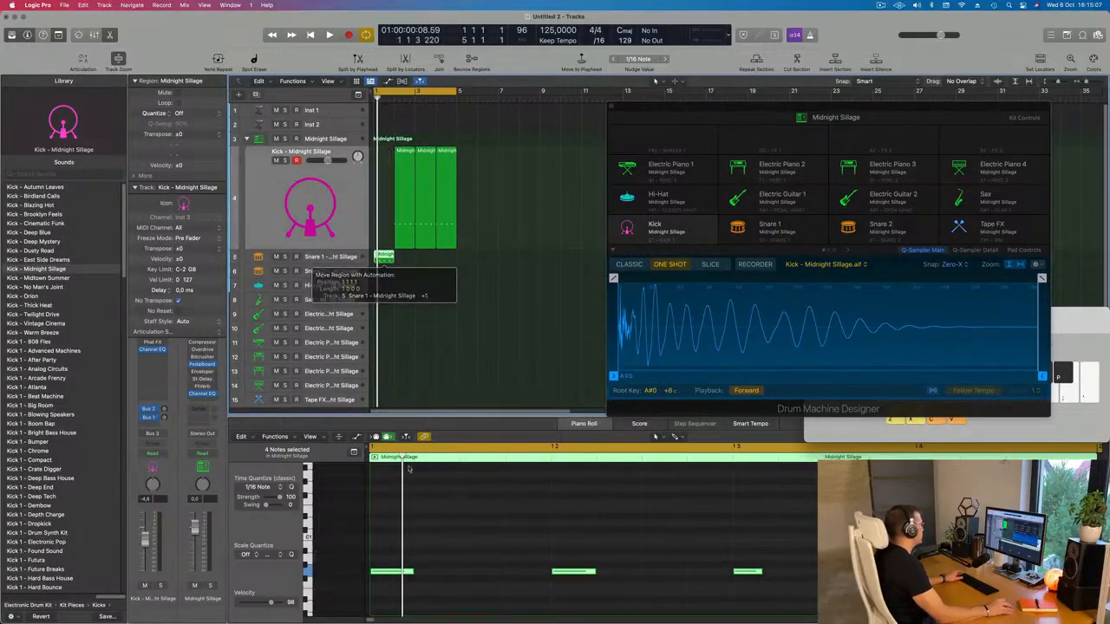
- Fill the empty bar 1 of the Kick track with a copy of the bar 2 region and play it briefly
drag(408, 154, 384, 156)
key(space)
key(space)
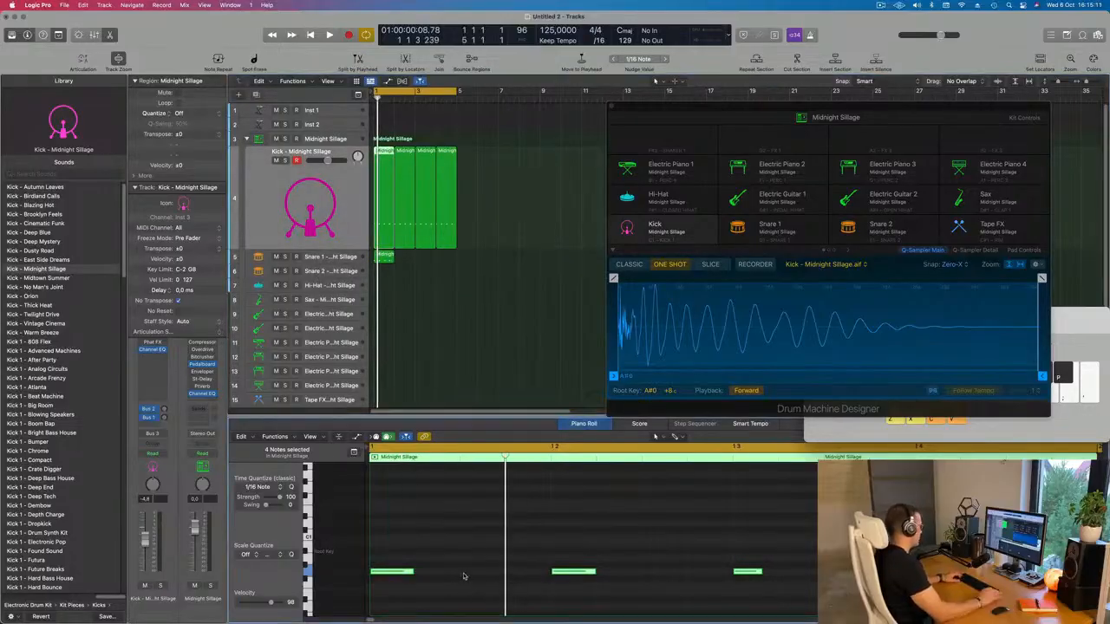
key(alt+shift+Up)
key(alt+shift+Up)
key(alt+shift+Down)
key(alt+shift+Down)
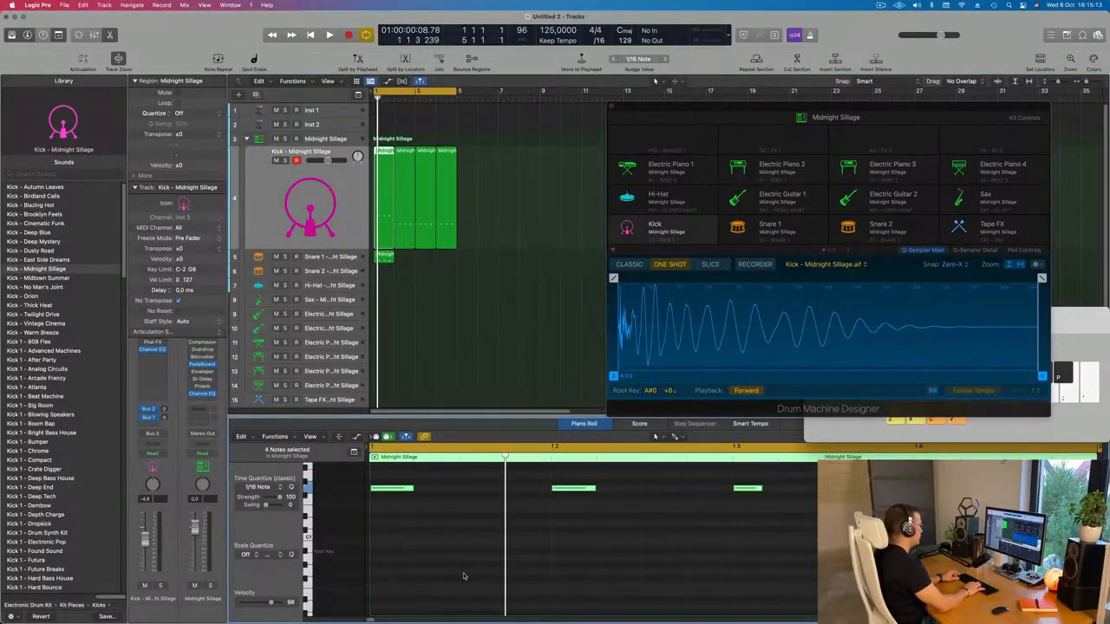
drag(368, 305, 371, 300)
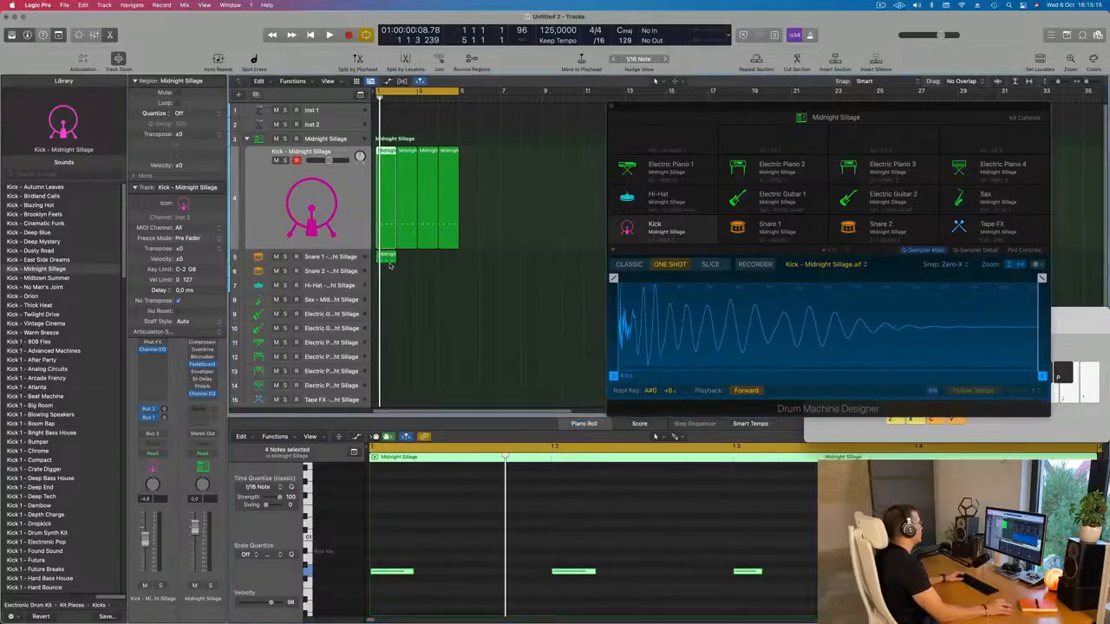
- Transpose all notes of the bar 1 region on the Snare 1 track up two octaves
click(389, 262)
key(Tab)
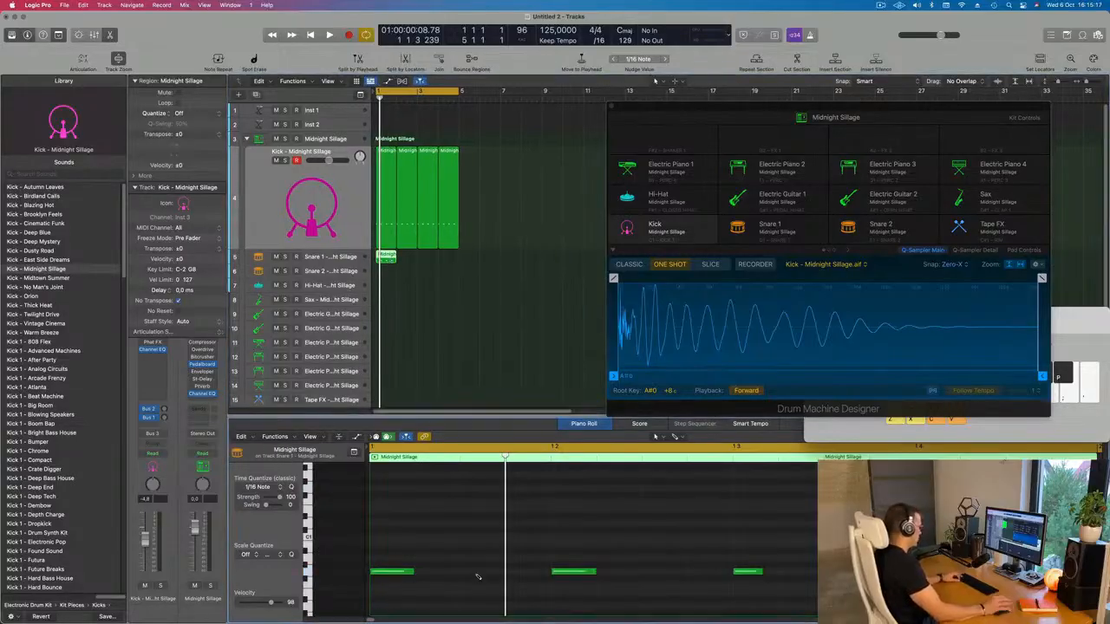
key(alt+shift+Up)
key(alt+shift+Up)
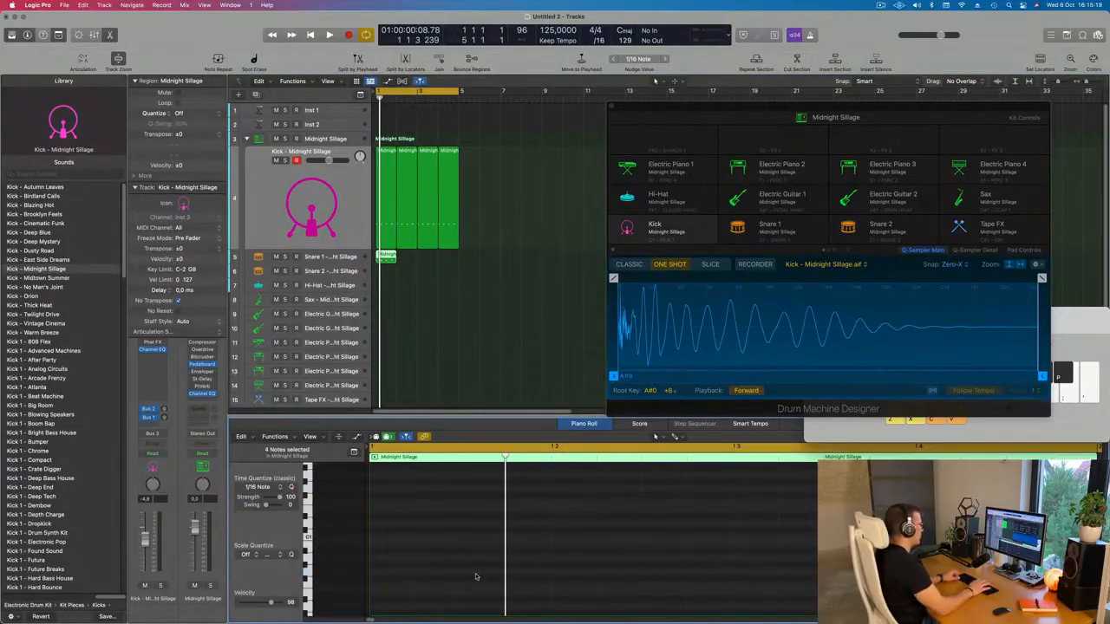
- Delete the notes on beats 1 and 3 from the Snare 1 region in the Piano Roll
key(space)
scroll(475, 577, up, 3)
key(space)
drag(438, 500, 406, 508)
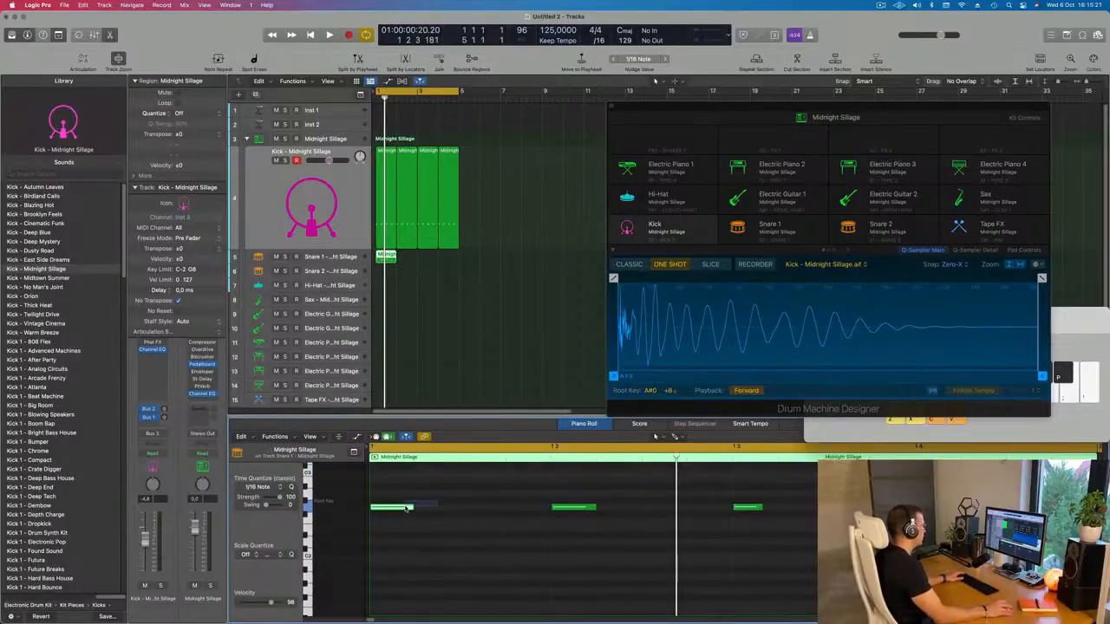
key(Delete)
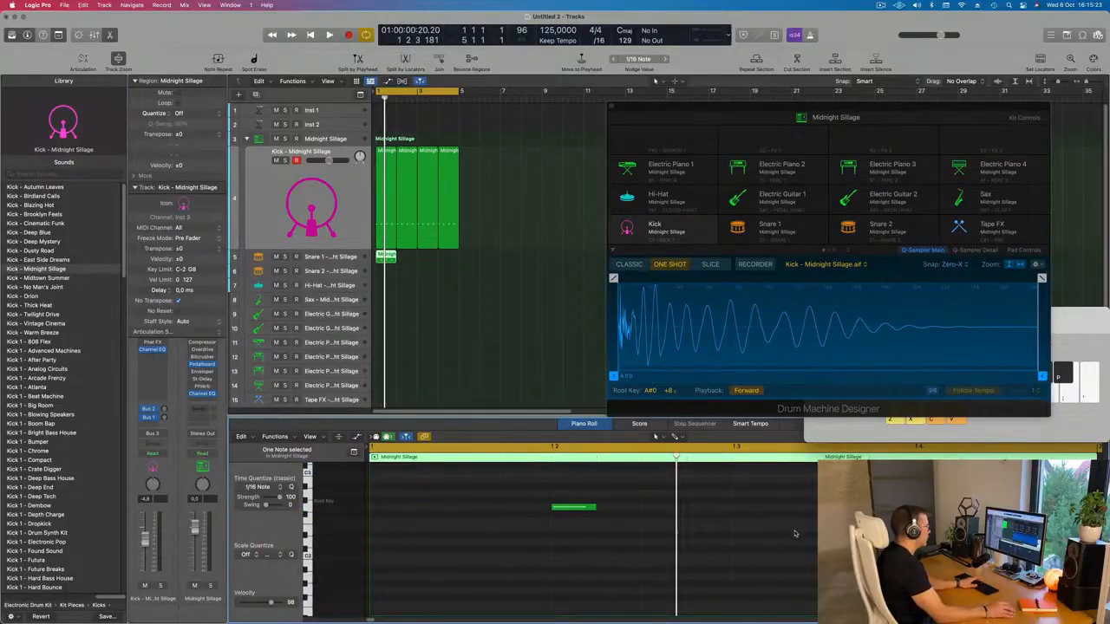
- Duplicate the beat 4 snare note two sixteenths further on in bar 1 and play the pattern
scroll(758, 528, down, 5)
scroll(544, 519, up, 4)
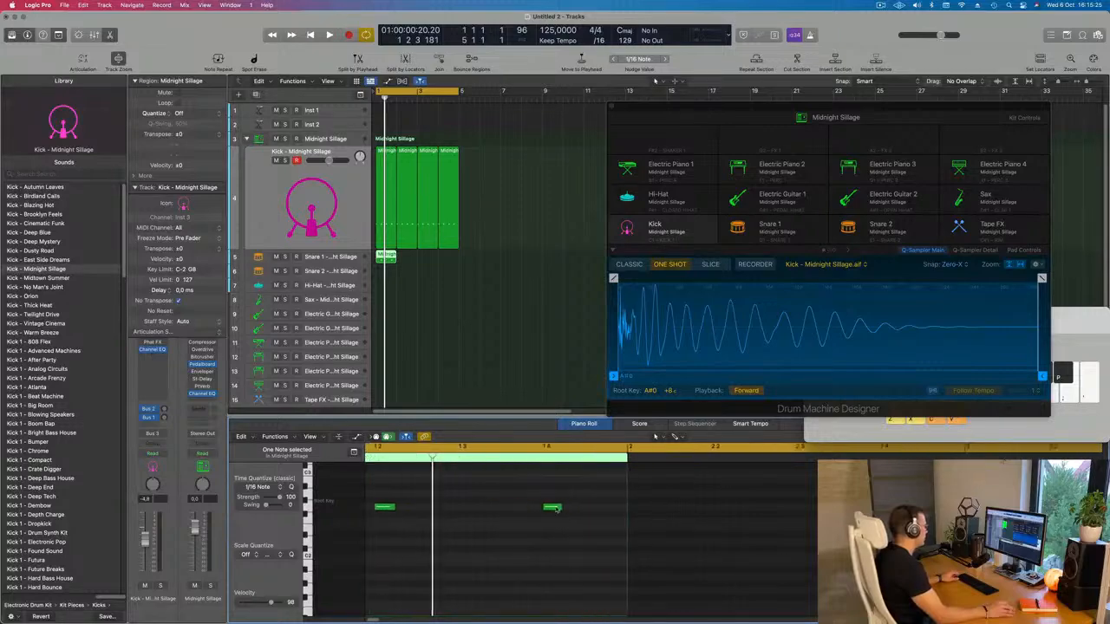
drag(564, 509, 612, 511)
key(space)
scroll(607, 513, down, 1)
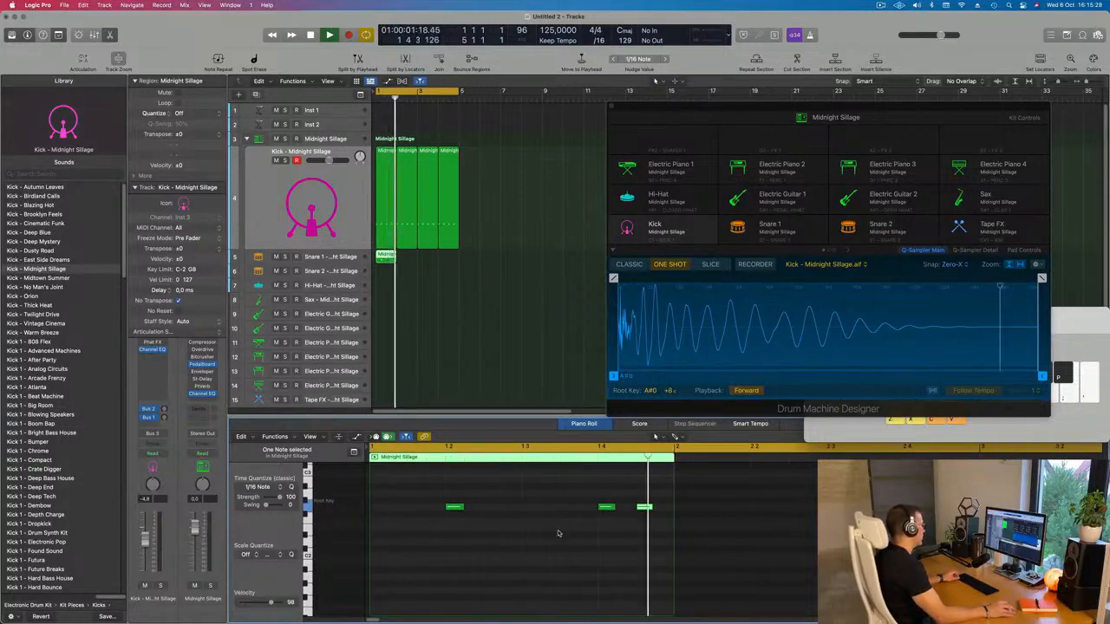
- Try the added snare note just after beat 4, then place it on the last sixteenth of bar 1
drag(643, 507, 623, 511)
scroll(538, 525, down, 1)
click(469, 523)
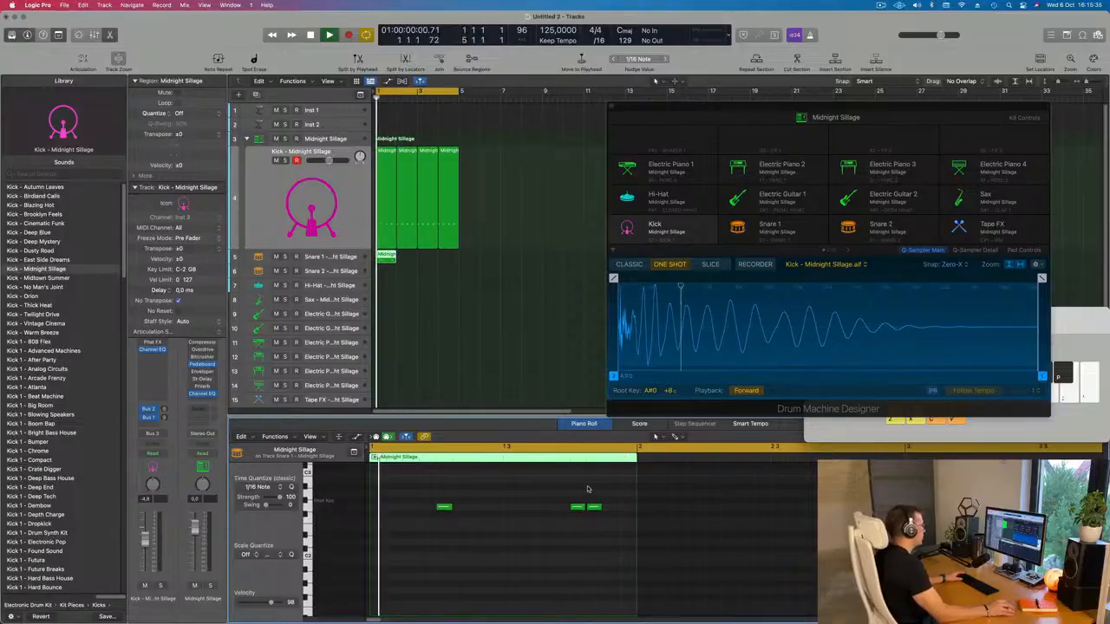
drag(594, 508, 627, 508)
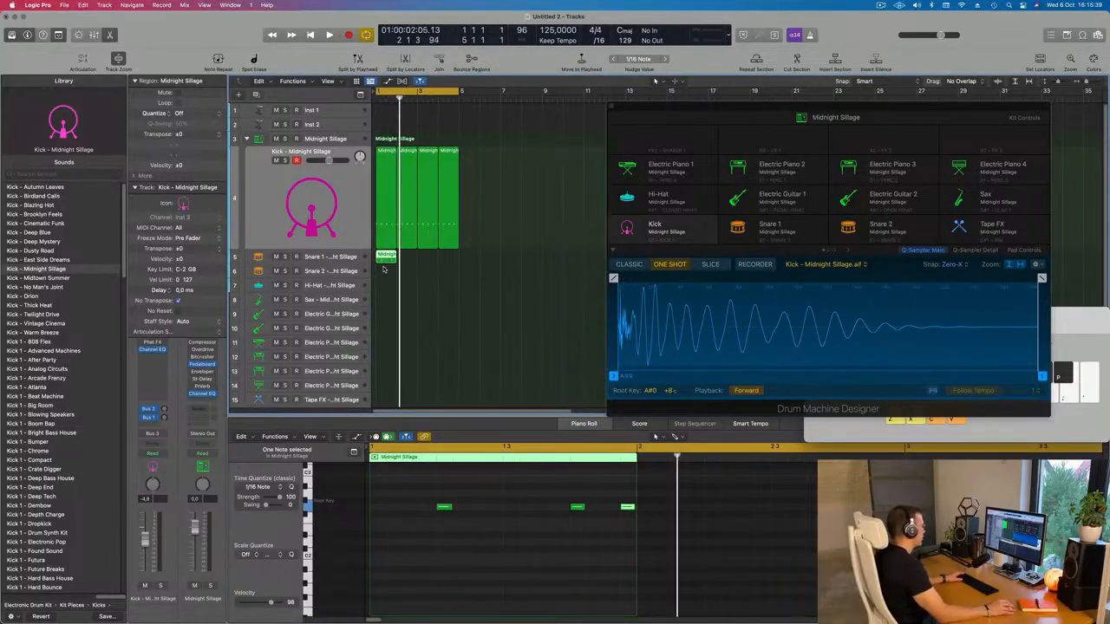
- Repeat the Snare 1 region three times to fill bars 2 to 4, then deselect the regions
key(super+r)
key(super+r)
key(super+r)
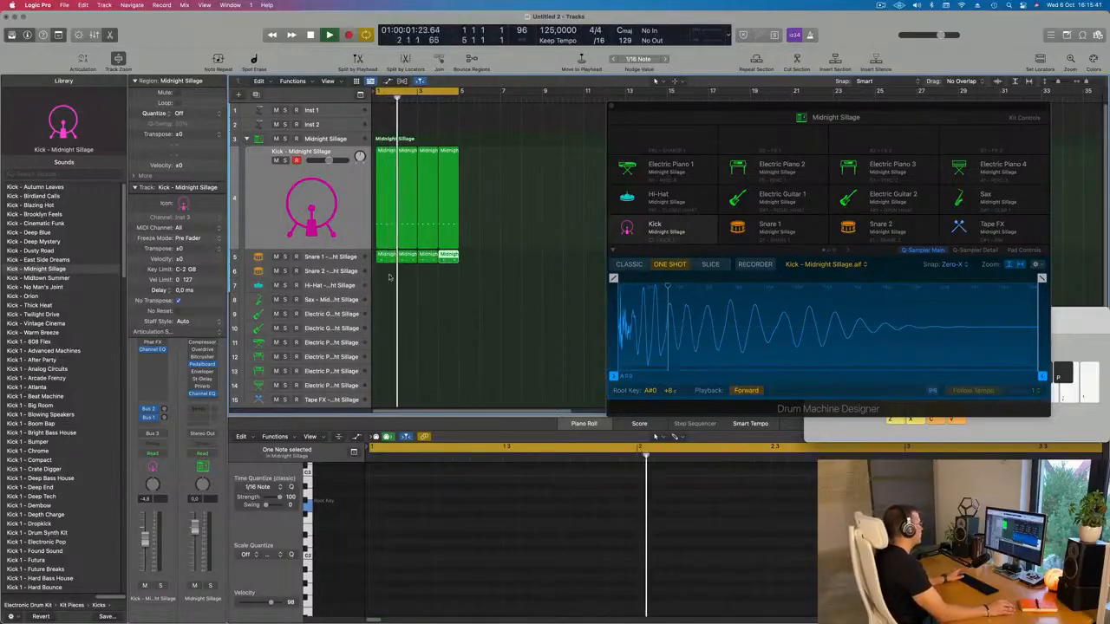
click(381, 275)
key(space)
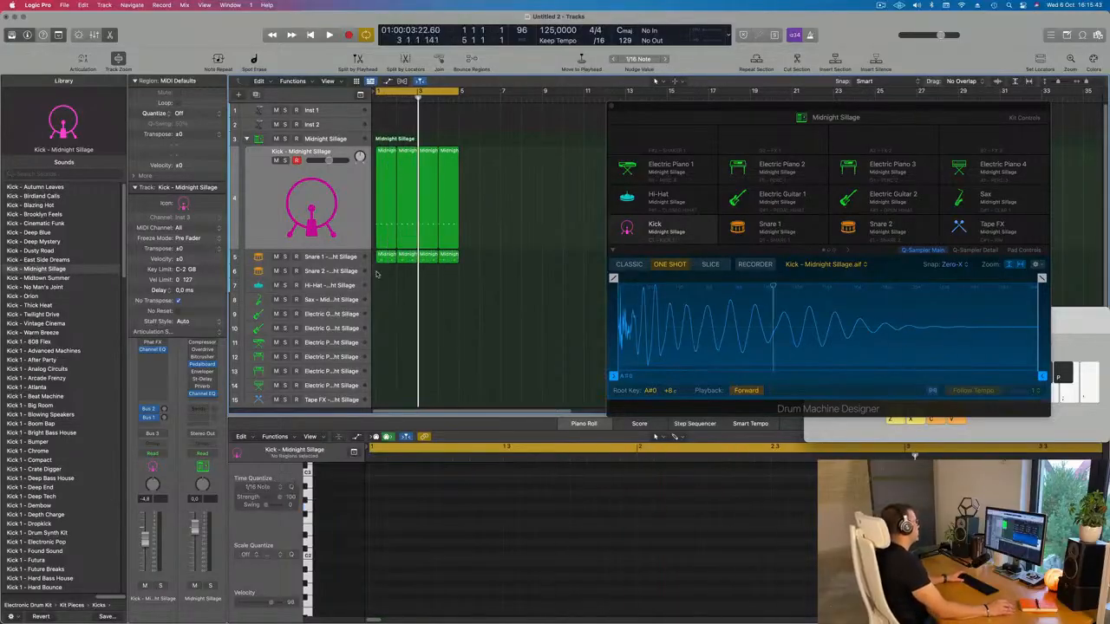
- Select the Snare 1 track and play the kick and snare pattern back from the beginning
click(339, 258)
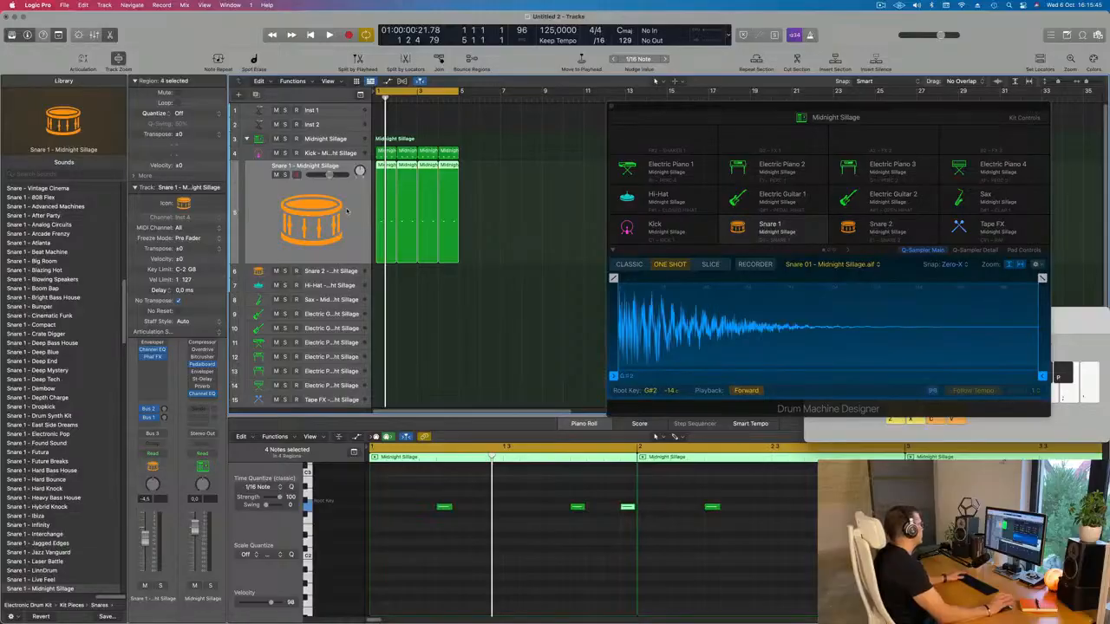
key(space)
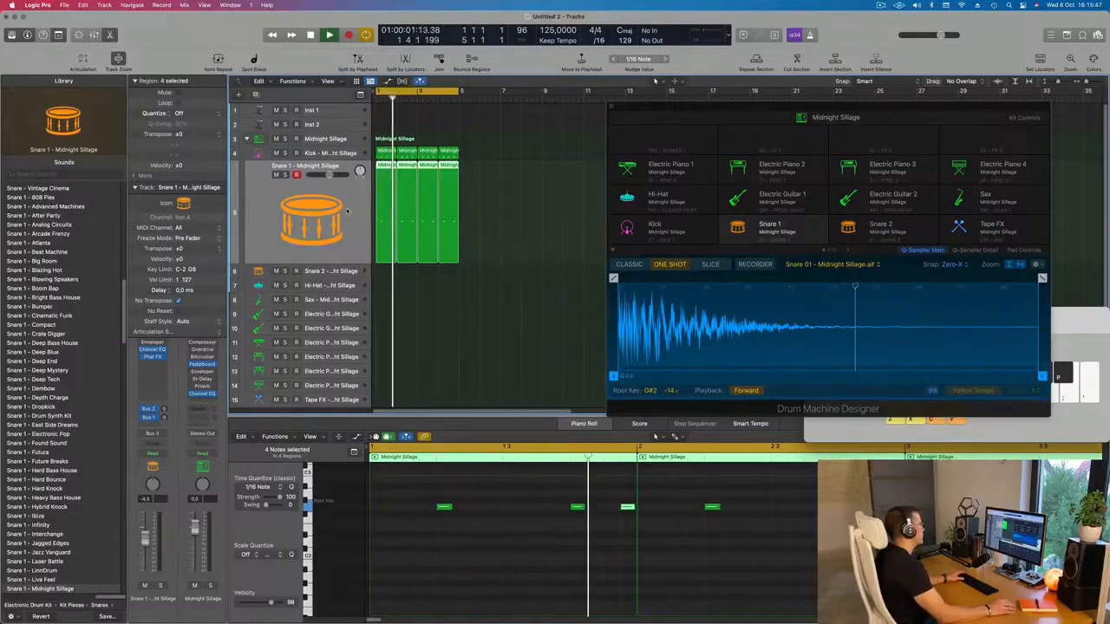
click(524, 244)
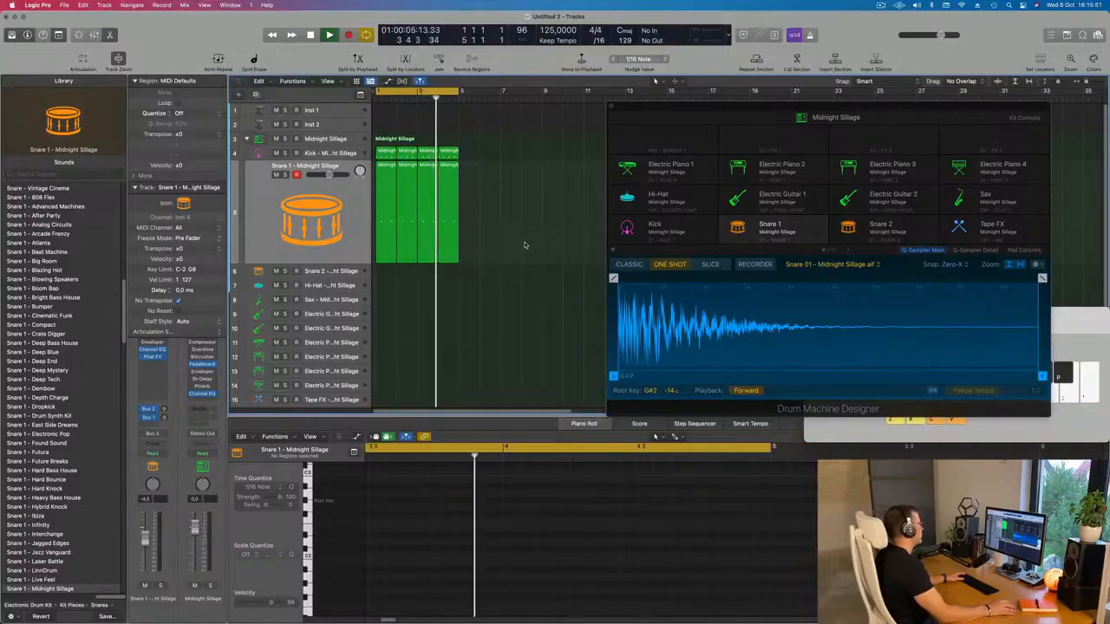
key(space)
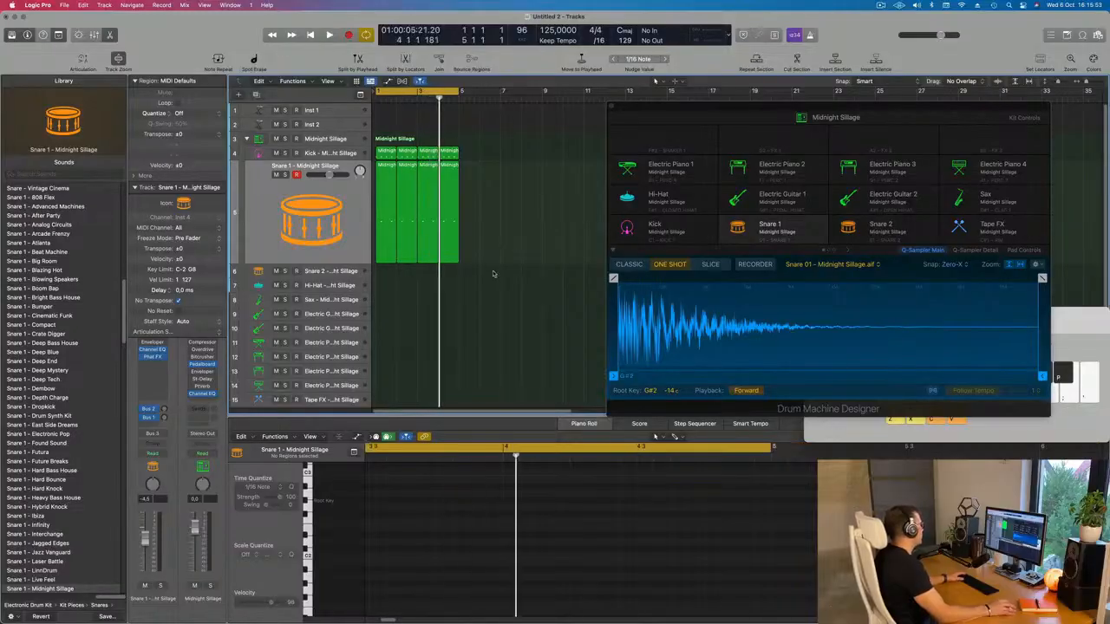
key(Return)
key(space)
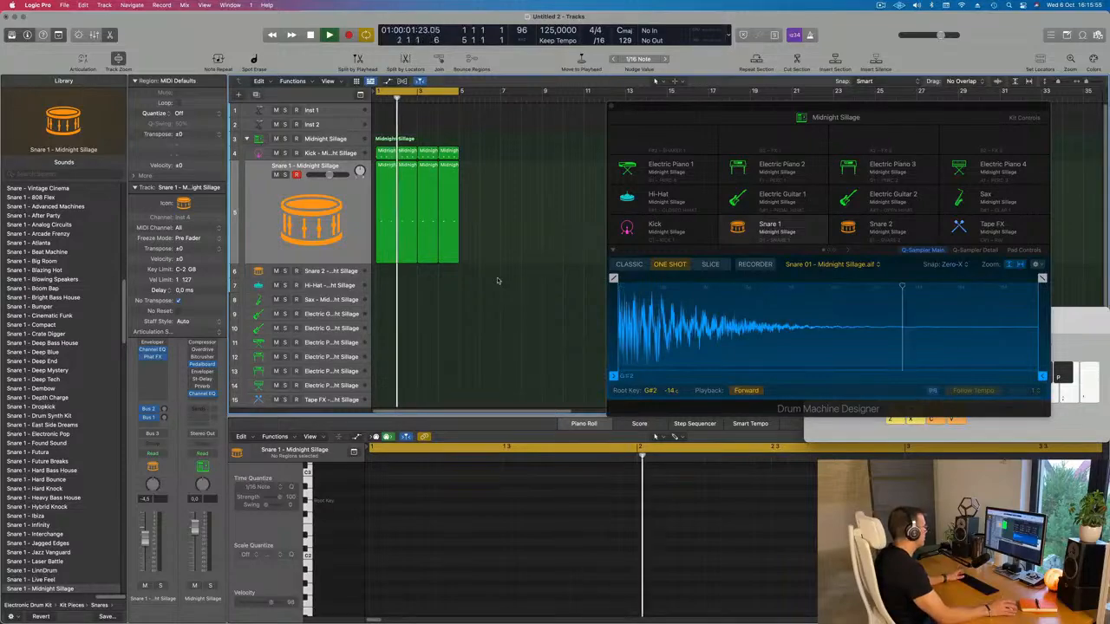
scroll(524, 276, down, 1)
key(space)
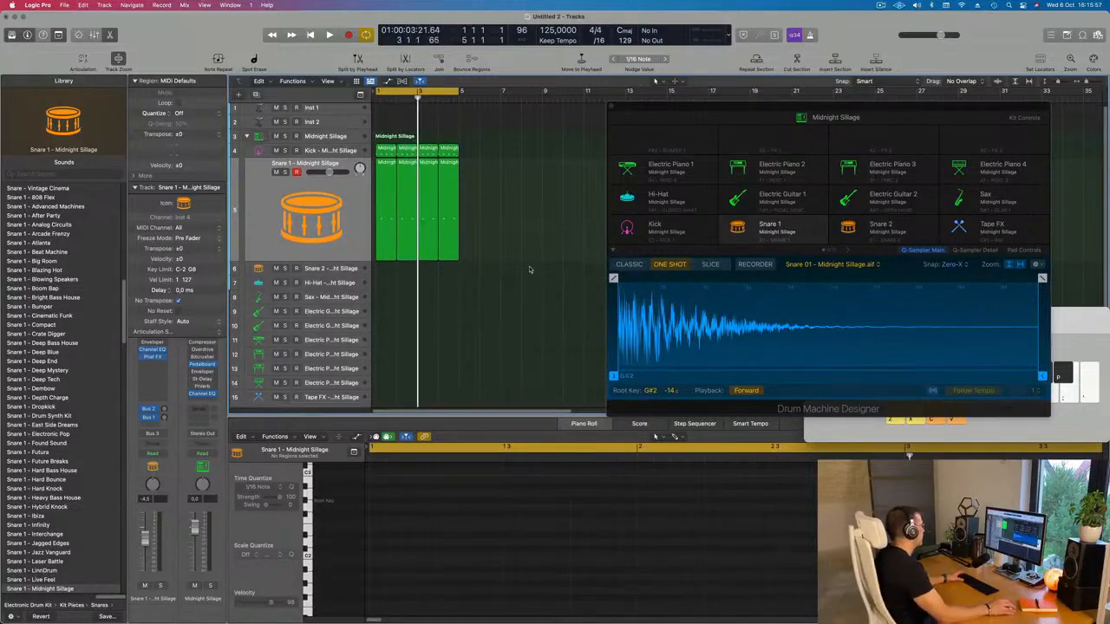
- Copy the first kick region to bar 1 of the Hi-Hat track and transpose its four notes up, checking with playback
click(387, 151)
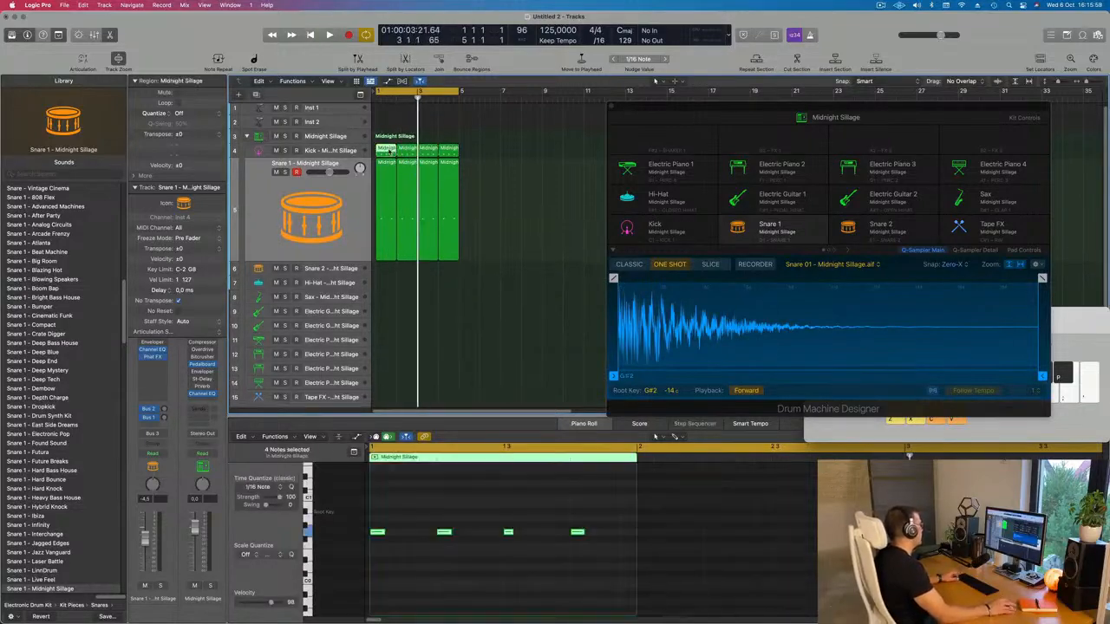
drag(389, 168, 387, 282)
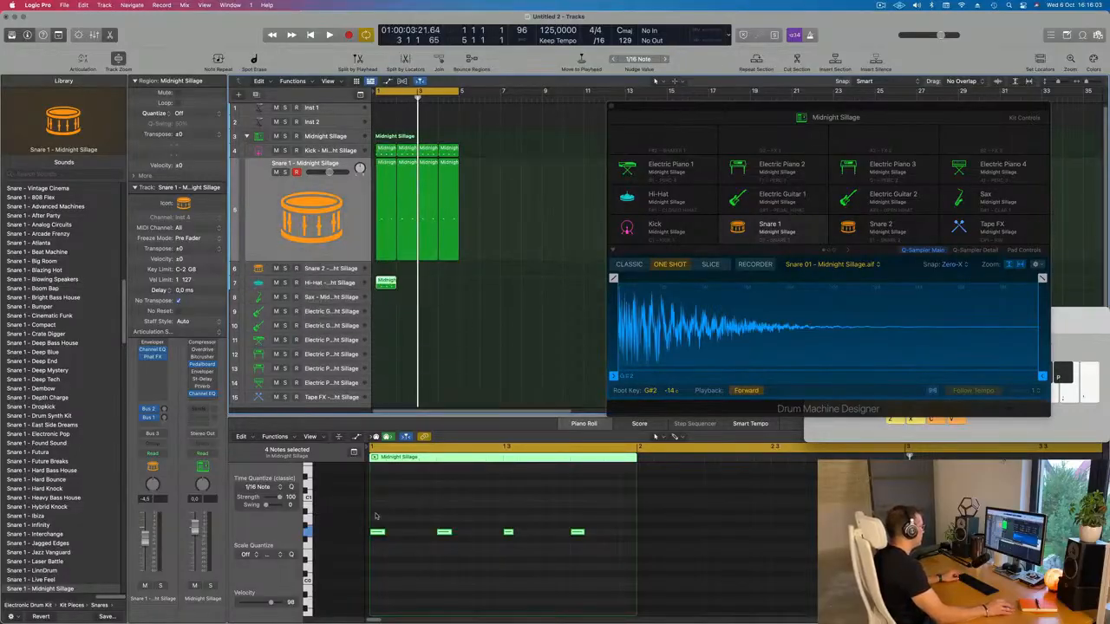
drag(376, 516, 642, 565)
key(Delete)
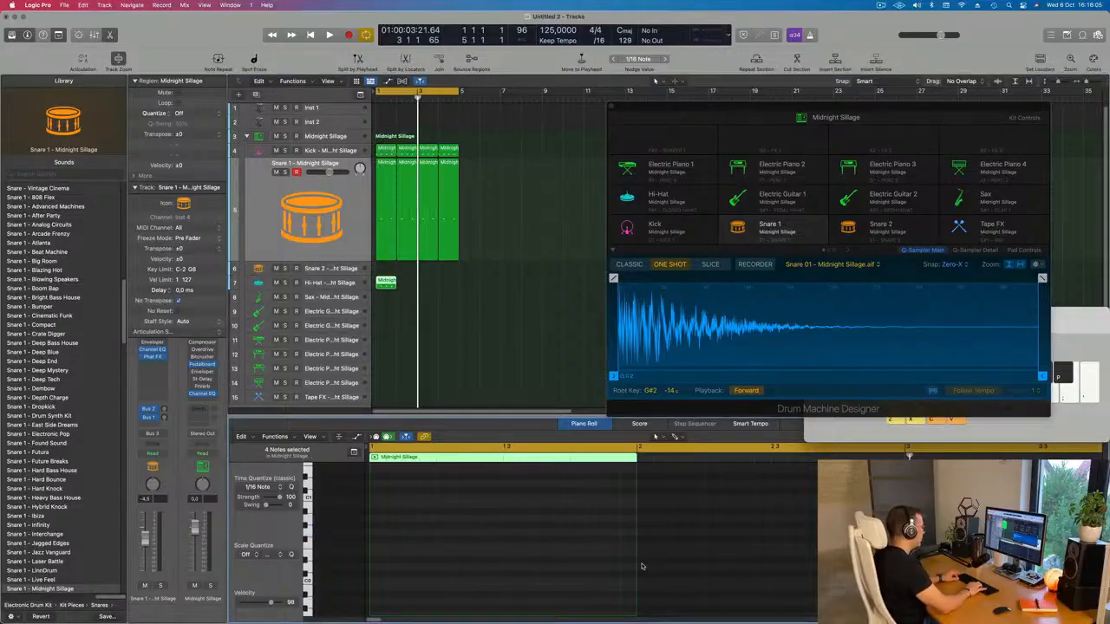
key(space)
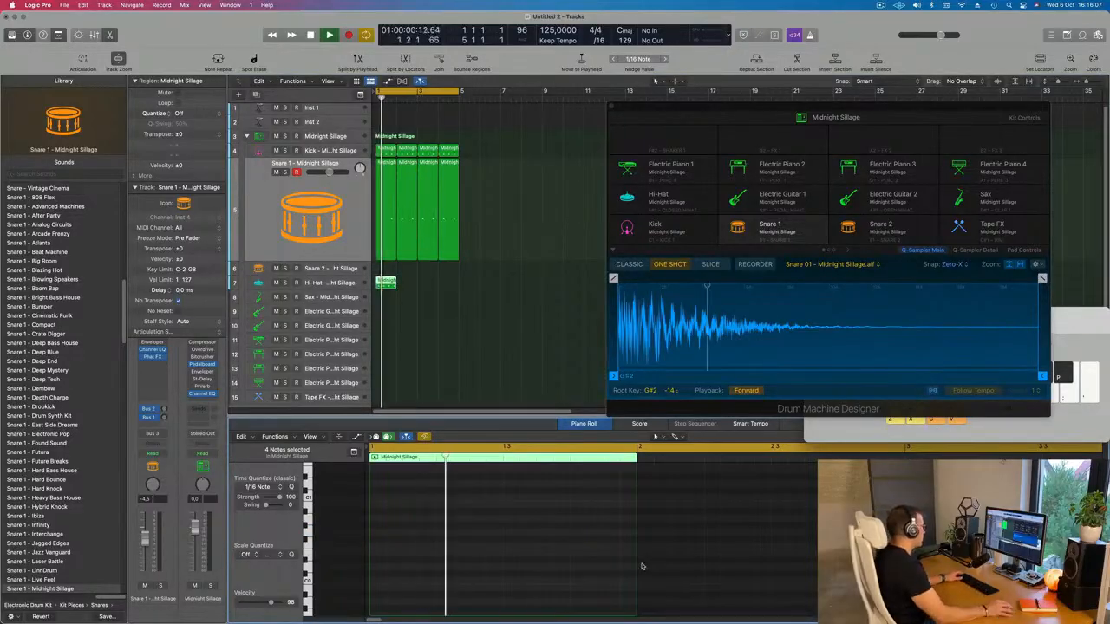
- Repeat the Hi-Hat region three times to fill bars 2 to 4
drag(417, 282, 373, 287)
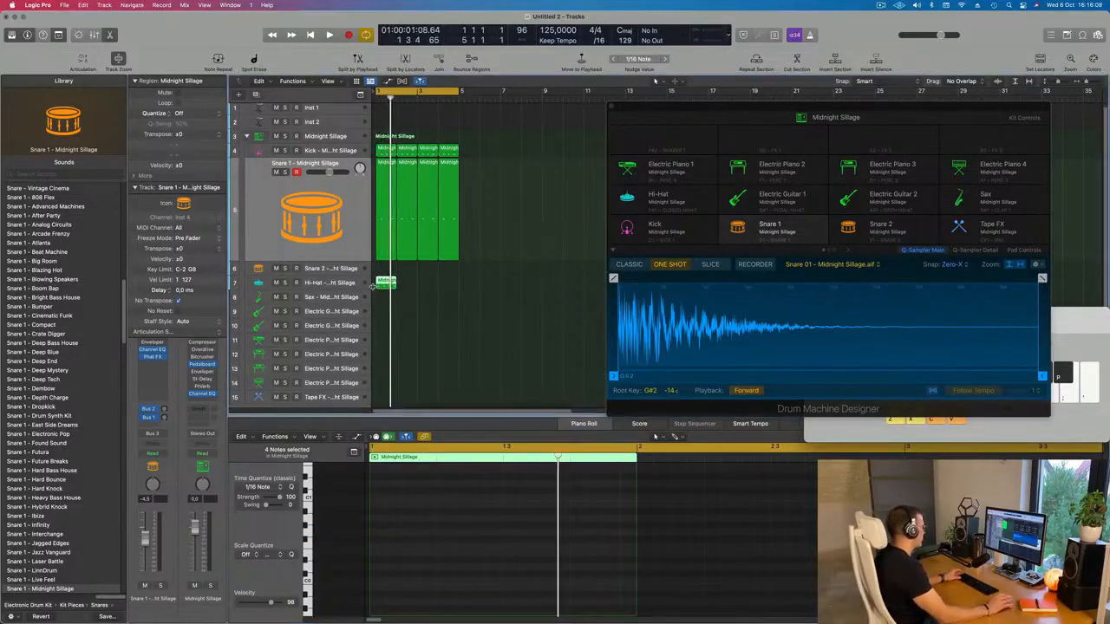
key(super+r)
key(super+r)
key(super+r)
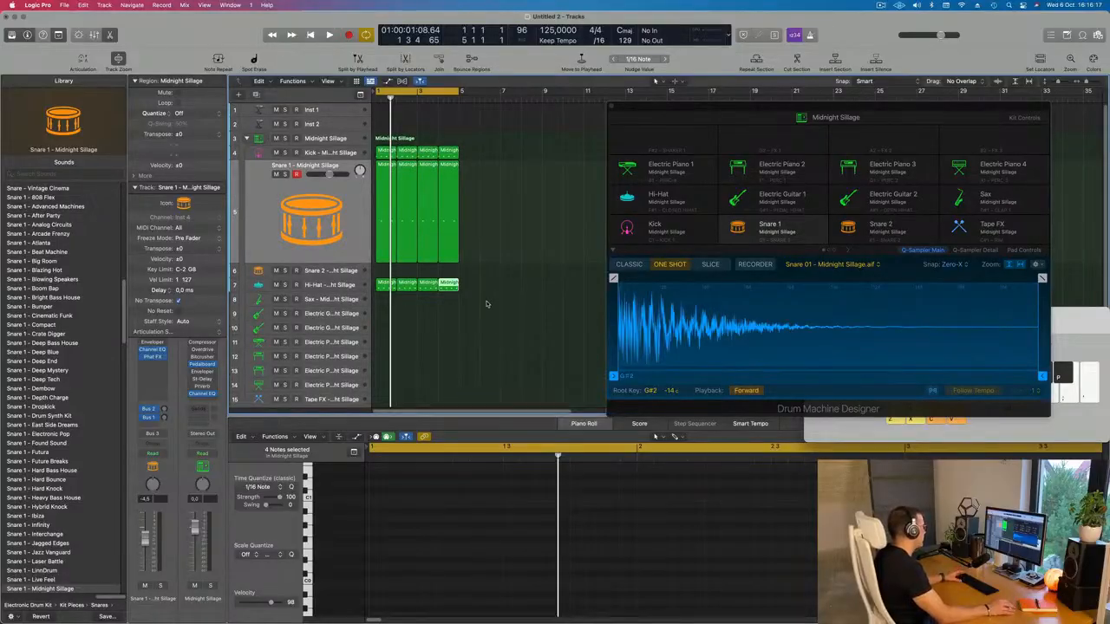
- Move the Drum Machine Designer window away from the arrangement and play the kick, snare and hi-hat loop
drag(738, 110, 778, 145)
key(space)
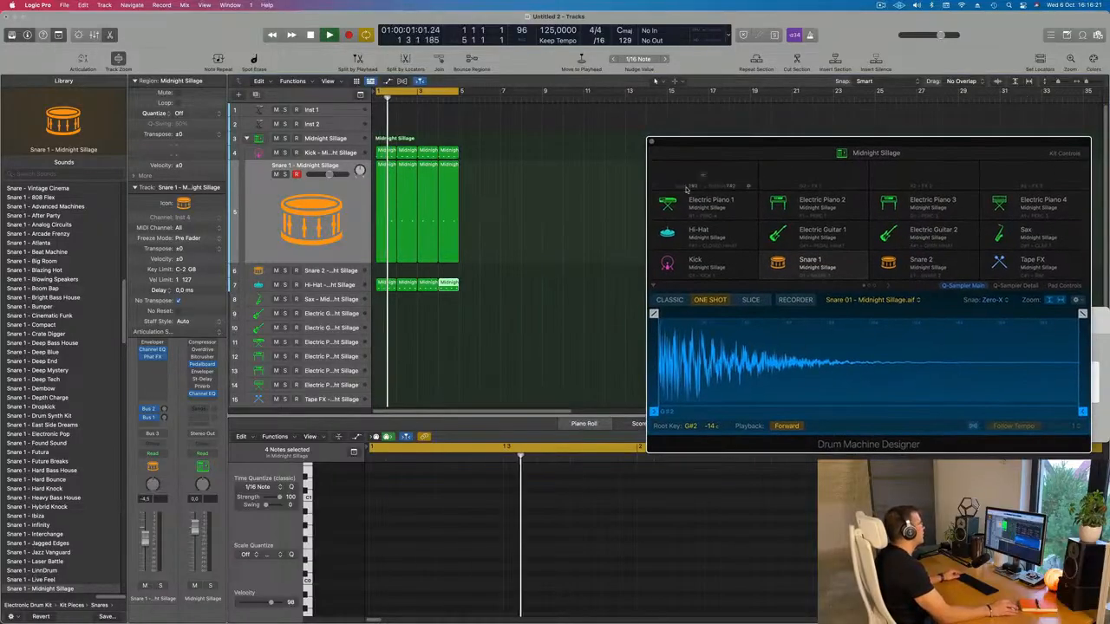
scroll(548, 277, left, 2)
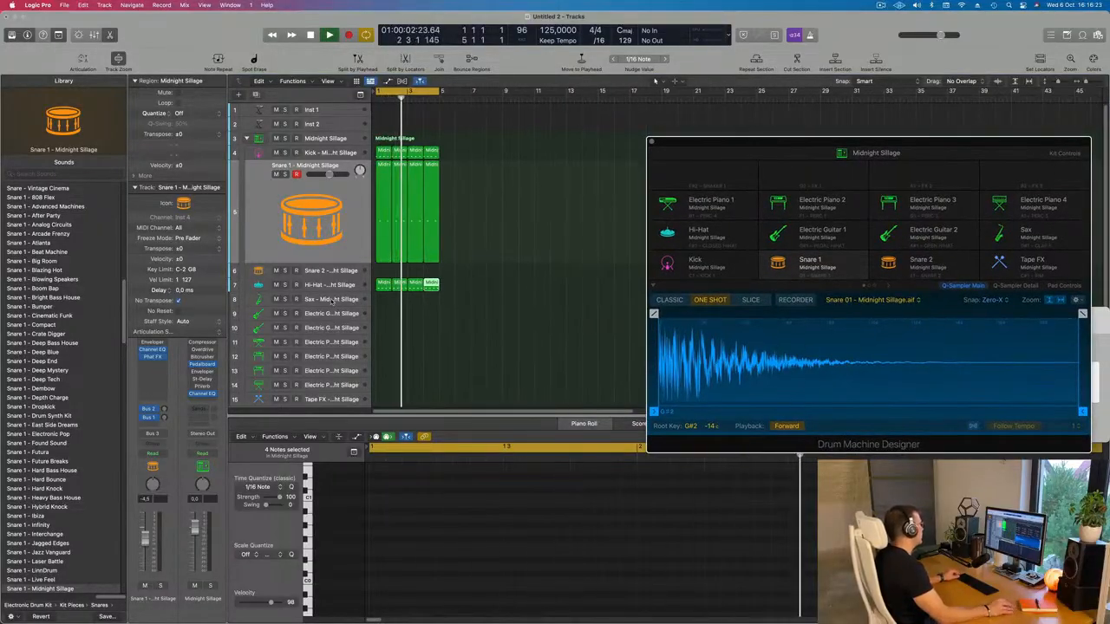
- Select the Sax track and bring up the Musical Typing keyboard over the Drum Machine Designer window
click(331, 303)
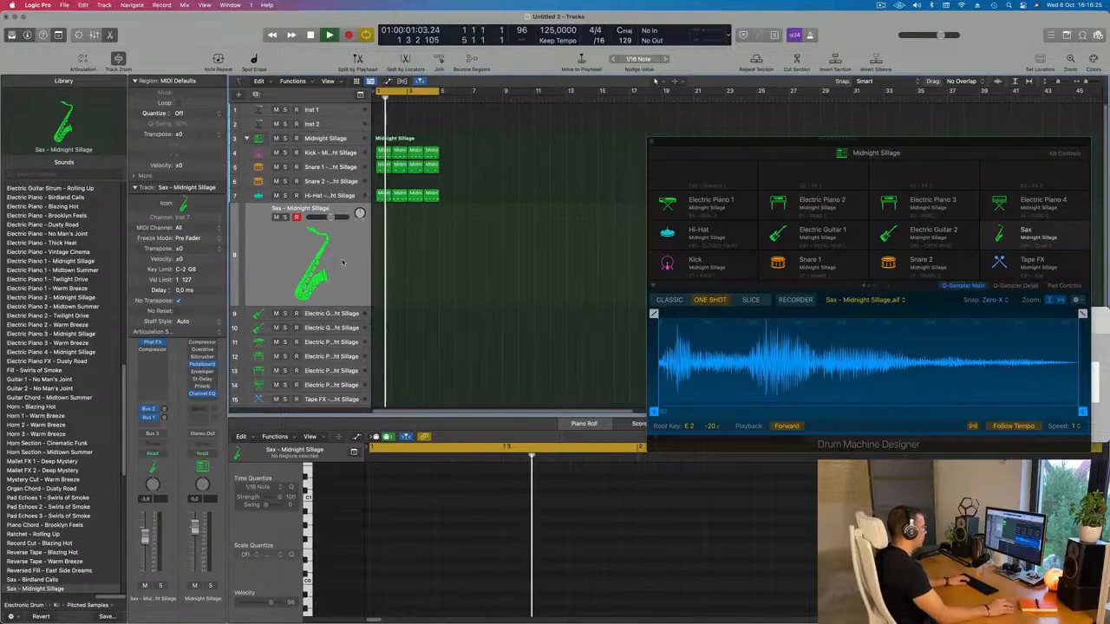
key(super+k)
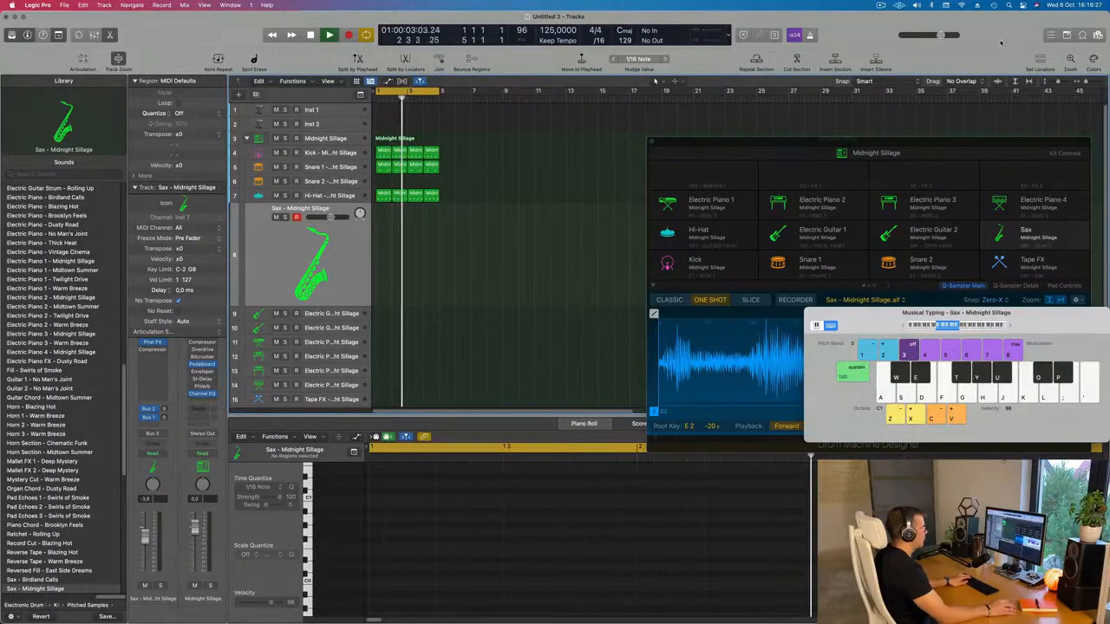
drag(1002, 327, 849, 250)
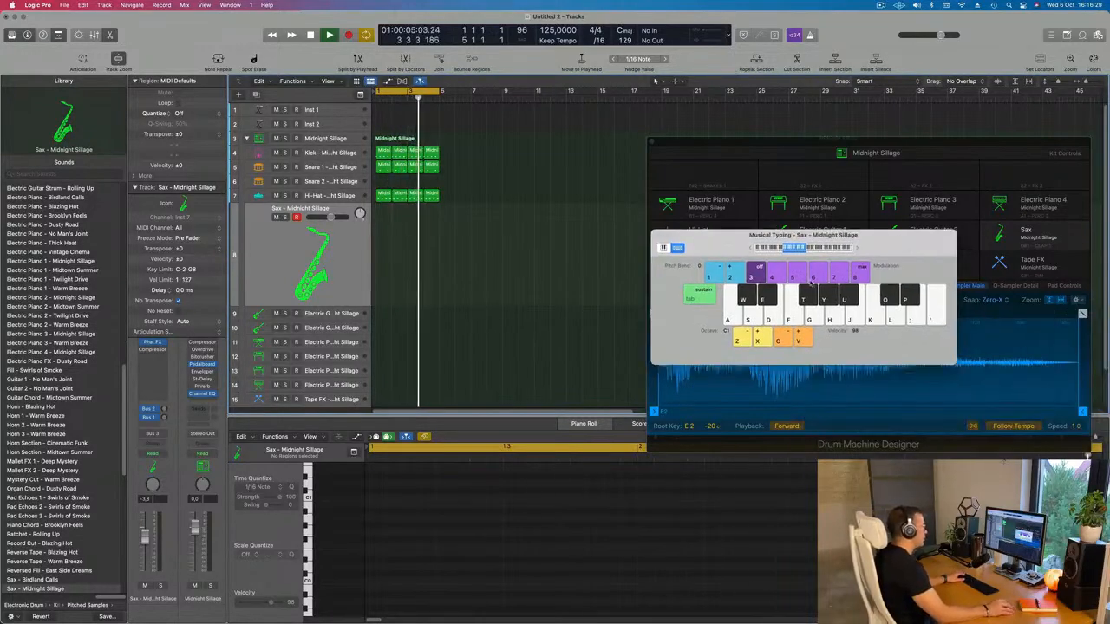
- Raise the Musical Typing octave to C3 and audition a few sax notes over the looping drums
click(856, 248)
click(855, 248)
key(h)
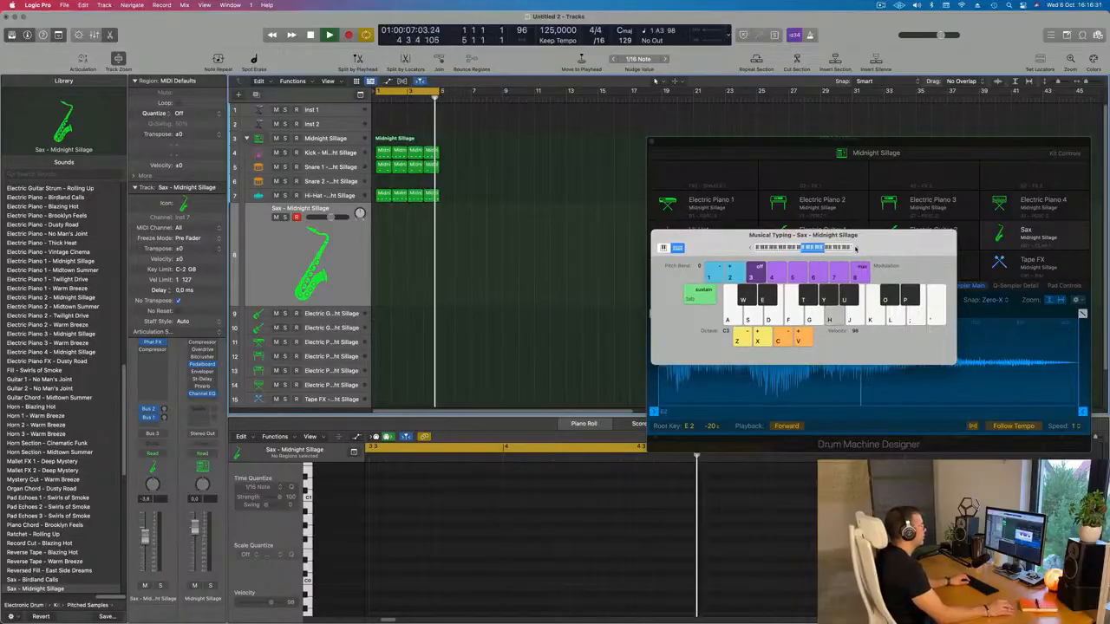
key(j)
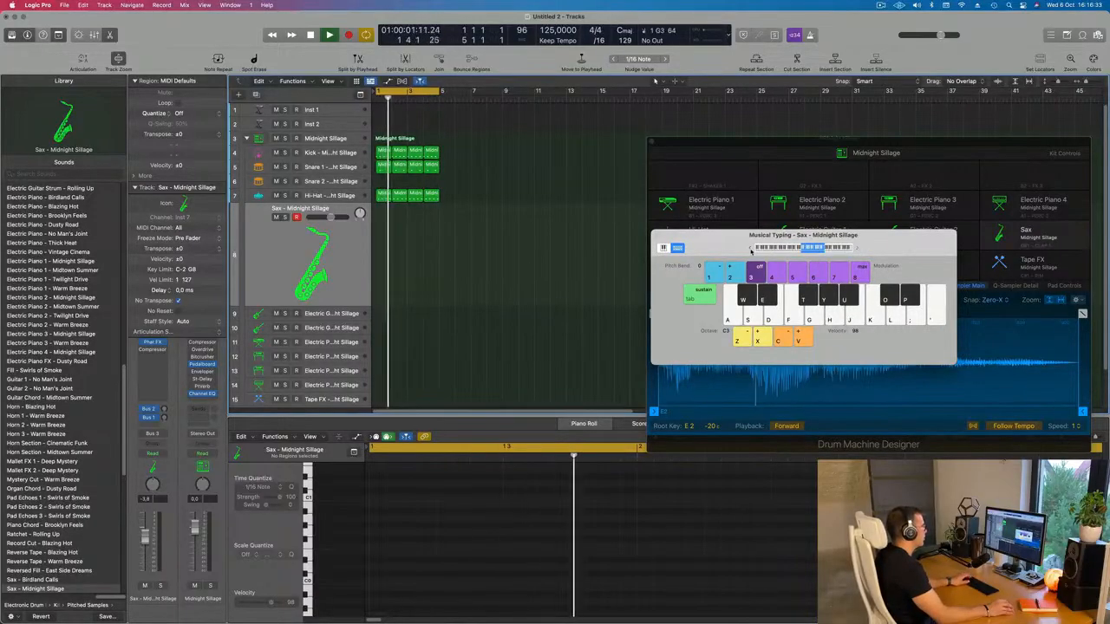
- Lower the Musical Typing octave to C2 and audition a short run of sax notes over the drums
click(751, 249)
key(g)
key(h)
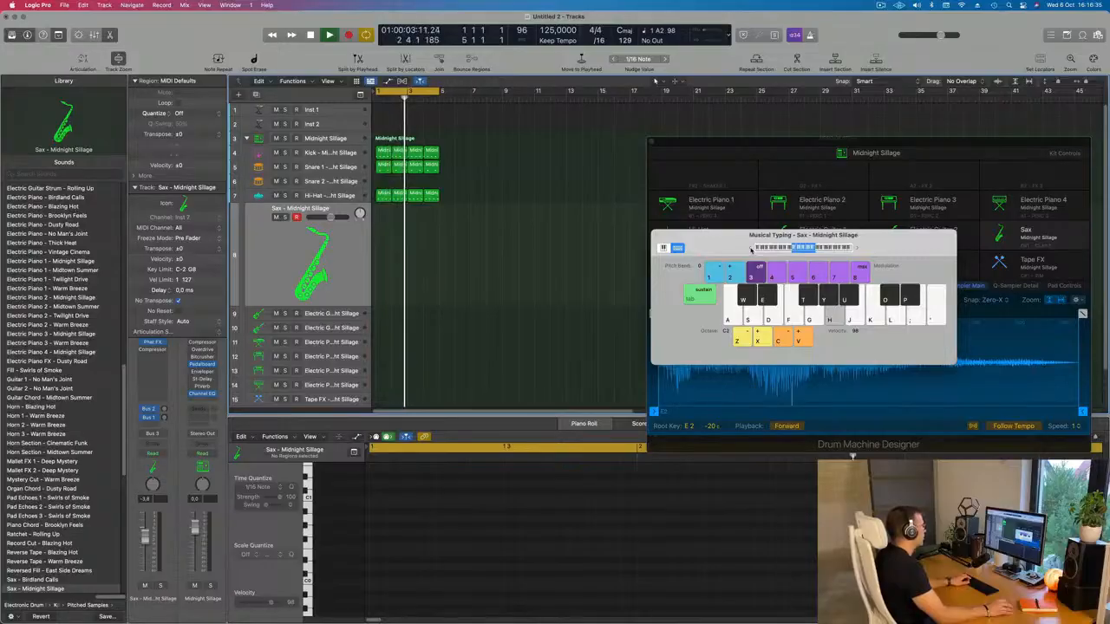
key(j)
key(k)
key(h)
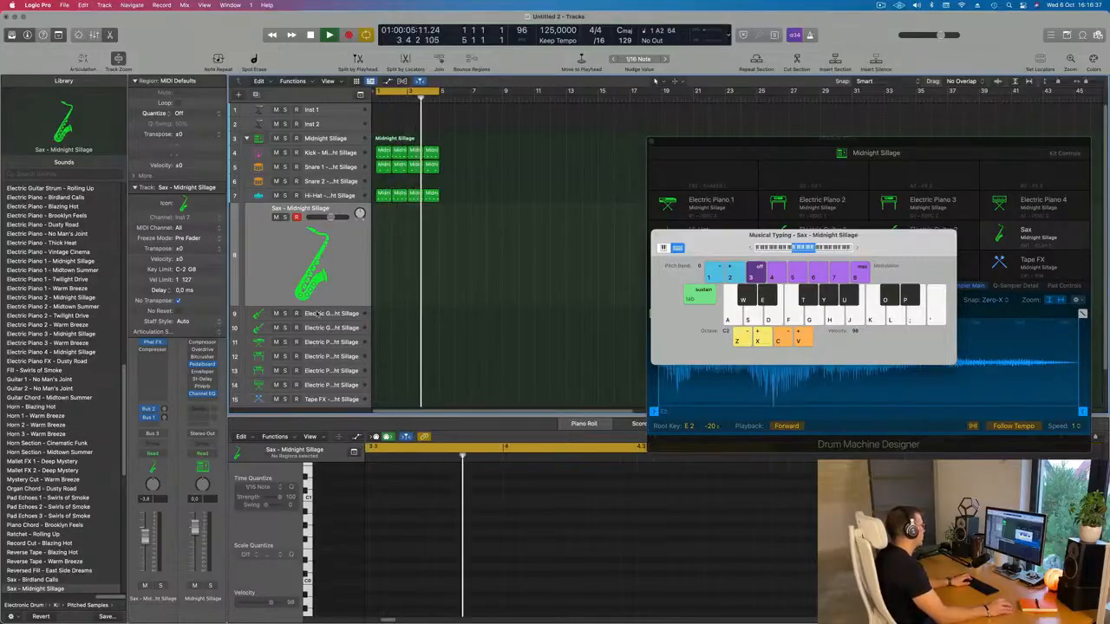
- Audition the Electric Guitar 1 sound over the looping drums and switch to the Electric Guitar 2 track
click(323, 316)
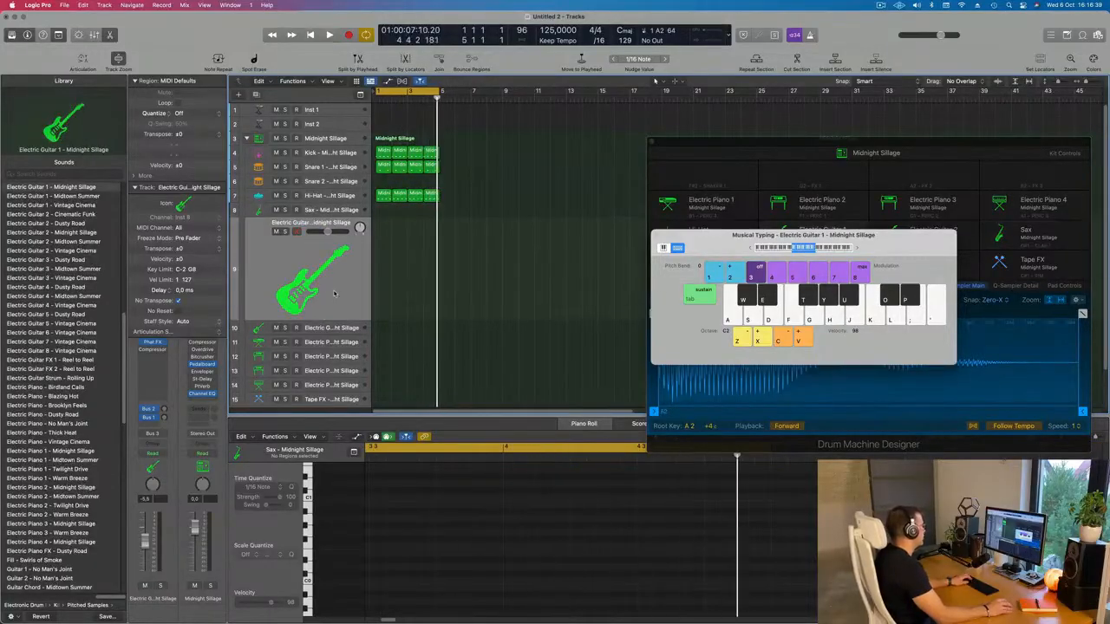
key(k)
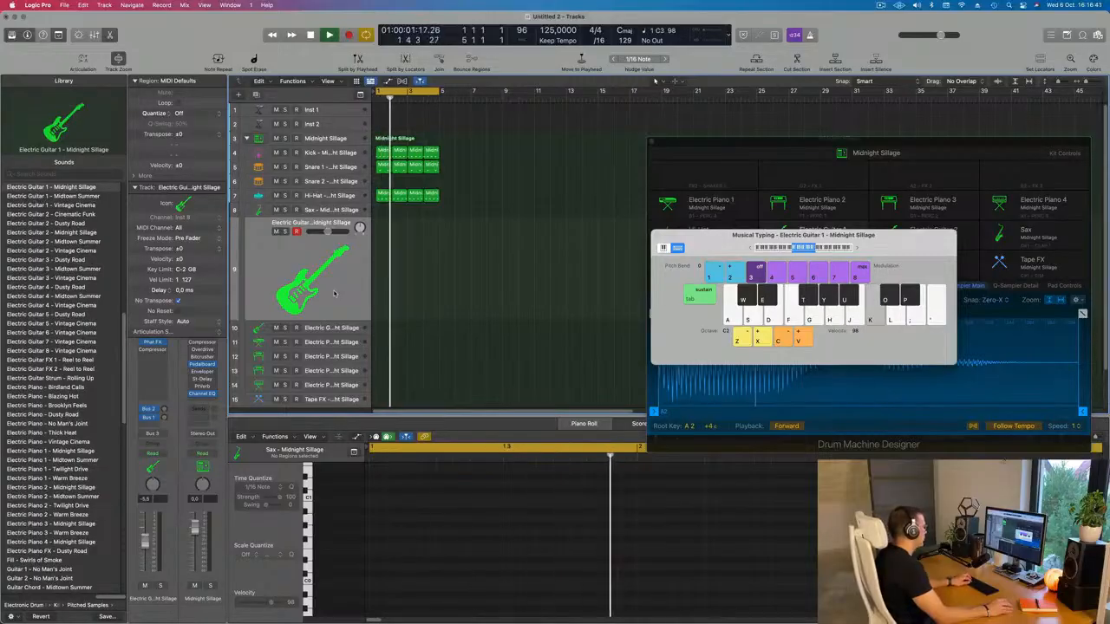
key(Down)
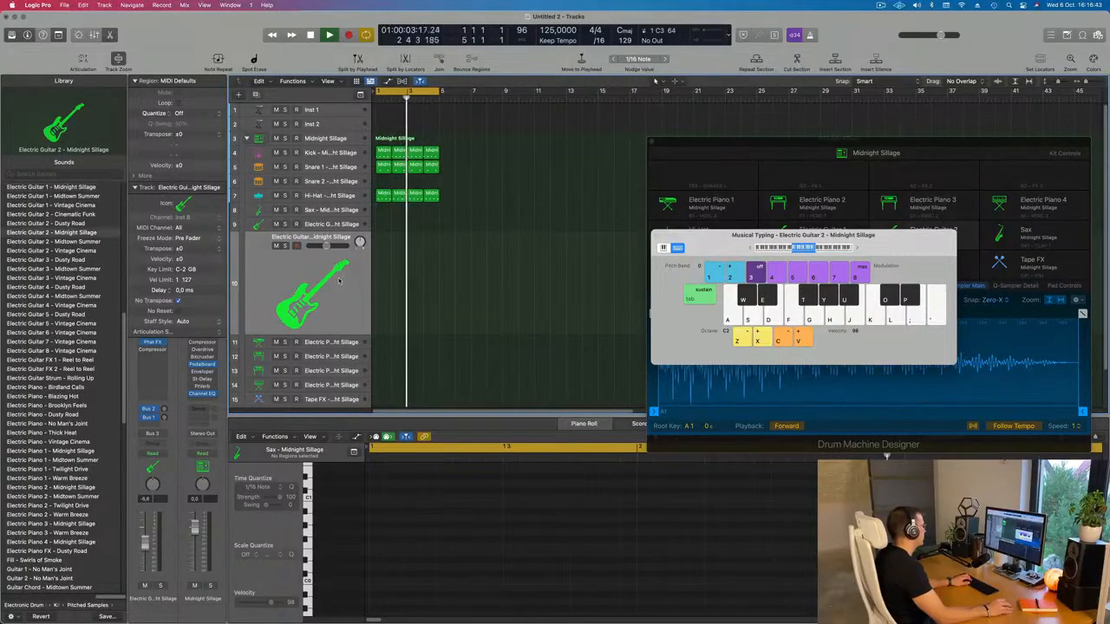
key(Return)
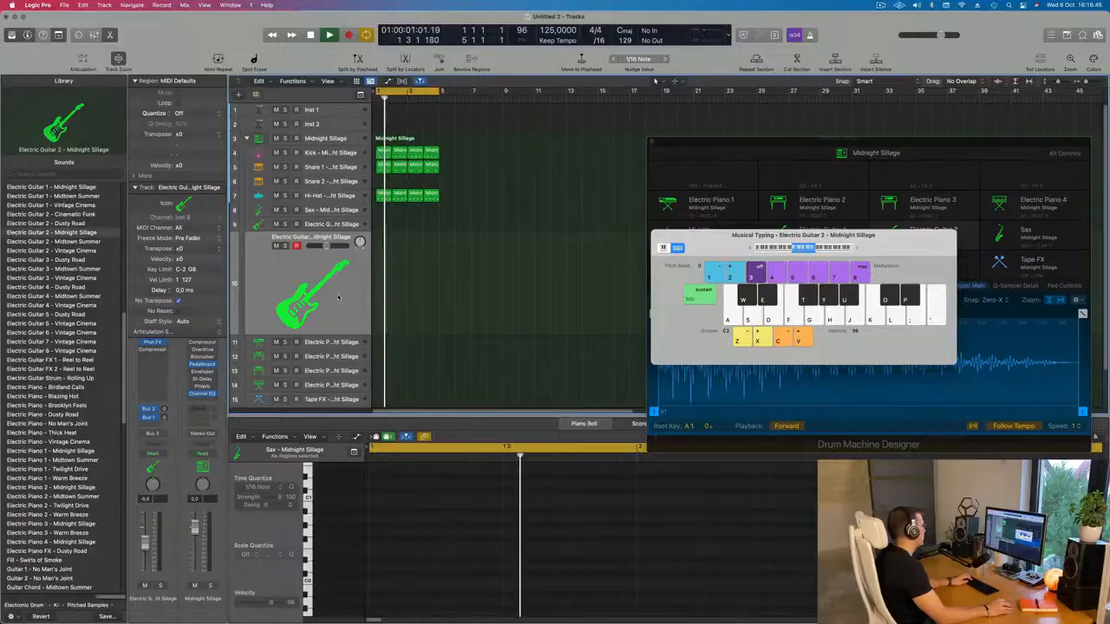
- Stop playback and audition Electric Guitar 2 notes, raising the Musical Typing octave to C3 for the last one
key(space)
key(h)
key(h)
key(j)
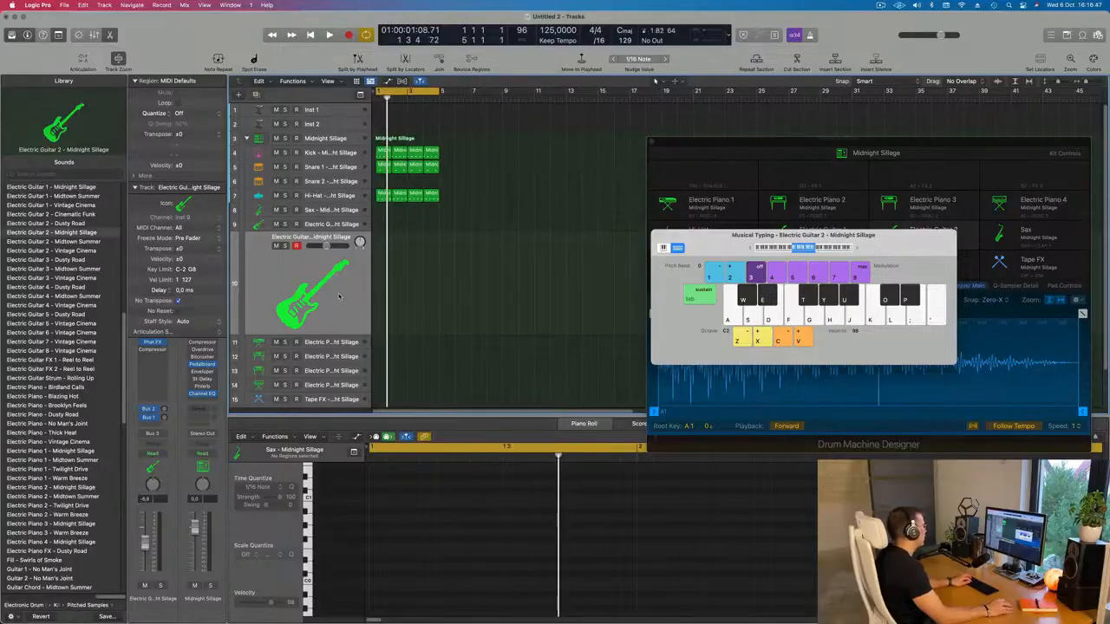
key(k)
key(j)
key(k)
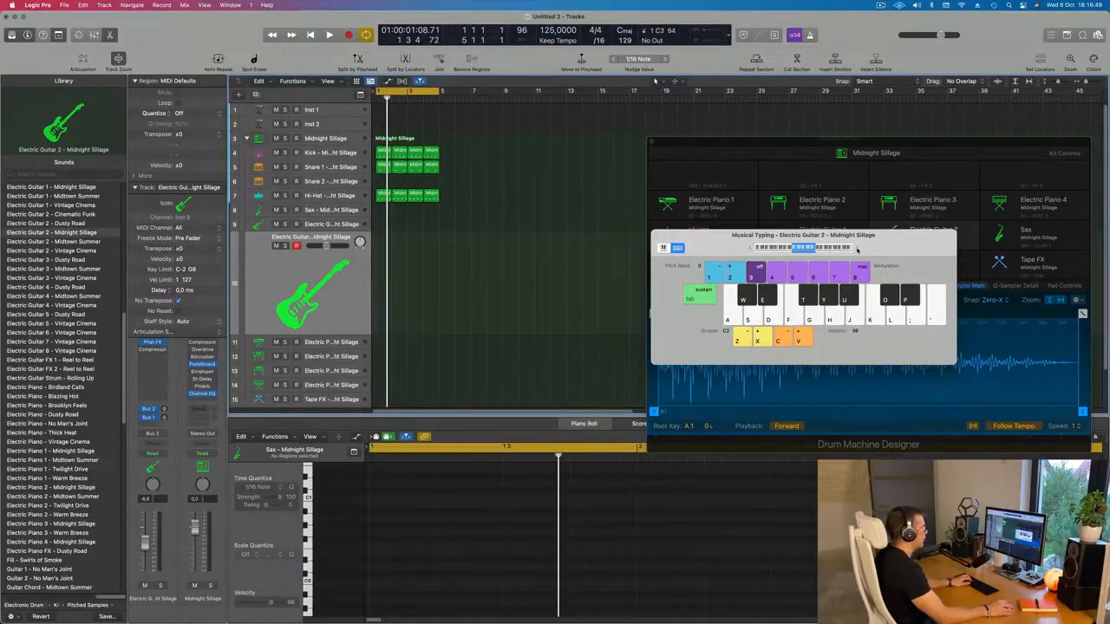
click(858, 248)
key(k)
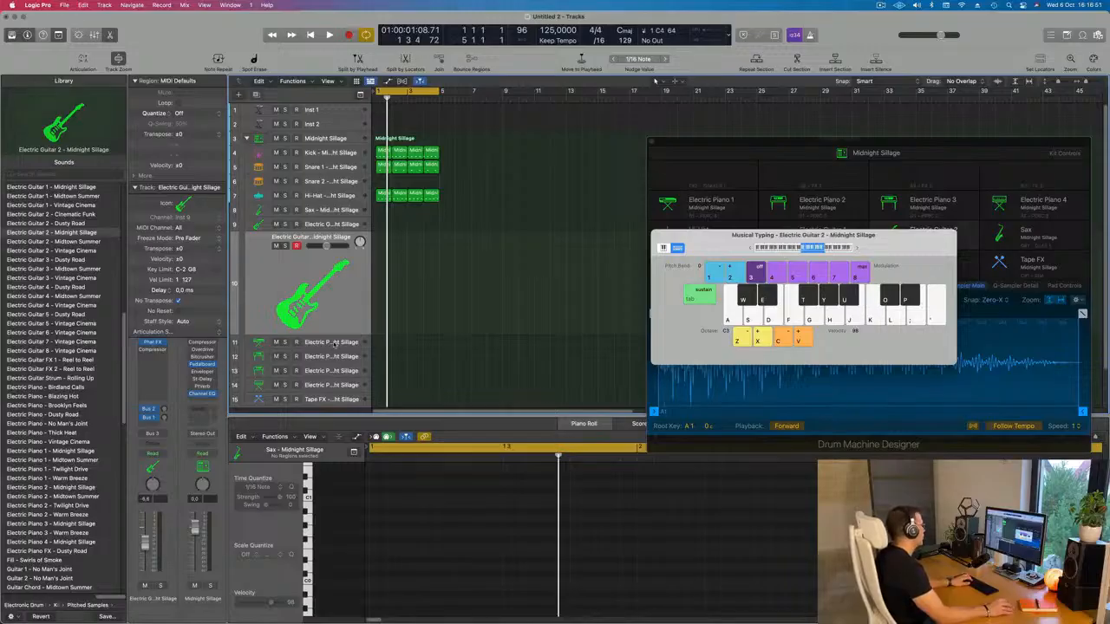
- Select the Electric Piano 1 track and audition several of its notes at the C3 octave
click(336, 344)
key(h)
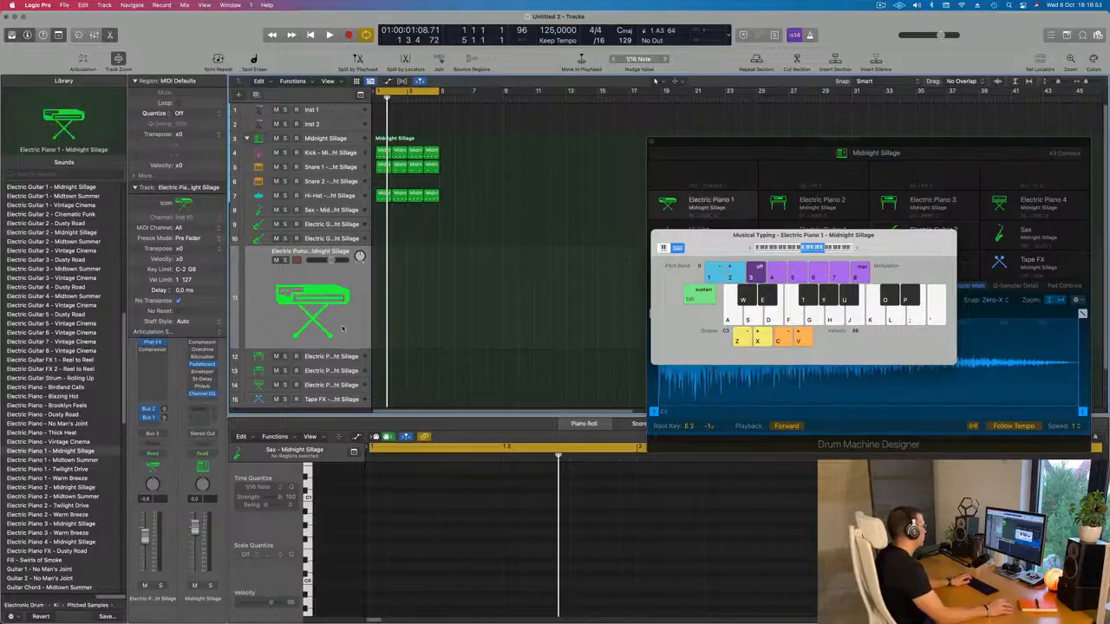
key(h)
key(j)
key(j)
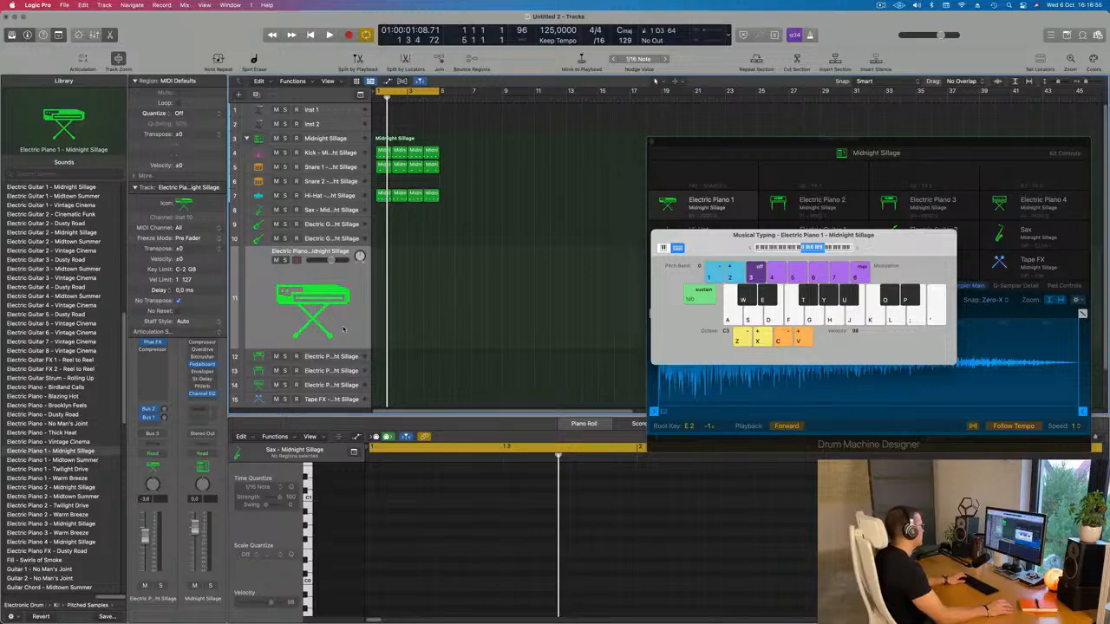
key(a)
key(a)
key(space)
key(space)
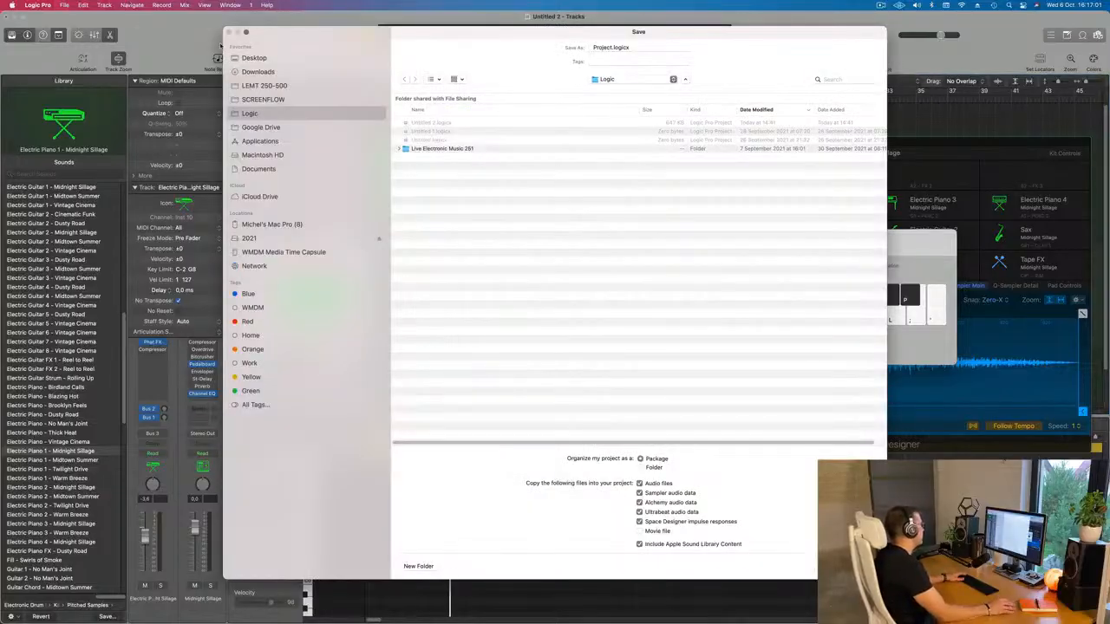
- Save the project as Project.logicx in a new folder named 259 inside LEMT 250-500
click(266, 86)
click(420, 566)
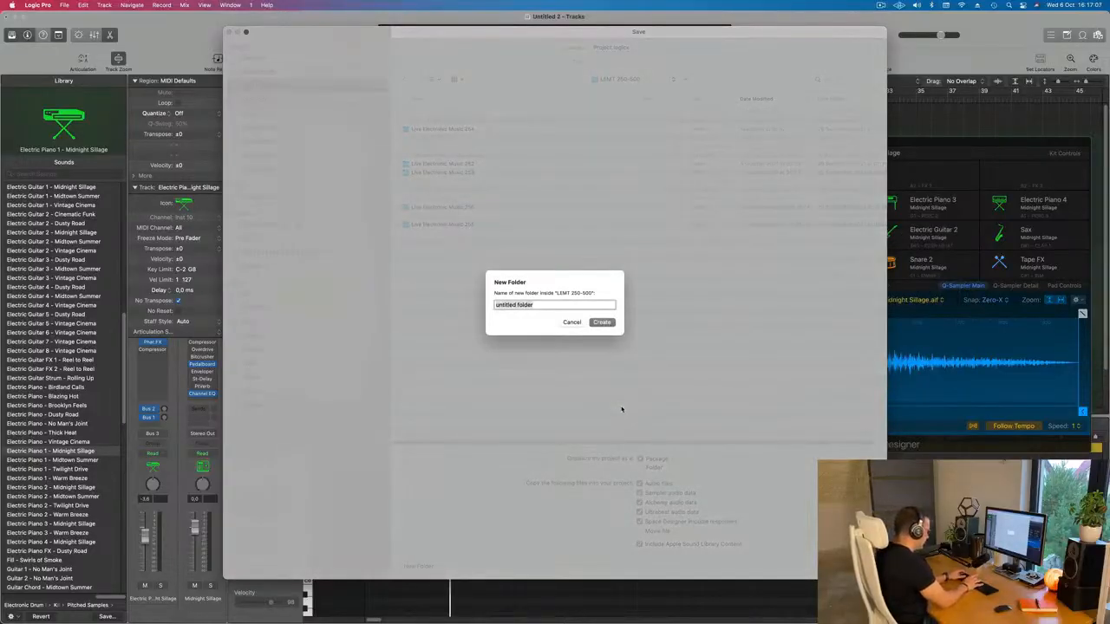
text(25)
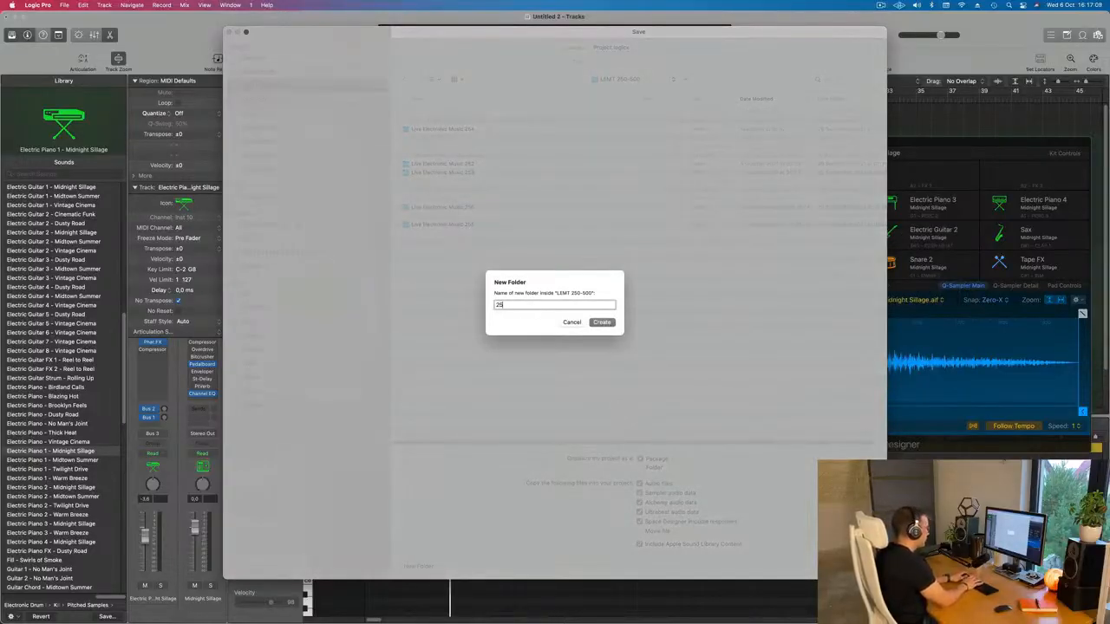
text(0)
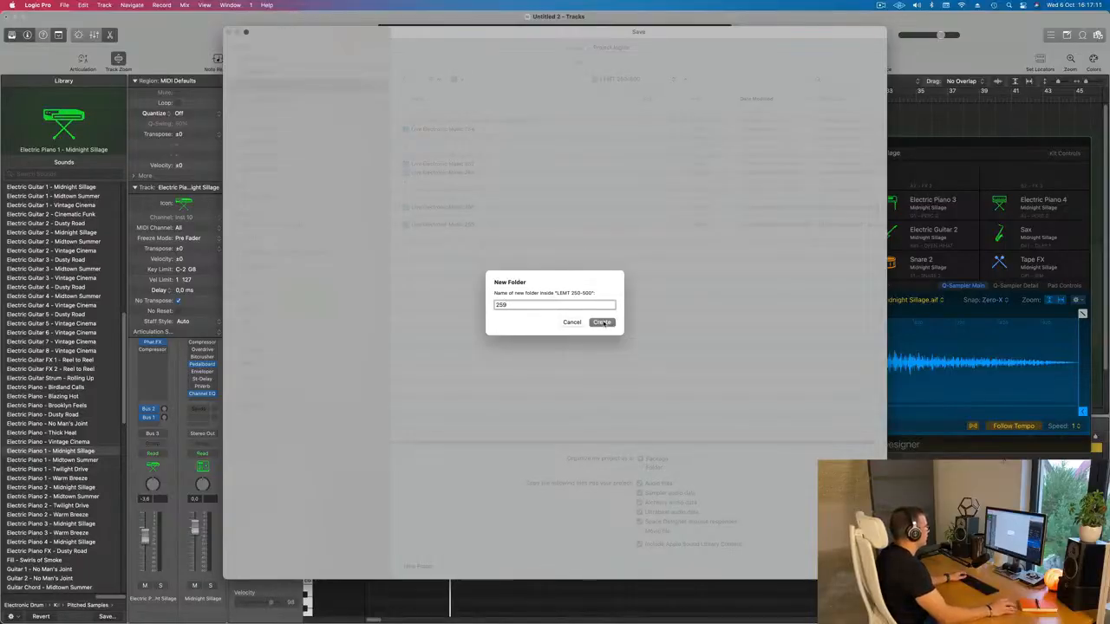
click(602, 323)
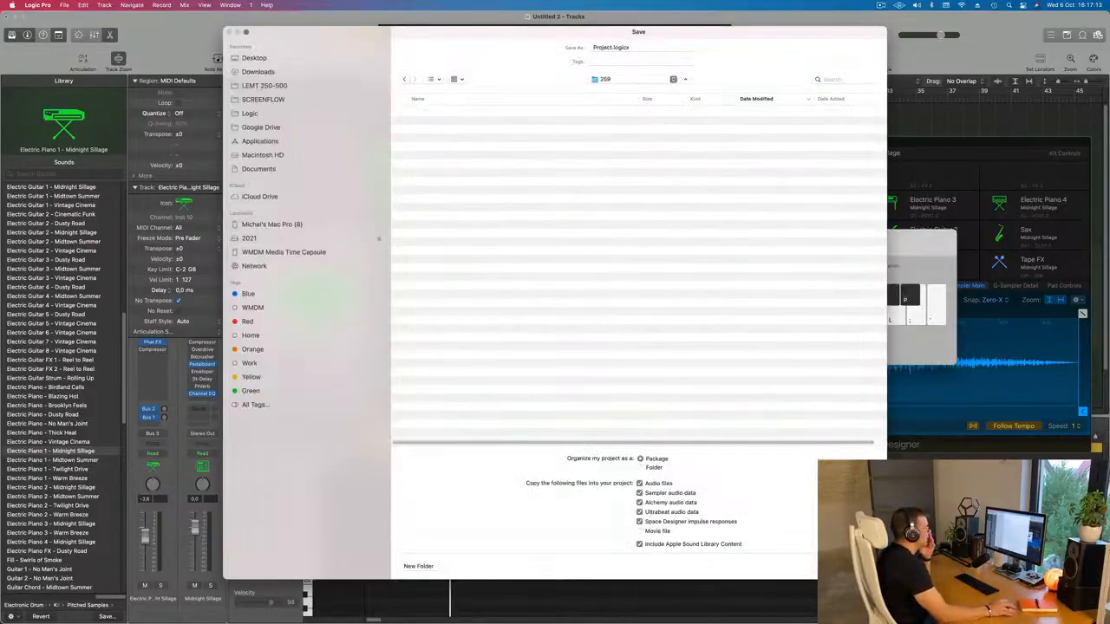
key(Return)
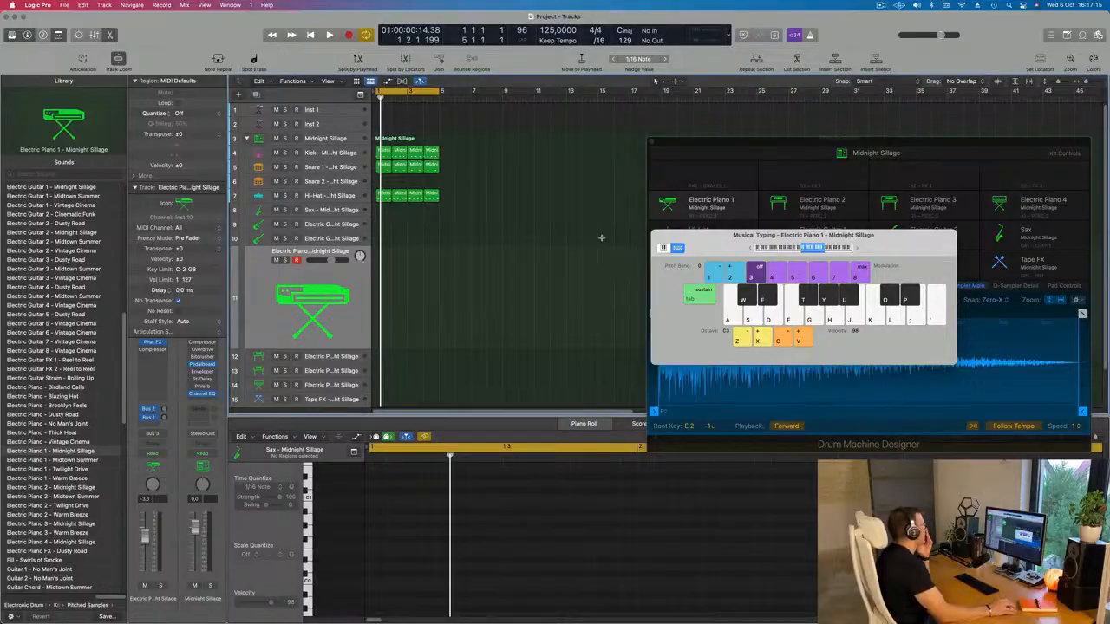
- Force Logic Pro to quit so it can be restarted
click(33, 6)
click(45, 157)
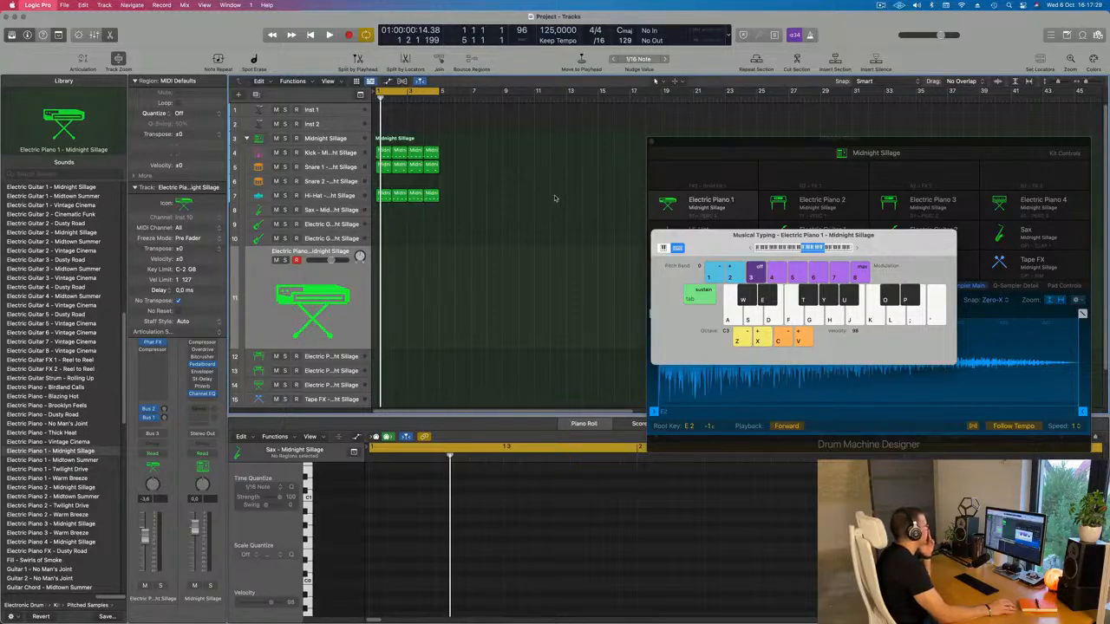
mouse_move(584, 602)
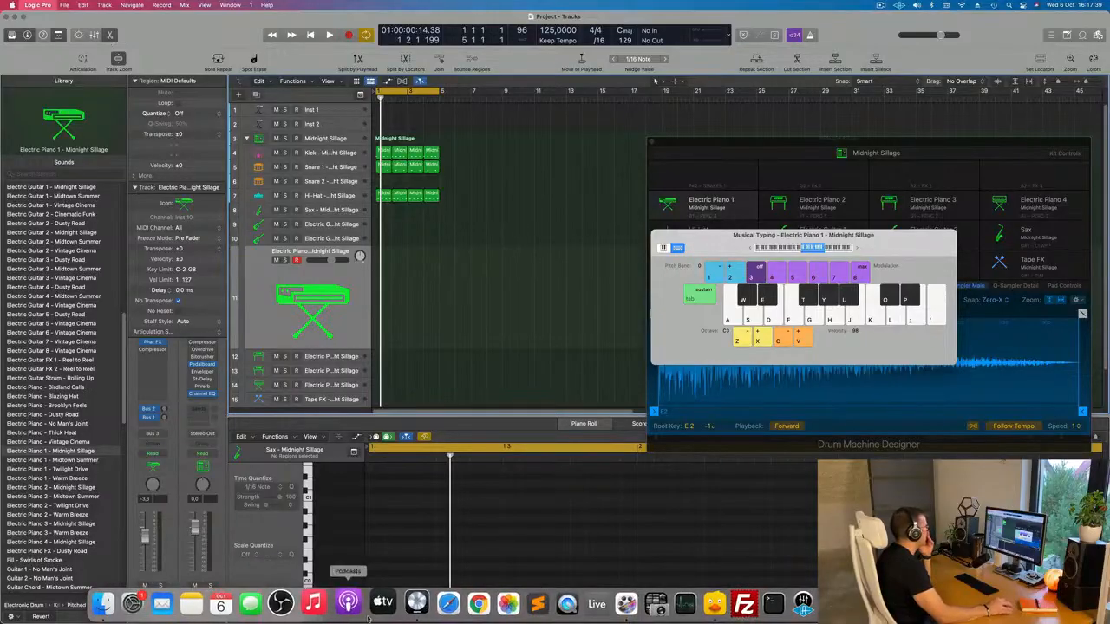
right_click(408, 604)
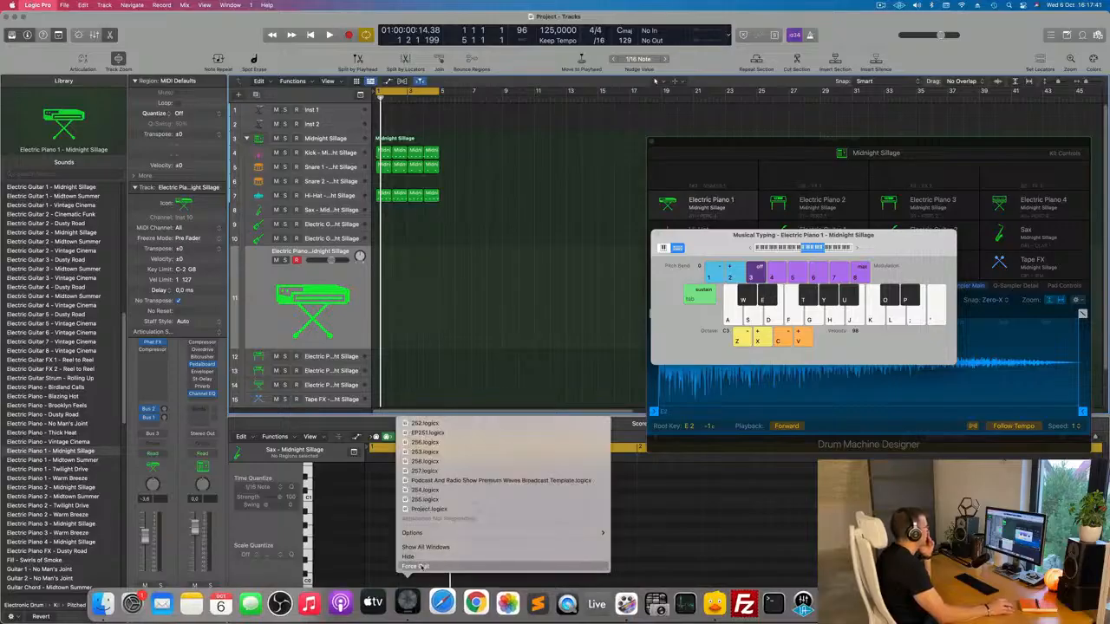
click(421, 567)
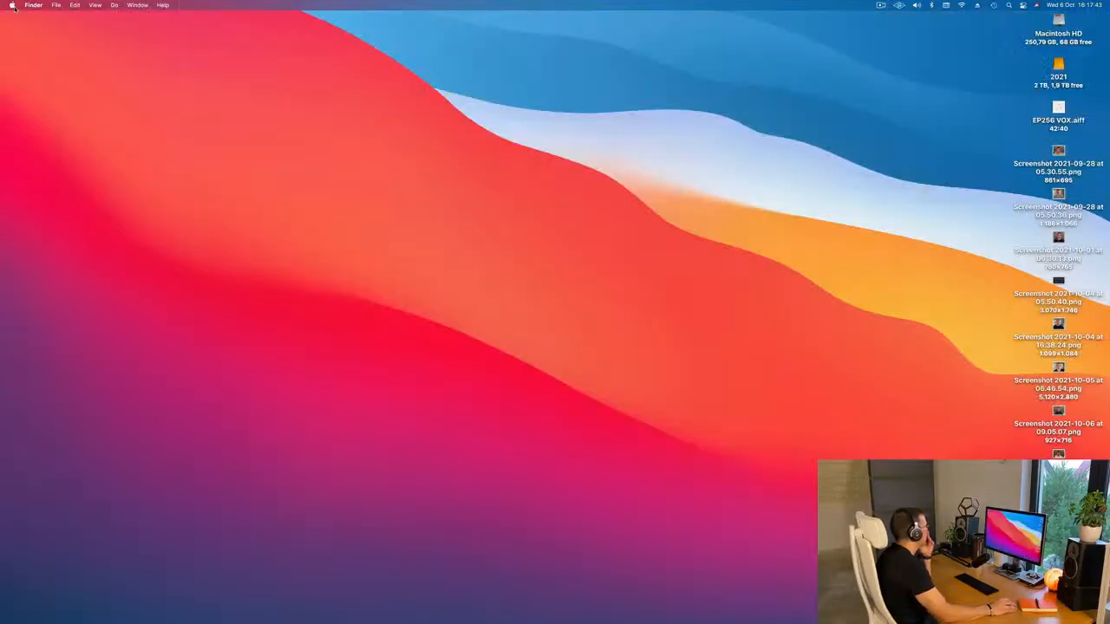
- Relaunch Logic Pro and abort its Audio Units scan
mouse_move(459, 604)
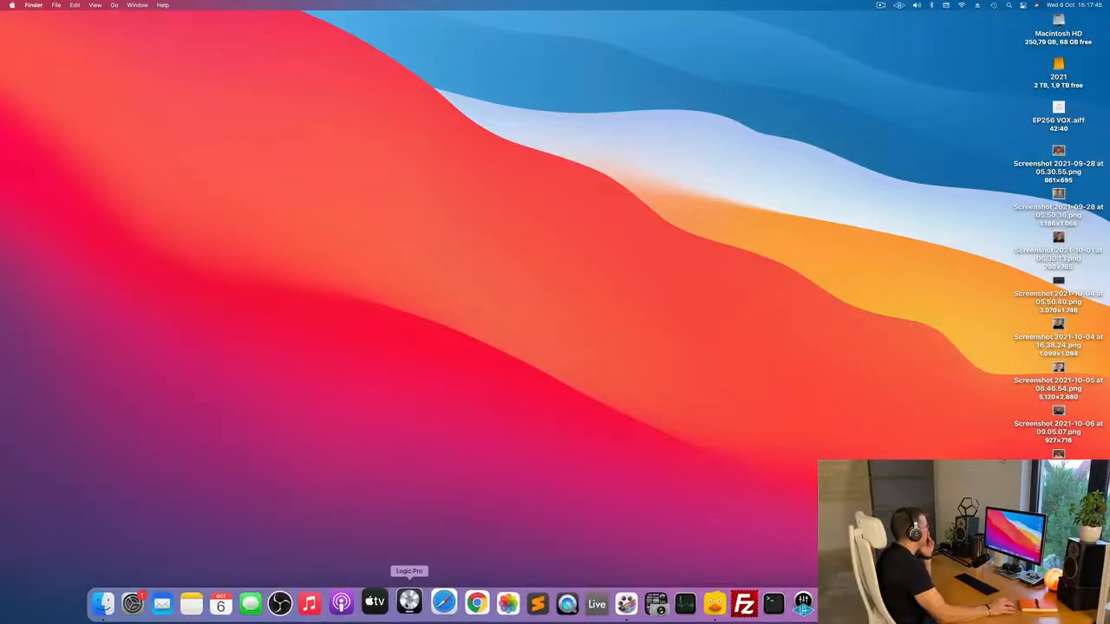
click(409, 603)
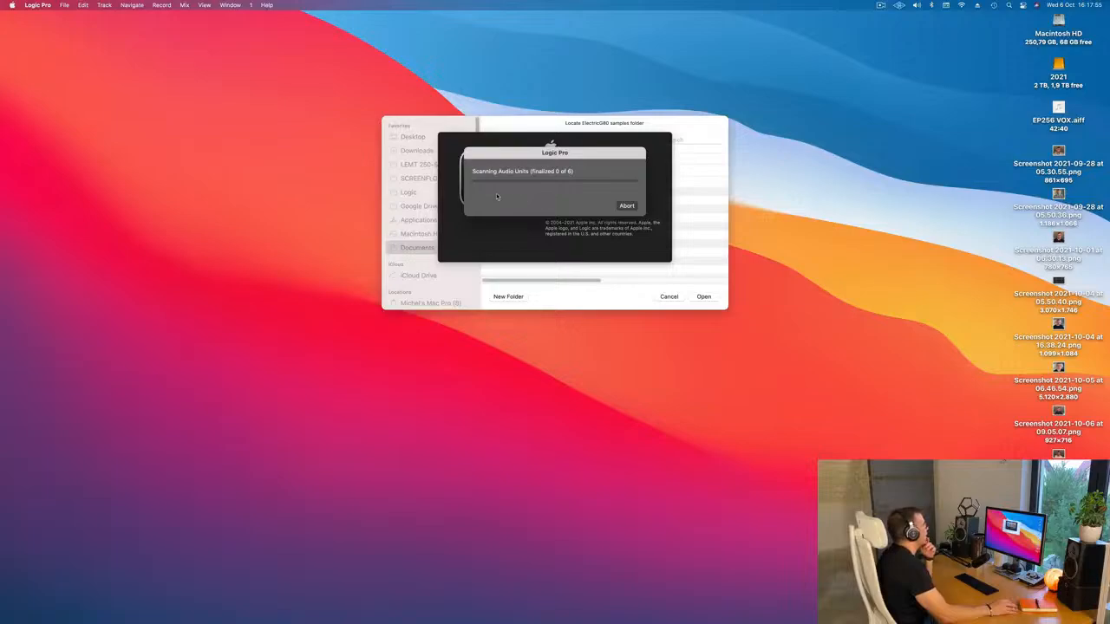
click(627, 206)
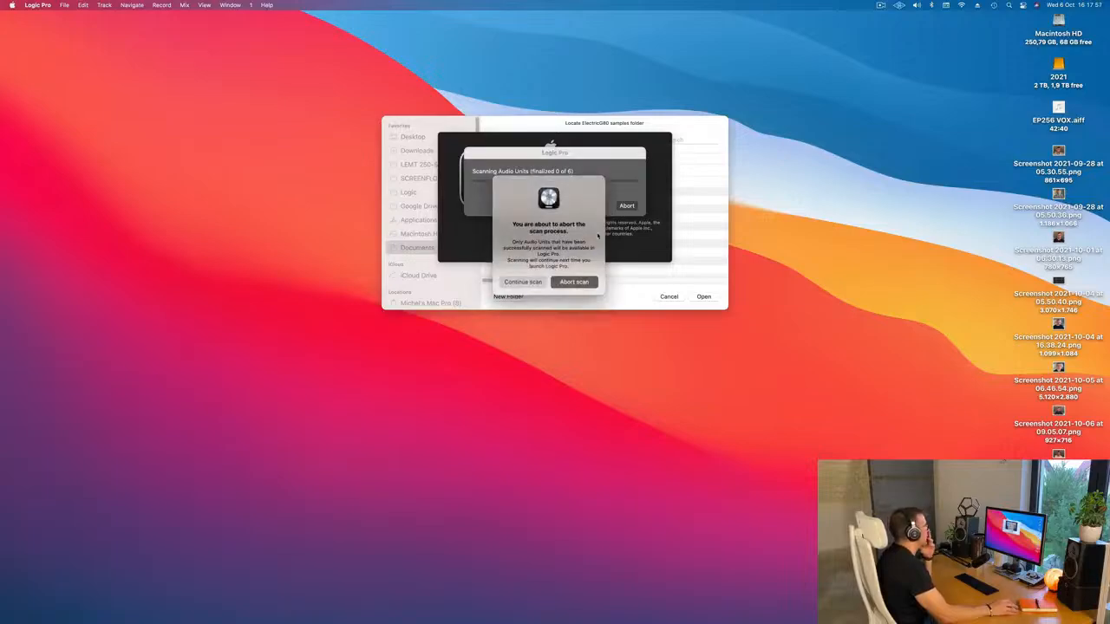
click(570, 284)
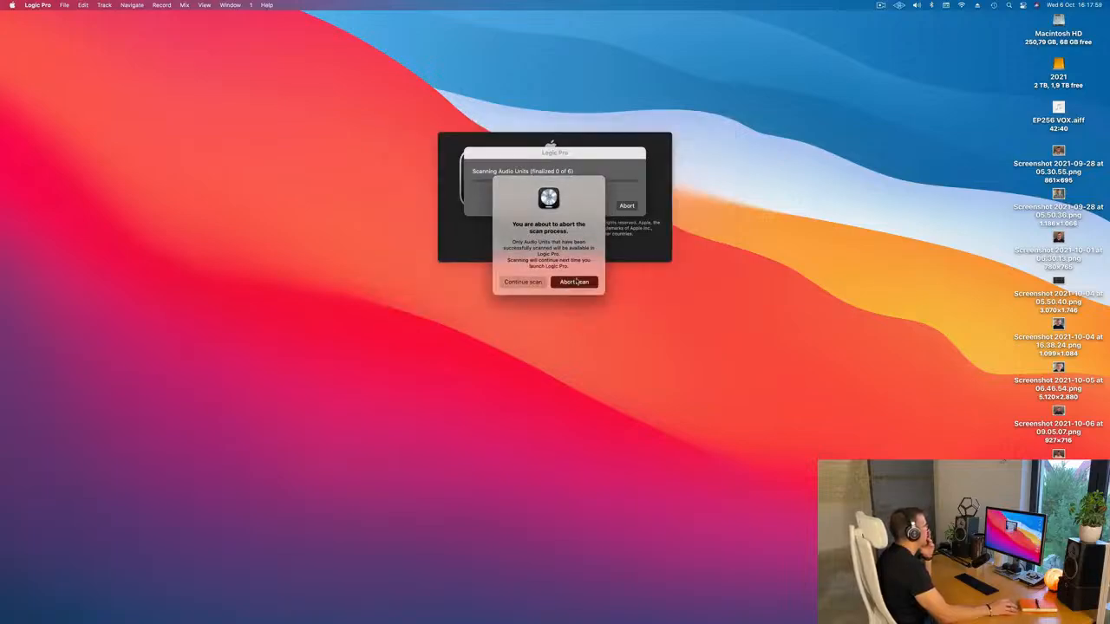
click(574, 282)
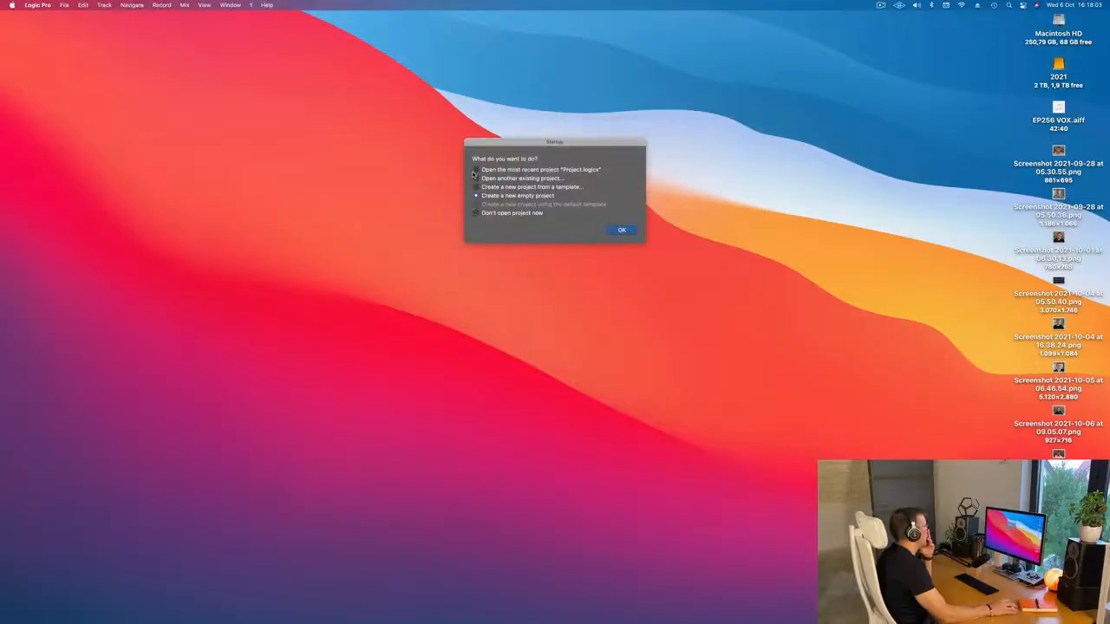
- Reopen the most recent project, Project.logicx, and check its drum loop by playing it back
click(622, 230)
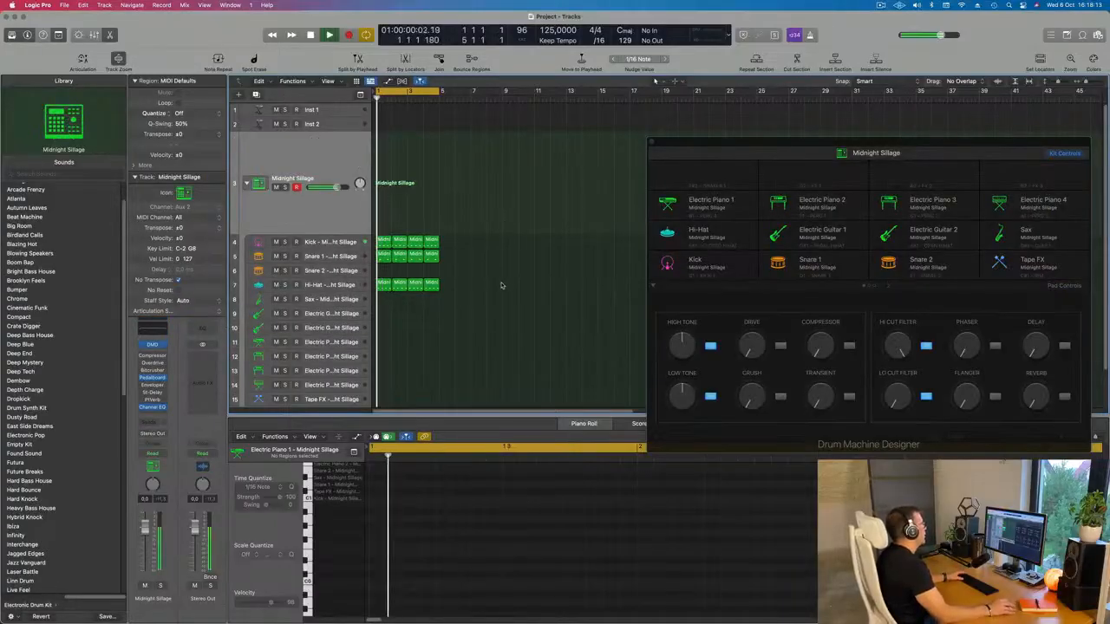
key(space)
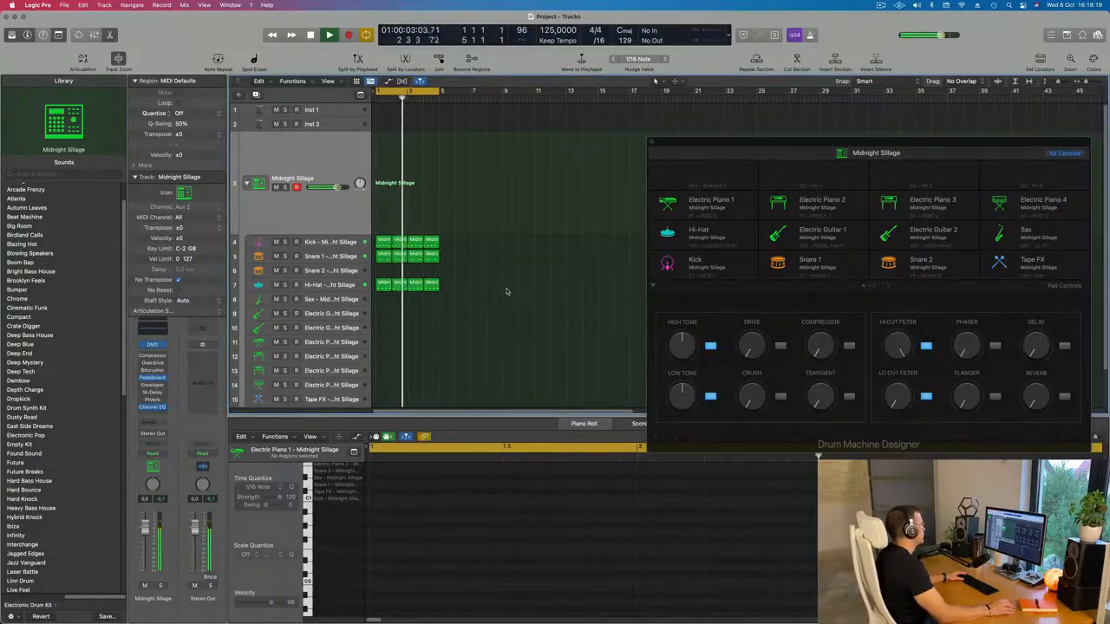
key(space)
- Select the Electric Piano 1 track, bring up Musical Typing to audition its sound, and restart the drum loop
scroll(350, 340, down, 1)
click(350, 340)
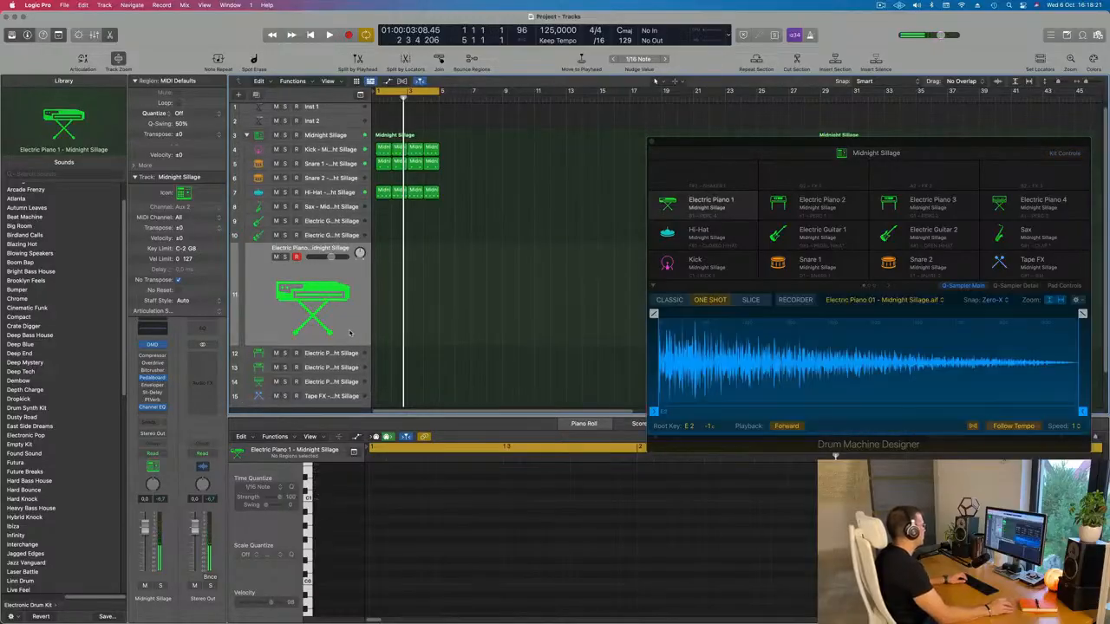
key(f)
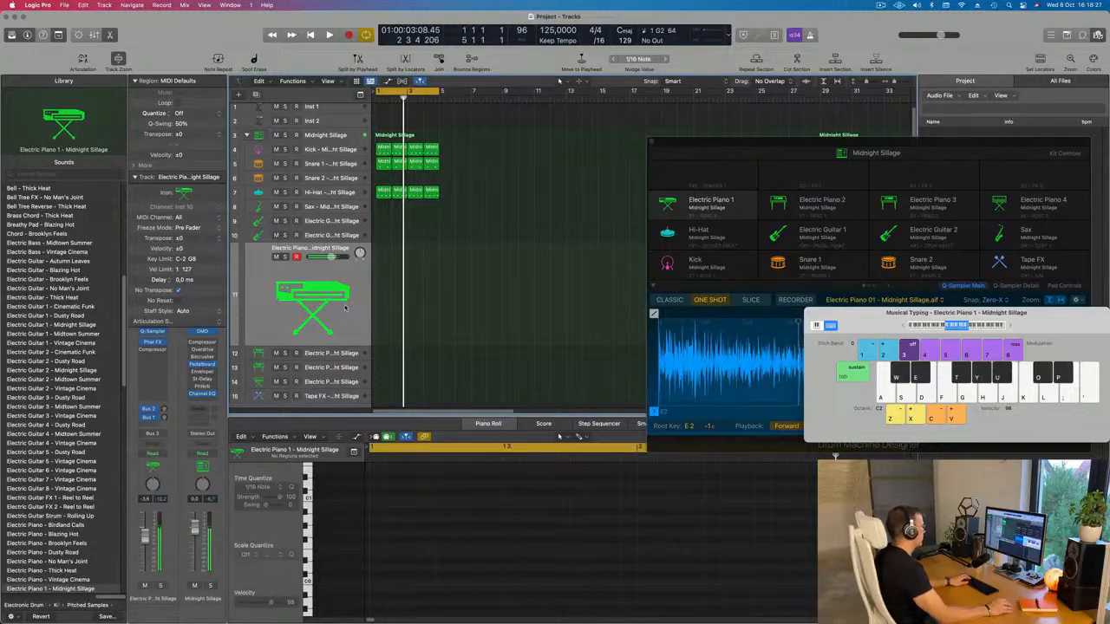
key(space)
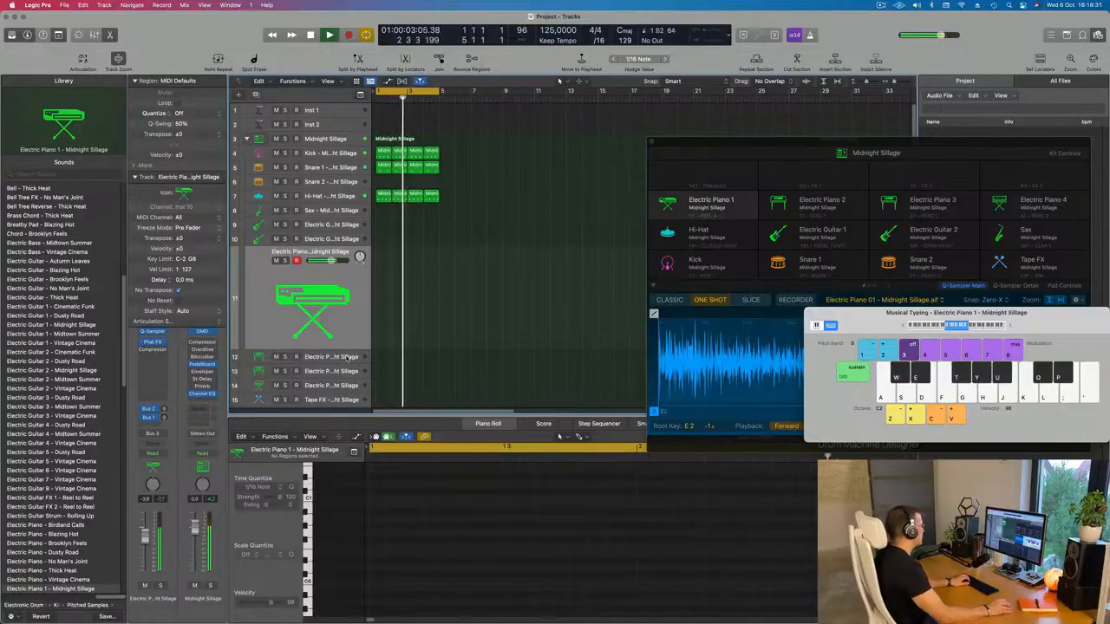
- Move down to the Tape FX track and audition a couple of its notes over the looping drums
key(Down)
key(Down)
key(Down)
key(Down)
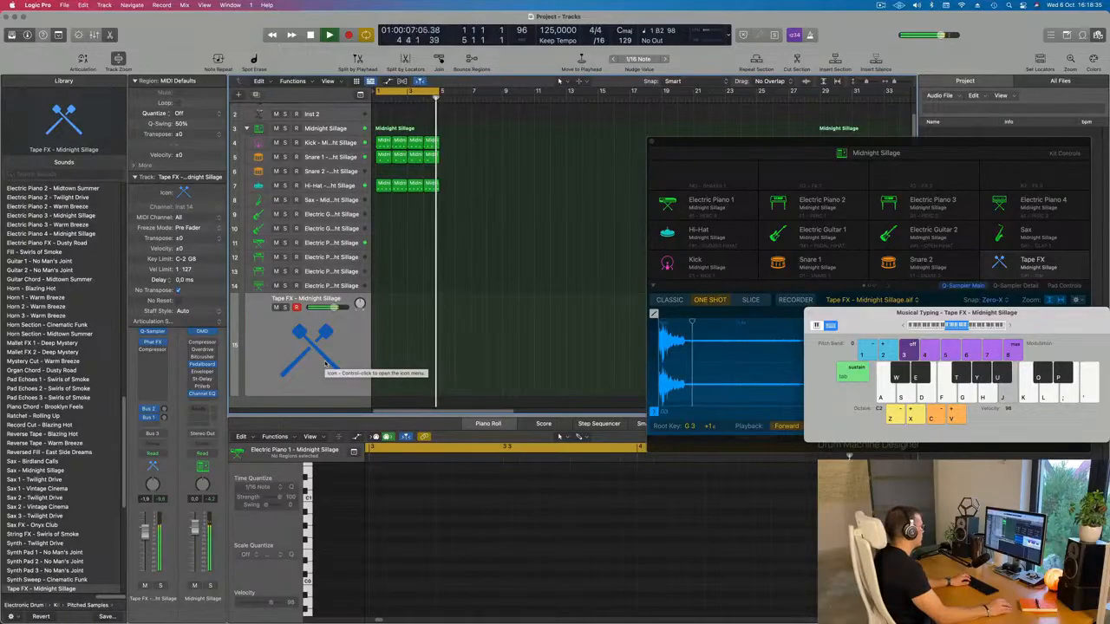
key(f)
key(j)
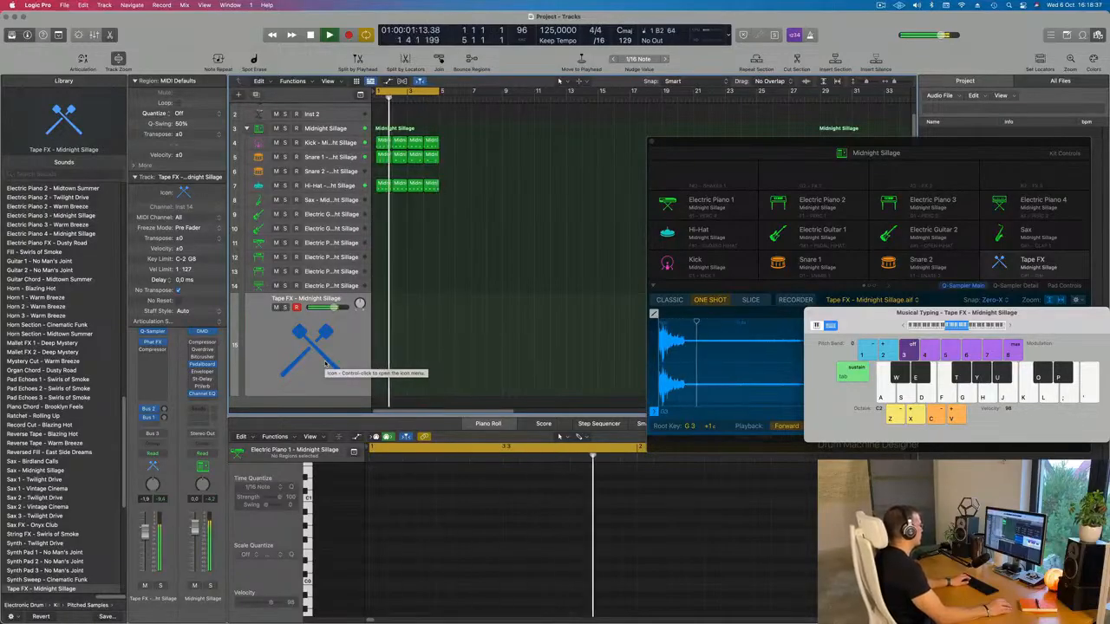
- Select the Inst 1 track and open its Alchemy instrument window, moving it slightly up
scroll(451, 312, up, 1)
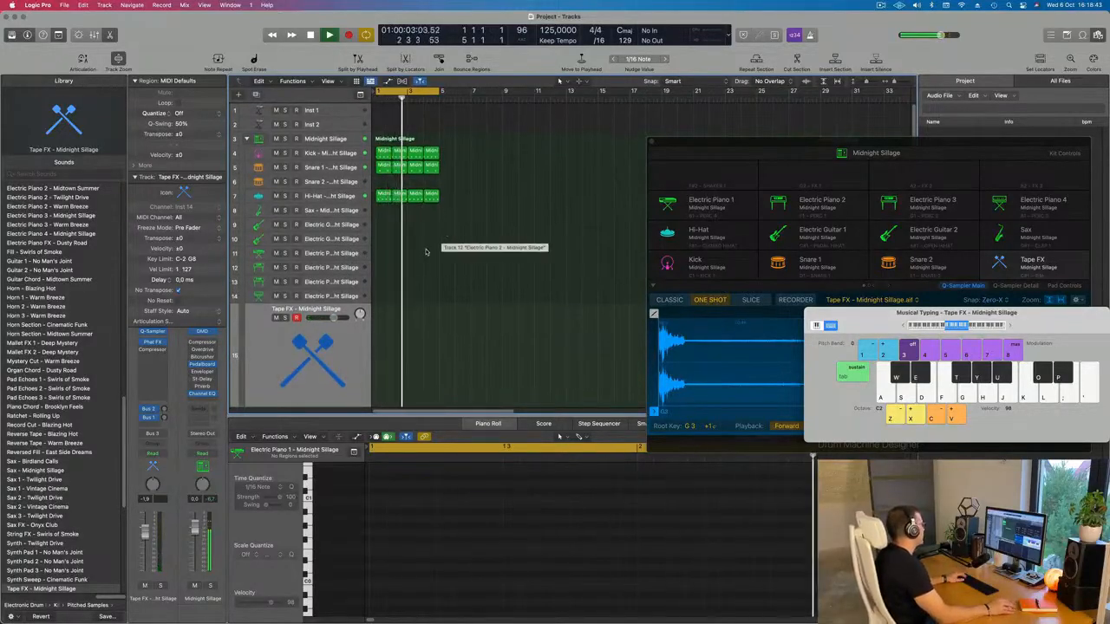
click(336, 113)
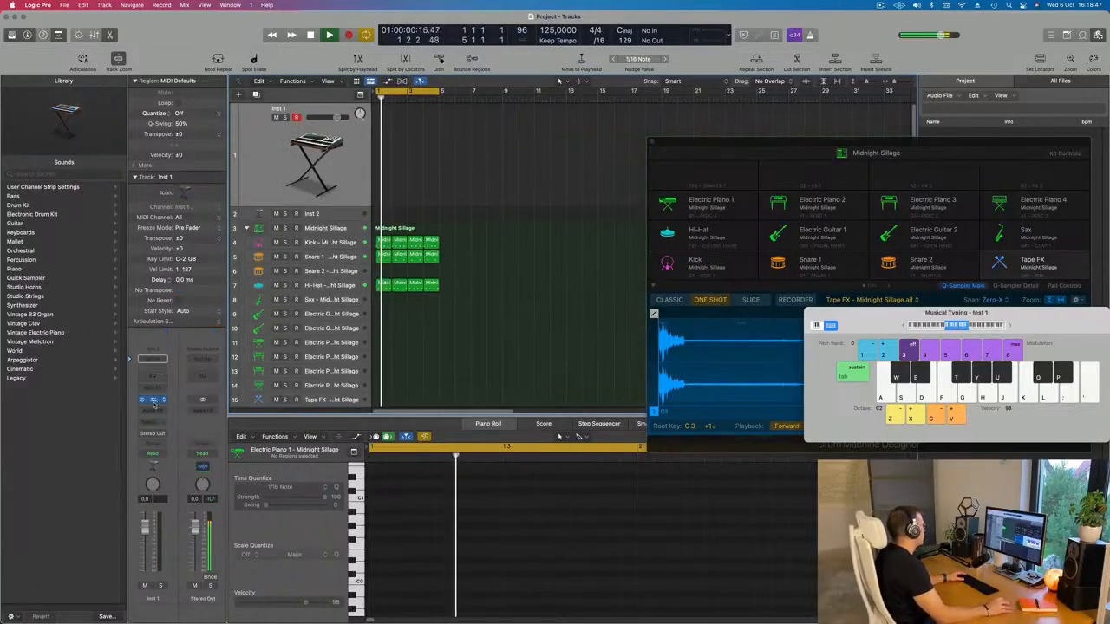
click(153, 401)
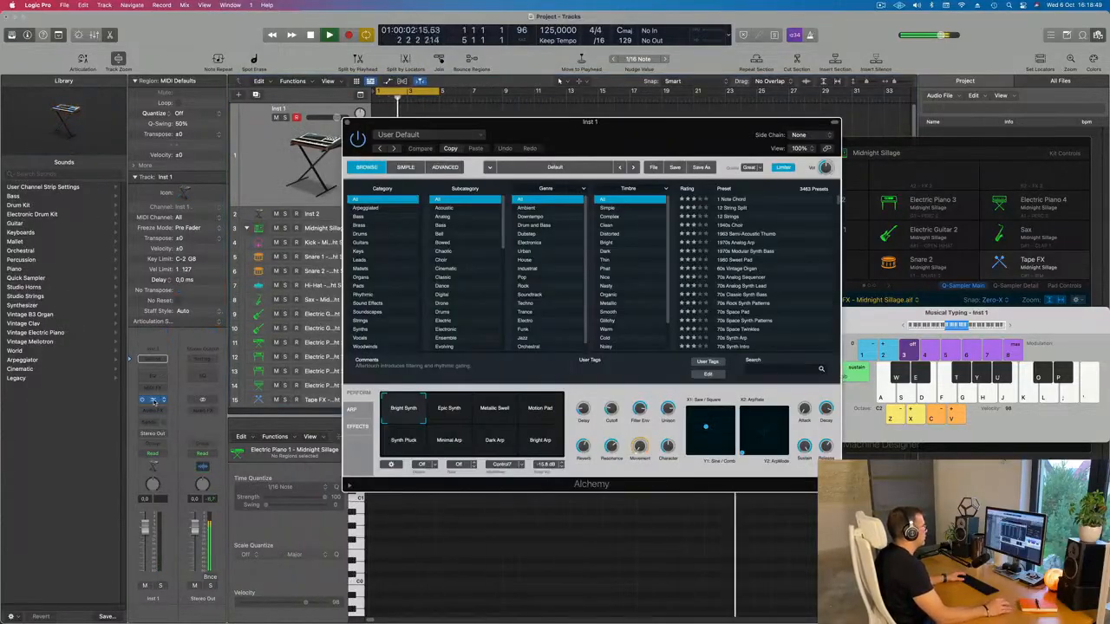
key(space)
drag(626, 138, 627, 134)
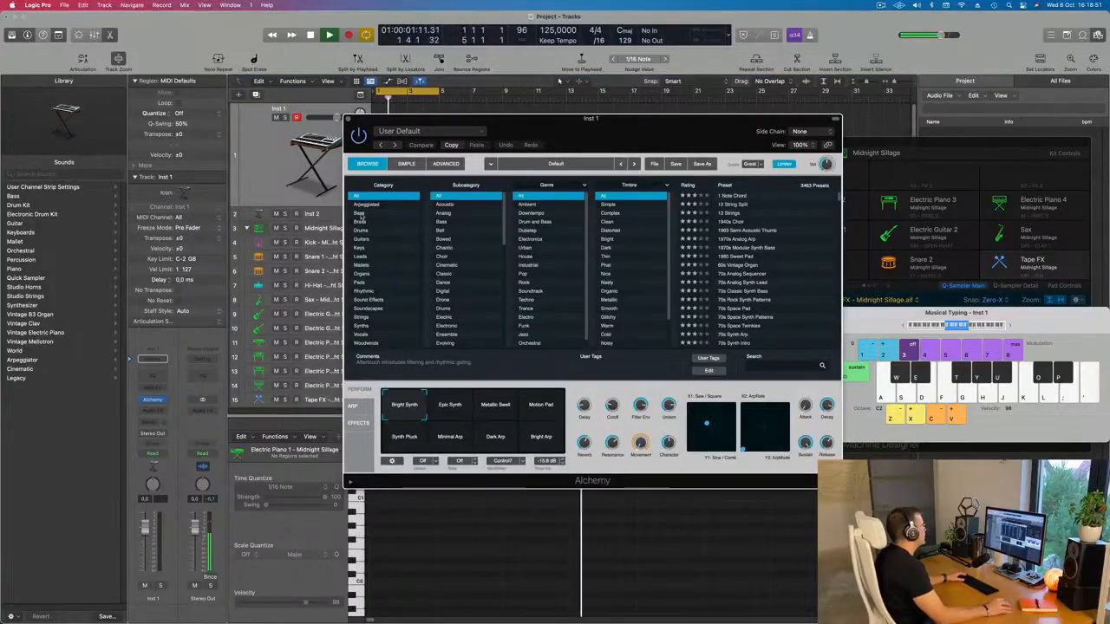
- Filter the Alchemy presets to the Bass category and House genre, and load the 80s FM Bass Attack preset
click(361, 214)
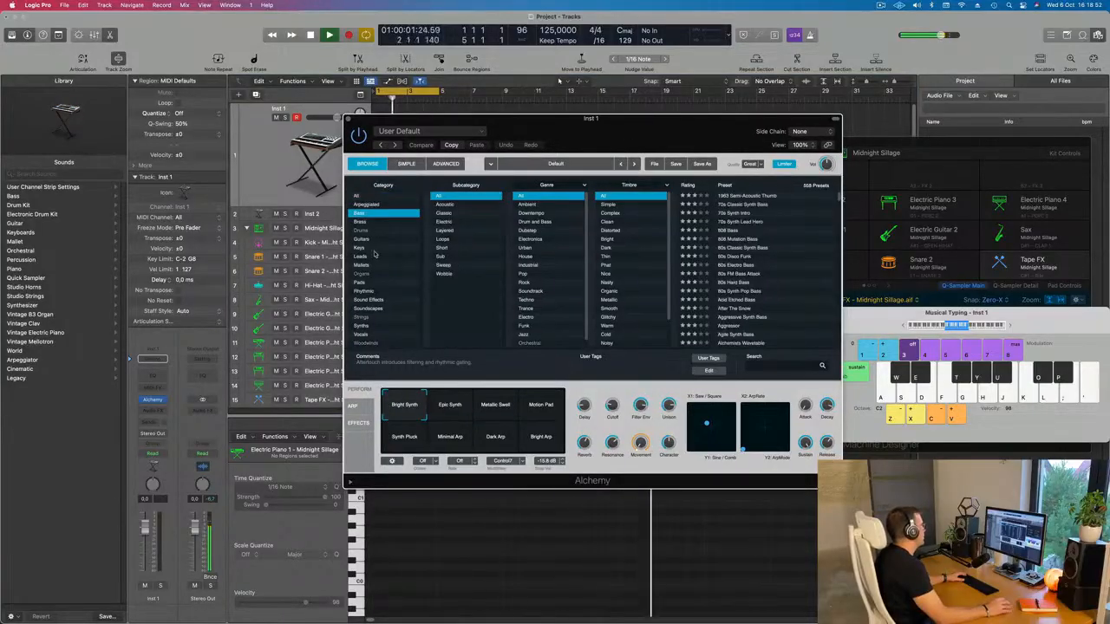
click(526, 258)
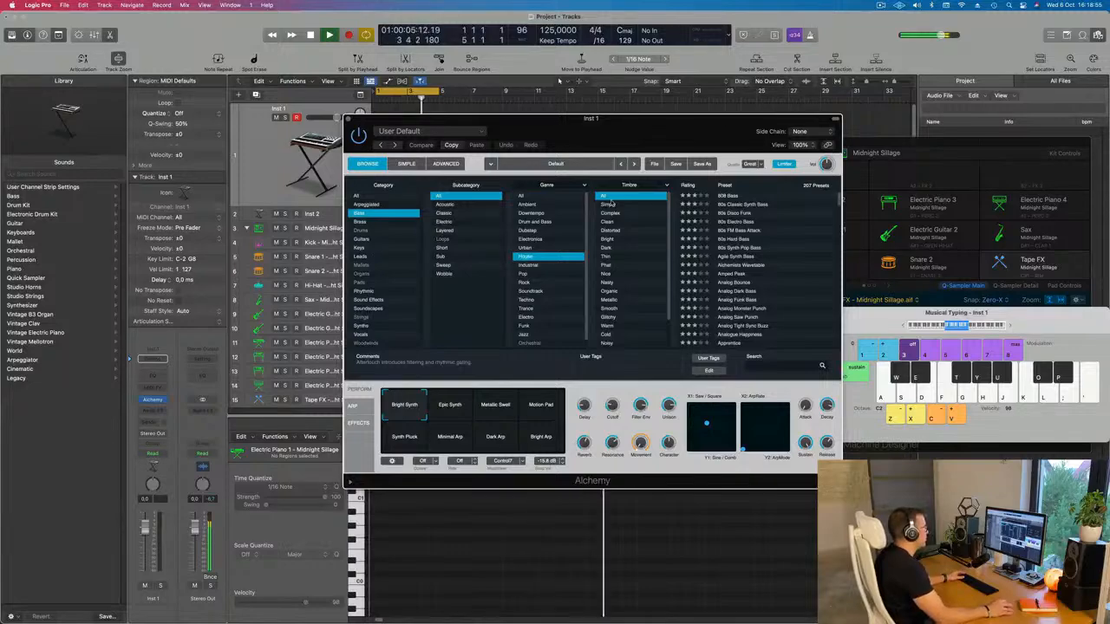
scroll(731, 249, down, 5)
scroll(736, 253, up, 5)
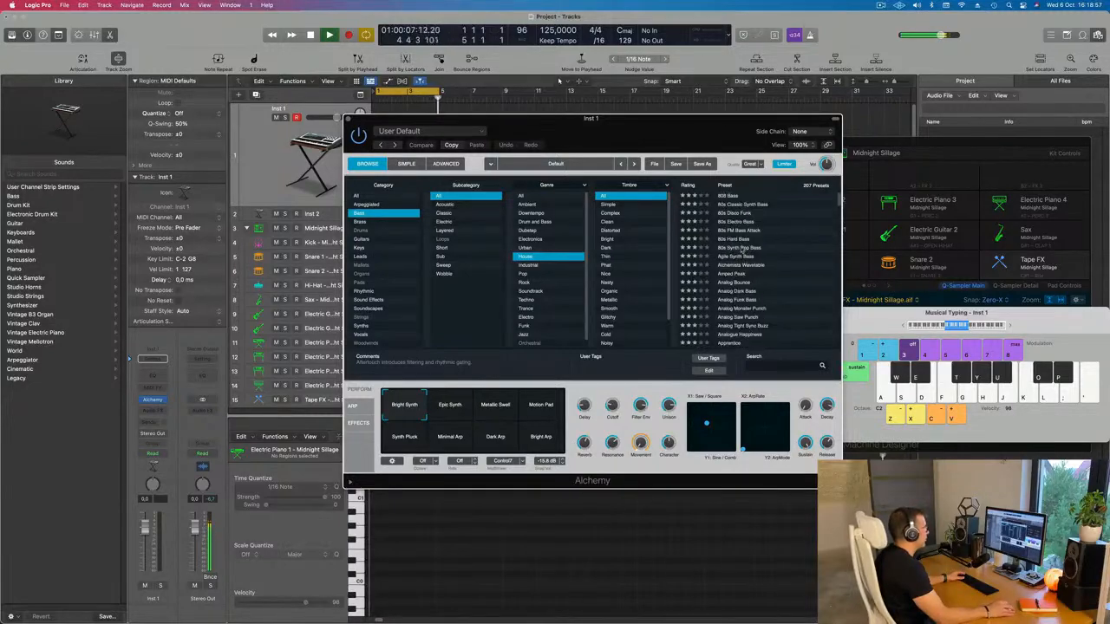
click(731, 231)
- Lower the Musical Typing octave to C1 and audition 80s FM Bass Attack, rearranging the Alchemy and keyboard windows
drag(670, 131, 741, 151)
key(f)
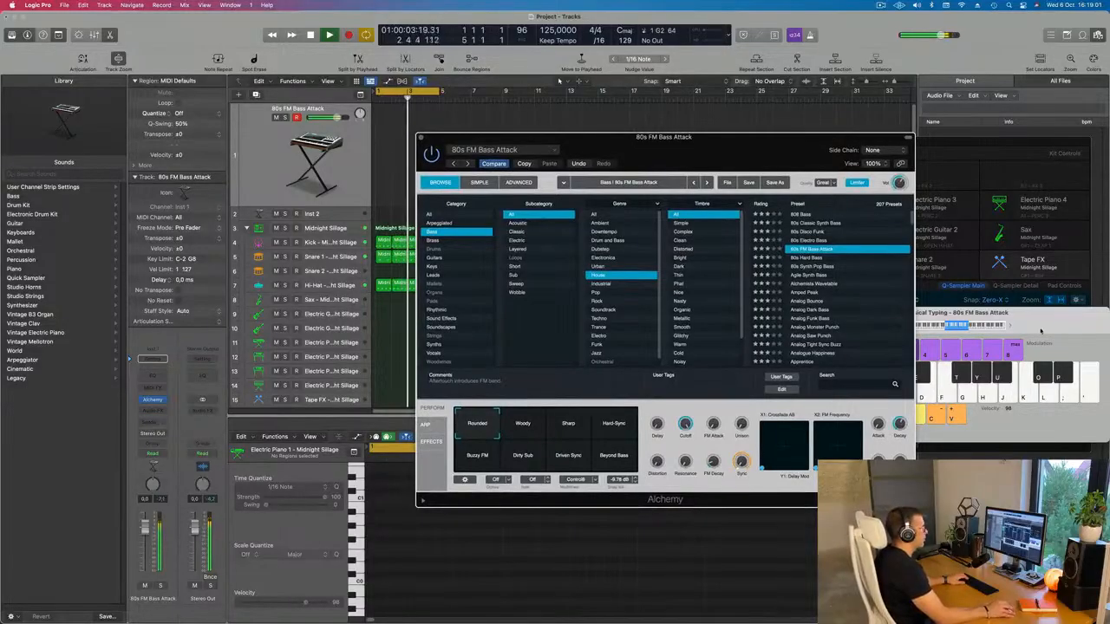
drag(1023, 325, 979, 268)
key(f)
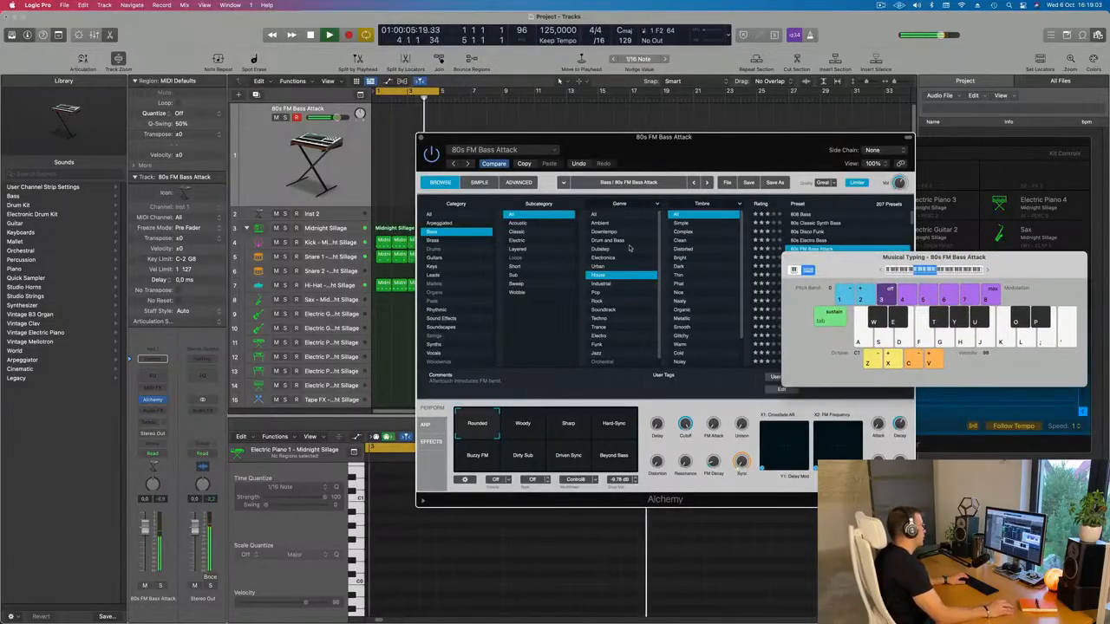
drag(614, 149, 640, 168)
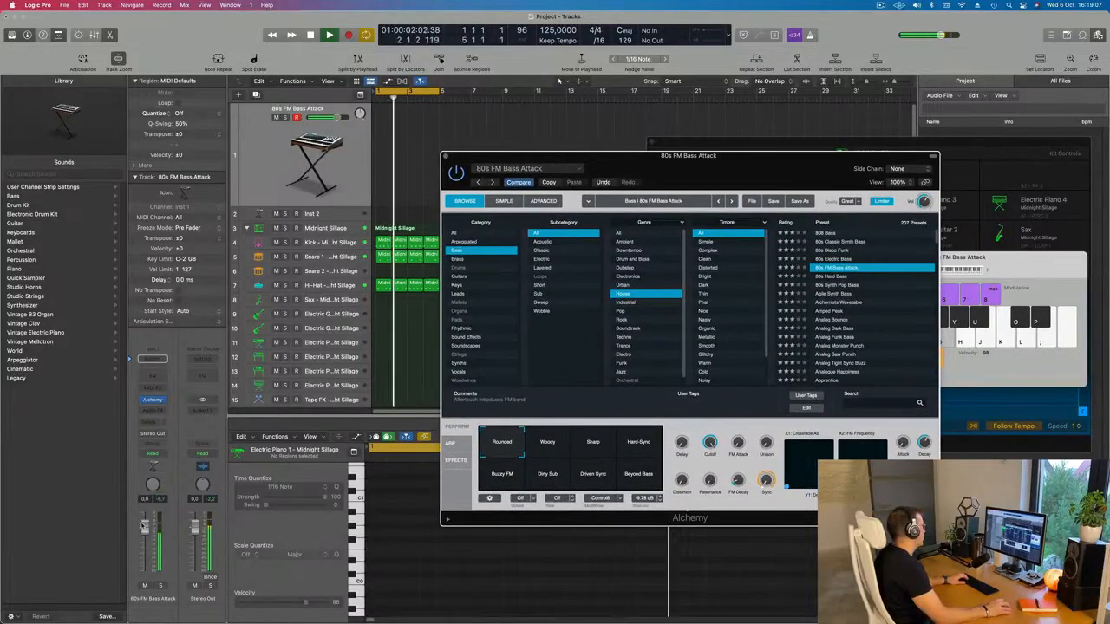
- Lower the 80s FM Bass Attack track's volume to -4.0 dB and restart the drum loop
click(408, 155)
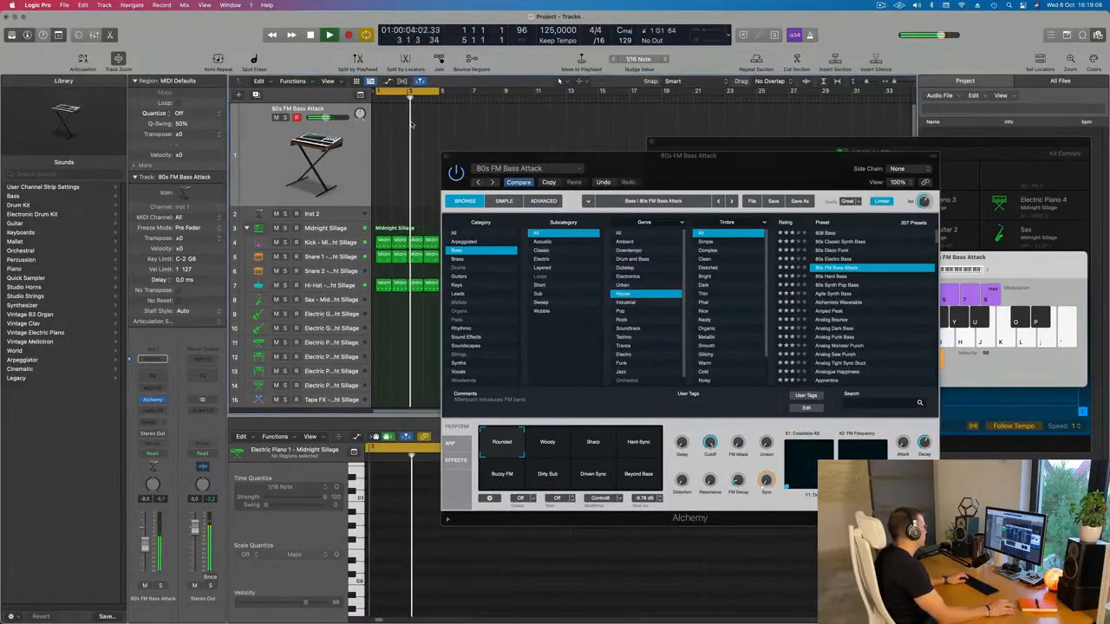
key(space)
key(space)
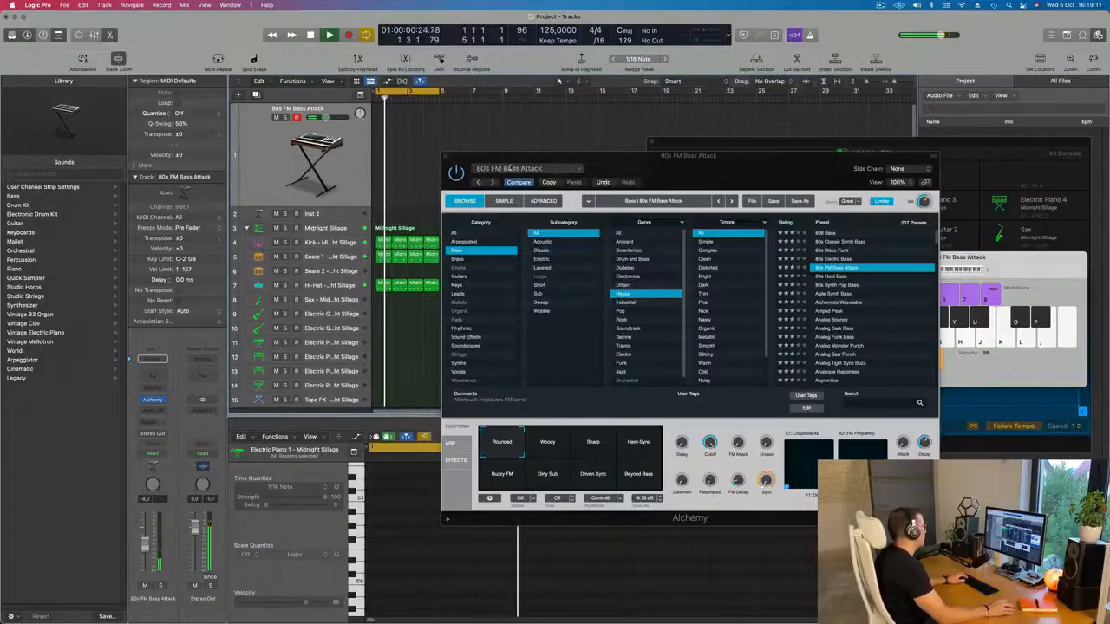
- Move the Alchemy window off the tracks and raise the Hi-Hat track's volume, restarting the loop to check the balance
drag(636, 163, 838, 169)
click(330, 285)
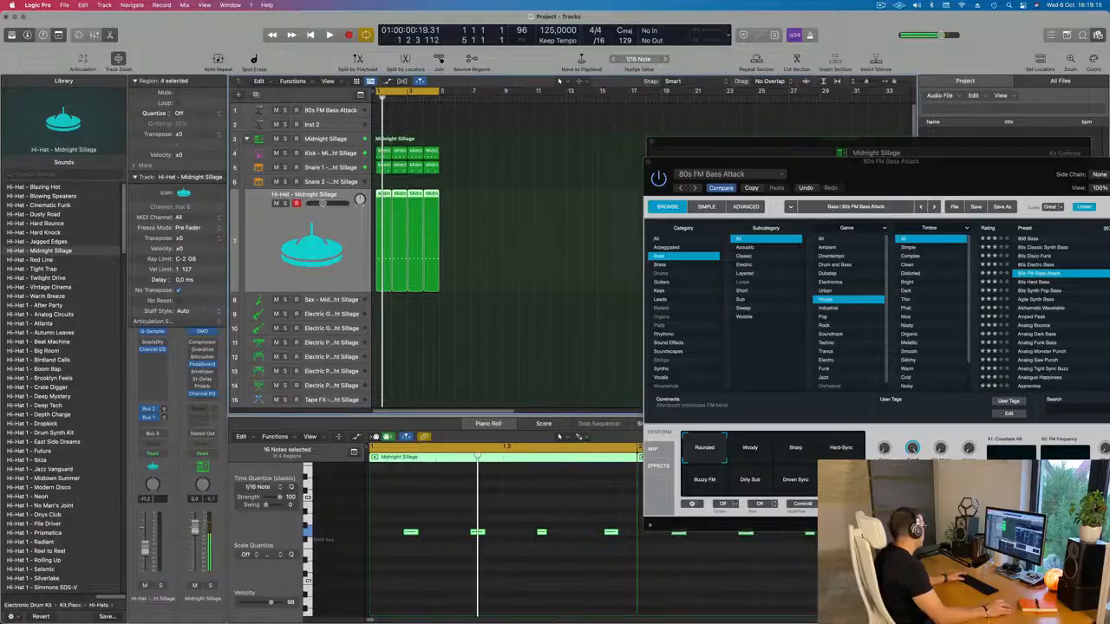
key(space)
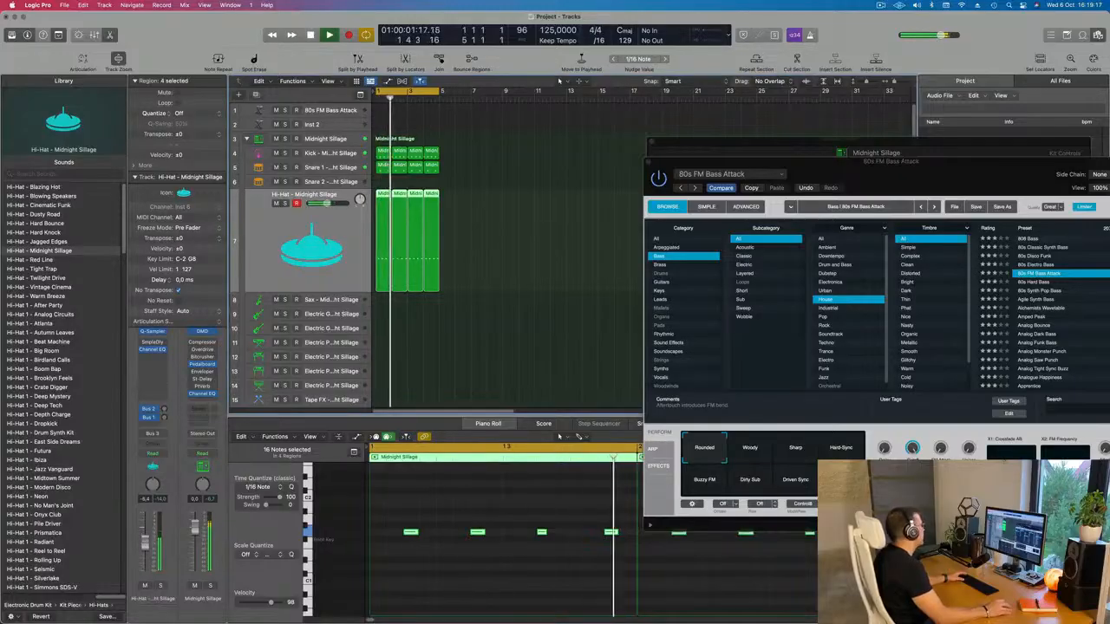
key(space)
key(space)
- Return to the 80s FM Bass Attack track, bring its Alchemy window back, and raise the Musical Typing octave to C2
click(331, 111)
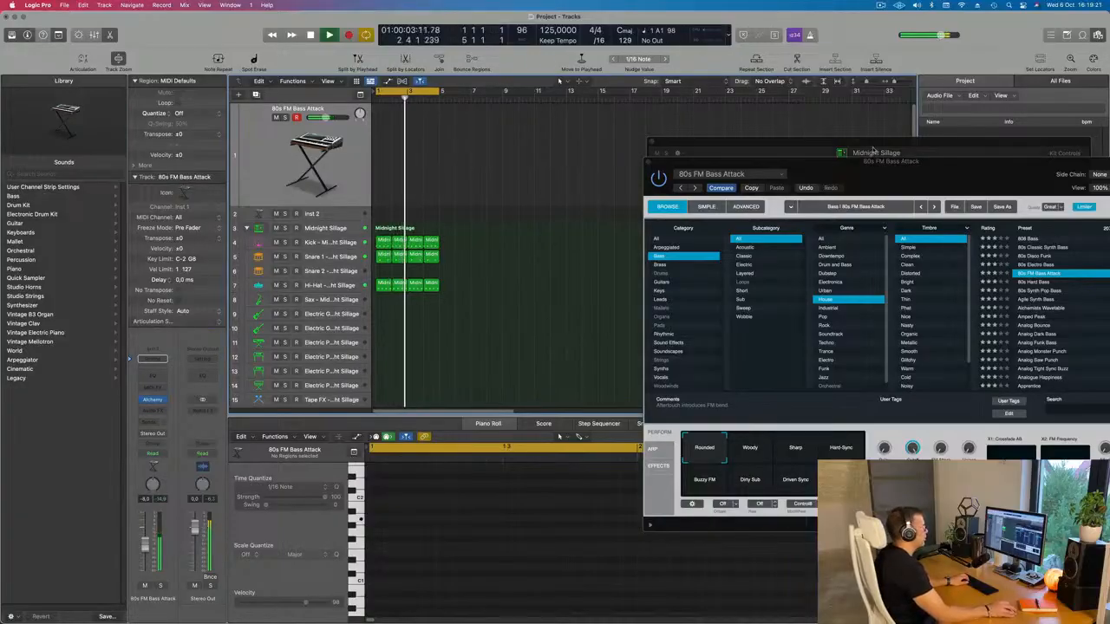
drag(885, 165, 602, 176)
click(988, 272)
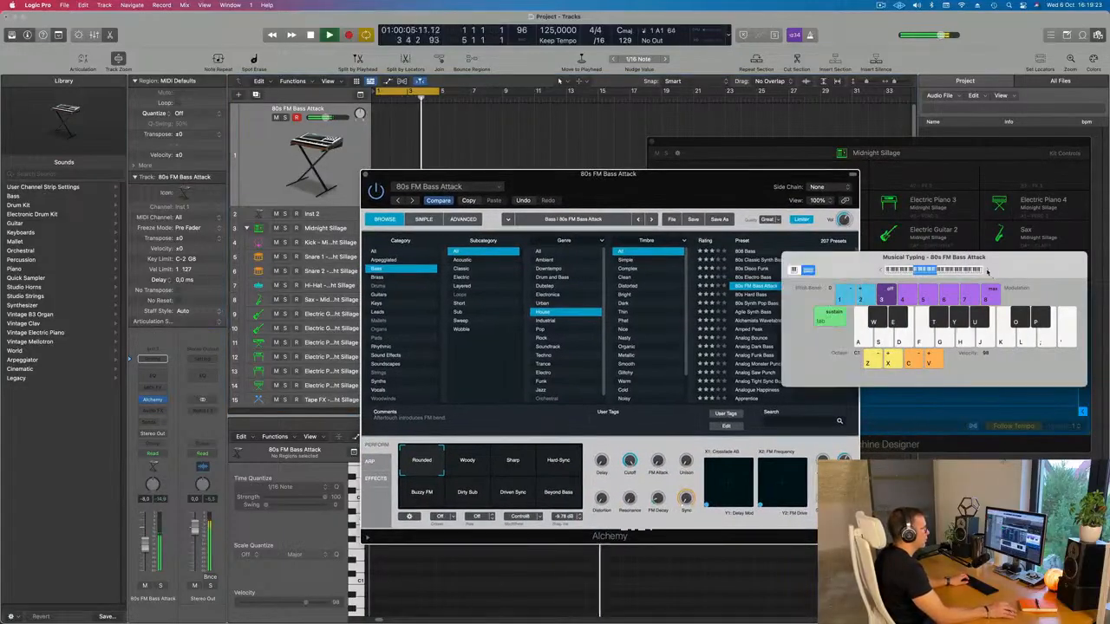
drag(696, 185, 675, 181)
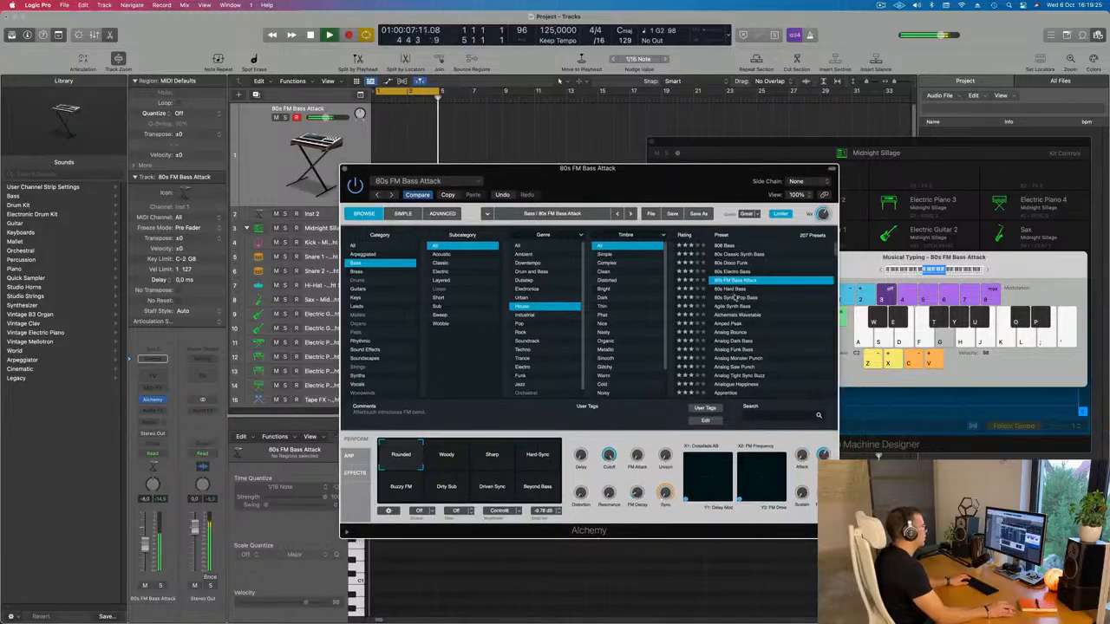
- Try the 80s Synth Pop Bass and Agile Synth Bass presets, stepping through the latter's Smaller, Rubbery, Sustain Mod and Noisy variations
click(733, 297)
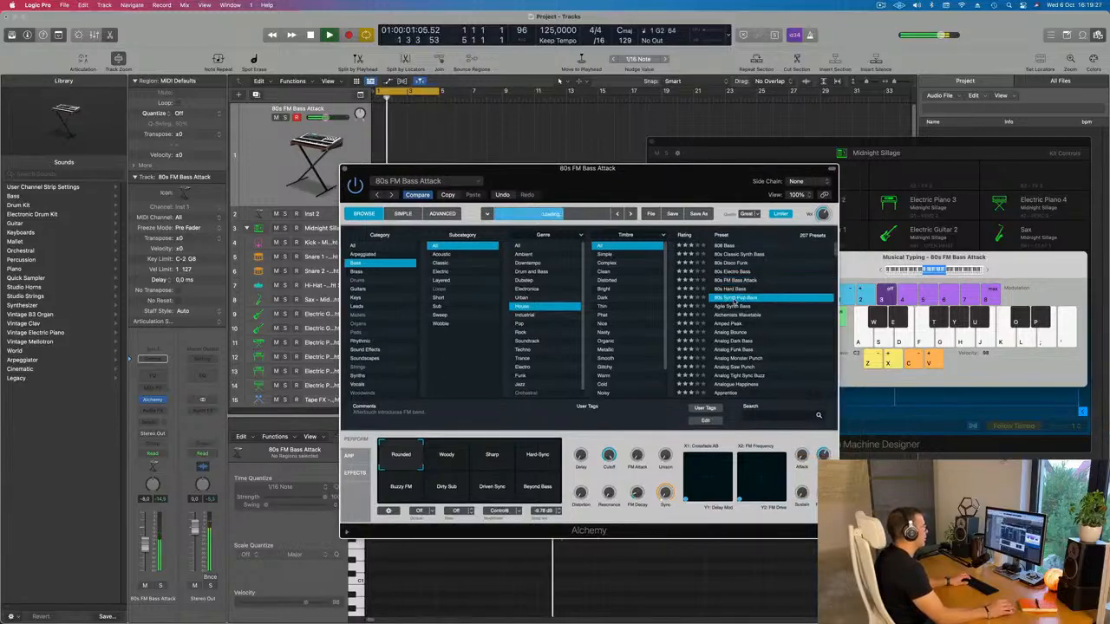
click(734, 307)
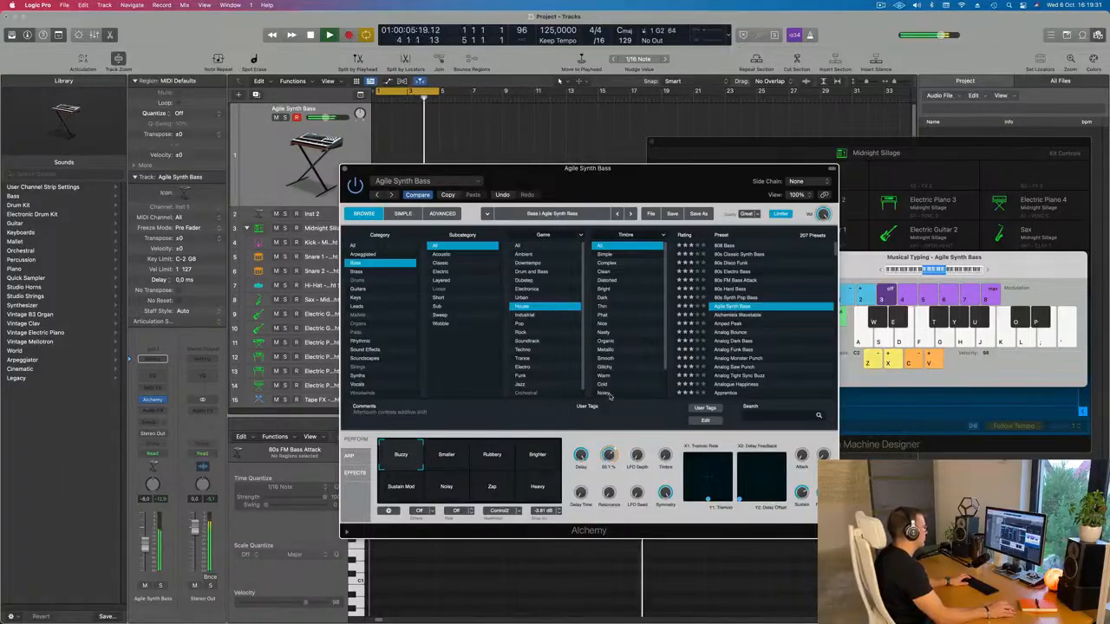
click(447, 457)
click(491, 460)
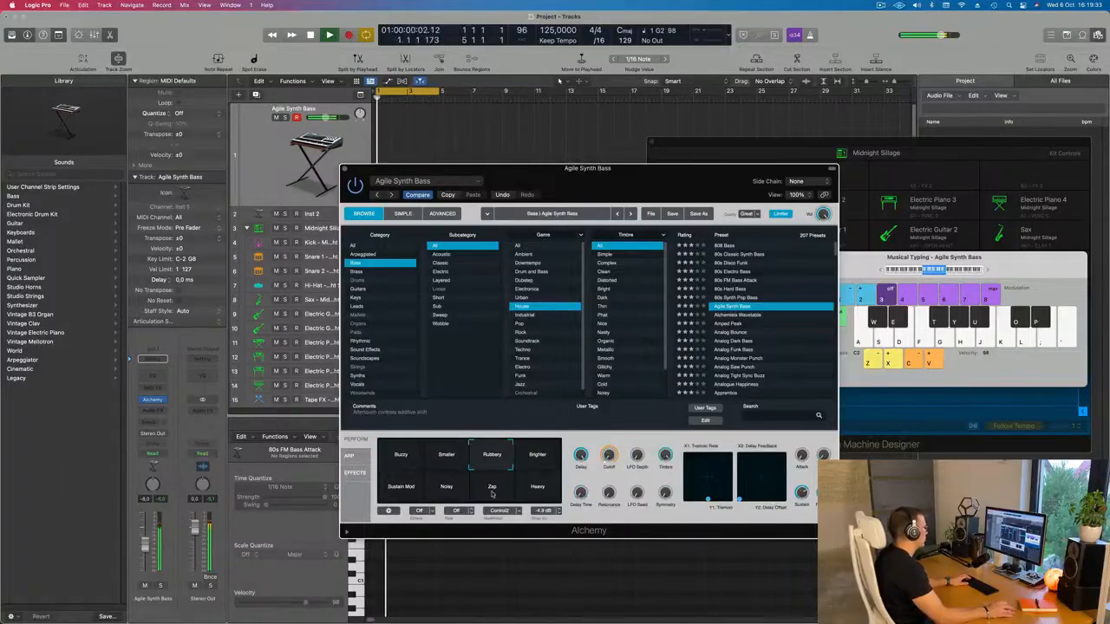
click(404, 490)
click(447, 487)
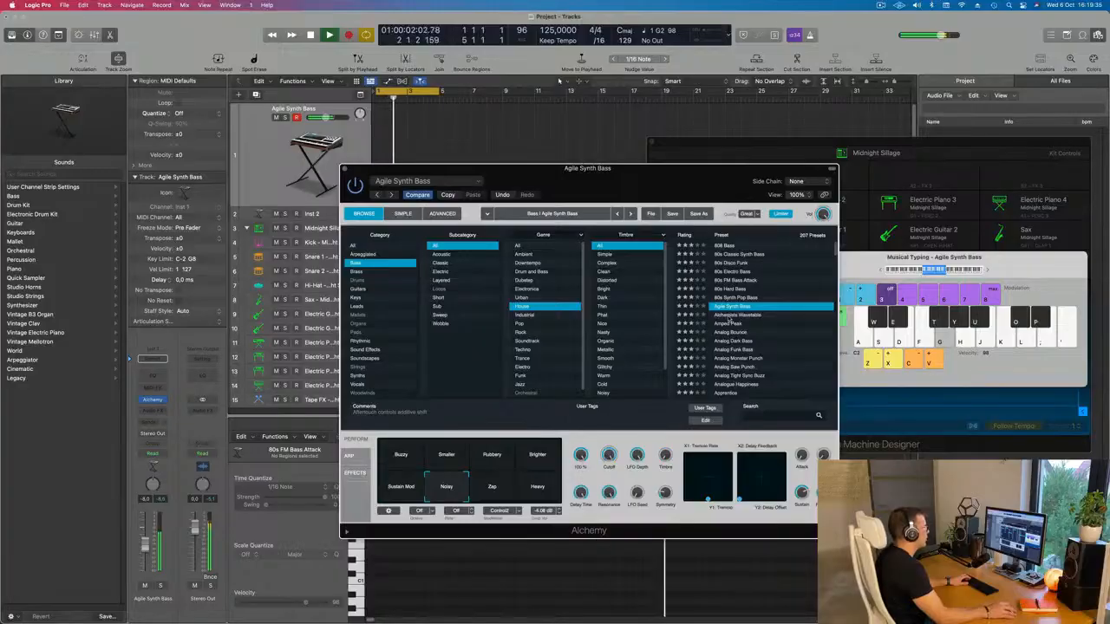
- Try the Alchemists Wavetable, Amped Peak and Fast Saw Synth Lead presets against the drum loop
click(731, 316)
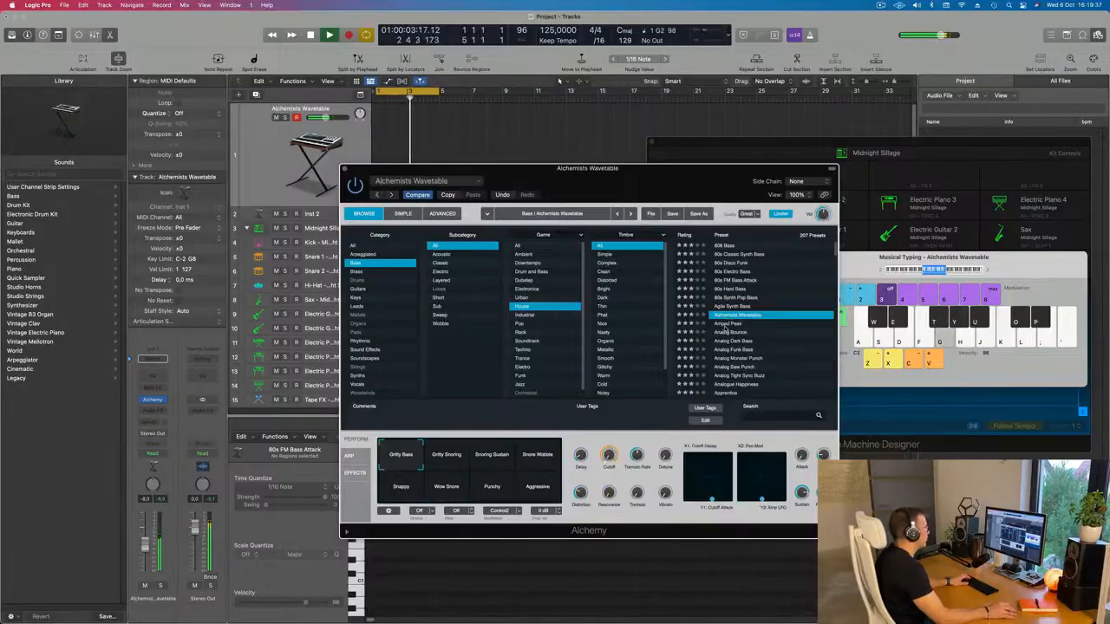
key(Down)
scroll(763, 354, down, 5)
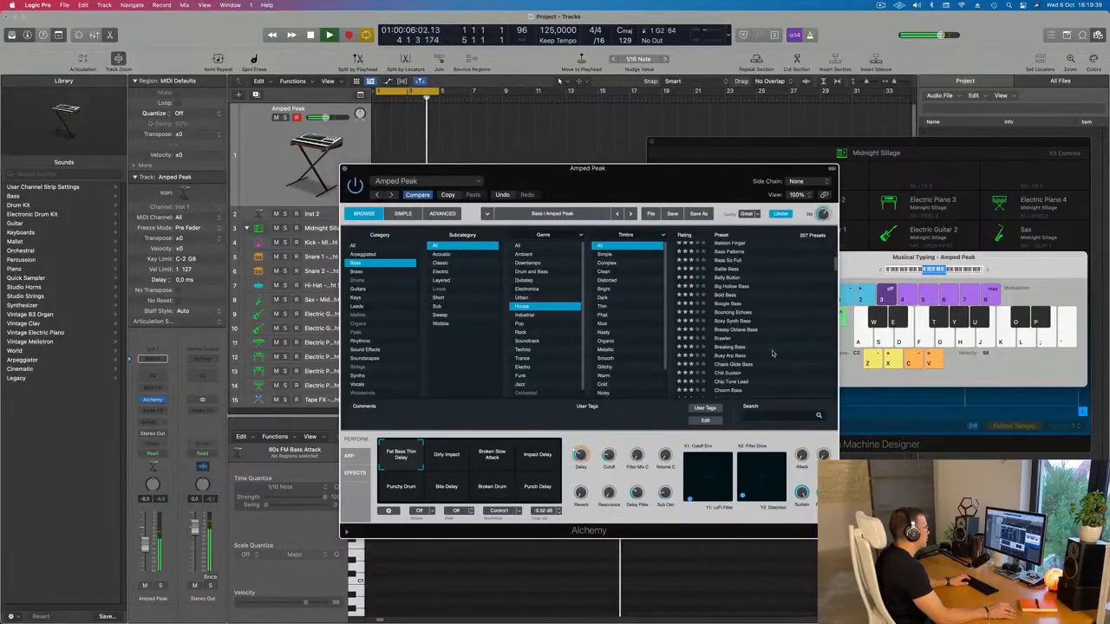
scroll(772, 353, down, 10)
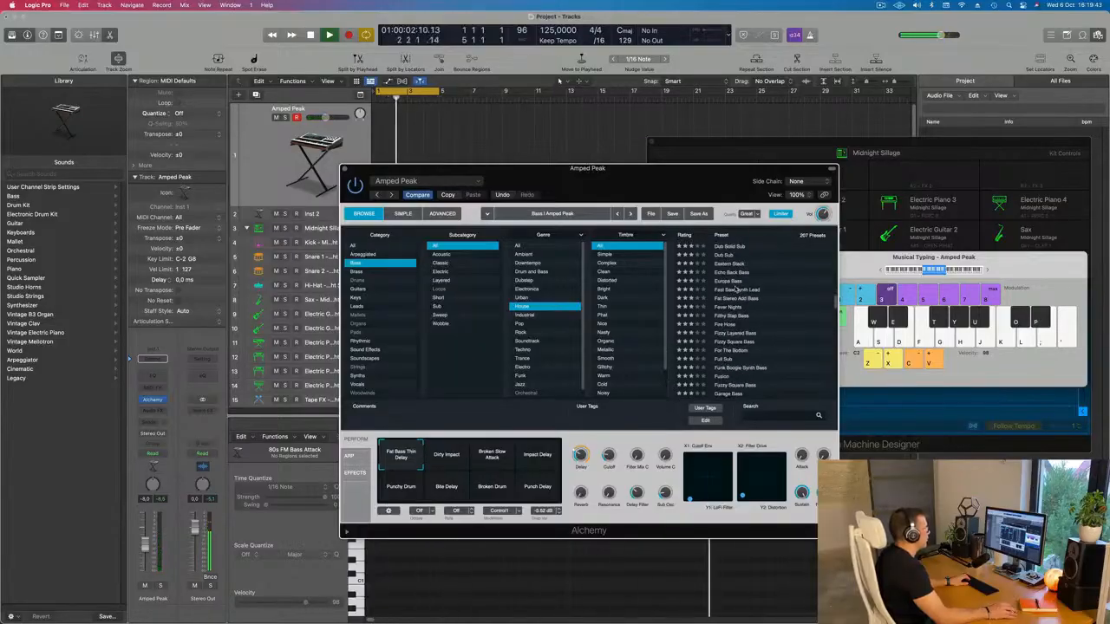
click(736, 291)
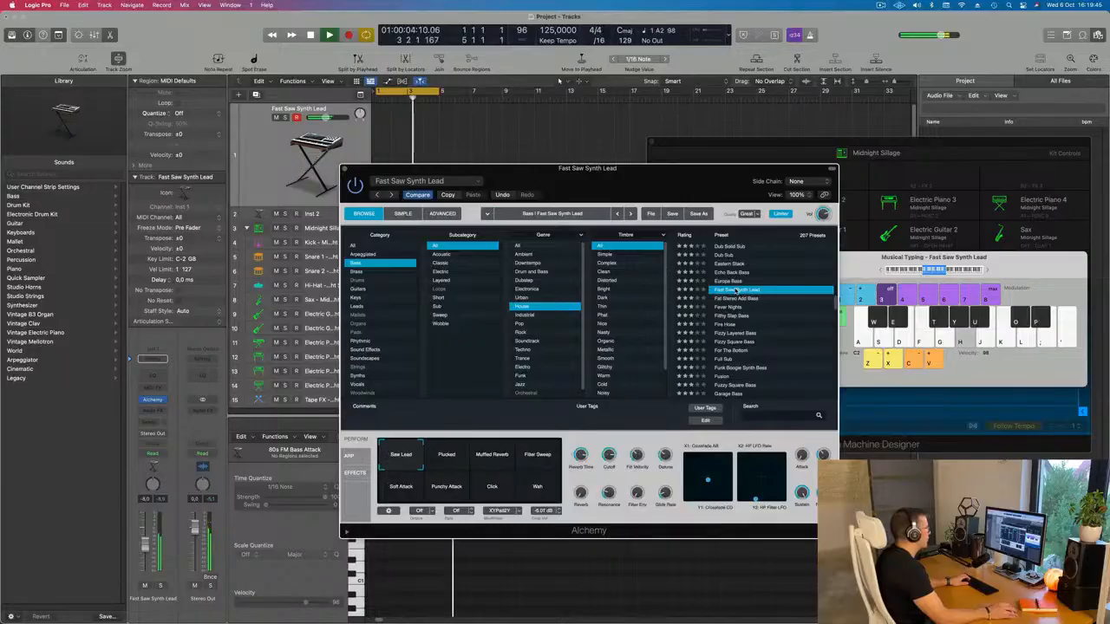
- Load the For The Bottom preset, lower the Musical Typing octave to C1, and compare its variations, settling on Resonant Attack
click(733, 351)
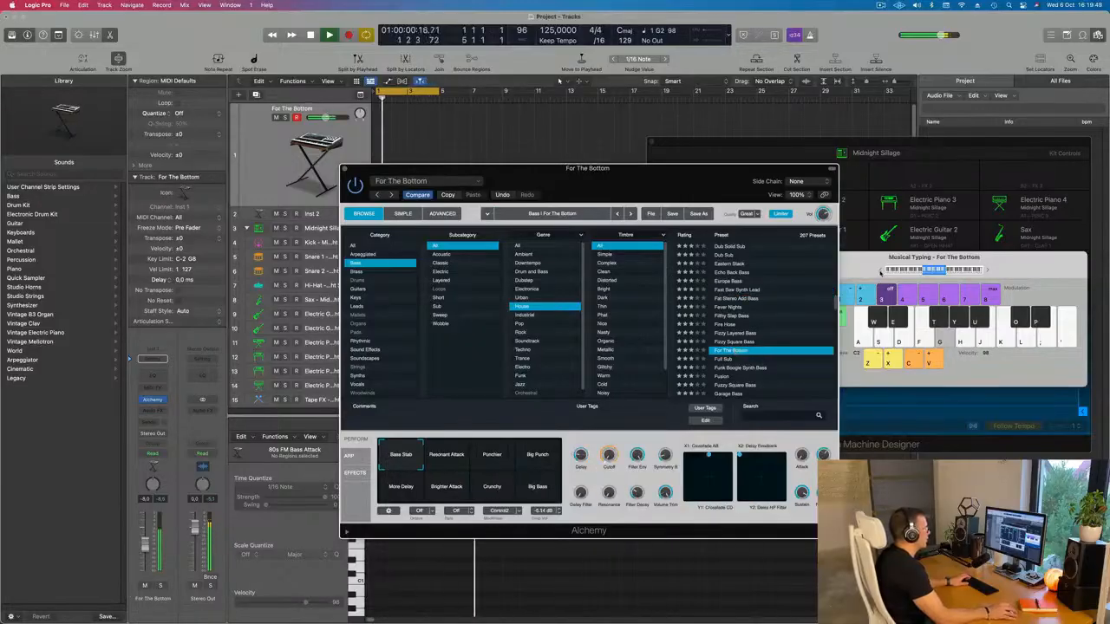
click(882, 271)
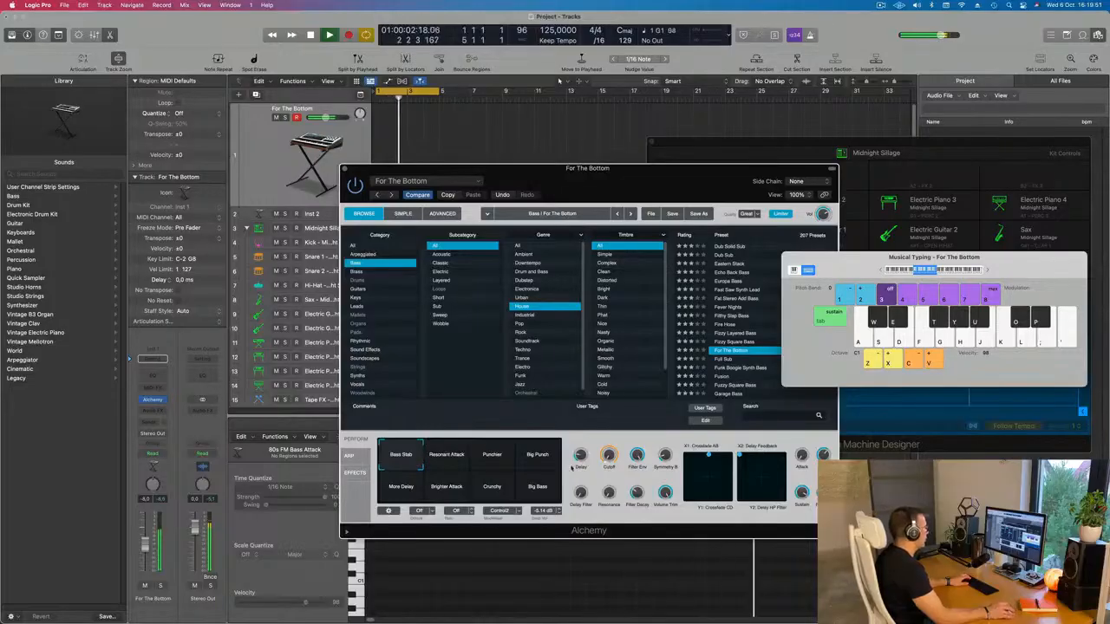
click(607, 439)
click(454, 455)
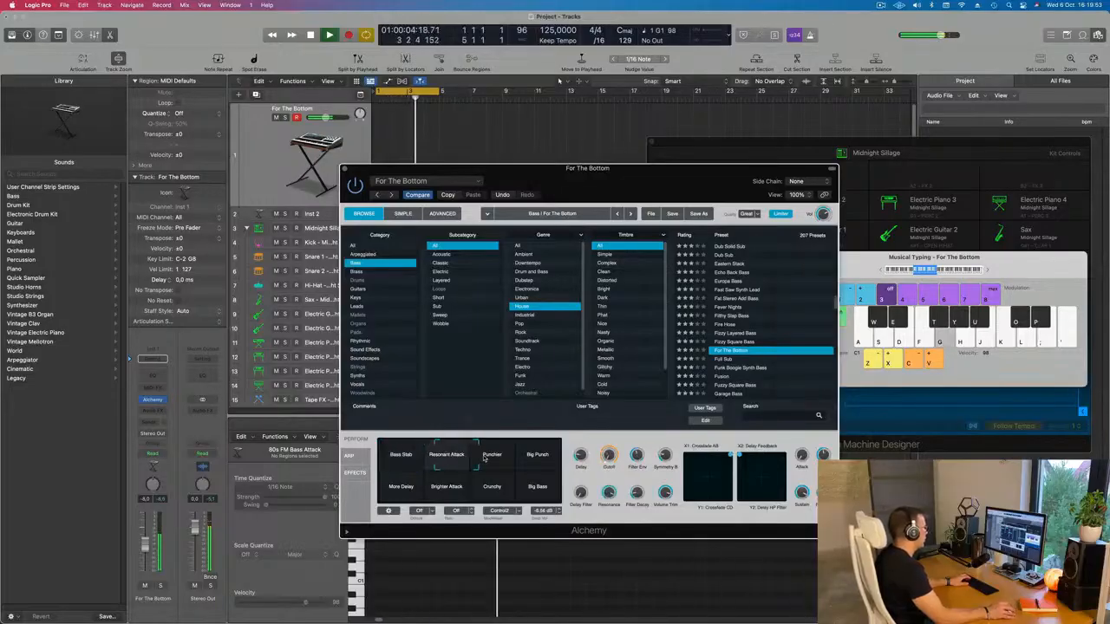
click(489, 458)
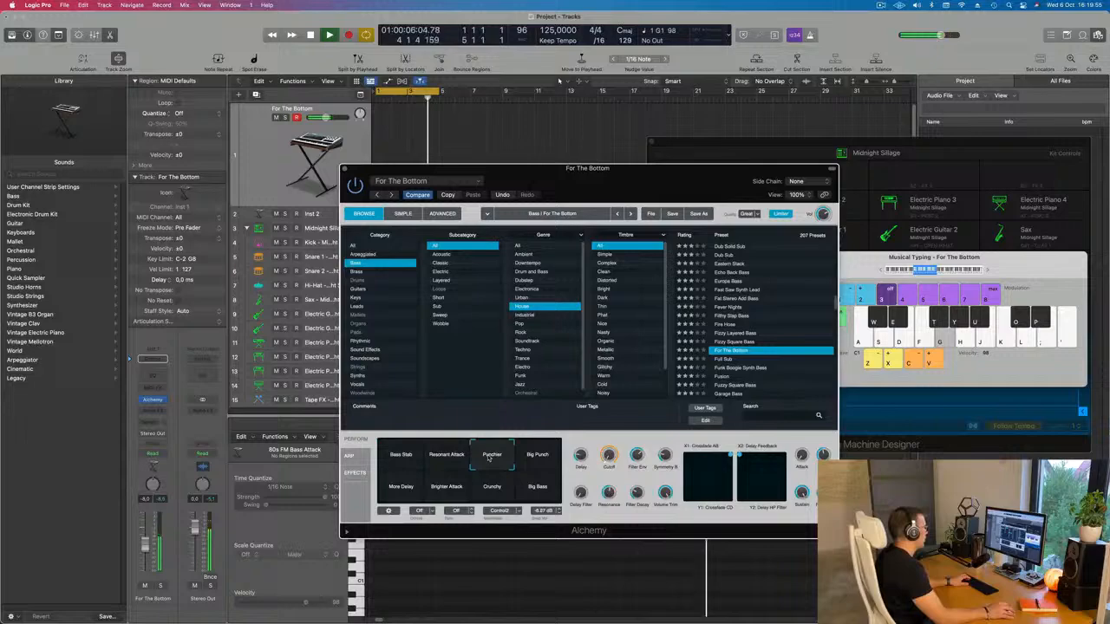
click(539, 458)
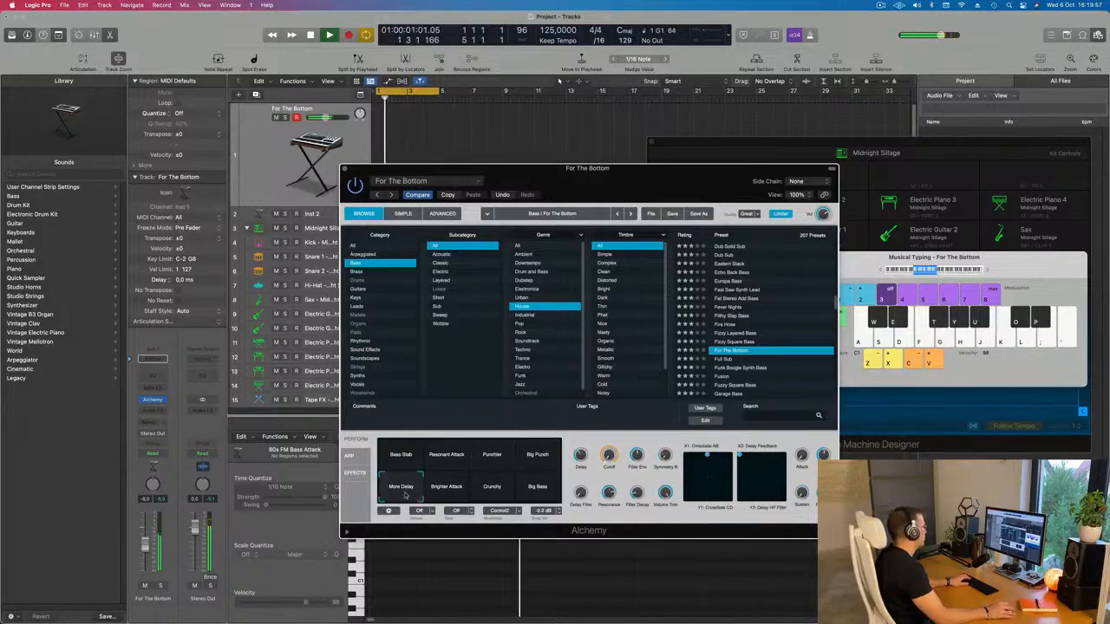
click(447, 485)
click(533, 488)
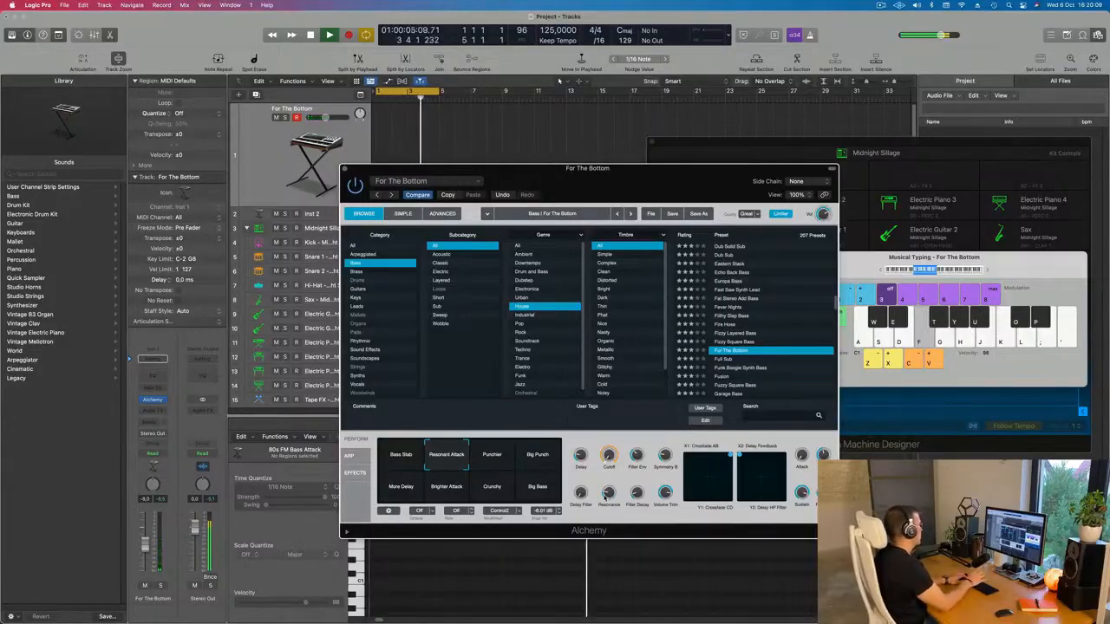
- Move the Alchemy window clear of the tracks, raise the Hi-Hat track's volume, and select the For The Bottom track
click(270, 176)
drag(436, 171, 862, 163)
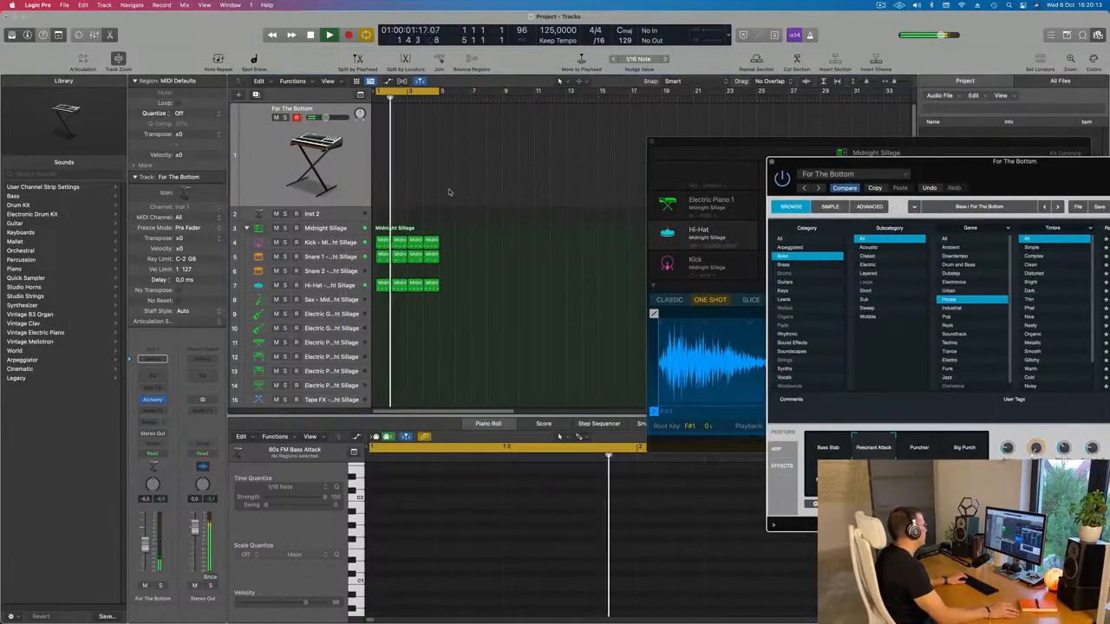
click(335, 290)
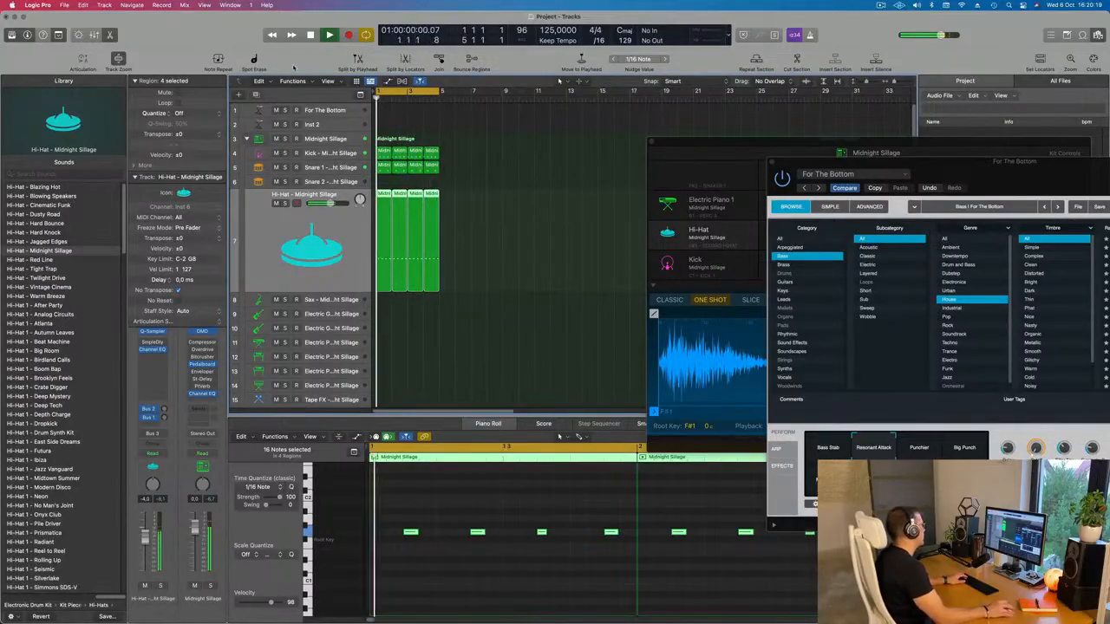
click(331, 110)
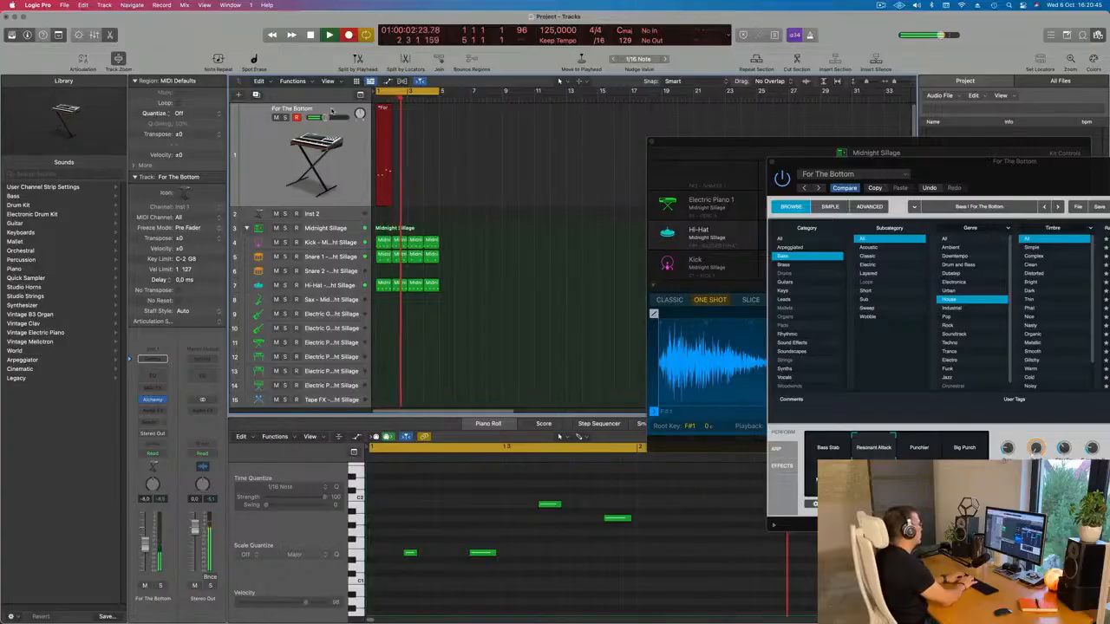
- Discard the short first bass take and record a new four-bar bass line on the For The Bottom track
key(space)
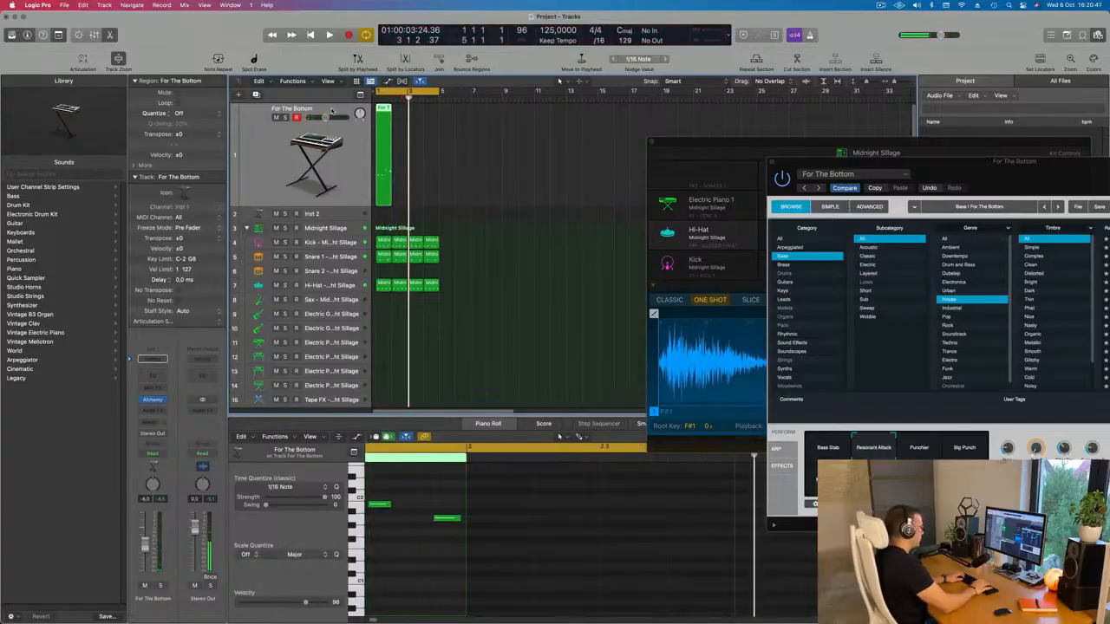
key(Delete)
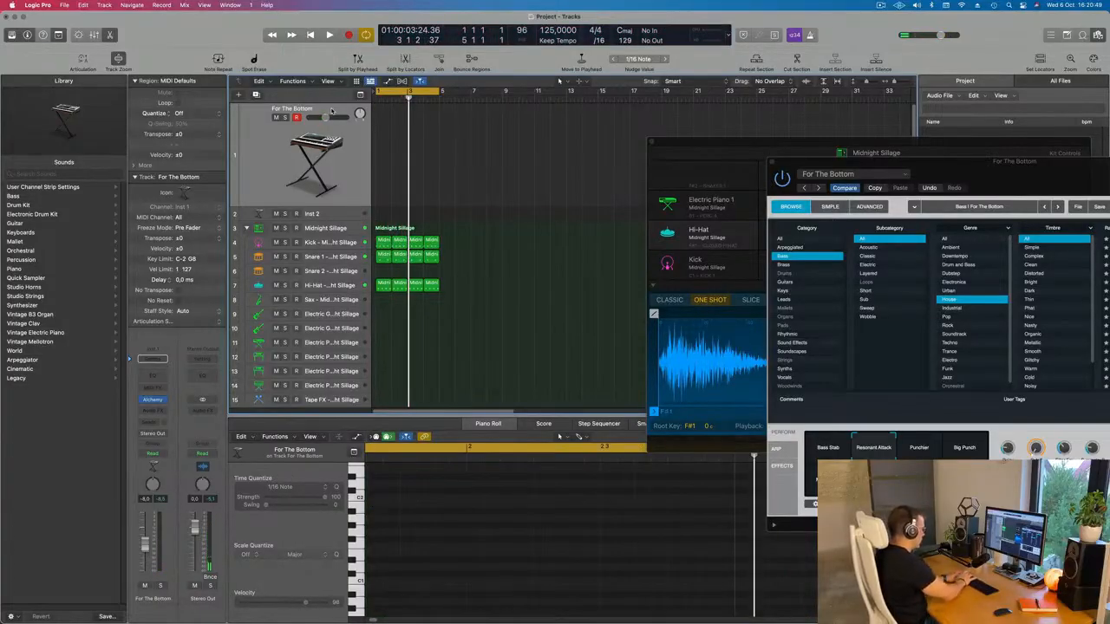
key(r)
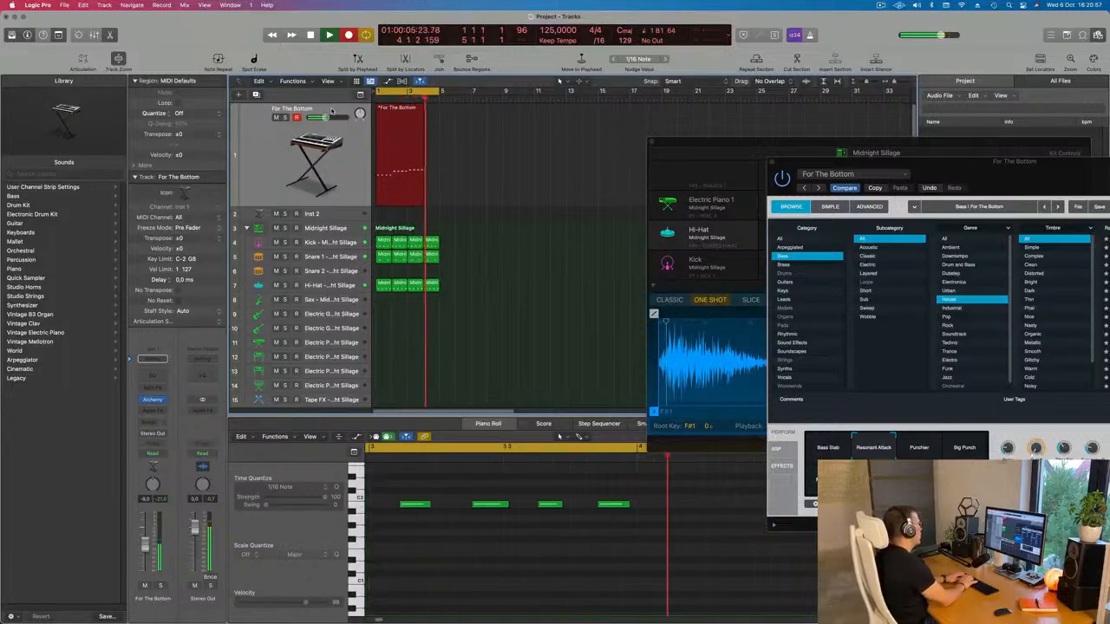
key(space)
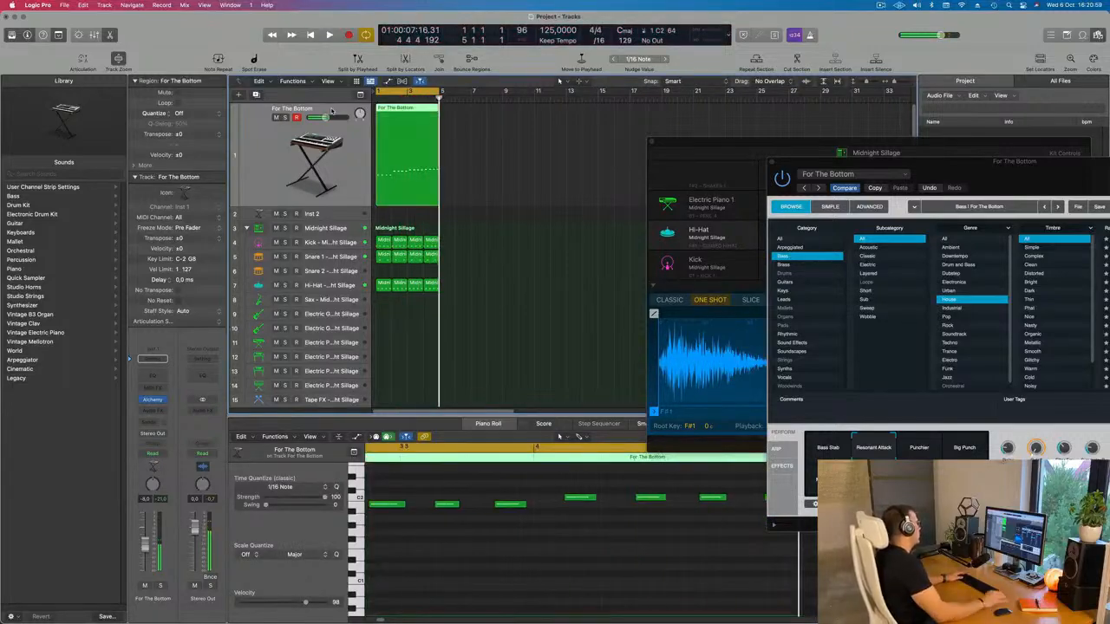
- Select all 16 notes of the bass region and play them back against the drums
click(483, 570)
key(super+Left)
key(super+Left)
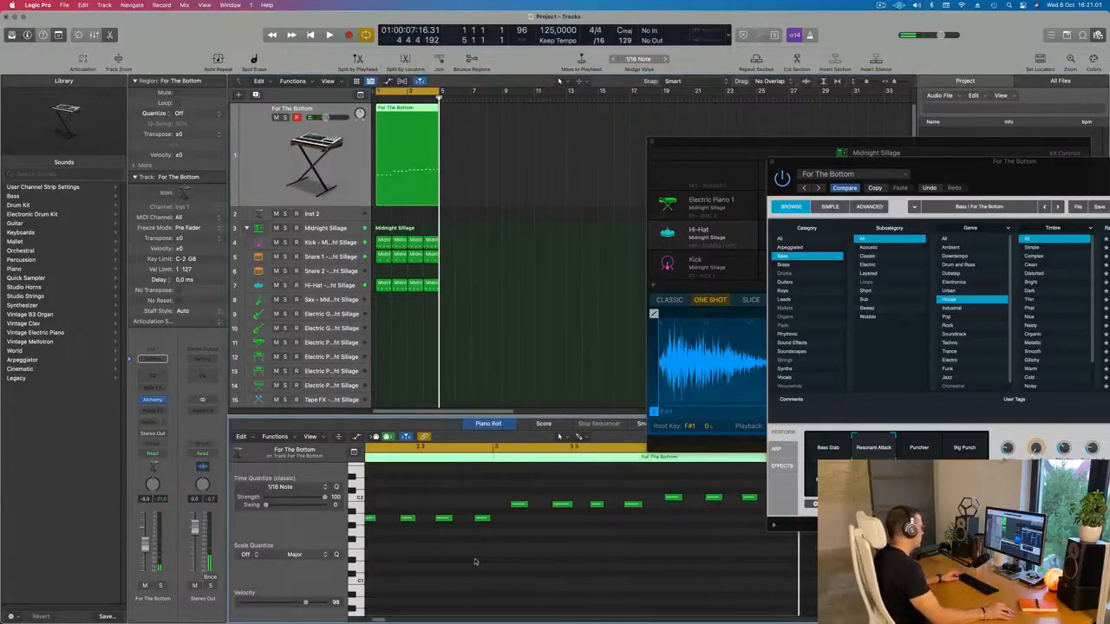
key(super+Up)
key(super+Left)
key(super+Up)
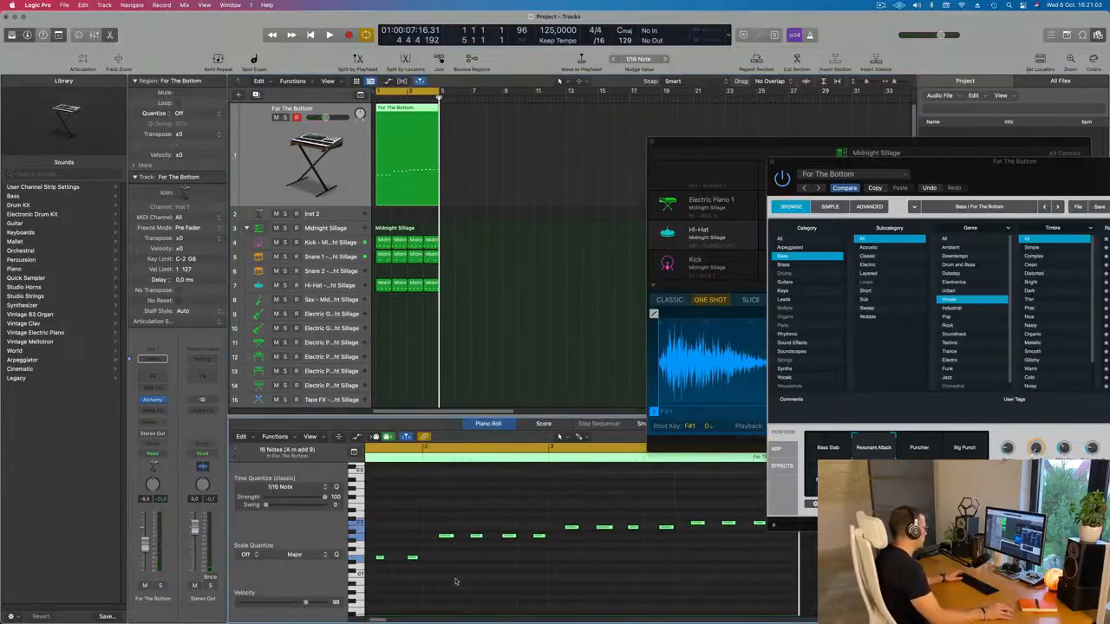
key(space)
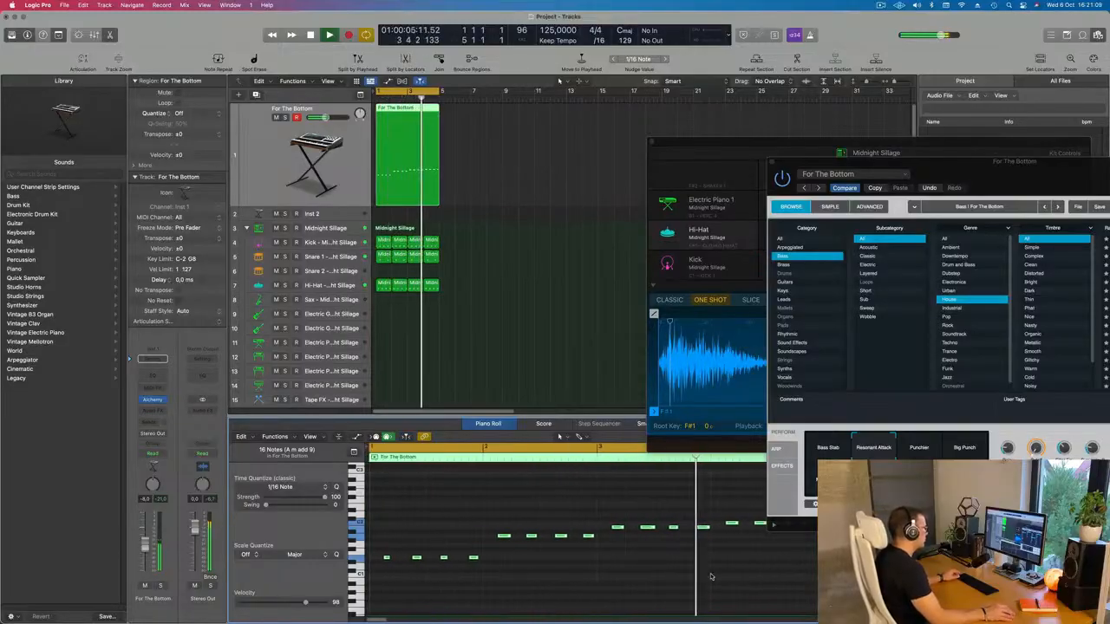
scroll(714, 575, right, 3)
scroll(709, 575, down, 3)
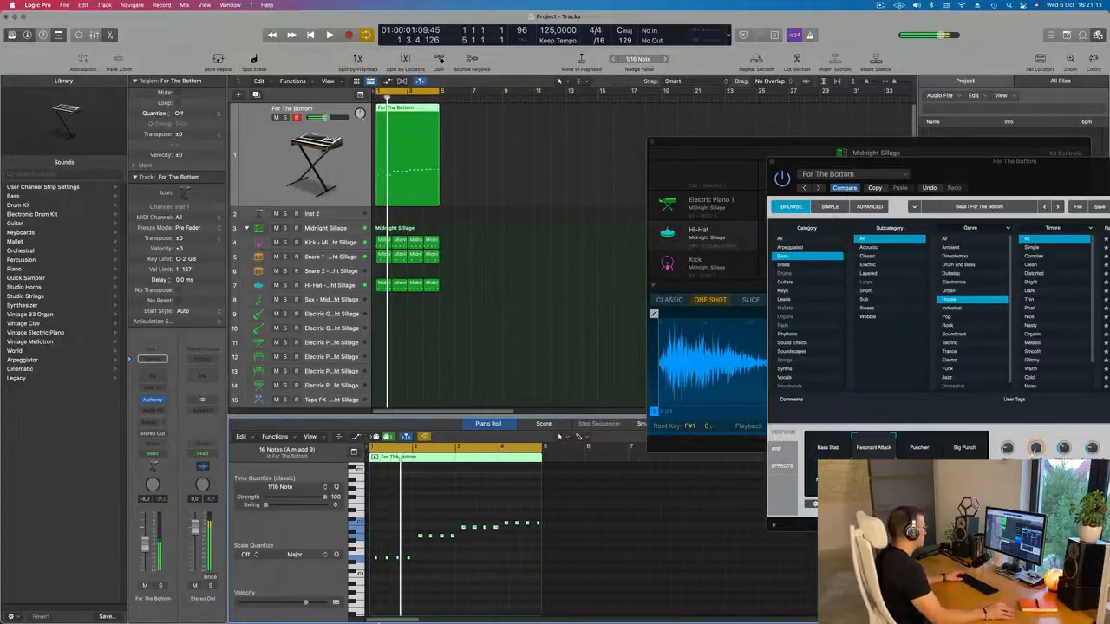
scroll(433, 542, up, 3)
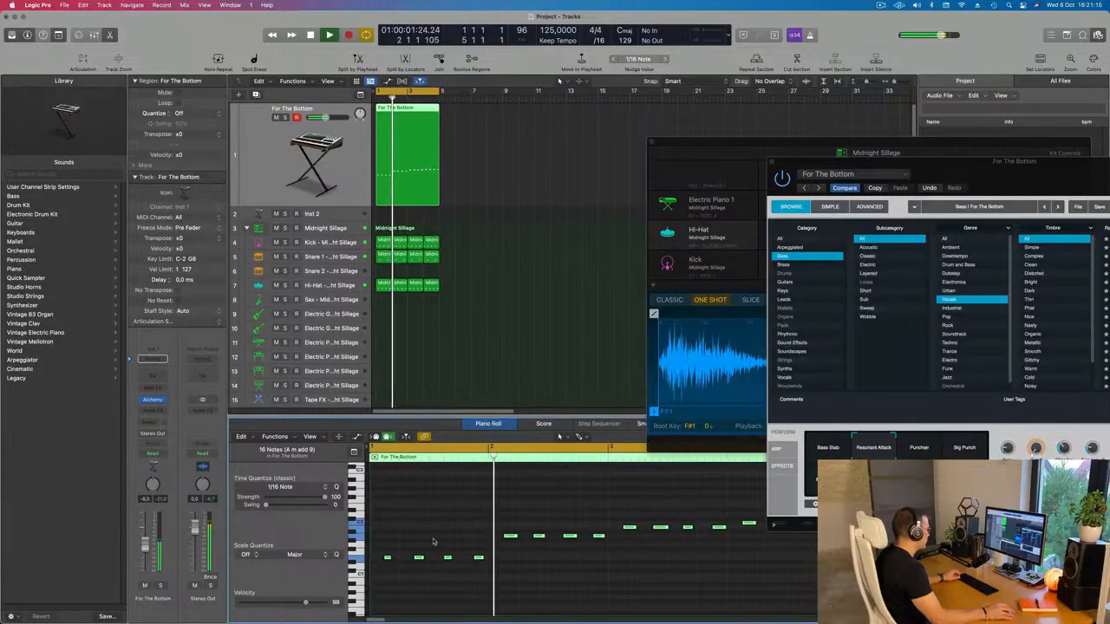
- Lengthen the four bar 1 notes of the bass region together while listening to the loop
drag(385, 547, 509, 572)
key(space)
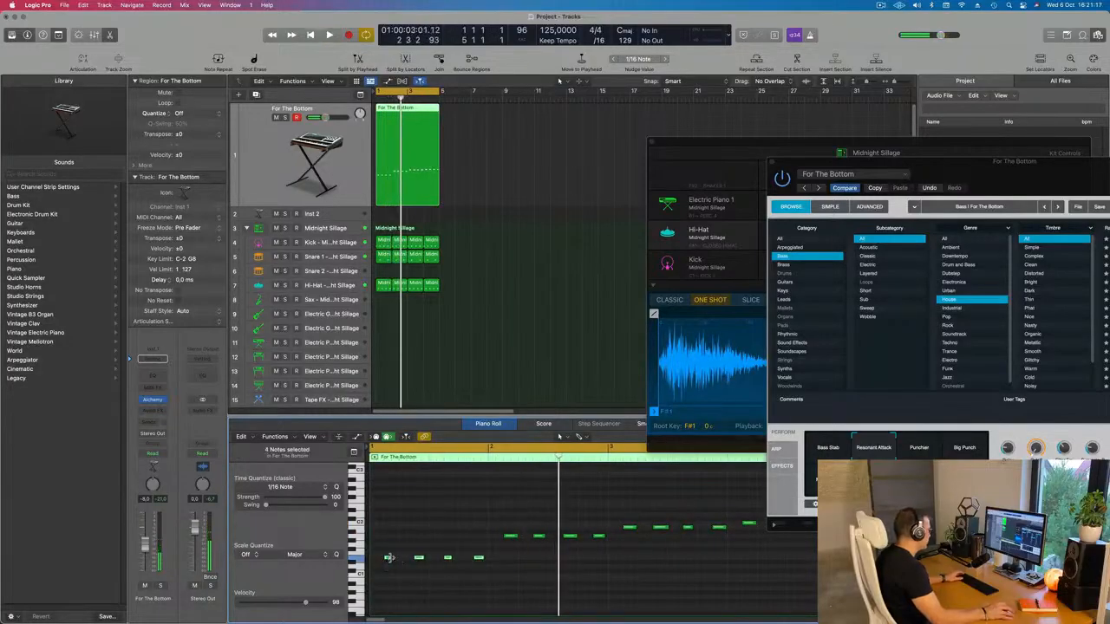
drag(389, 557, 396, 564)
key(space)
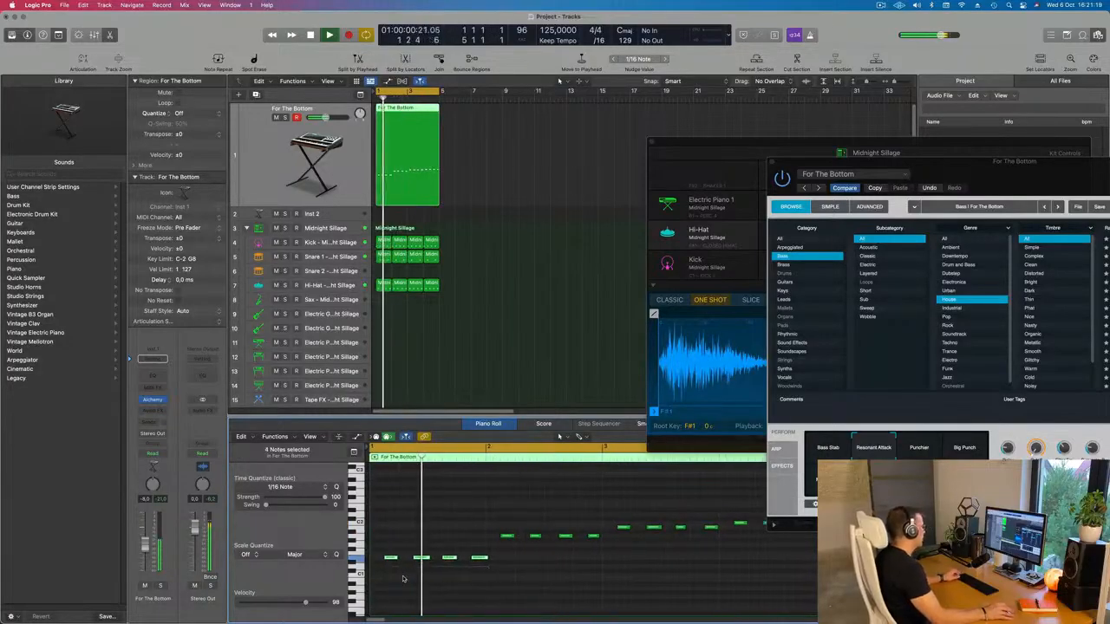
key(super+Left)
key(super+Left)
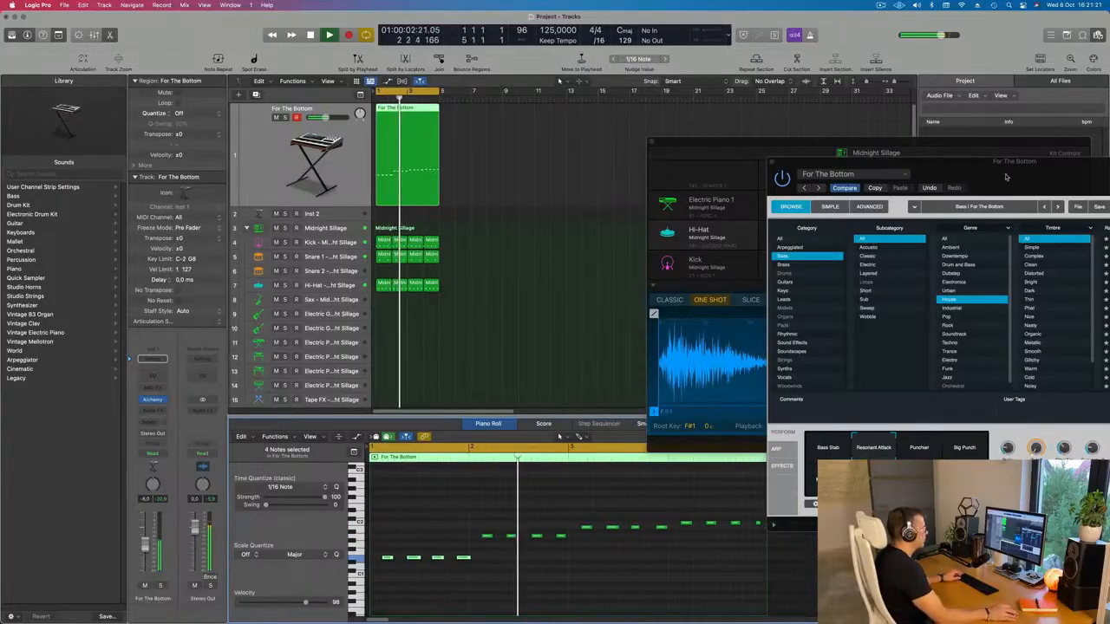
- Lengthen the second A1 note in bar 2 of the bass region by one sixteenth, moving the Alchemy window as needed
drag(1006, 177, 906, 196)
click(514, 500)
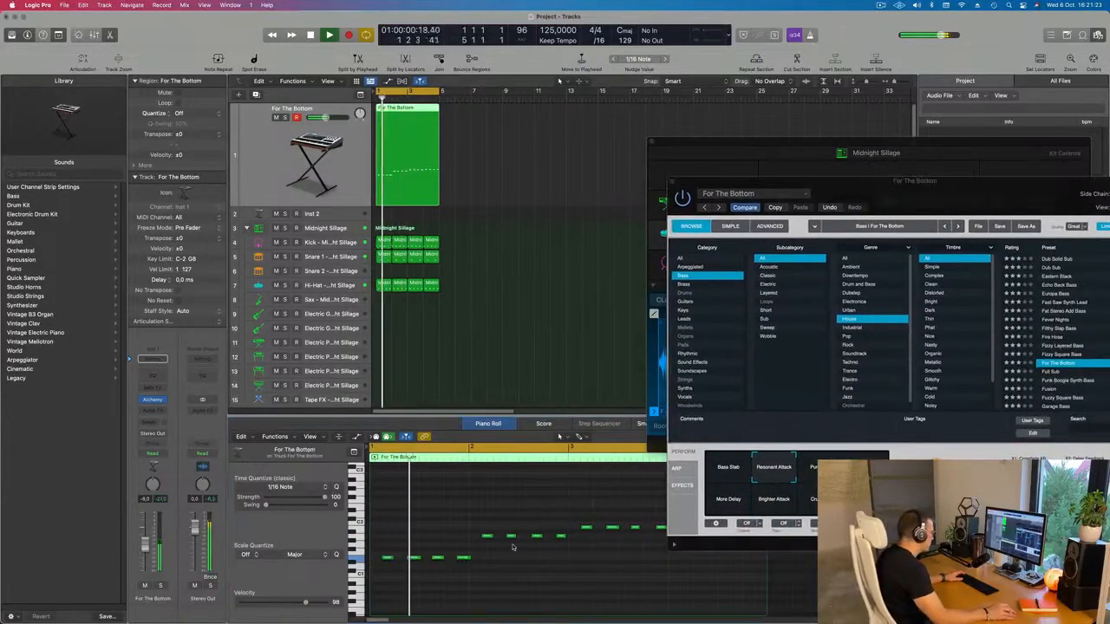
click(513, 537)
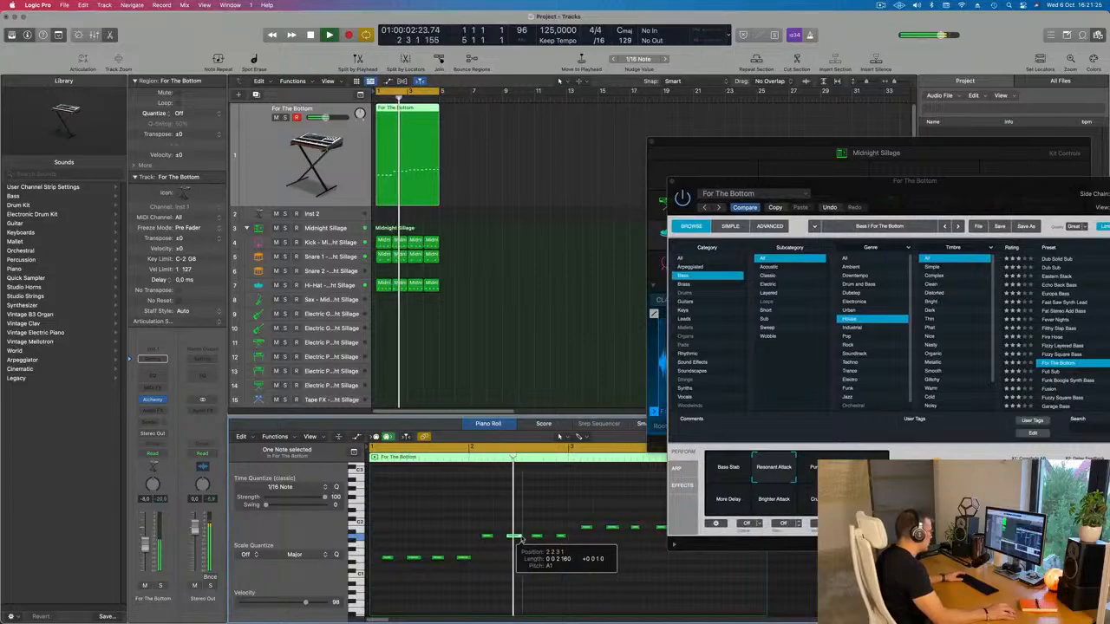
click(878, 207)
drag(810, 184, 832, 149)
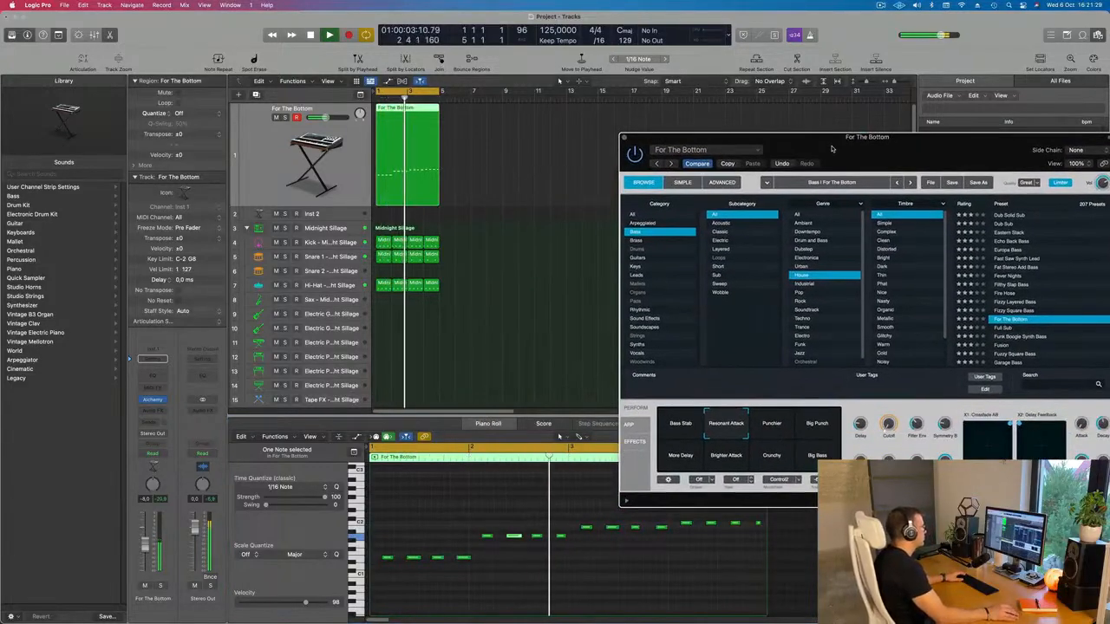
scroll(606, 405, down, 2)
scroll(576, 548, down, 2)
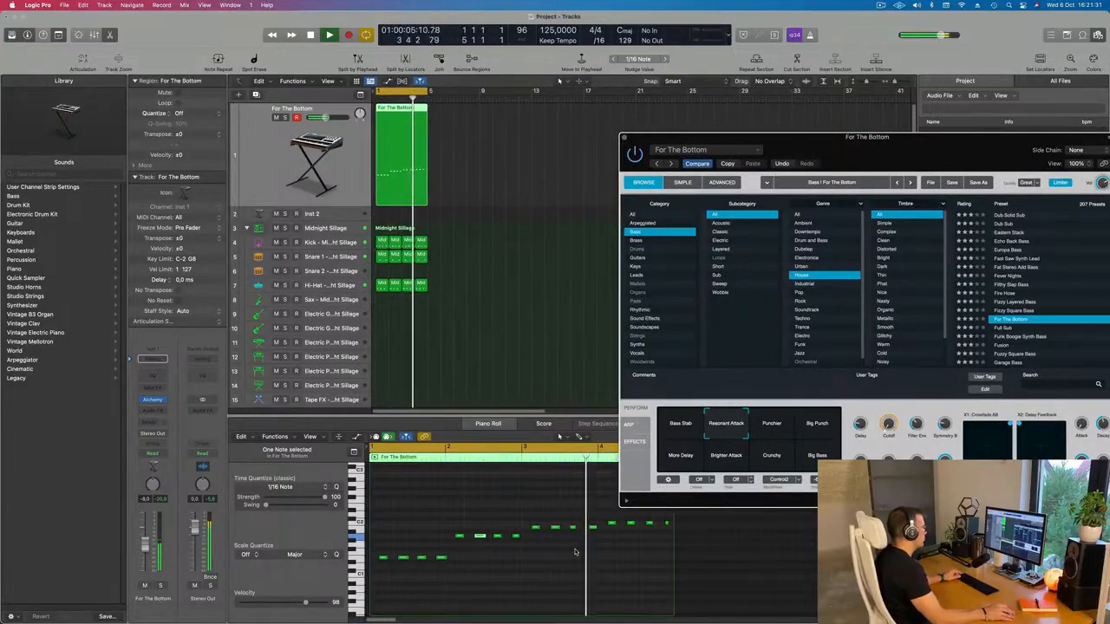
- Try the Big Punch and Big Bass variations of the For The Bottom preset and browse the neighbouring bass presets
drag(884, 149, 653, 190)
key(space)
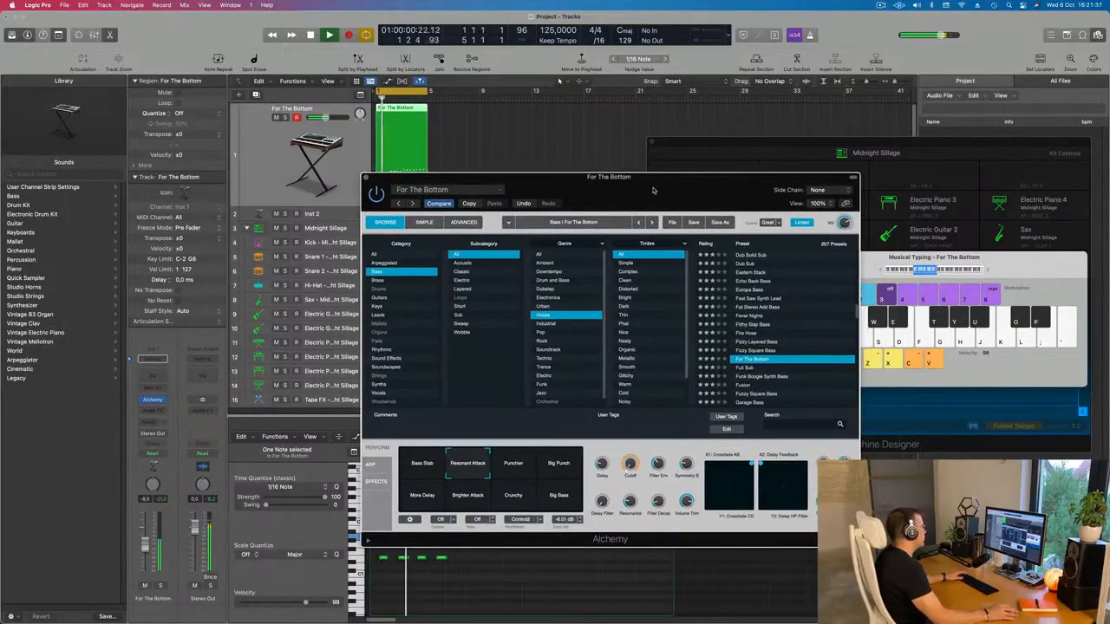
click(558, 466)
click(555, 506)
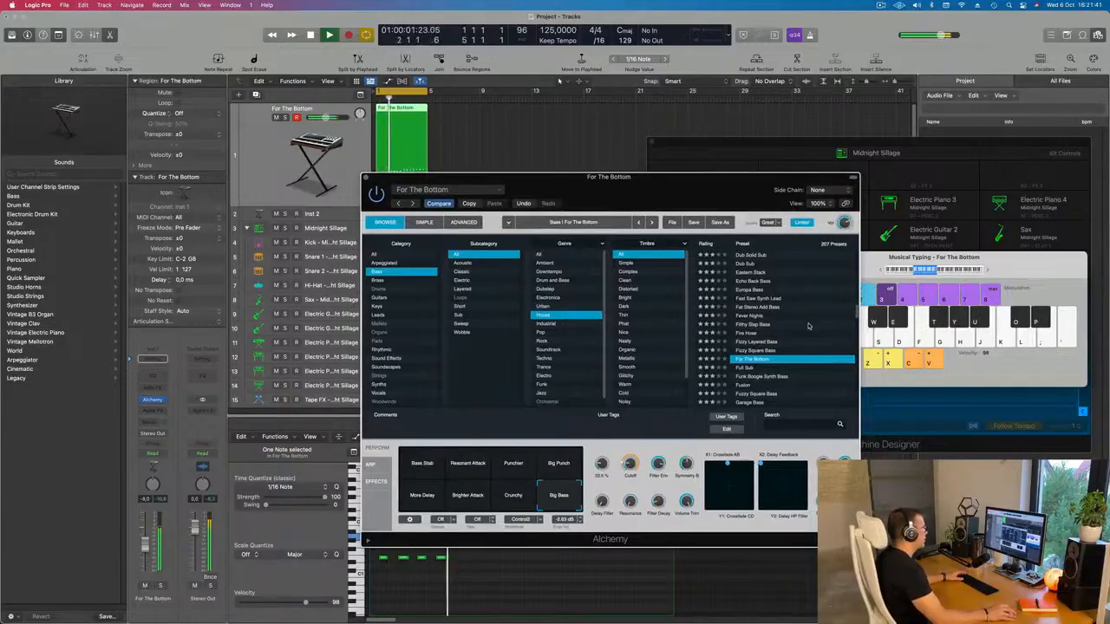
scroll(809, 326, down, 3)
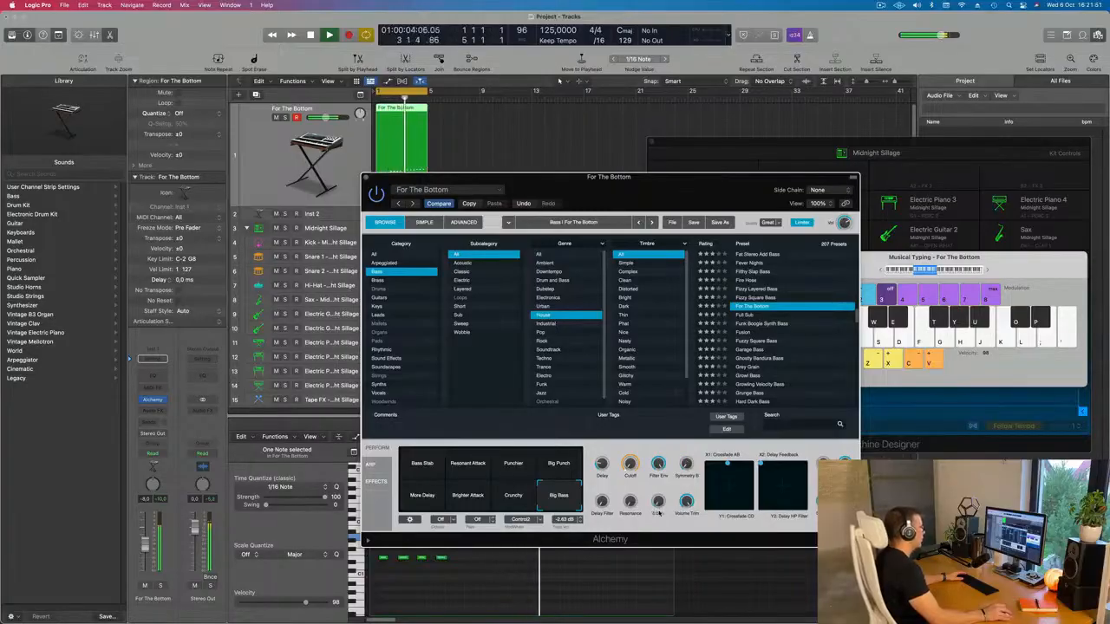
scroll(787, 324, down, 2)
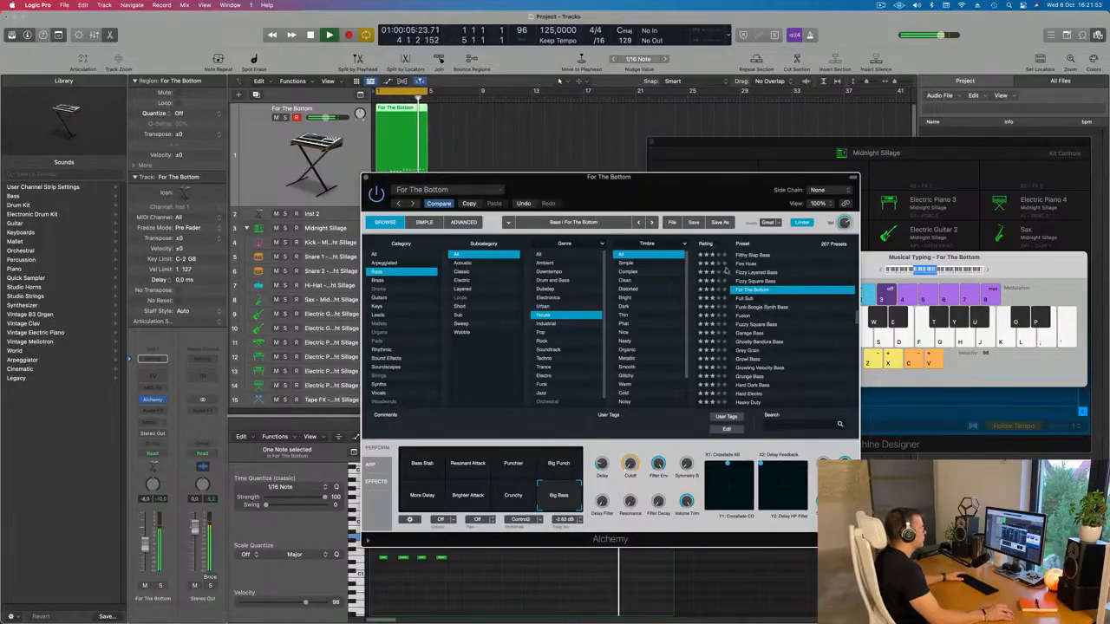
- Load the Funk Boogie Synth Bass preset with its Warm variation and raise Cutoff 1 to about 10%
key(Down)
key(Down)
drag(676, 186, 788, 136)
click(582, 416)
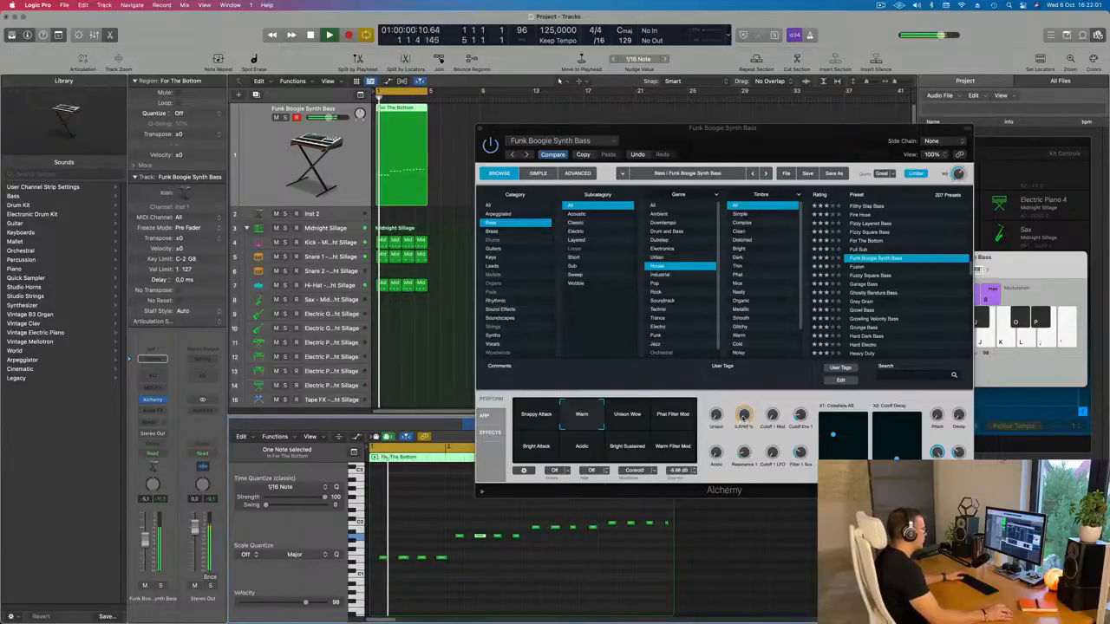
drag(744, 416, 747, 407)
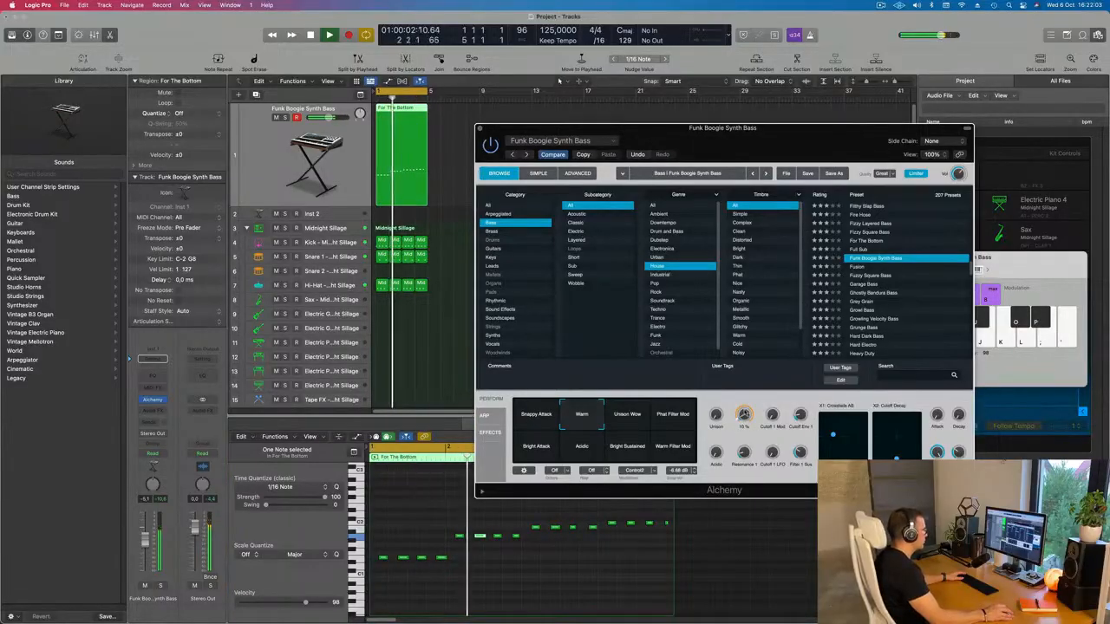
- Compare the other Funk Boogie Synth Bass variations, settle on Warm with Cutoff 1 at about 13.3%, and close Alchemy
click(667, 421)
click(673, 448)
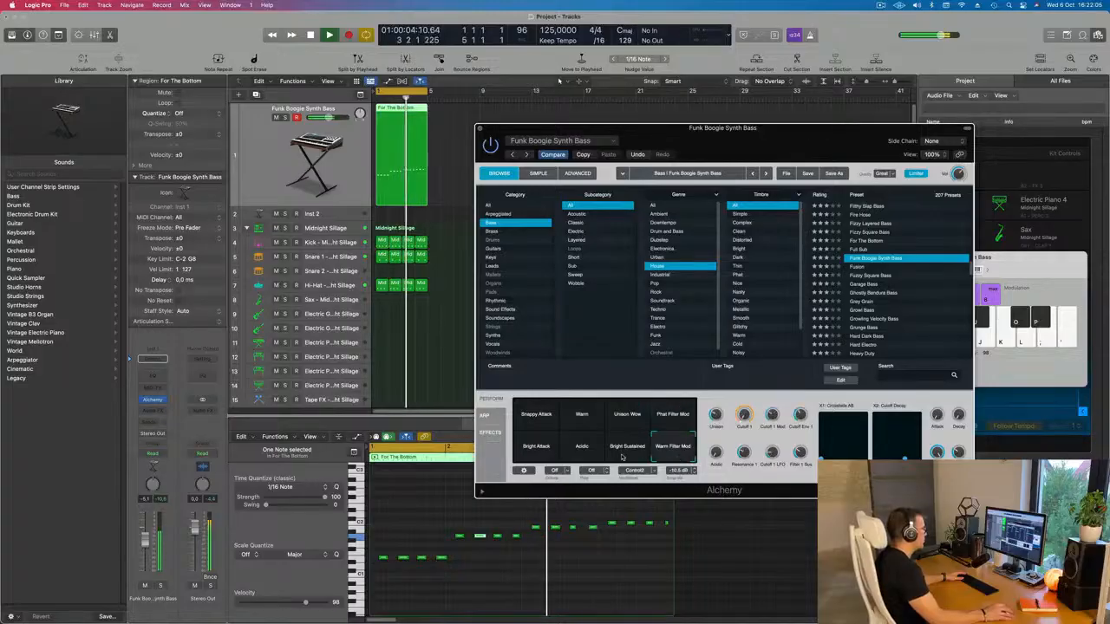
click(608, 458)
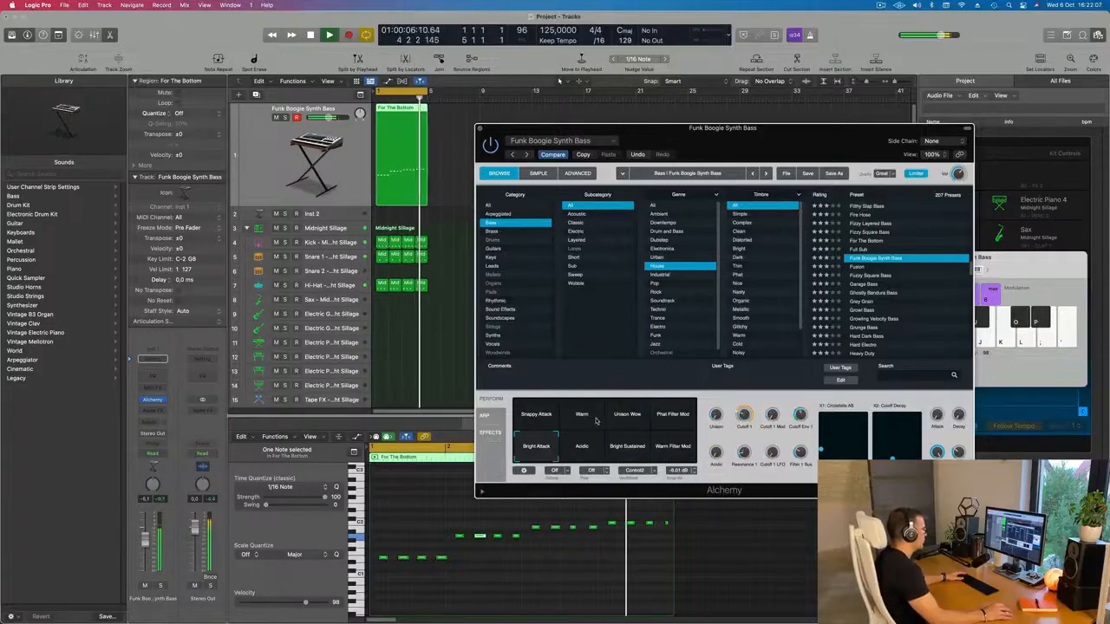
click(617, 422)
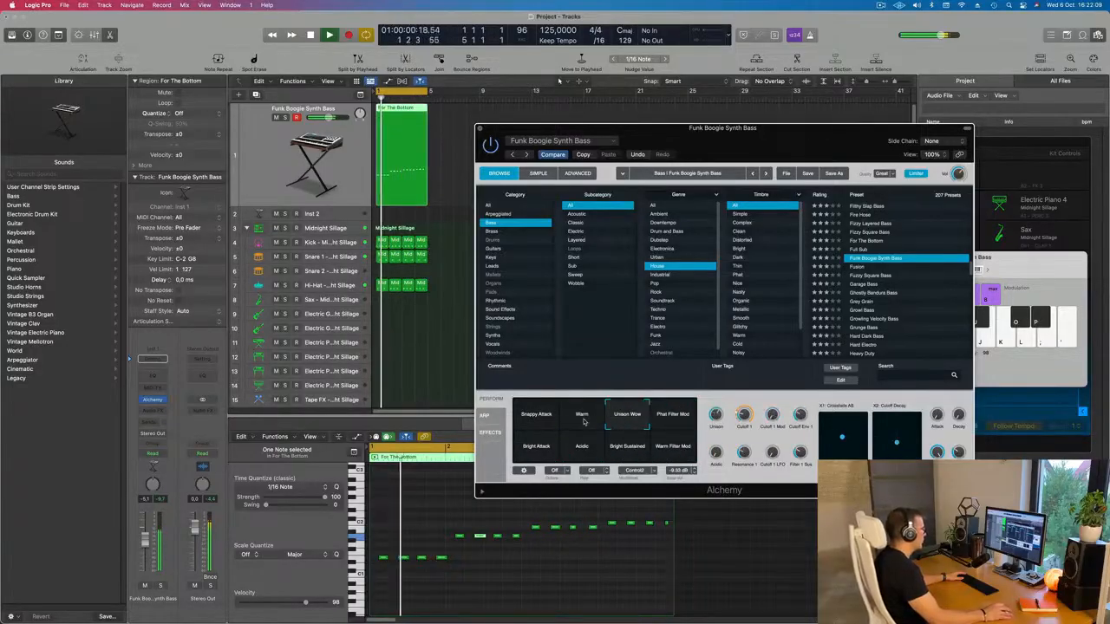
click(584, 422)
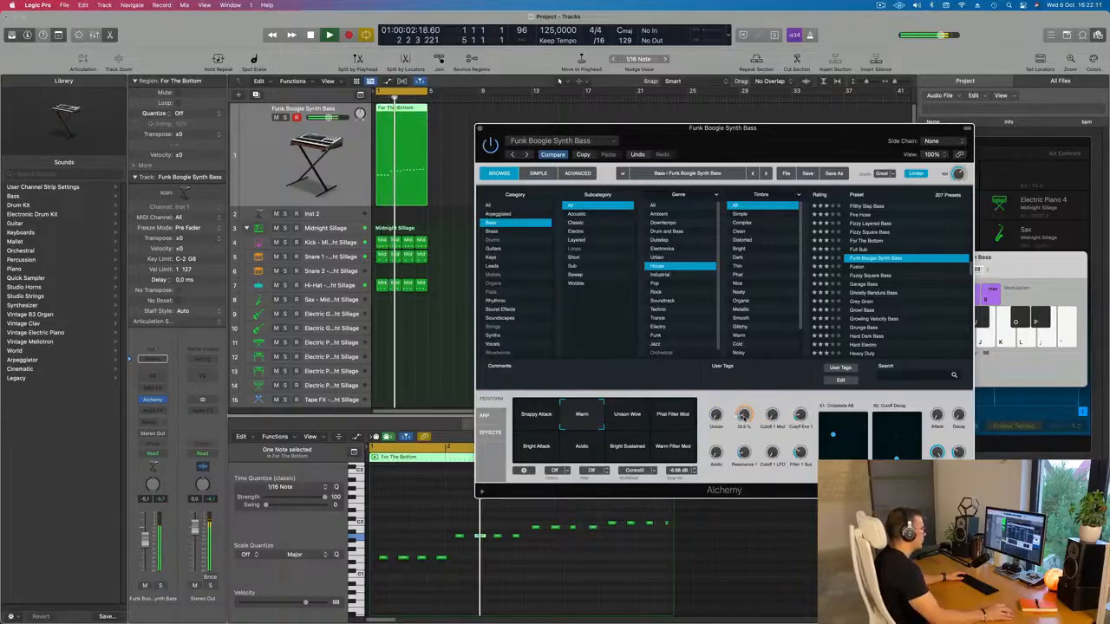
drag(766, 146, 707, 194)
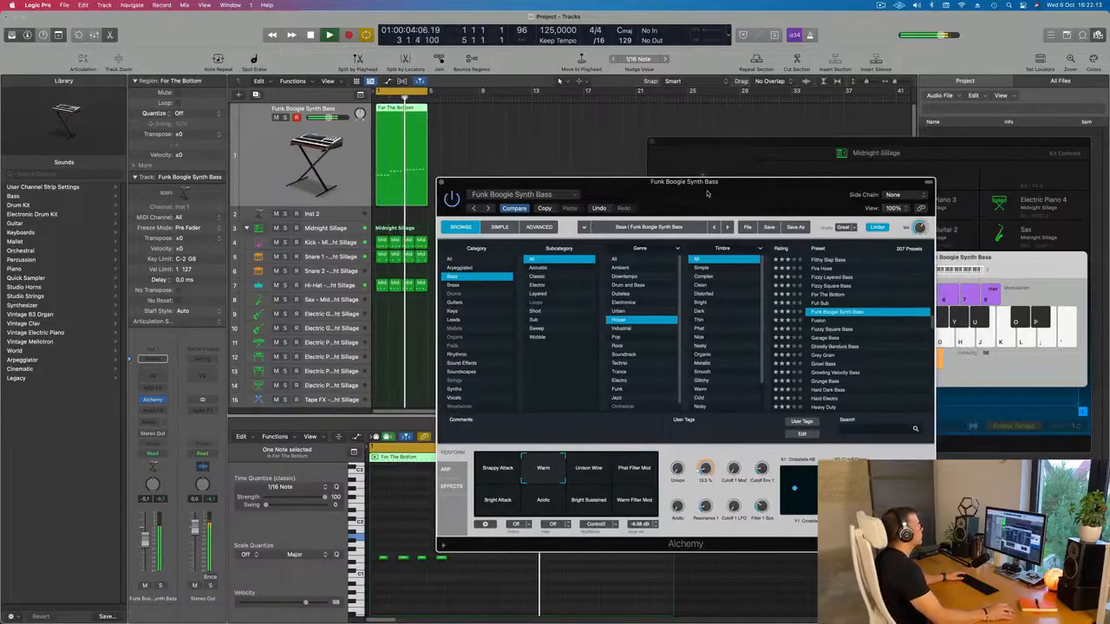
click(441, 184)
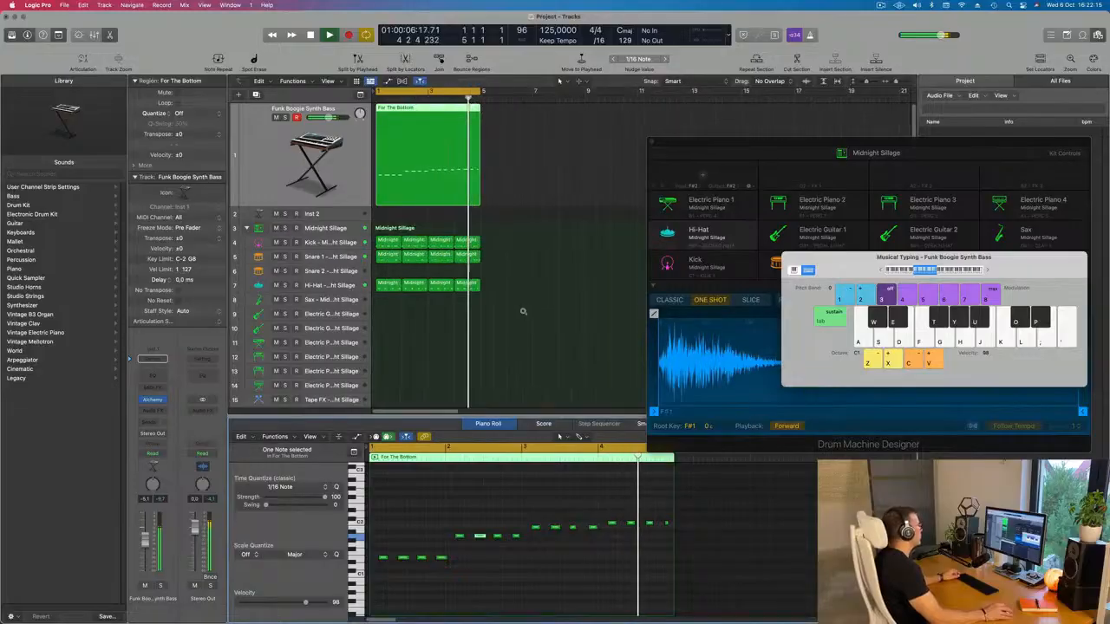
- Repeat all bass and drum regions three times to fill 16 bars and extend the cycle range to match
key(super+a)
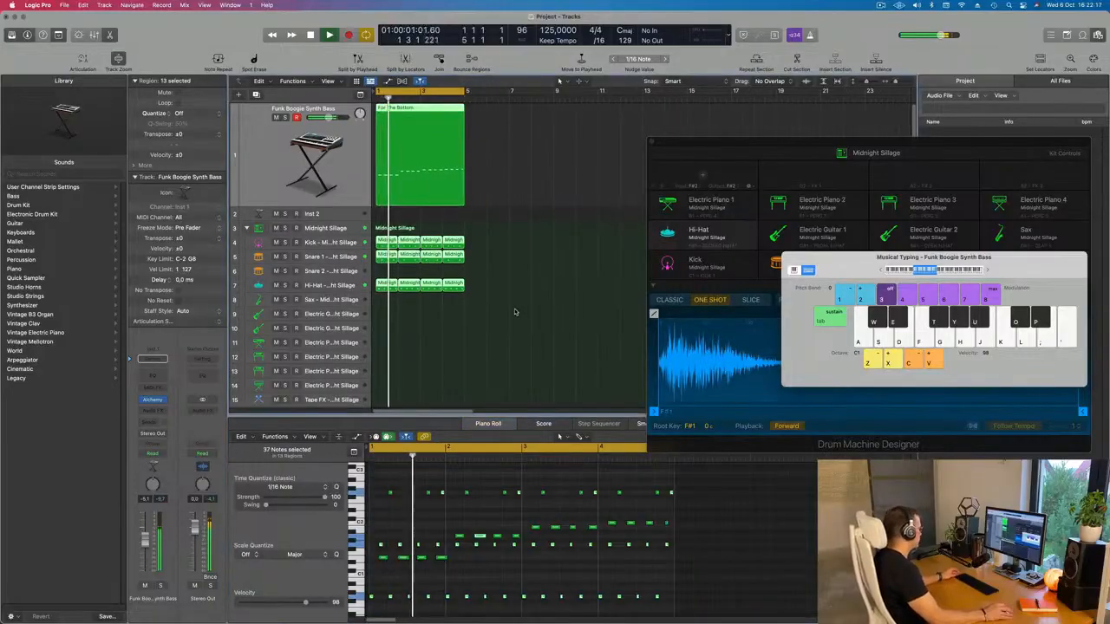
key(super+r)
key(super+r)
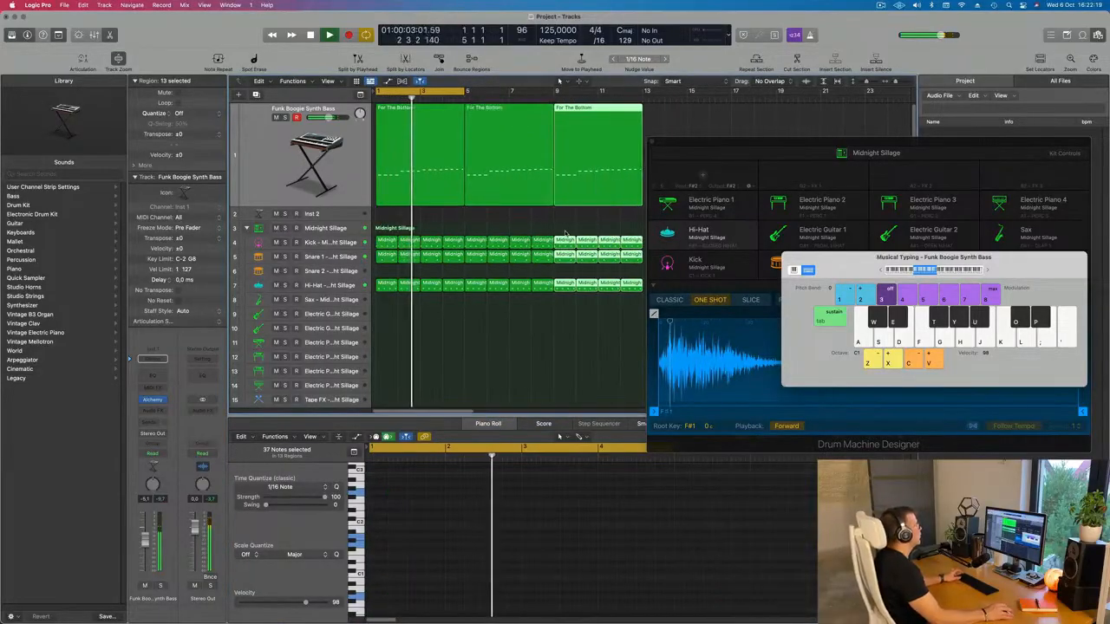
scroll(564, 231, down, 4)
key(super+r)
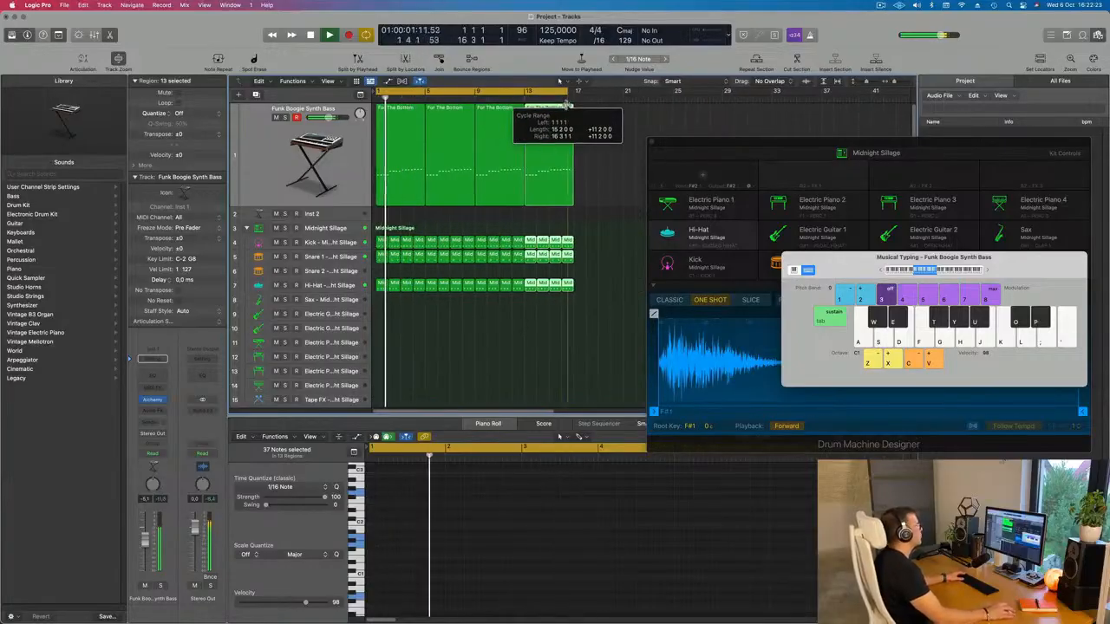
- Lower the Funk Boogie Synth Bass track's volume and move the Drum Machine Designer window clear of the regions
drag(757, 151, 750, 142)
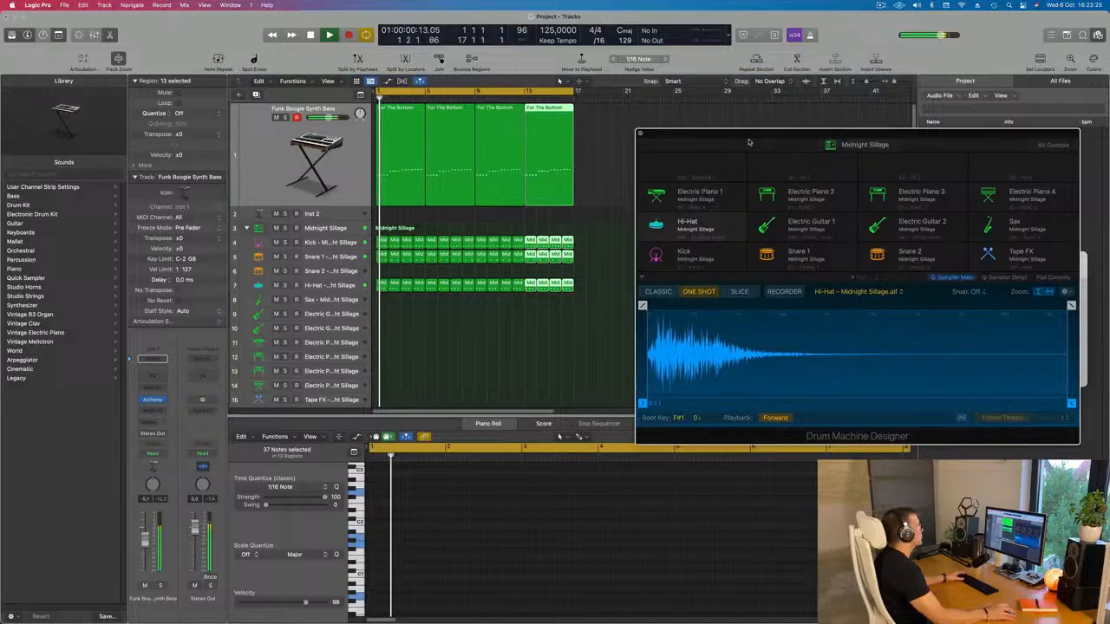
click(351, 167)
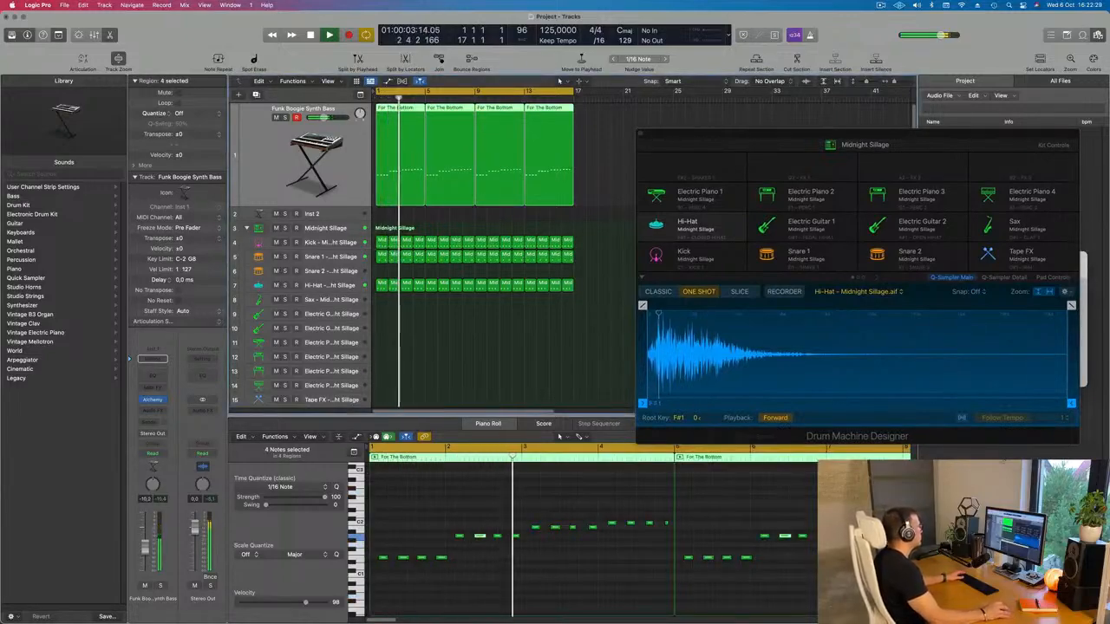
click(454, 356)
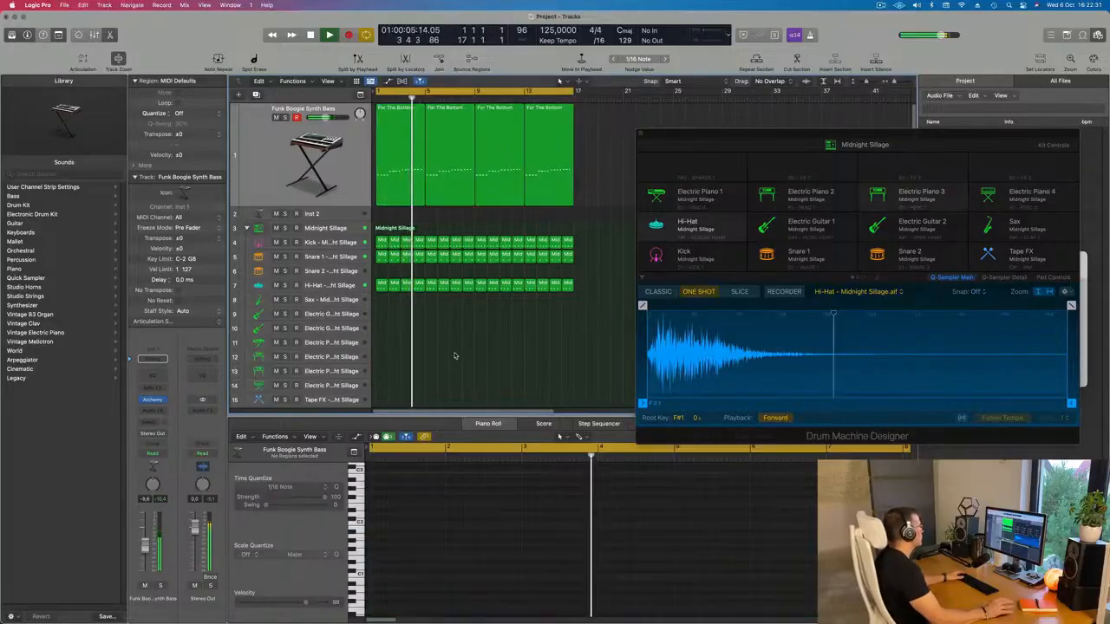
drag(784, 149, 837, 137)
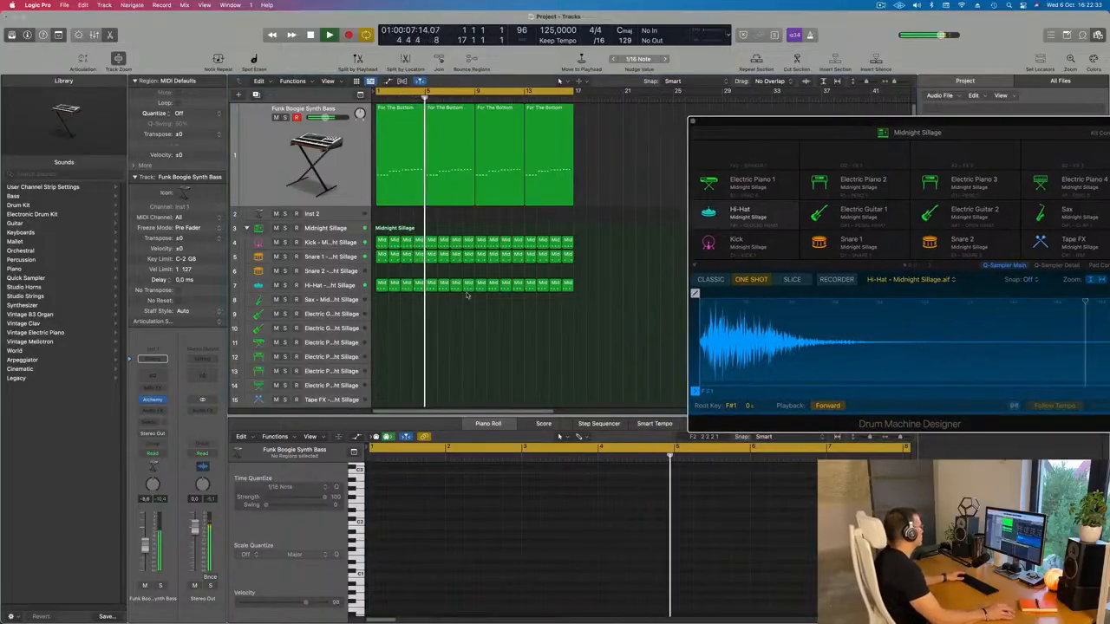
- Copy the first Snare 1 region down to bar 1 of the Snare 2 track
mouse_move(376, 259)
mouse_down()
mouse_move(378, 272)
mouse_move(393, 259)
mouse_move(381, 270)
mouse_up()
key(Return)
click(395, 256)
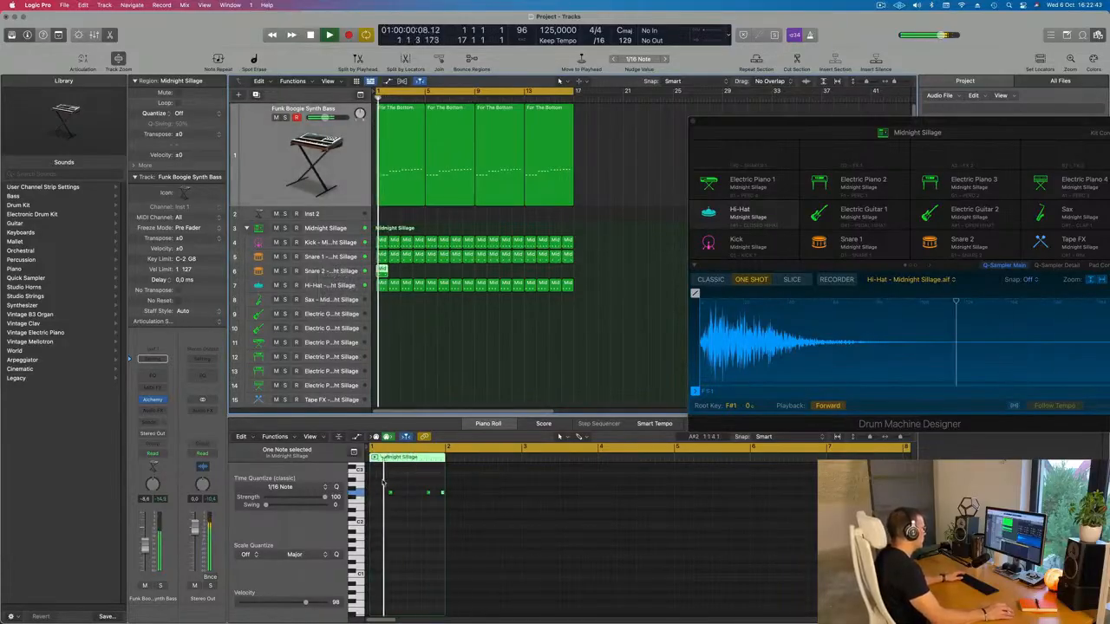
- Reduce the Snare 2 region in bar 1 to a single note just after beat 3
drag(384, 482, 418, 497)
scroll(429, 513, right, 3)
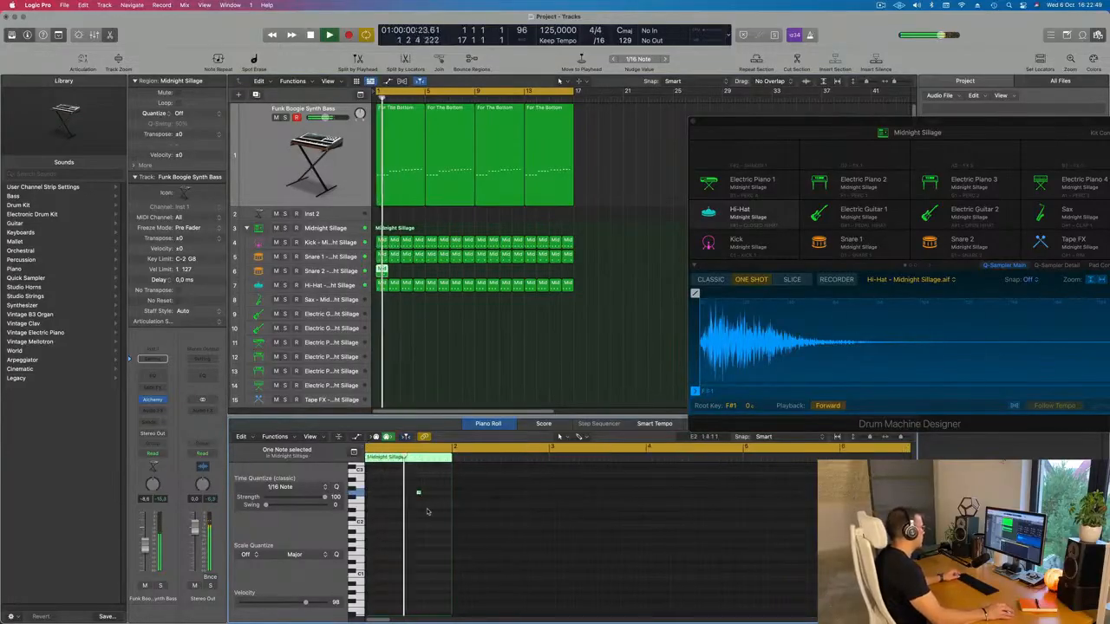
scroll(431, 518, left, 3)
key(space)
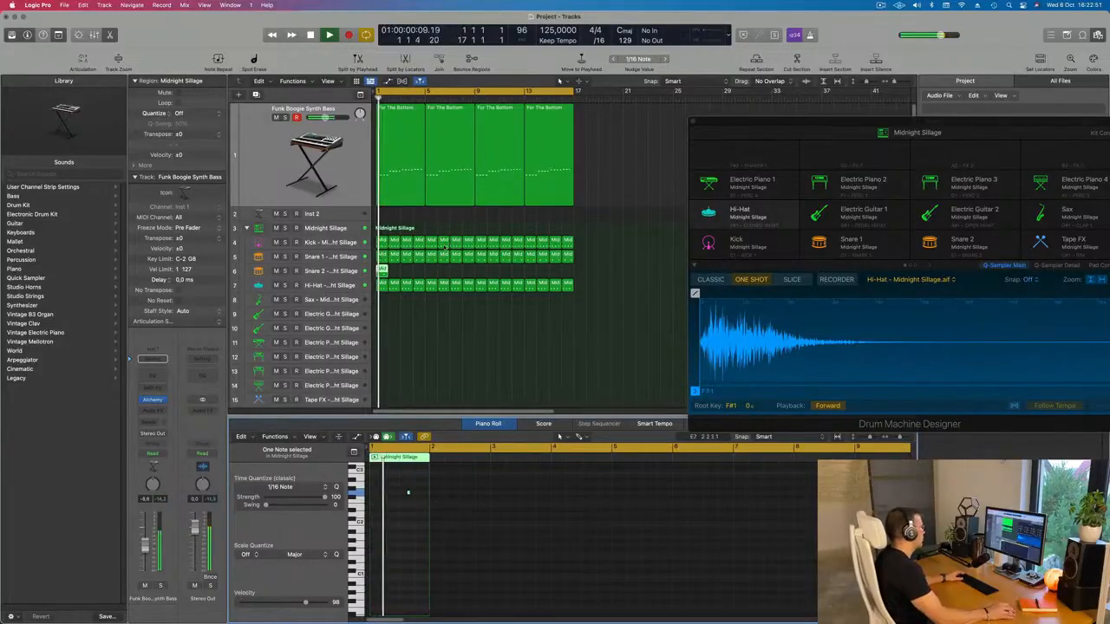
- Repeat the one-note Snare 2 region to fill all 16 bars and select the Snare 2 track
key(super+r)
key(super+r)
key(super+r)
key(super+r)
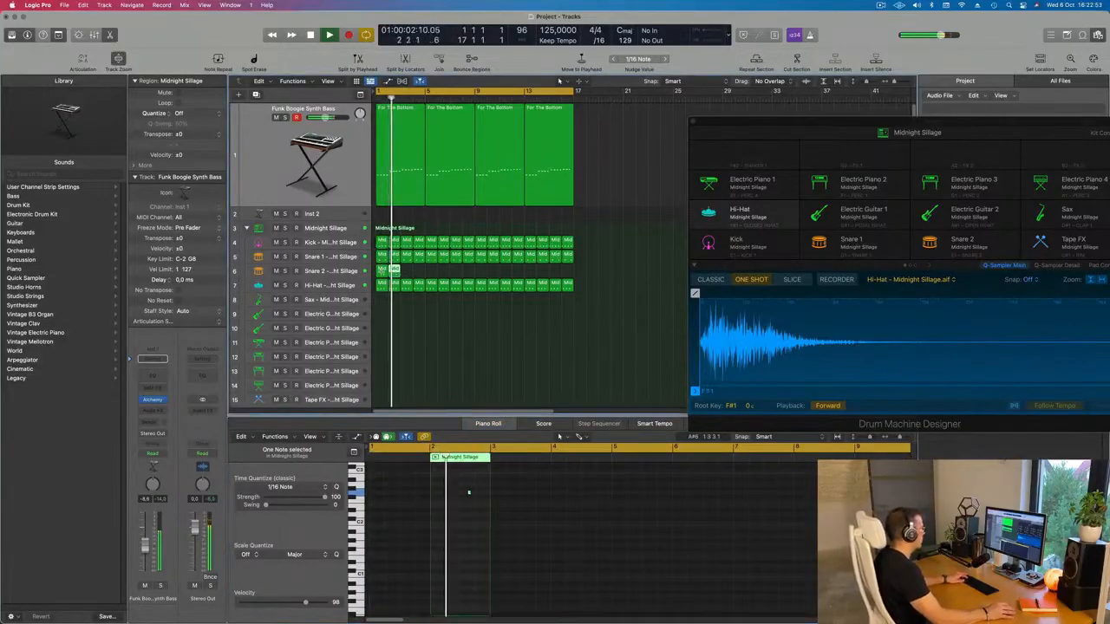
key(super+r)
key(super+r)
key(super+r)
key(super+r)
key(super+r)
key(super+r)
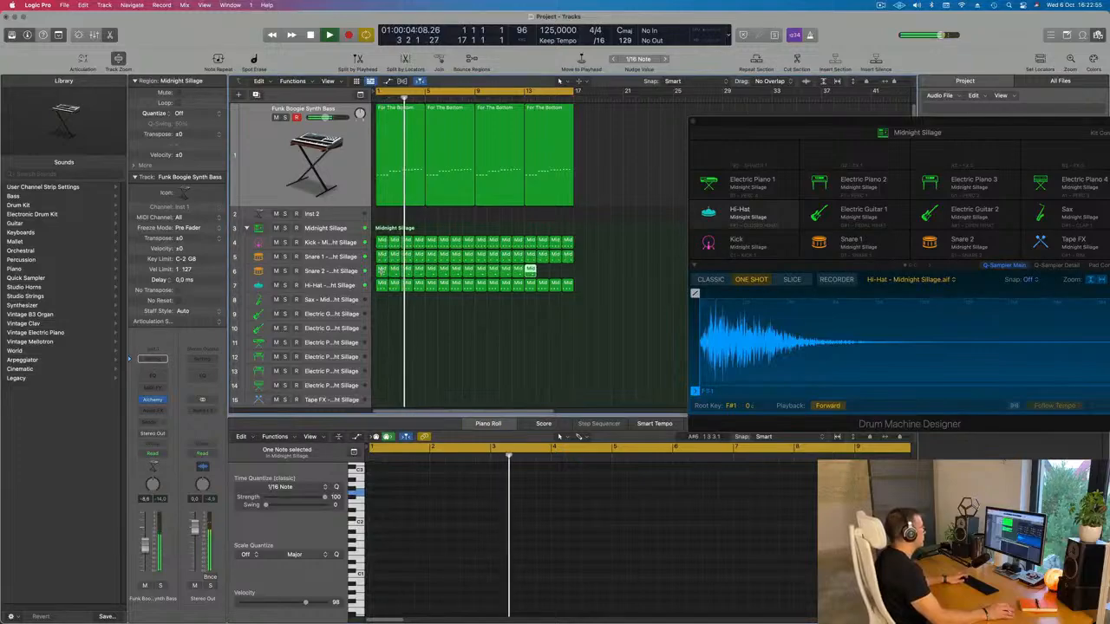
click(334, 270)
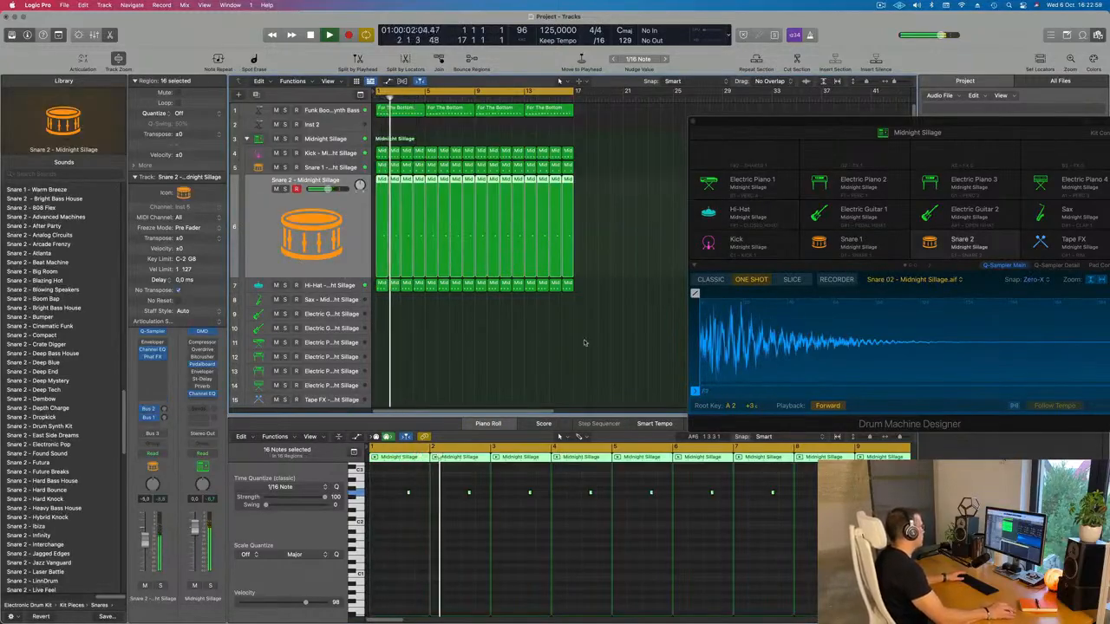
- Select the Tape FX track and play the beat from bar 1 to try its sound over it
scroll(464, 350, down, 1)
key(Return)
click(428, 380)
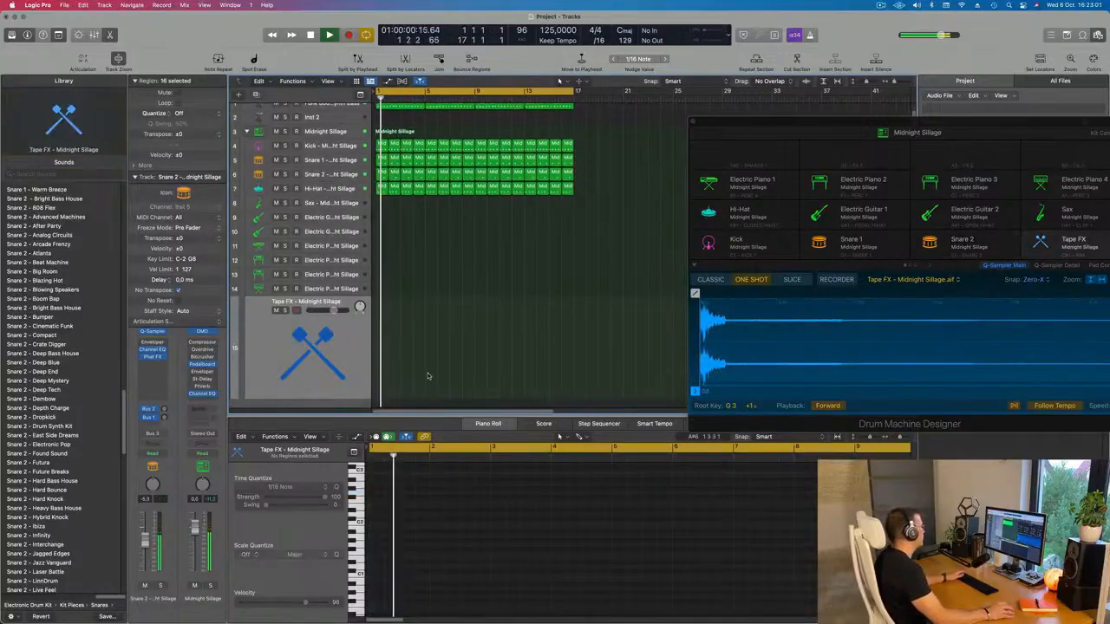
scroll(503, 297, down, 2)
key(Return)
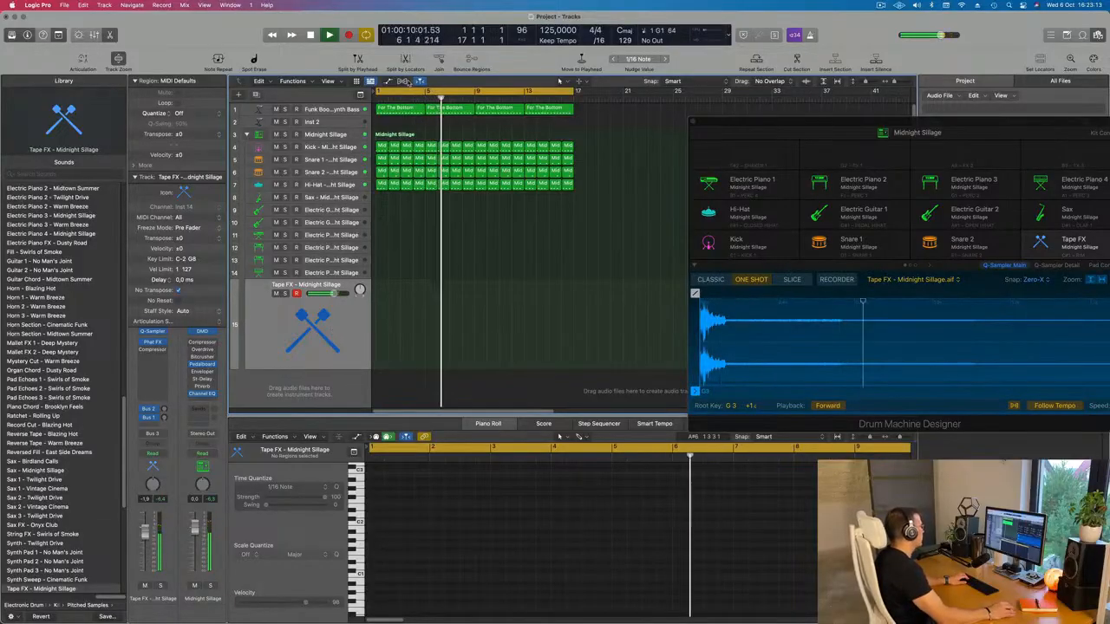
- Adjust the Hi-Hat track's volume and its Bus 1 delay send
click(312, 185)
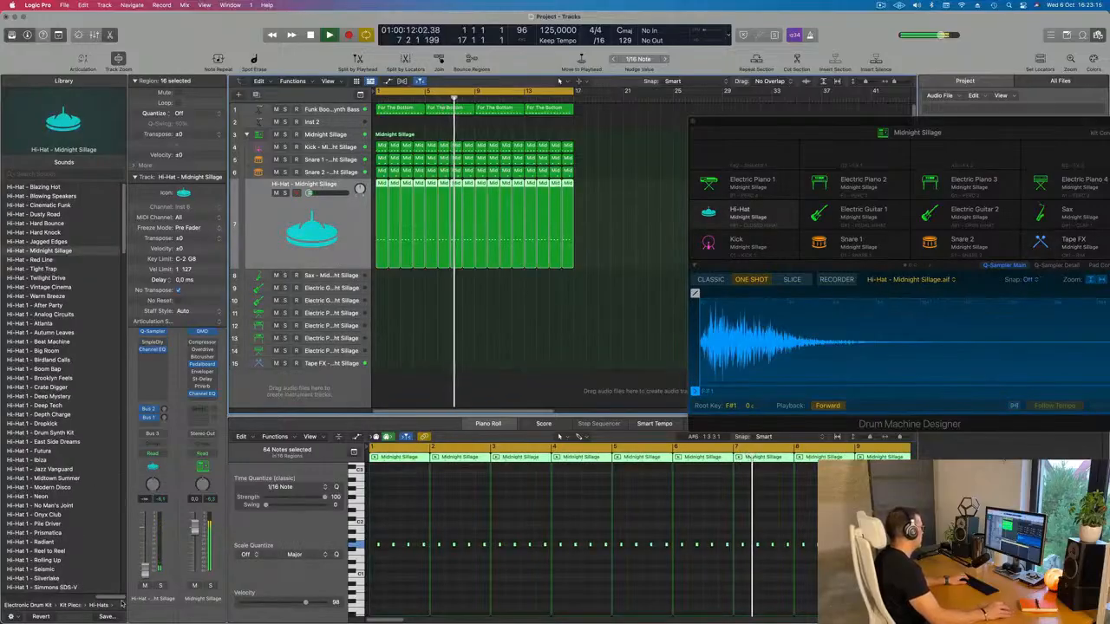
drag(146, 533, 147, 574)
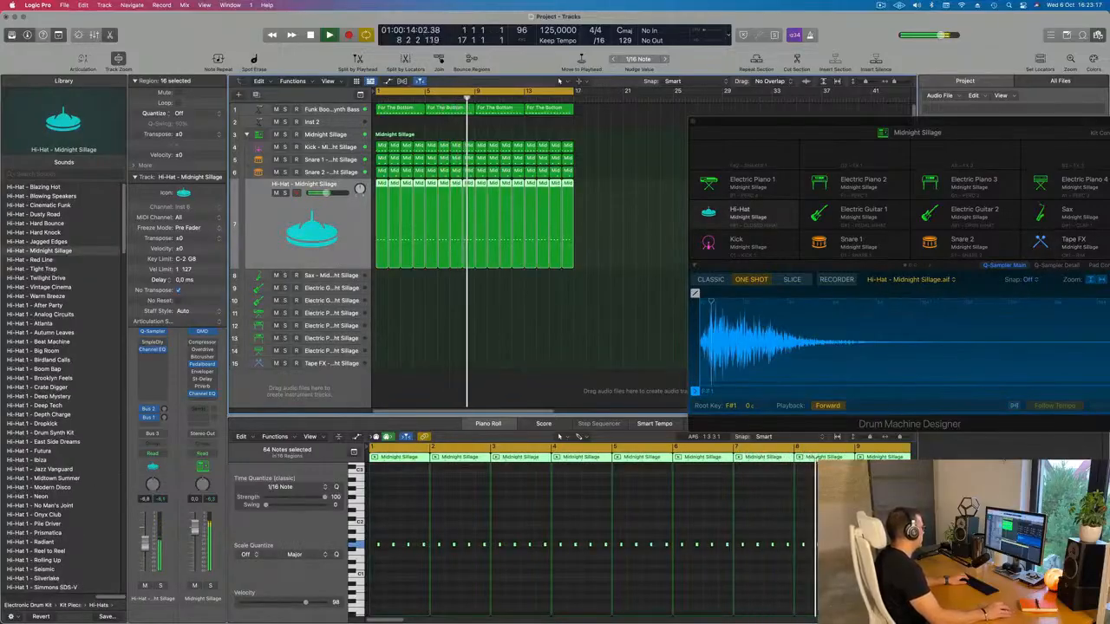
click(164, 418)
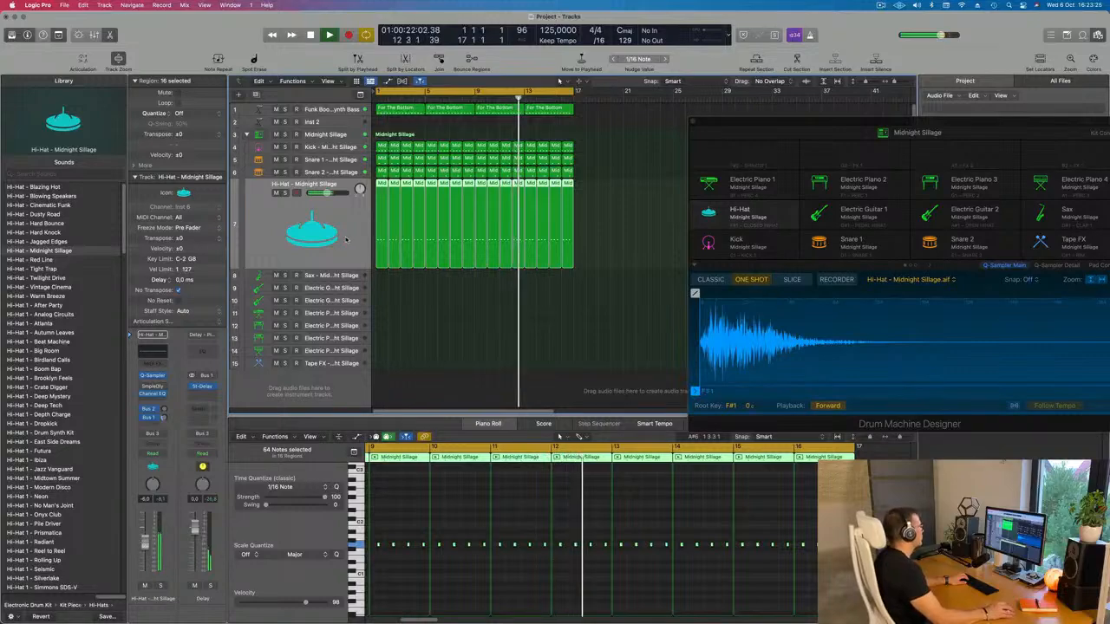
- Copy the first For The Bottom bass region to bar 1 of the Tape FX track
click(332, 276)
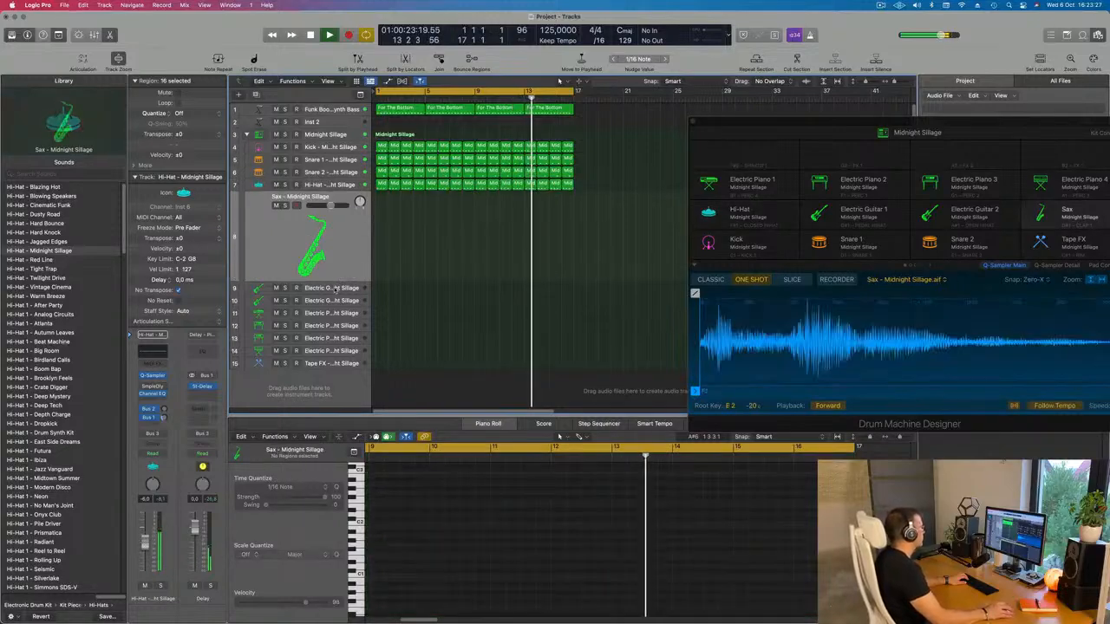
click(330, 364)
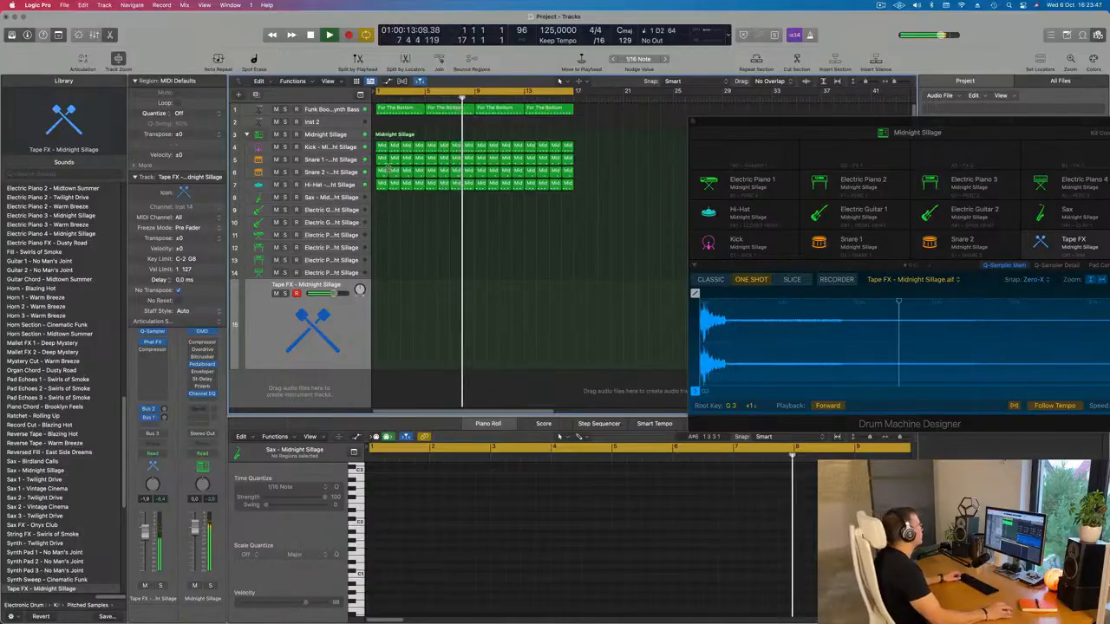
drag(399, 107, 383, 319)
key(space)
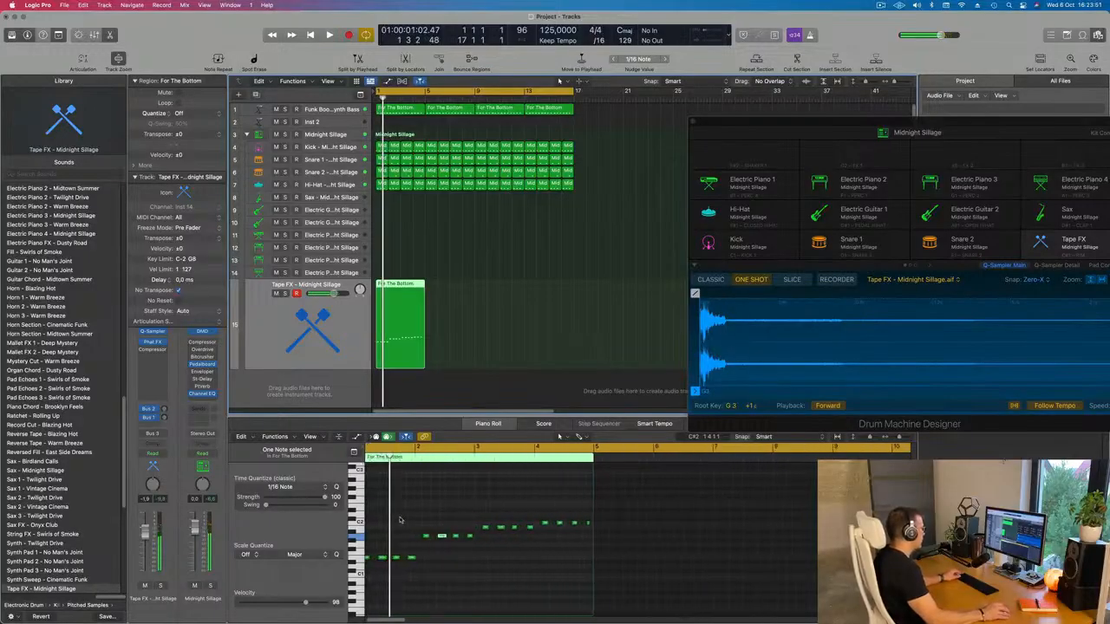
- Delete the first 12 notes of the Tape FX region, keeping only those in bar 4
scroll(400, 520, up, 3)
scroll(411, 530, down, 1)
key(space)
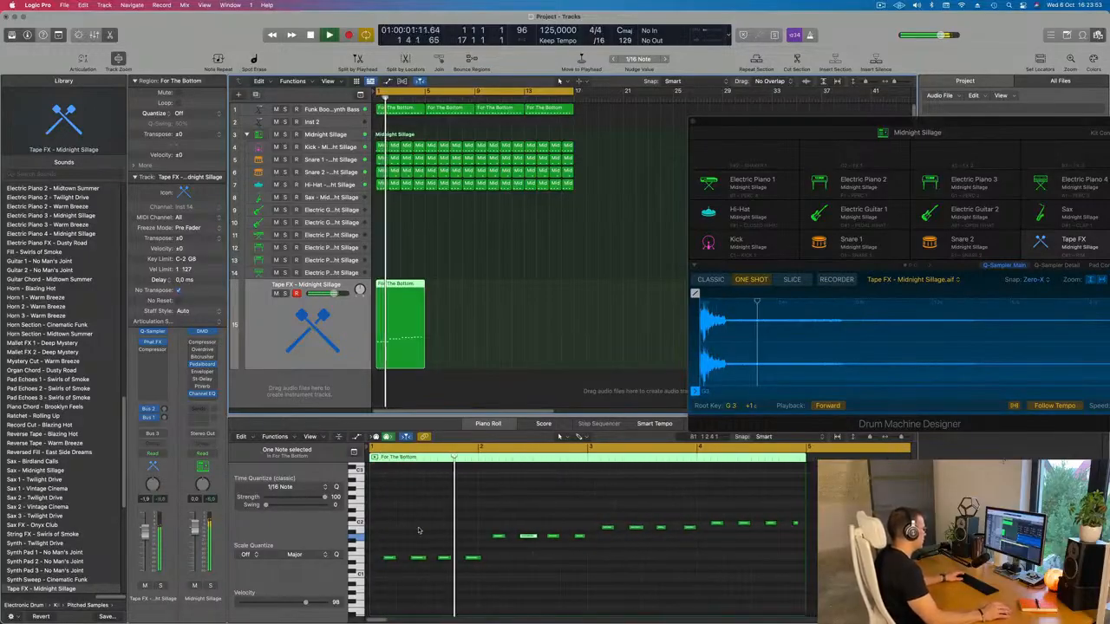
key(space)
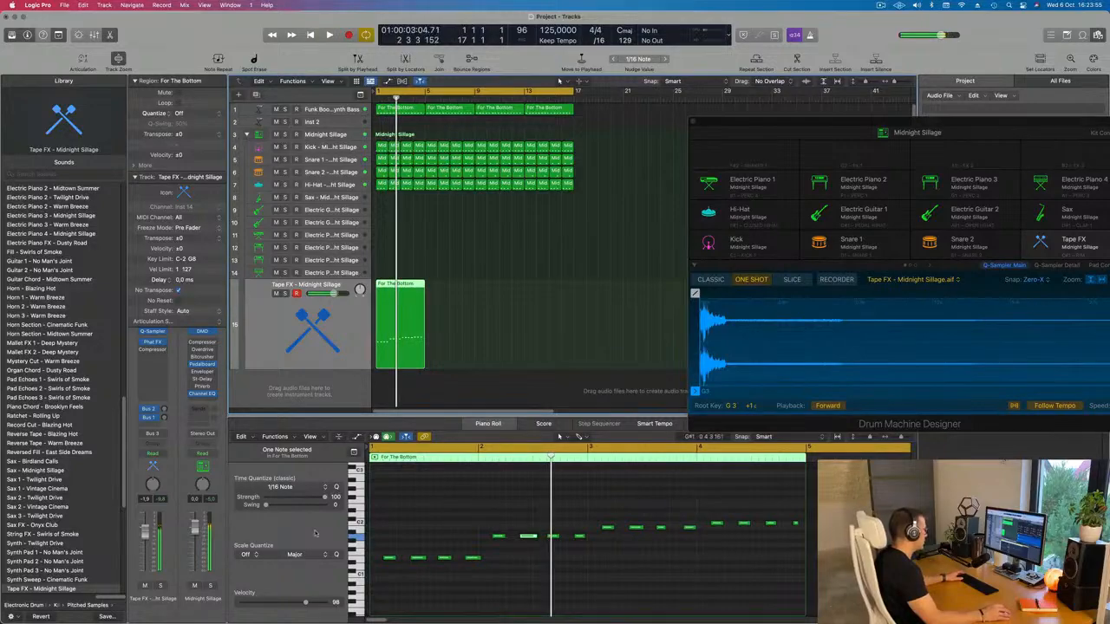
drag(379, 521, 691, 595)
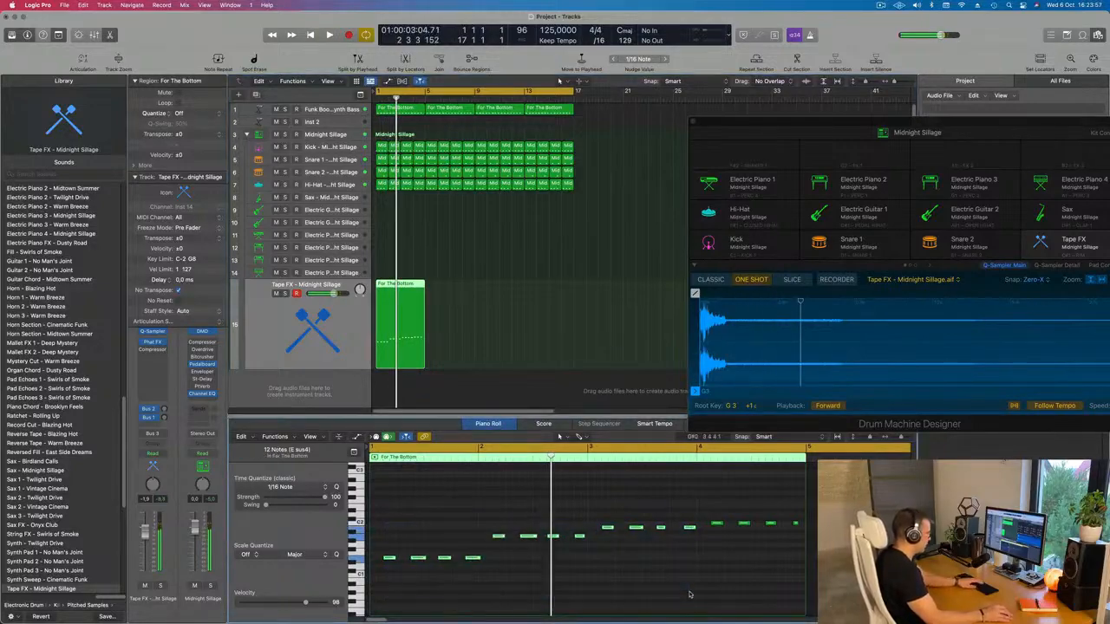
- Move the remaining Tape FX notes to the end of bar 1 and reduce them to two short notes
drag(703, 492, 815, 563)
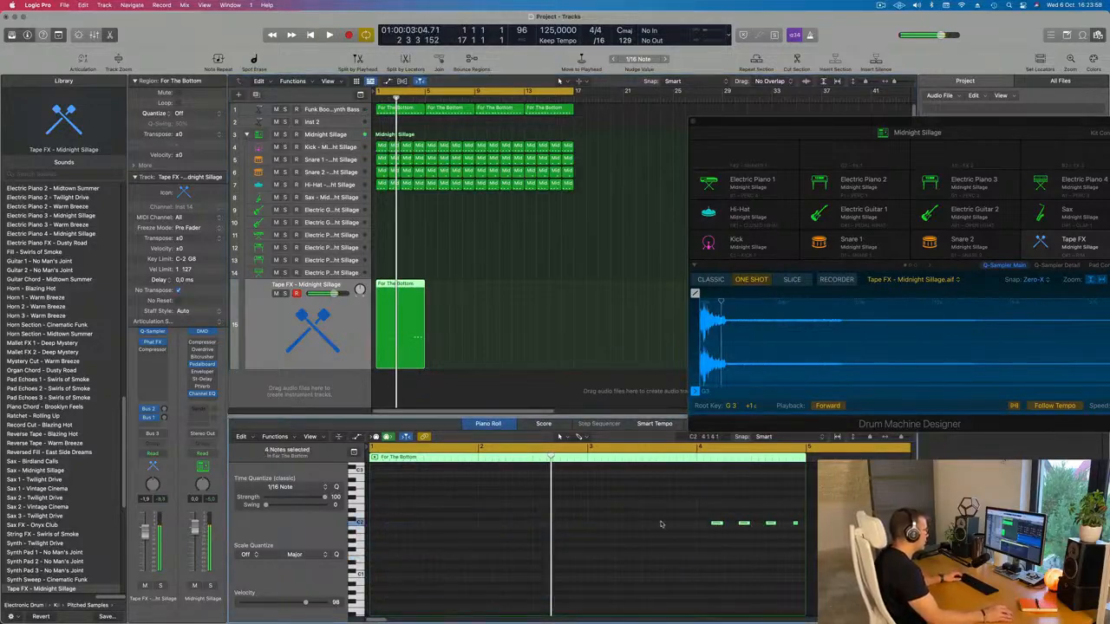
drag(718, 523, 568, 545)
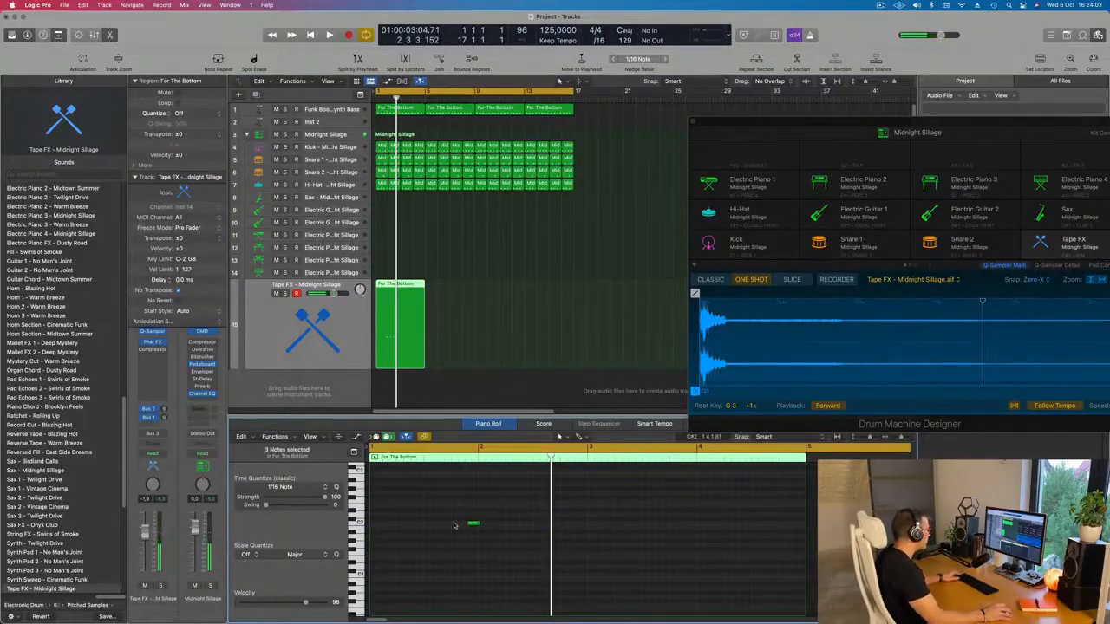
drag(473, 524, 460, 526)
key(space)
key(Return)
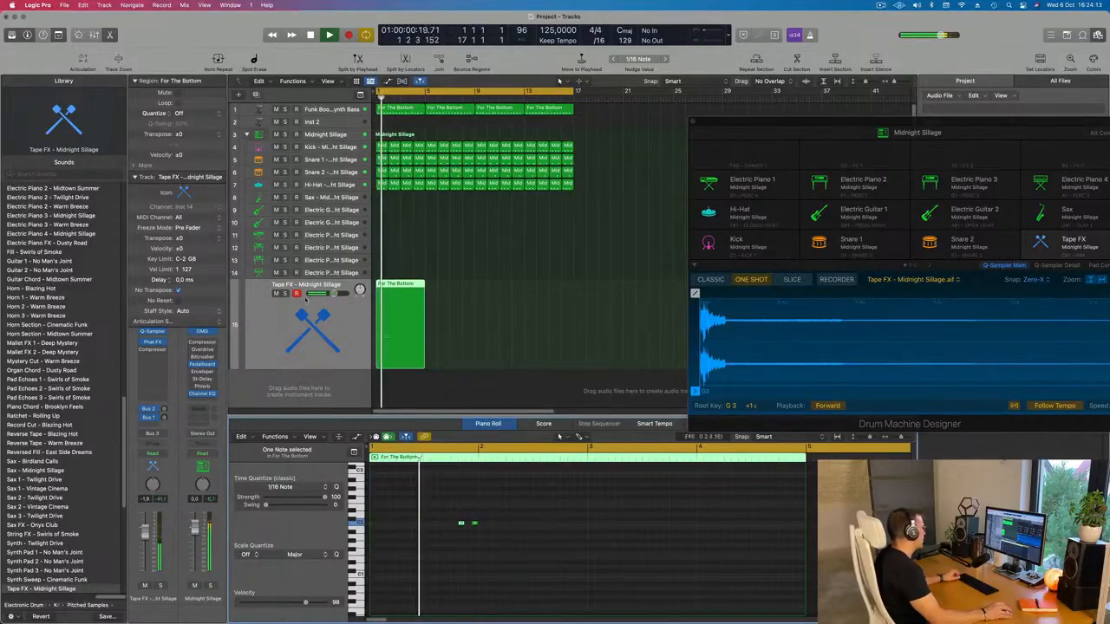
- Lower the Tape FX track's volume to -4.7 dB and copy the two-note pair to the ends of bars 2, 3 and 4
click(264, 360)
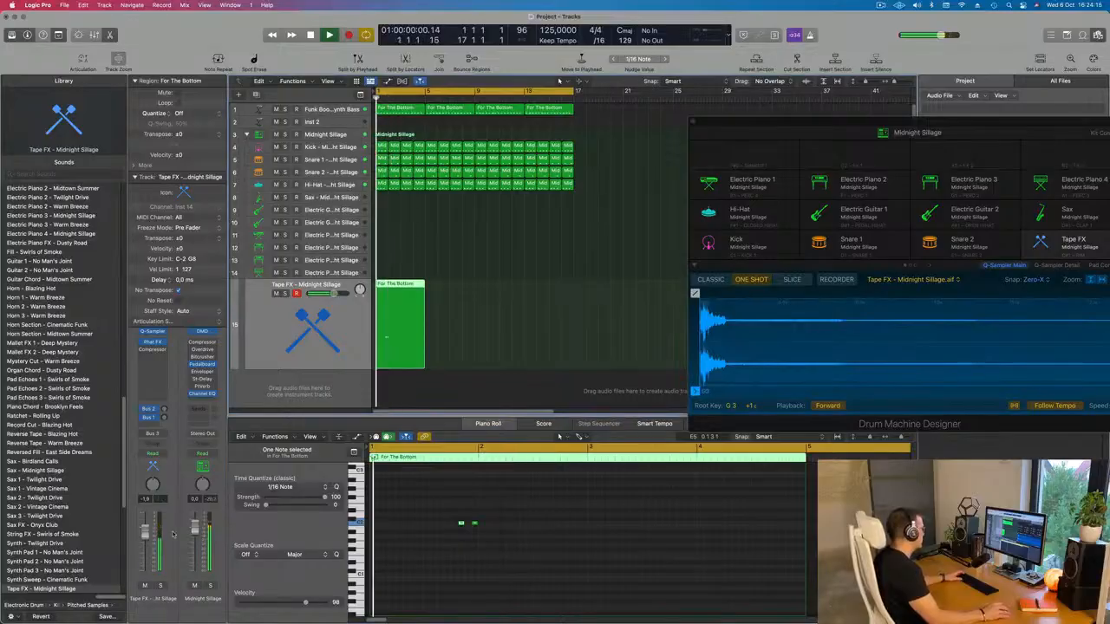
scroll(463, 521, down, 2)
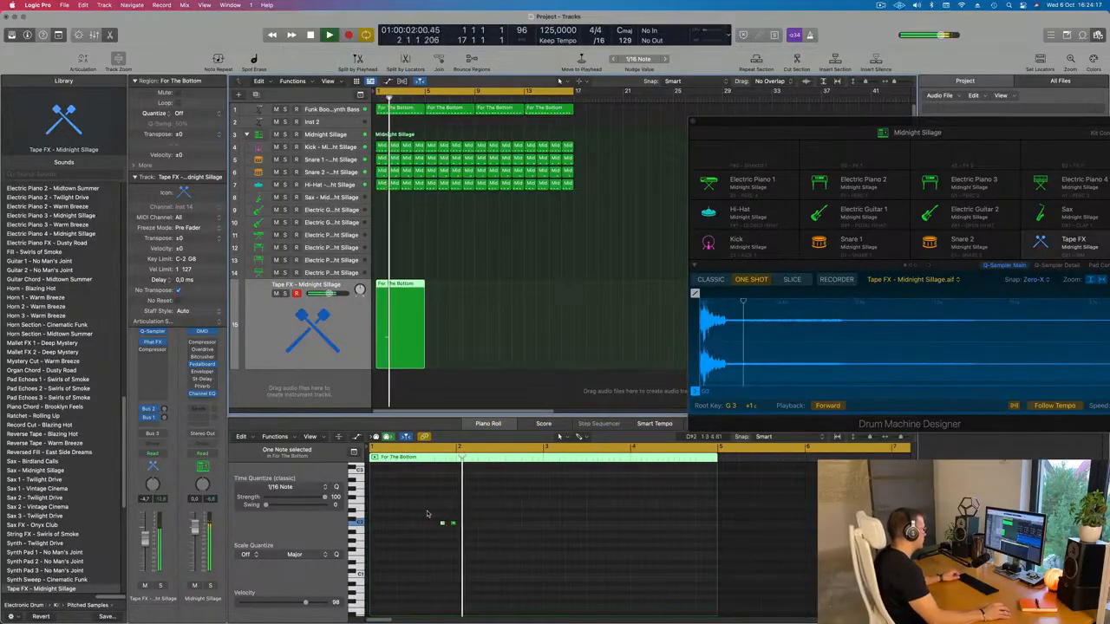
drag(428, 514, 632, 552)
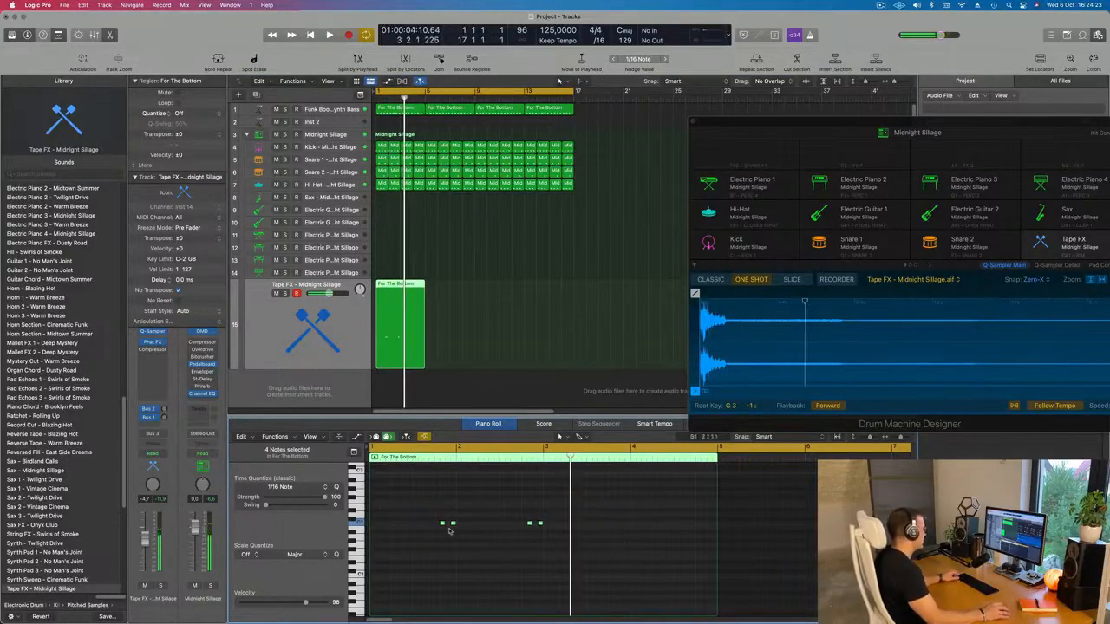
drag(443, 524, 608, 530)
key(super+Right)
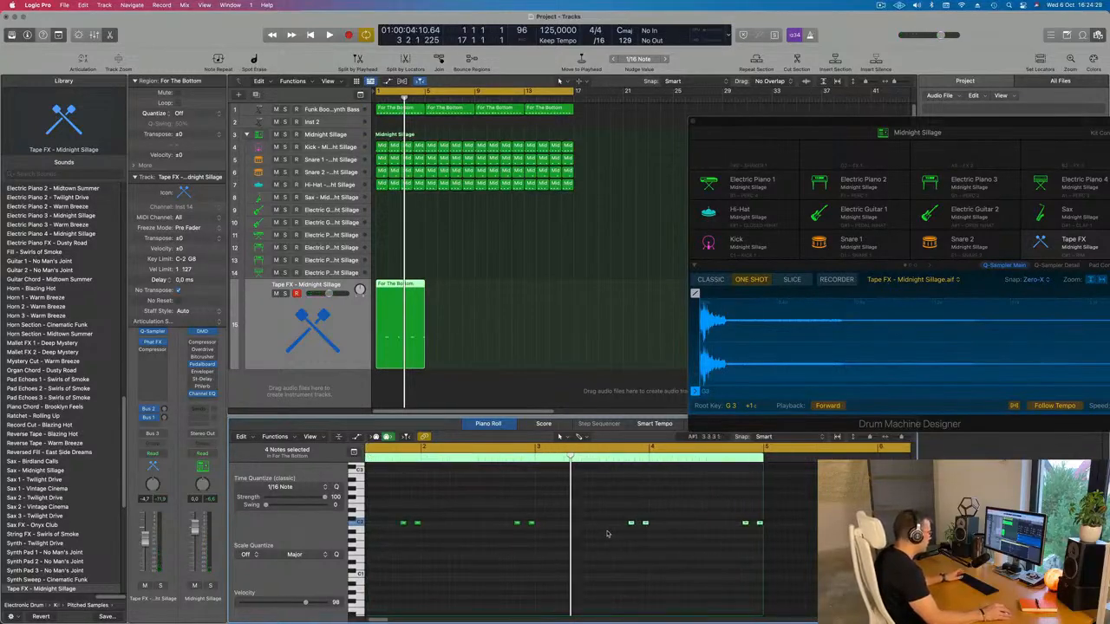
- Play the beat with the Tape FX pattern and lower the Tape FX track's volume to -10.6 dB
key(space)
key(super+Left)
key(super+Left)
key(super+Left)
key(super+Left)
key(super+Left)
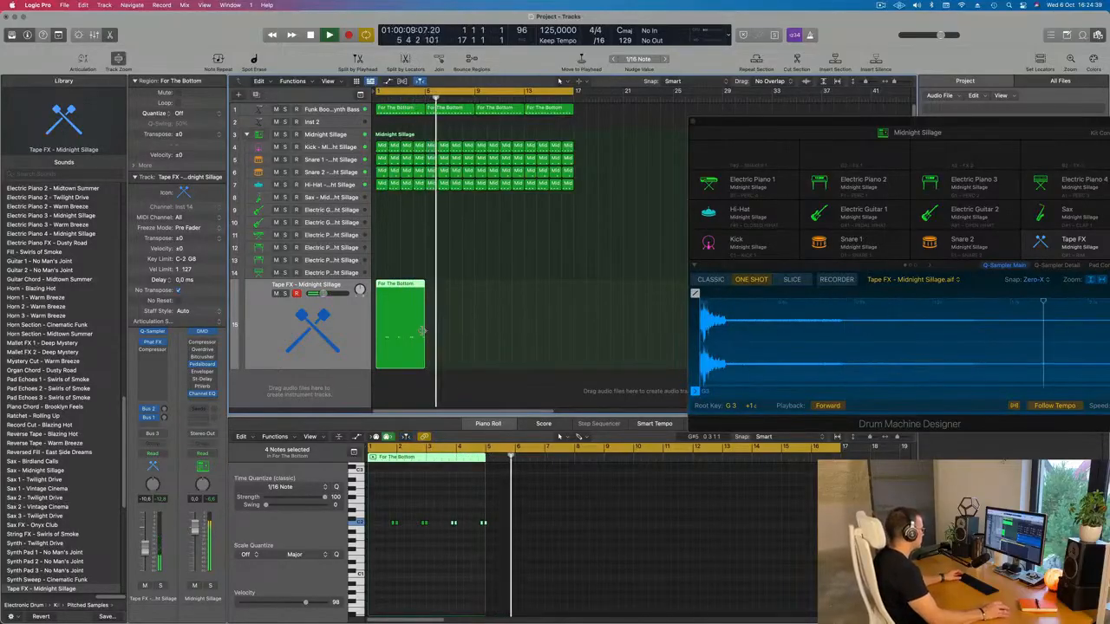
key(space)
key(space)
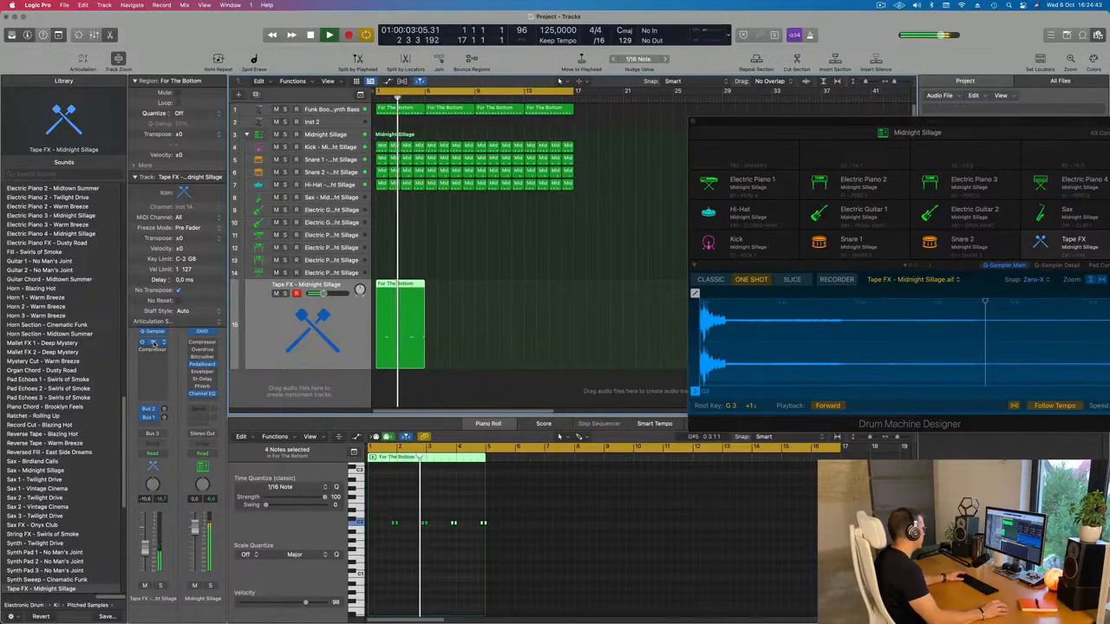
- Bypass Phat FX on the Tape FX track and repeat its region three times to fill 16 bars
click(154, 343)
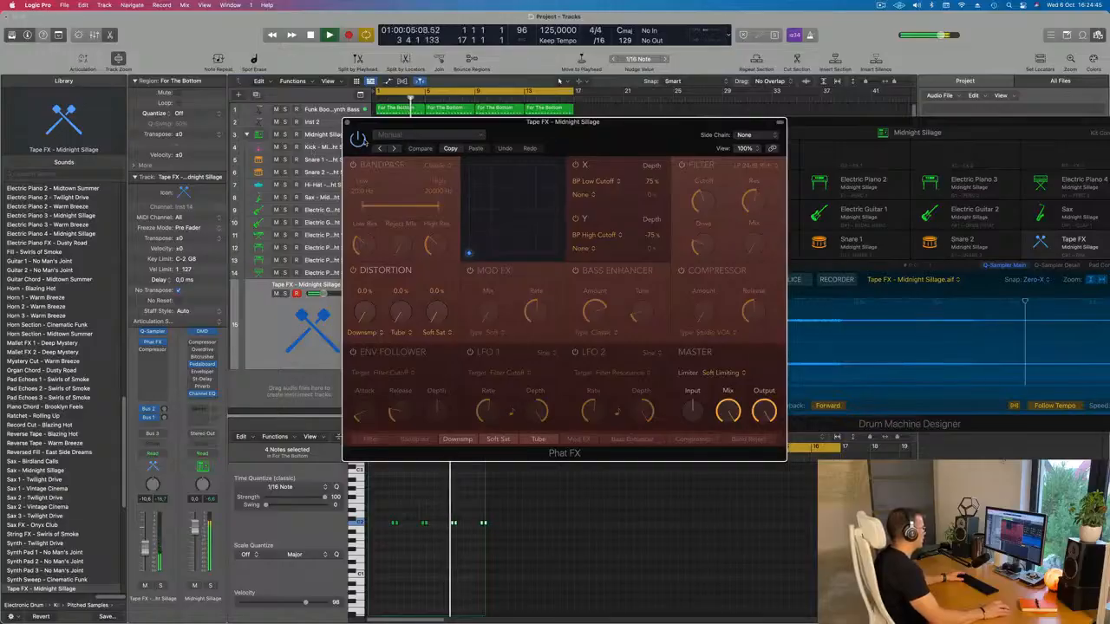
click(347, 123)
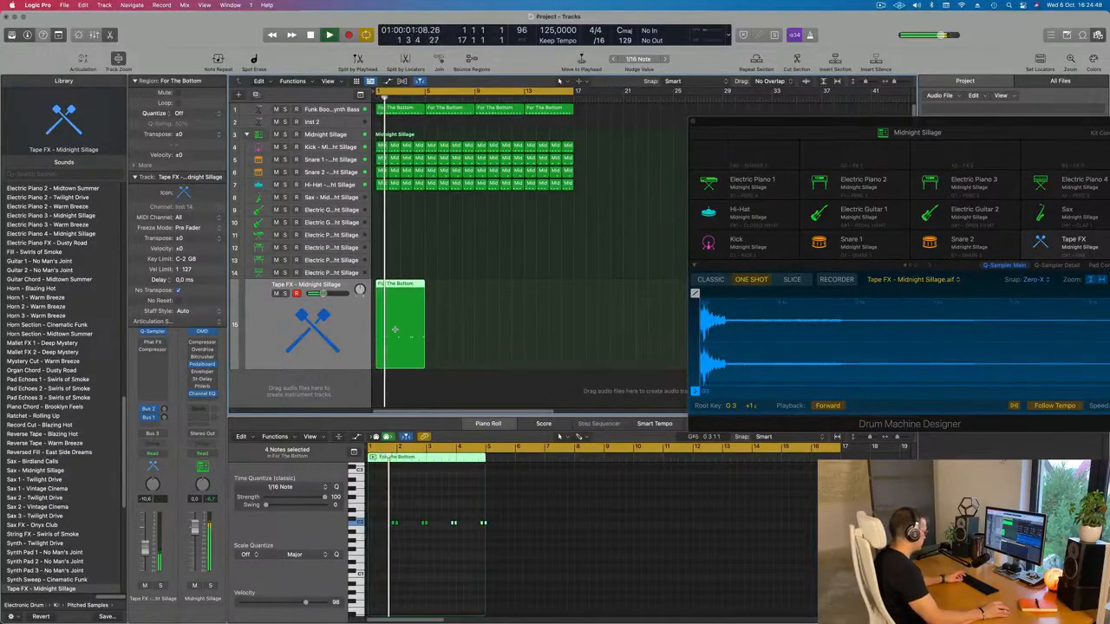
key(super+r)
key(super+r)
key(super+r)
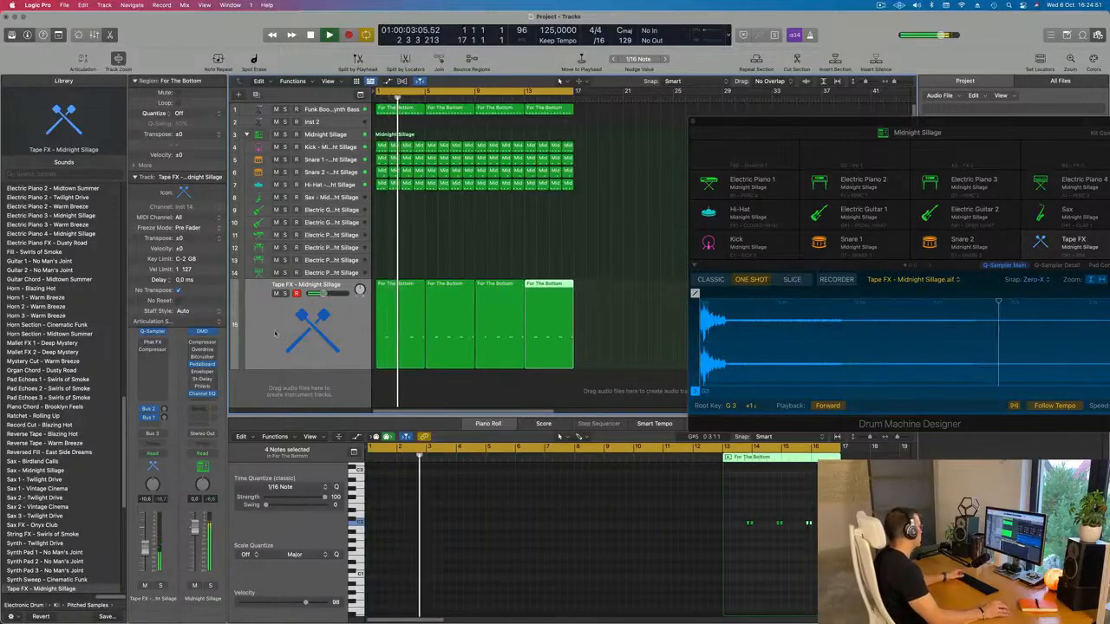
- Trim the Tape FX sample's end to 0.269 s in Quick Sampler and give it a 0.104 s fade-out
click(310, 331)
click(152, 333)
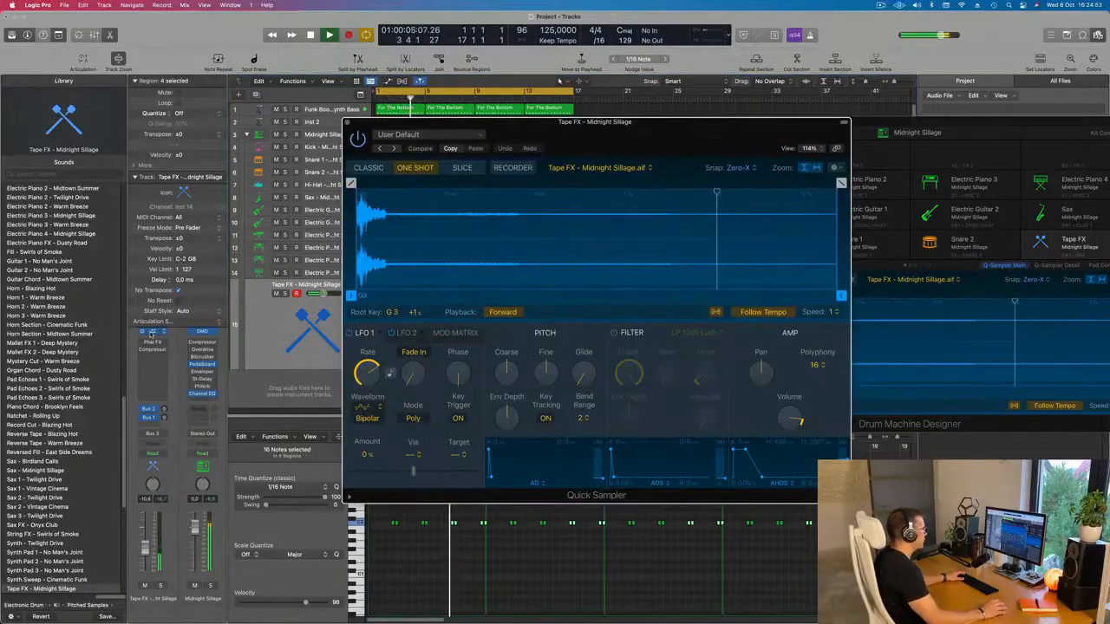
drag(649, 134, 669, 130)
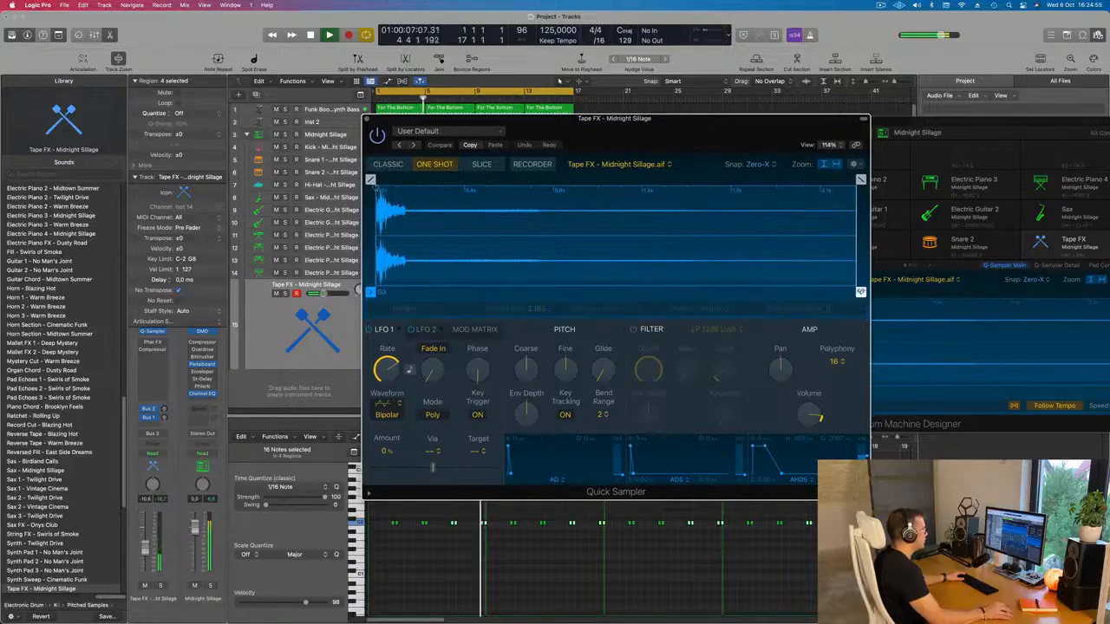
drag(860, 292, 433, 294)
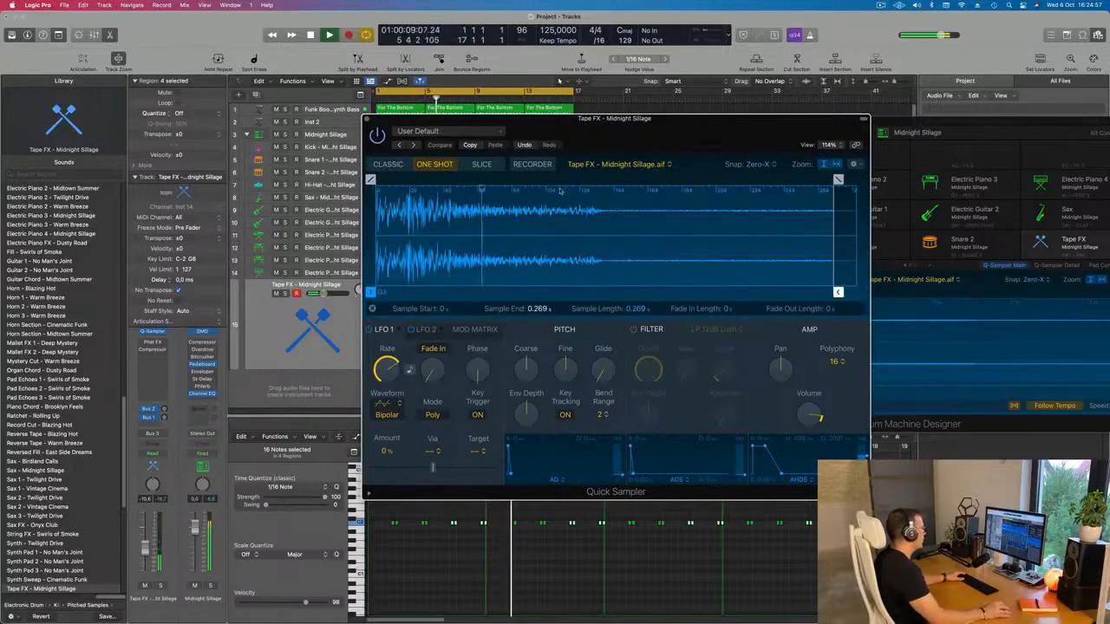
drag(838, 179, 659, 179)
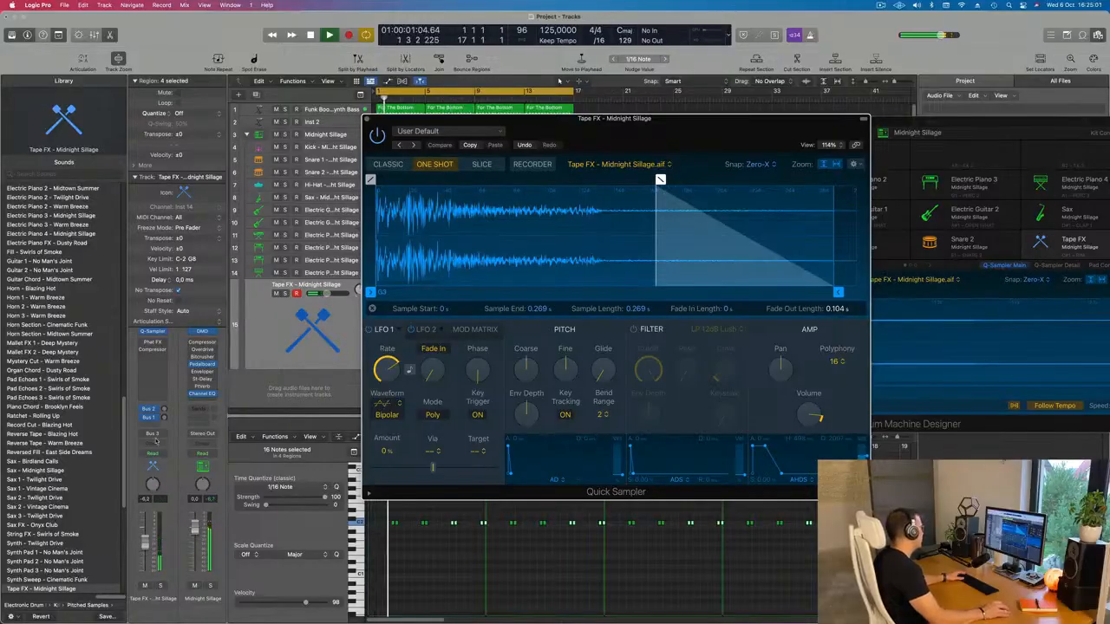
- Raise the Tape FX track's Bus 1 delay send and close Quick Sampler
drag(164, 418, 168, 420)
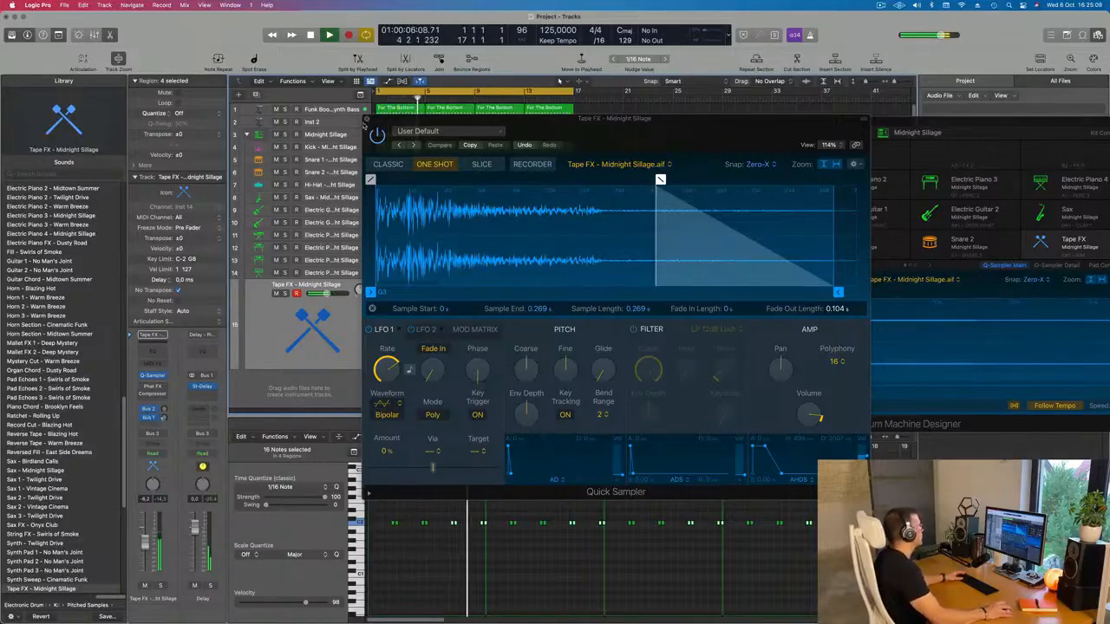
click(365, 121)
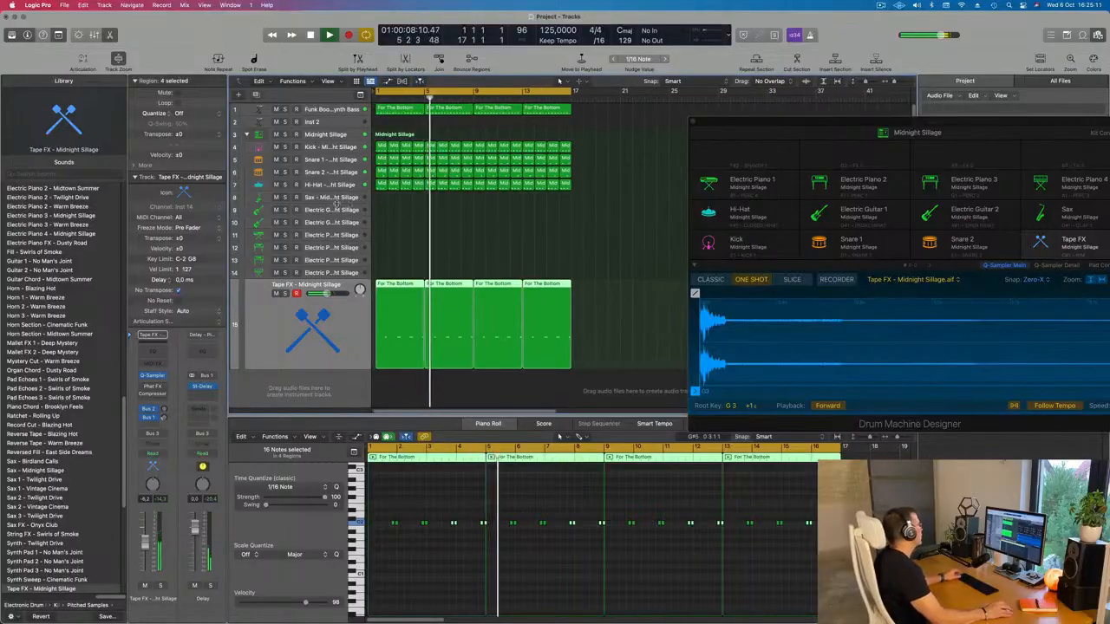
- Select the Electric Piano 4 track, restart playback and move the Drum Machine Designer window clear of the Musical Typing keyboard
click(338, 272)
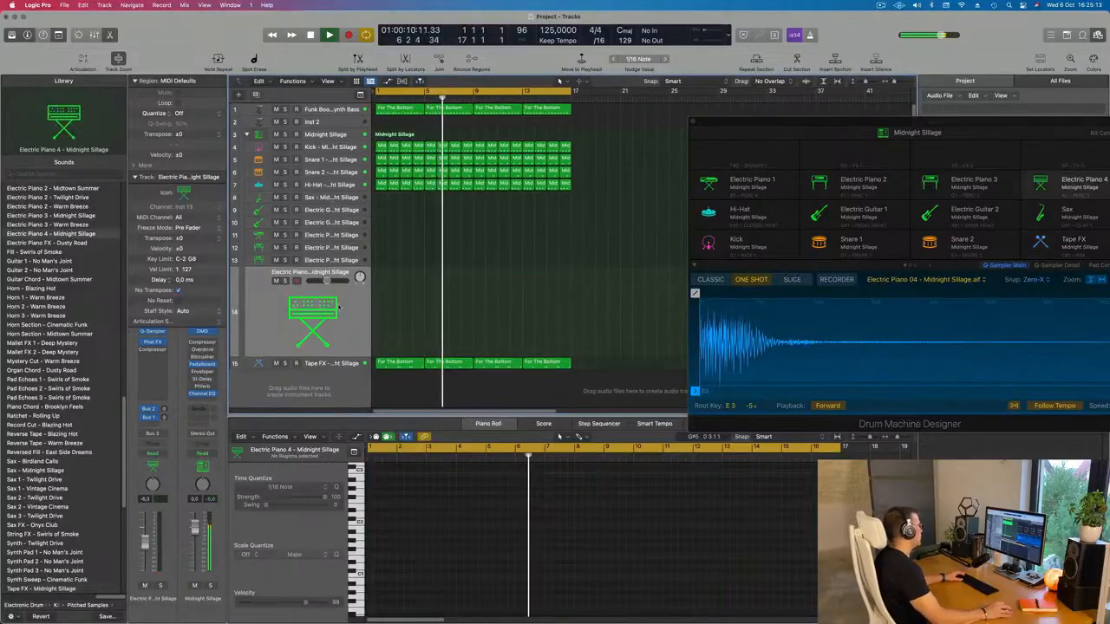
key(Return)
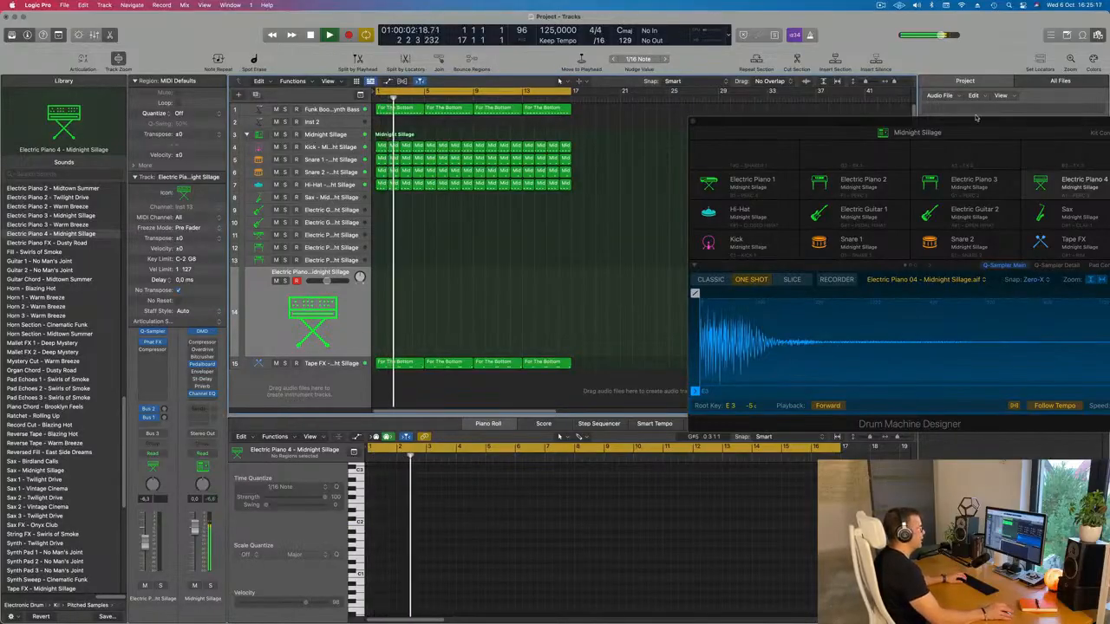
drag(976, 121, 769, 121)
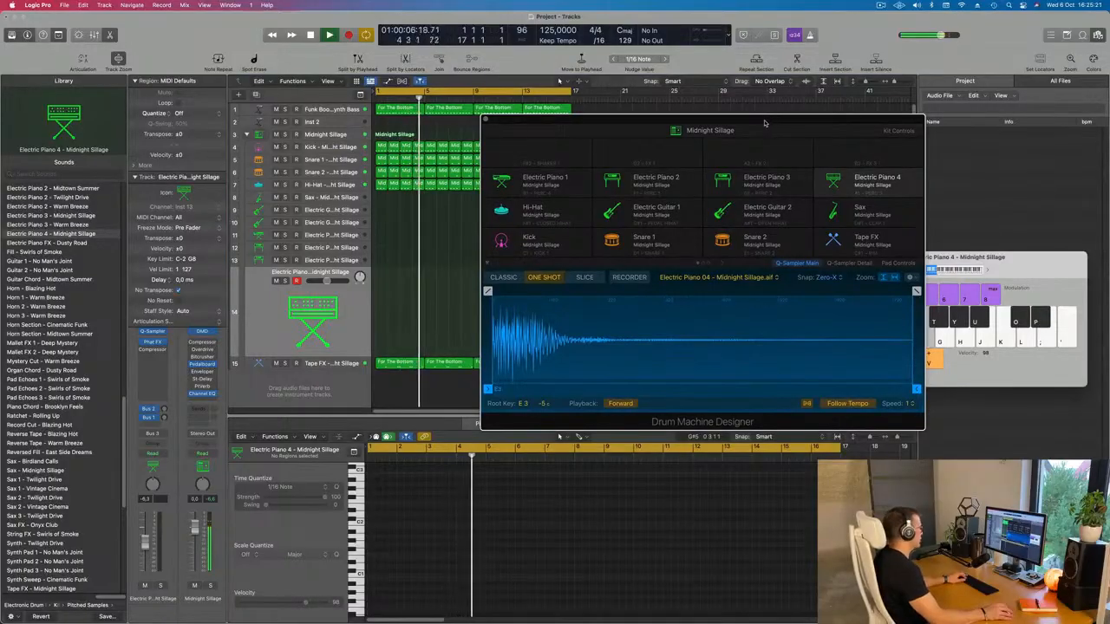
- Restart playback from the beginning, choose the Electric Piano 4 pad and move the Musical Typing keyboard to a convenient spot
key(space)
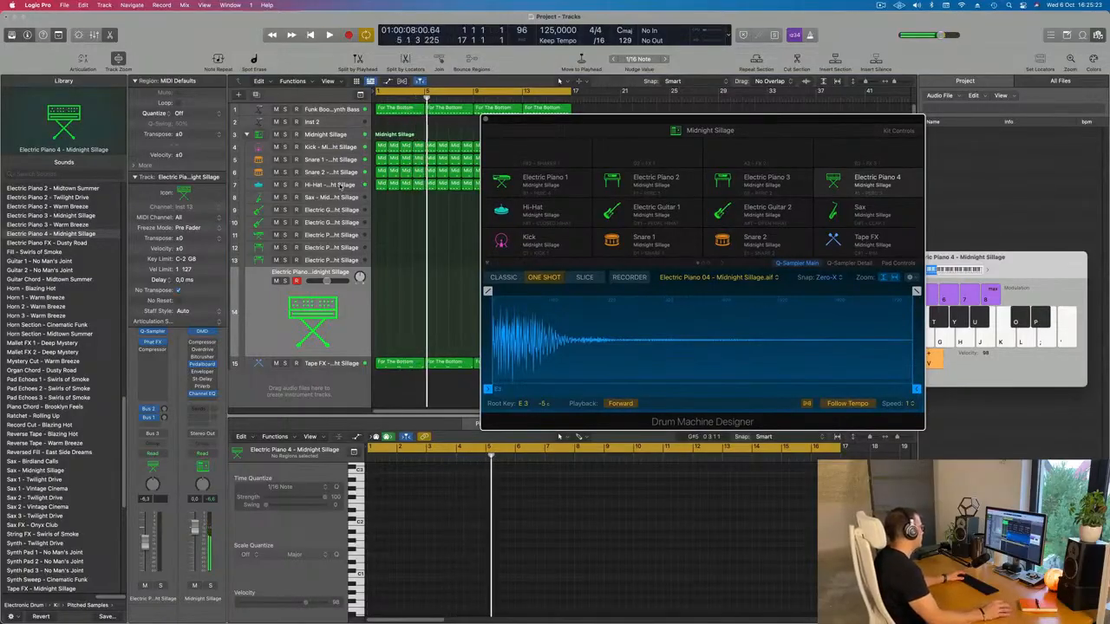
click(342, 186)
key(Return)
key(space)
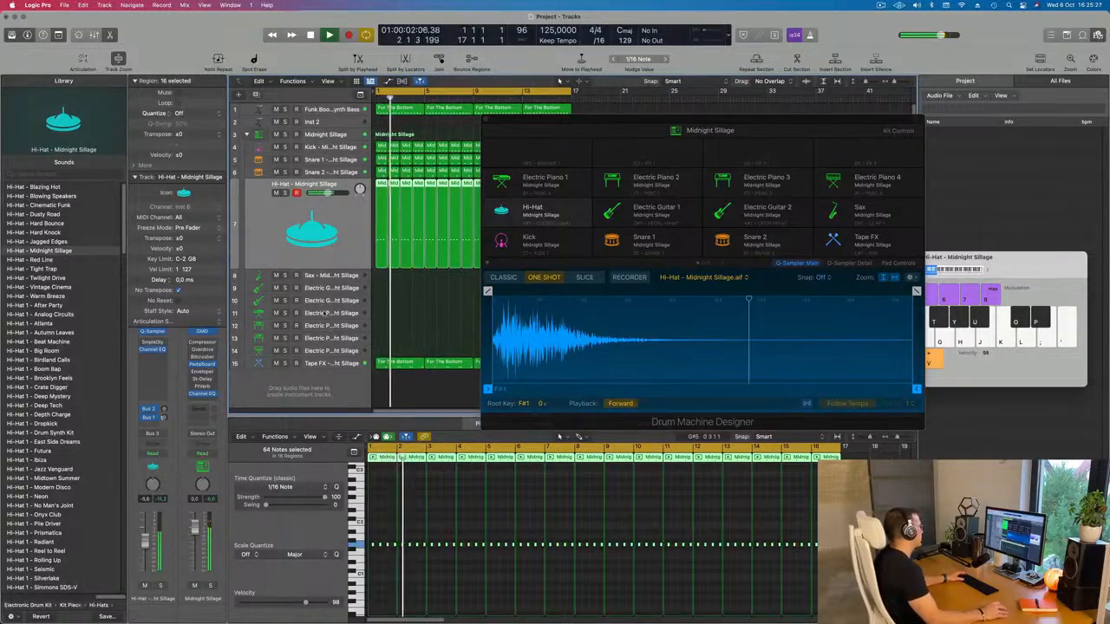
click(878, 183)
drag(1012, 261, 1000, 262)
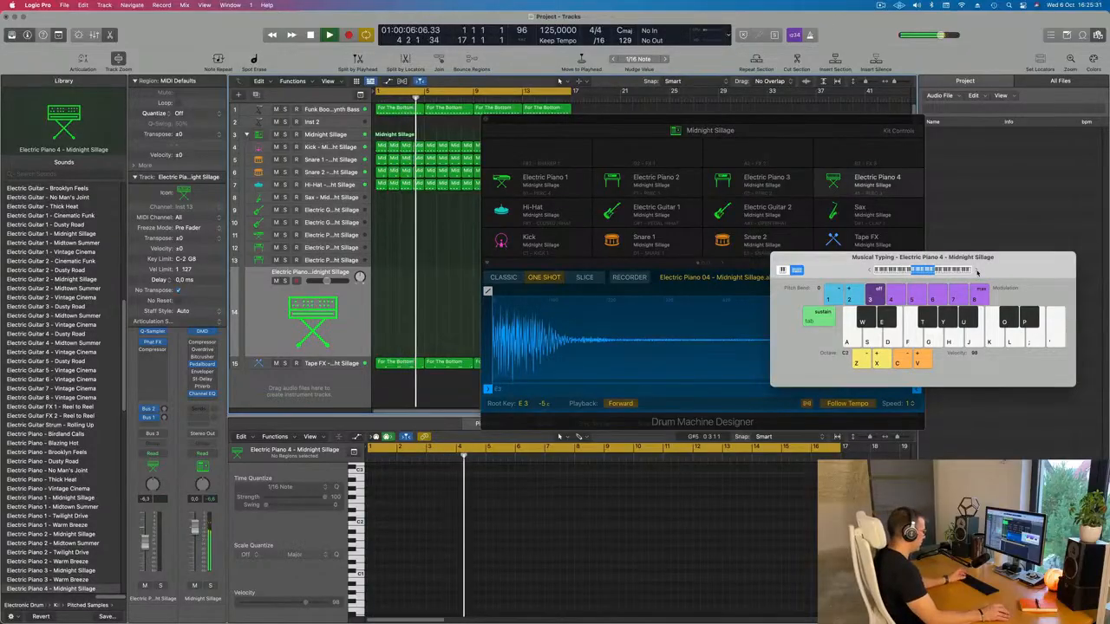
drag(992, 250, 958, 220)
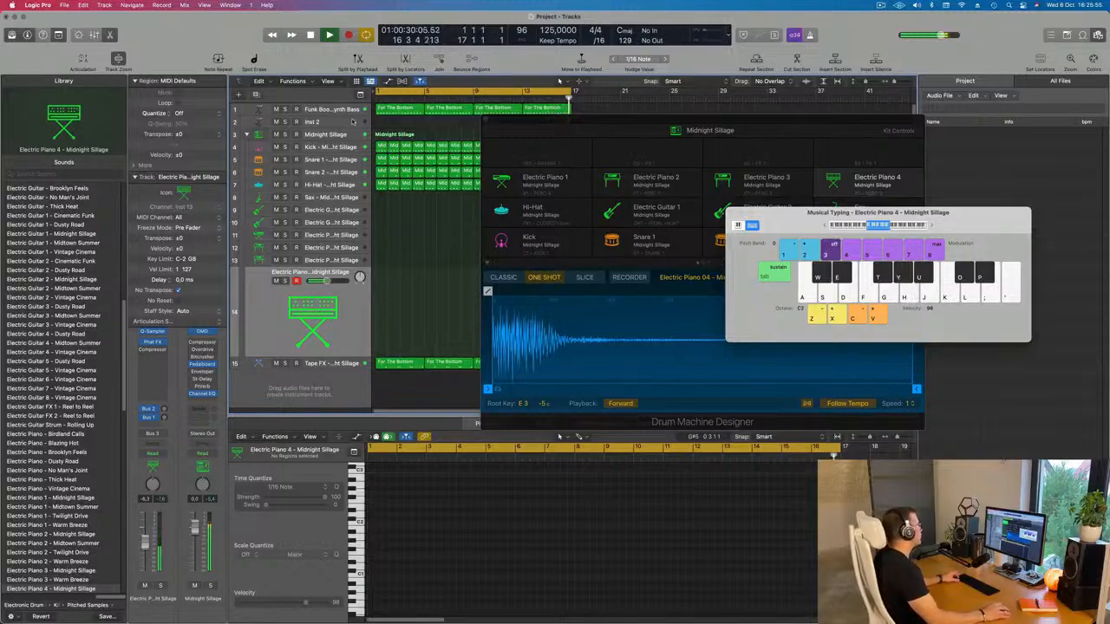
- Copy the first For The Bottom region from the Funk Boogie Synth Bass track to bar 1 of the Electric Piano 4 track
drag(390, 109, 390, 304)
key(space)
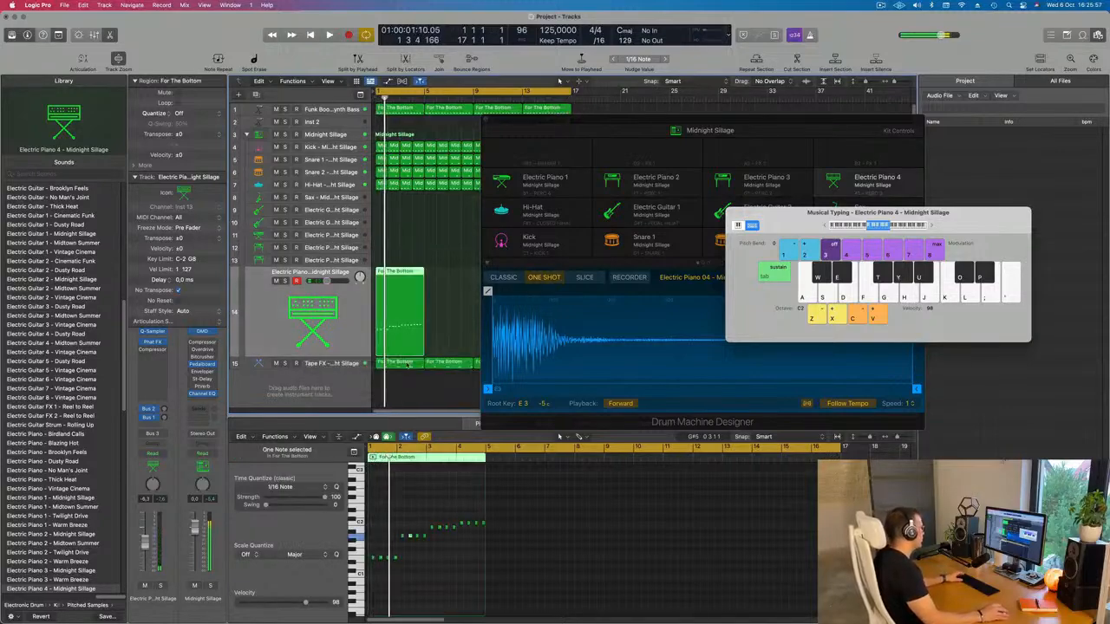
key(space)
- Transpose all notes in the copied Electric Piano 4 region up one octave
click(433, 572)
key(super+a)
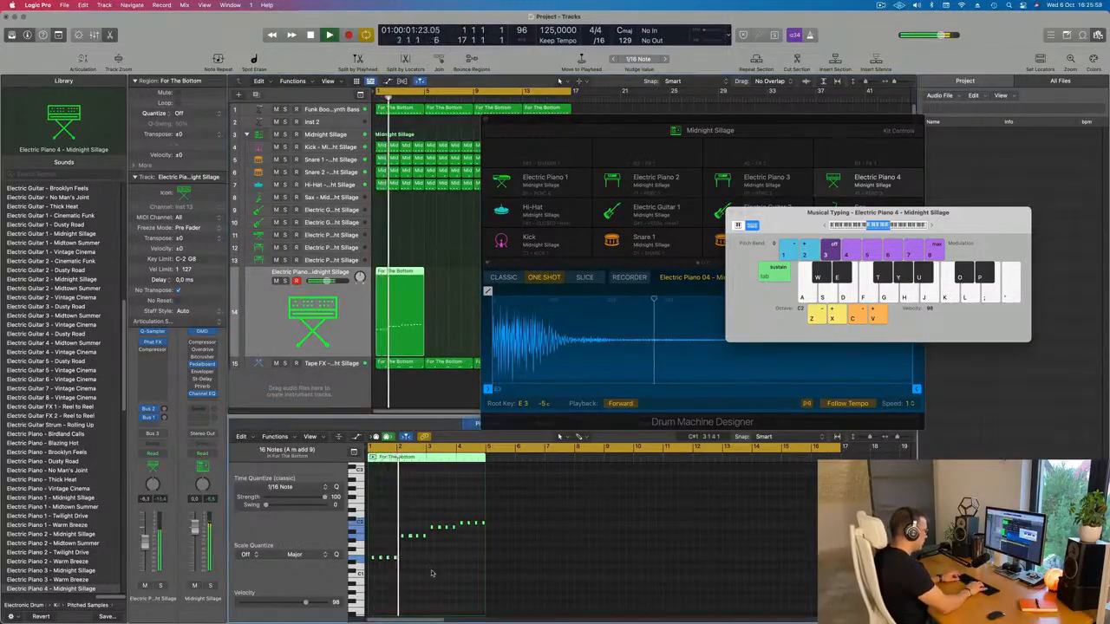
key(alt+shift+Up)
key(alt+shift+Up)
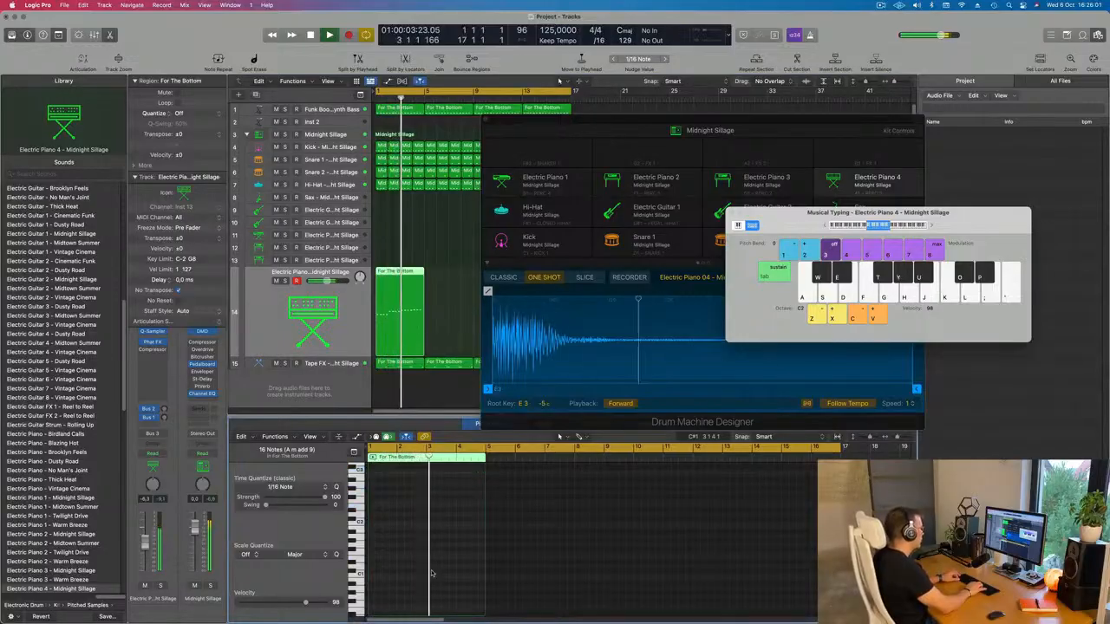
key(alt+shift+Down)
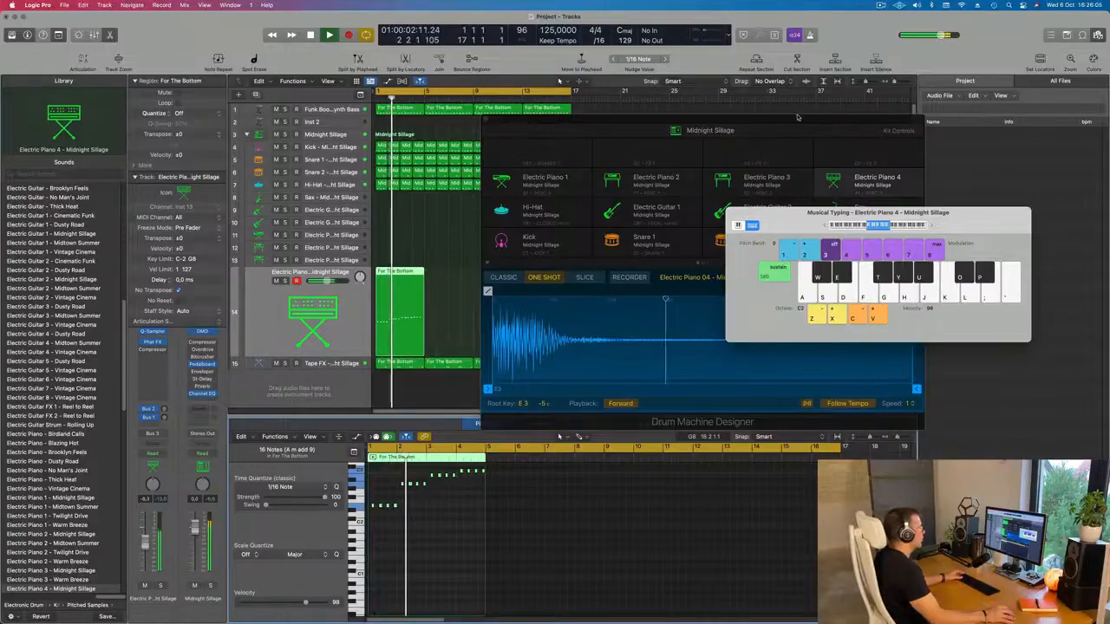
- Move the floating windows off the arrangement and repeat the Electric Piano 4 region three times to fill 16 bars
drag(798, 117, 932, 251)
drag(877, 212, 786, 125)
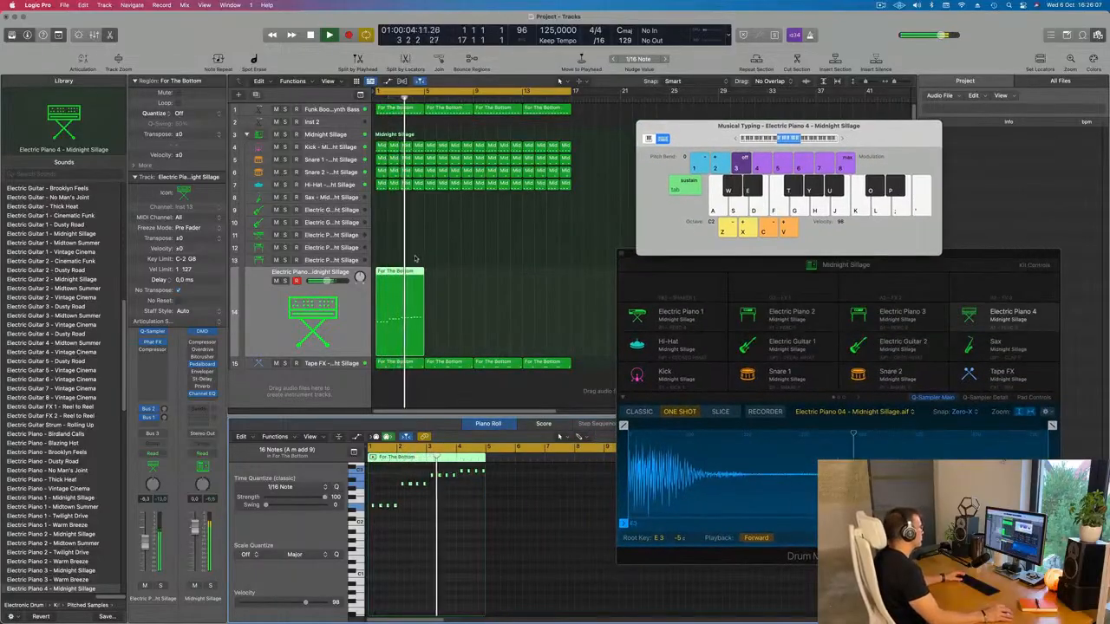
click(401, 320)
key(super+r)
key(super+r)
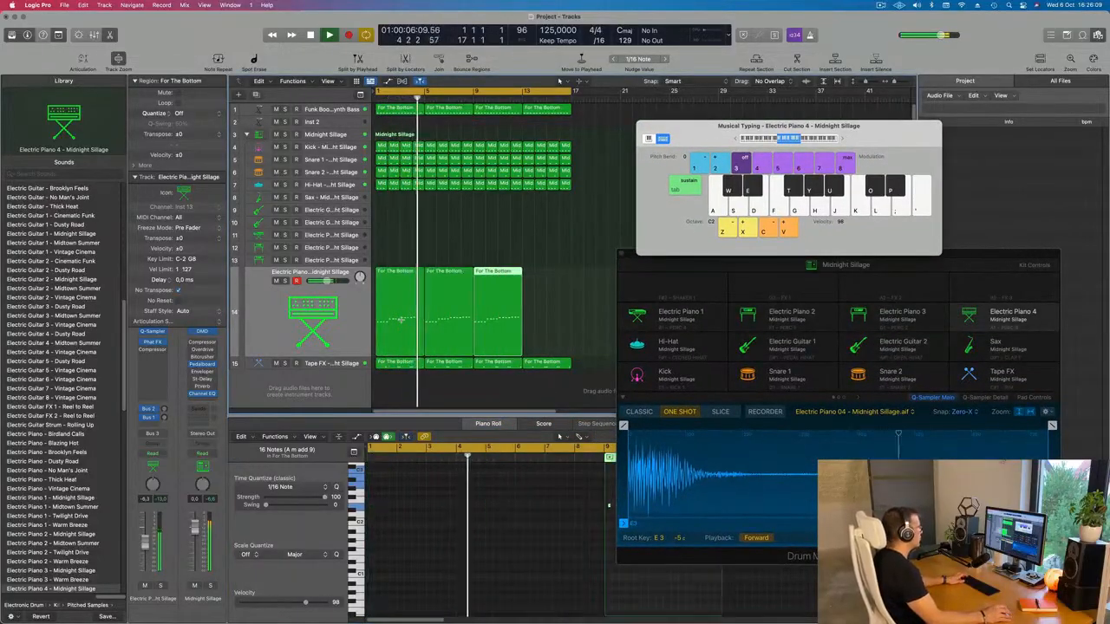
key(super+r)
click(398, 237)
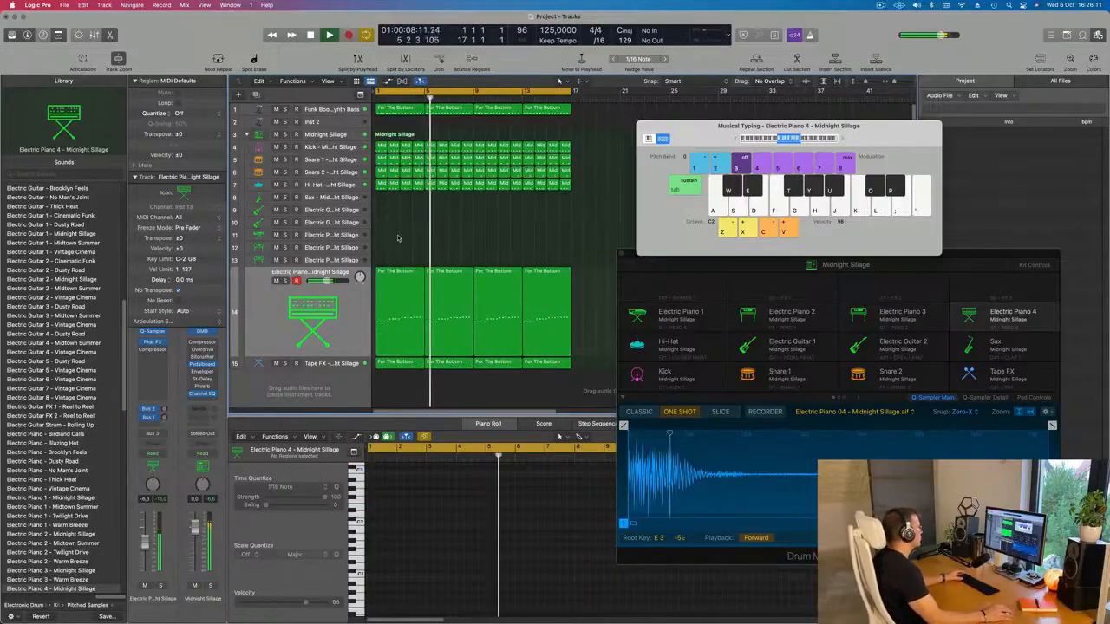
- Replay the Electric Piano 4 part from the start and raise the track's Bus 2 reverb and Bus 1 delay sends
click(334, 303)
key(Return)
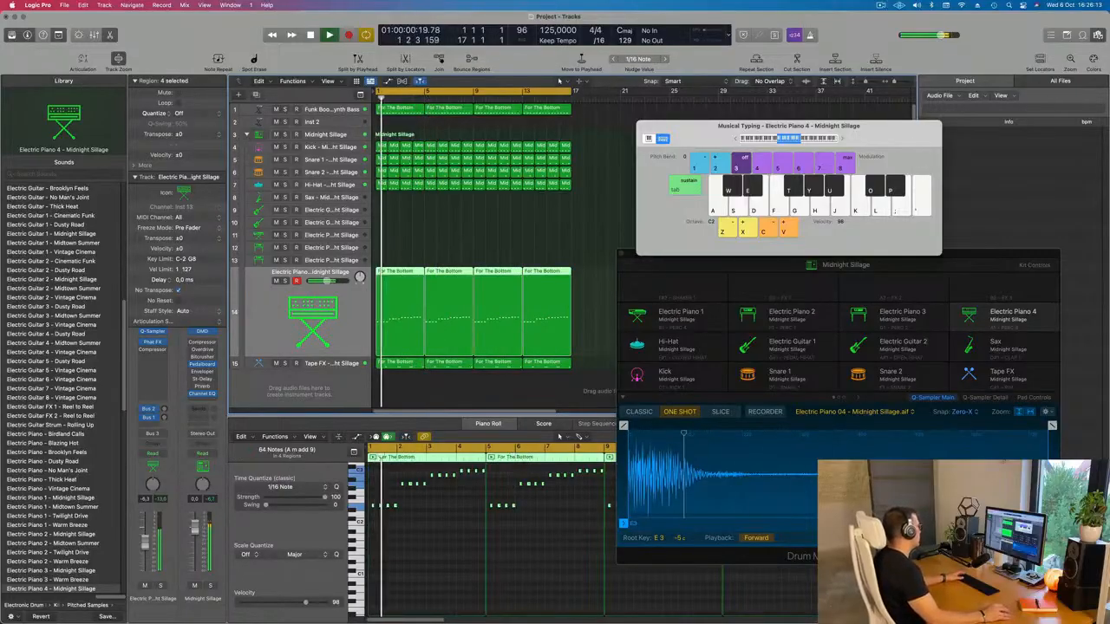
drag(164, 411, 164, 408)
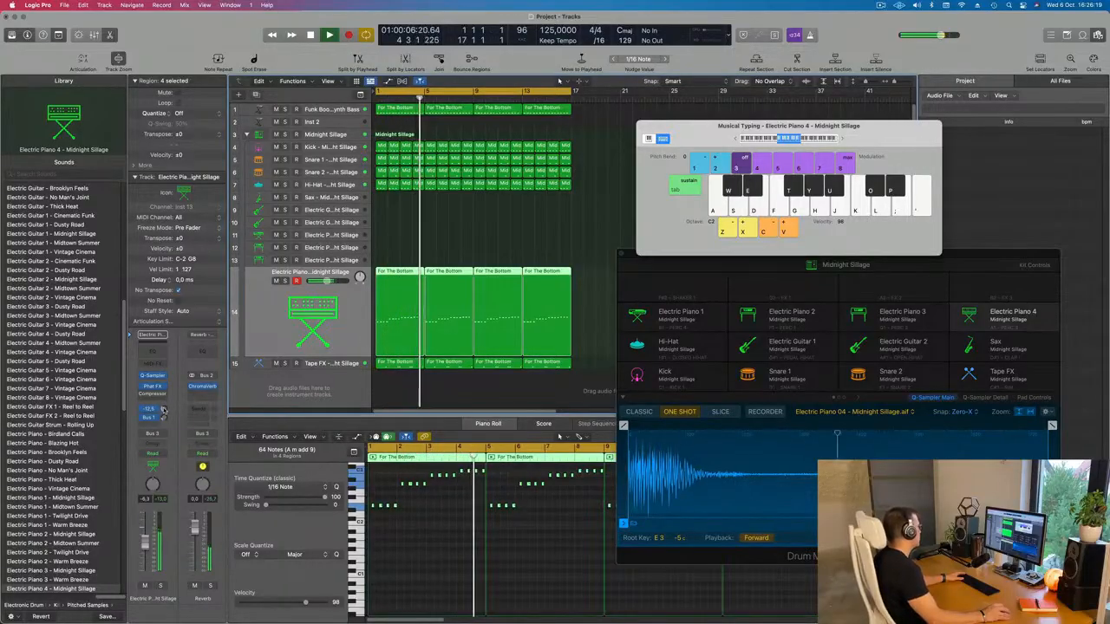
drag(164, 418, 166, 411)
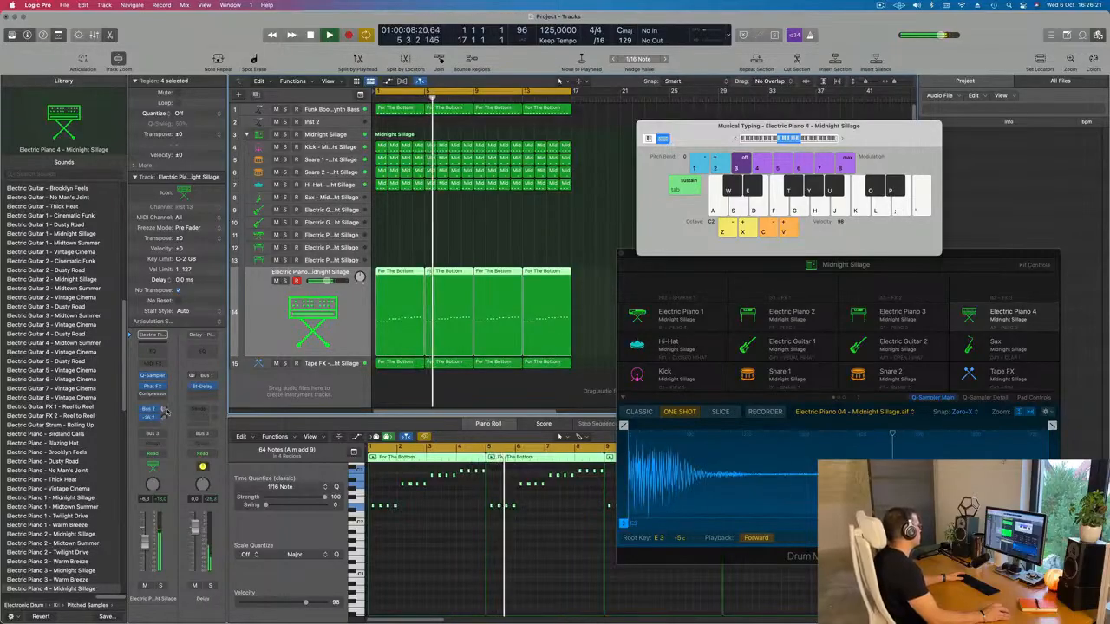
- Select the Electric Piano 3 track, restart playback and audition its sound one octave higher, at octave C3
click(514, 235)
key(Up)
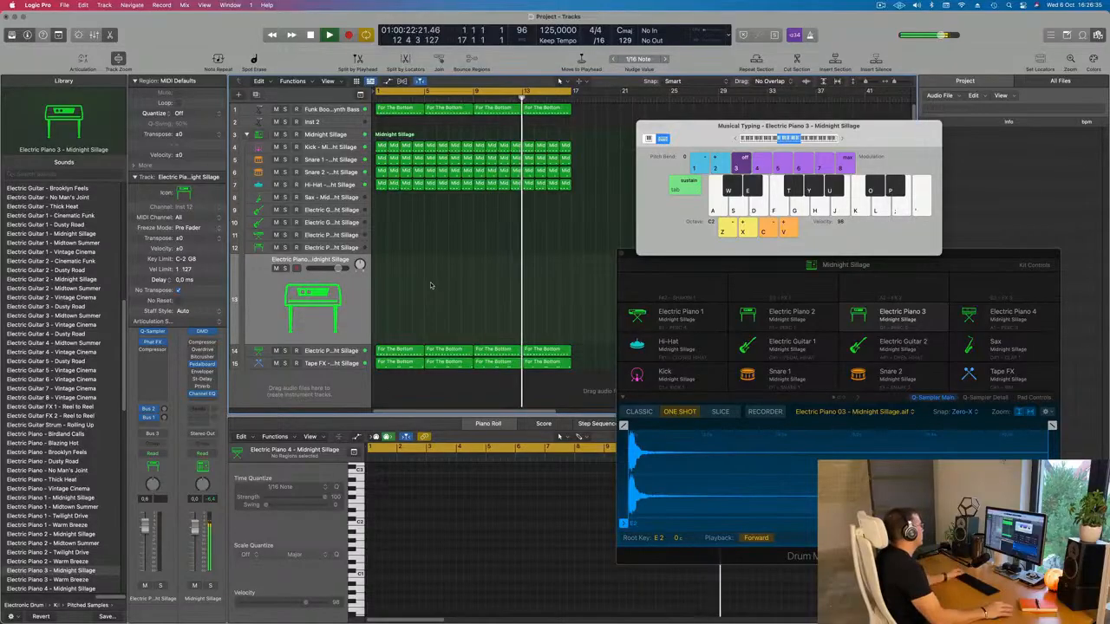
key(Return)
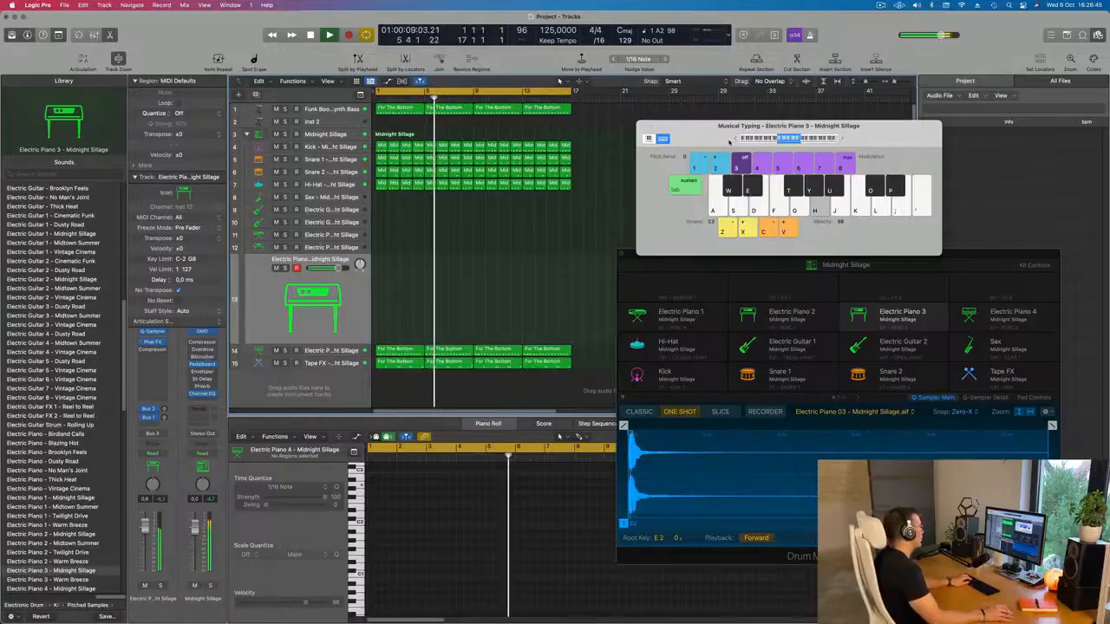
click(842, 139)
key(h)
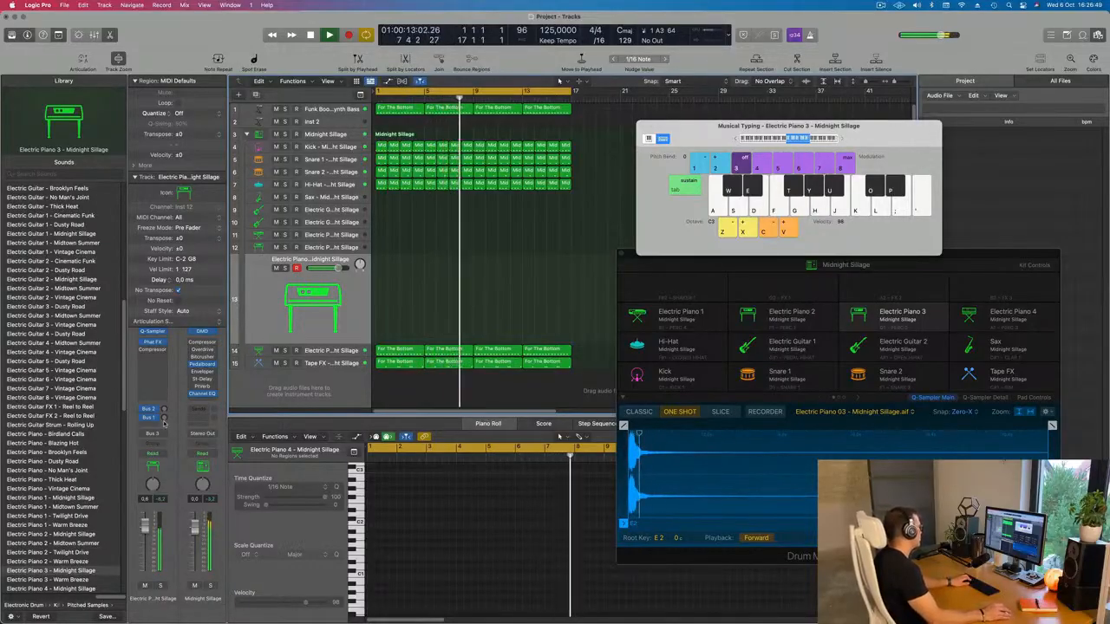
- Raise the Electric Piano 3 track's Bus 1 delay and Bus 2 reverb sends while playing test notes
drag(164, 418, 165, 413)
key(h)
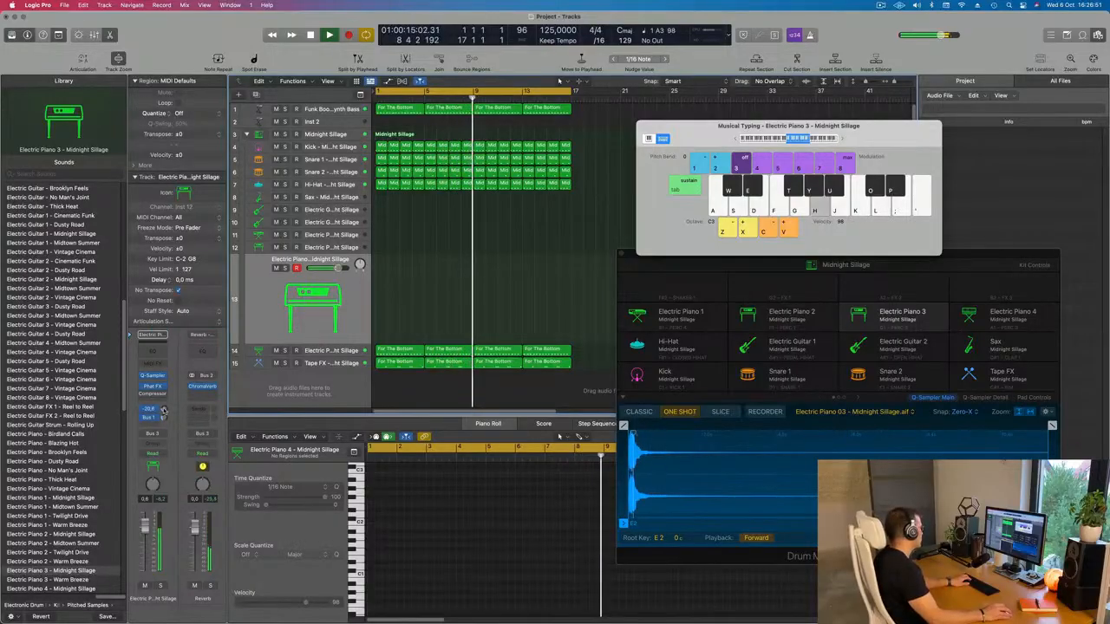
key(g)
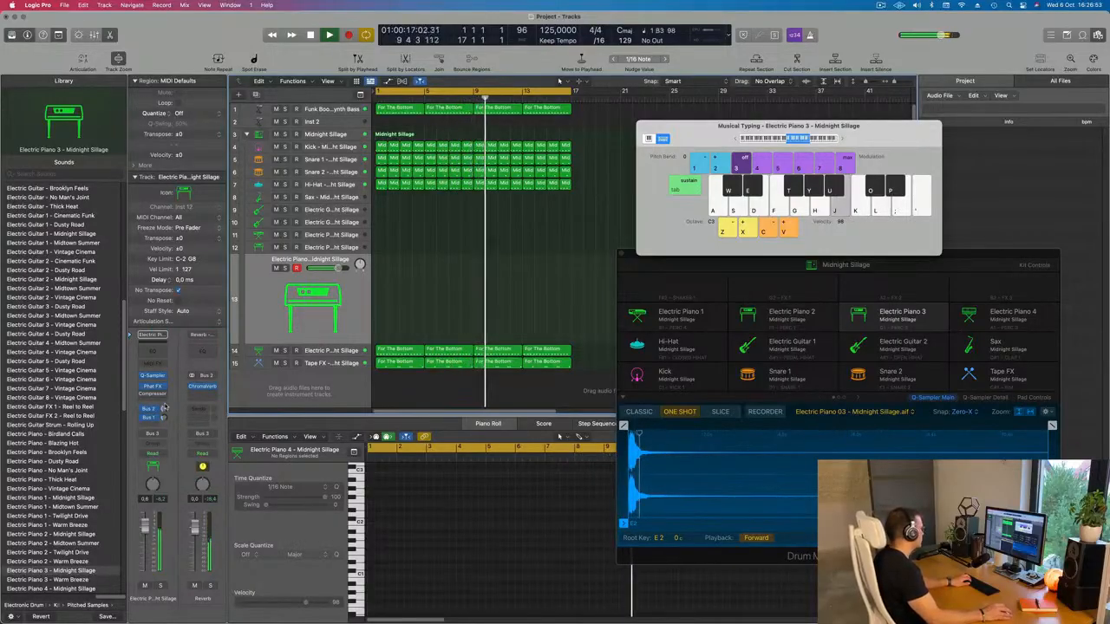
key(z)
key(g)
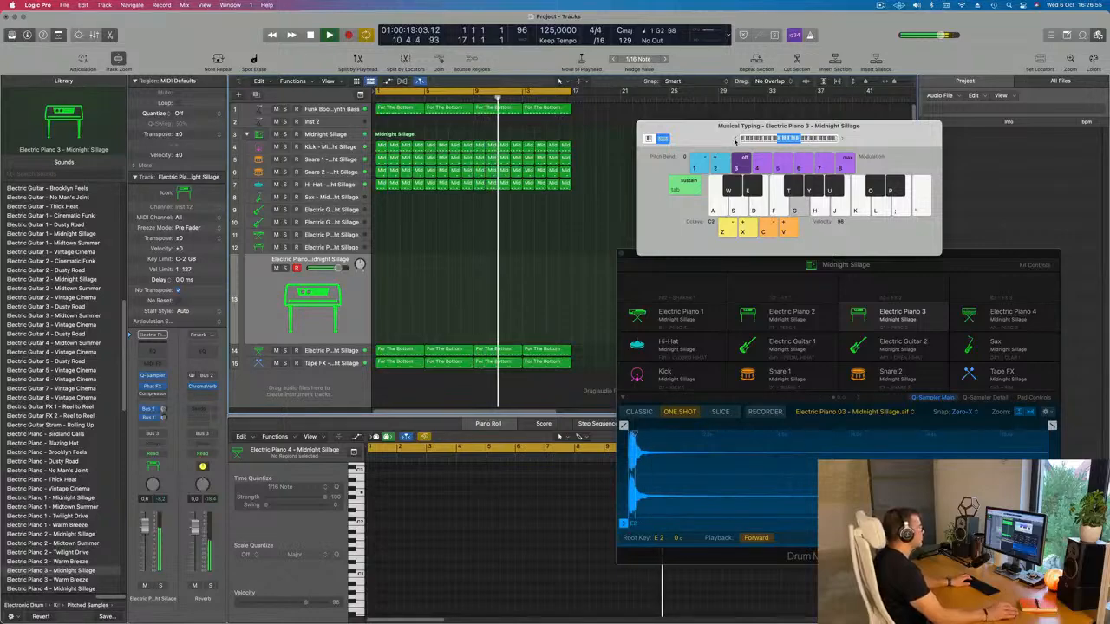
- Lower the Electric Piano 3 track's volume to -6.4 dB and try out further notes in different octaves over the beat
key(g)
key(h)
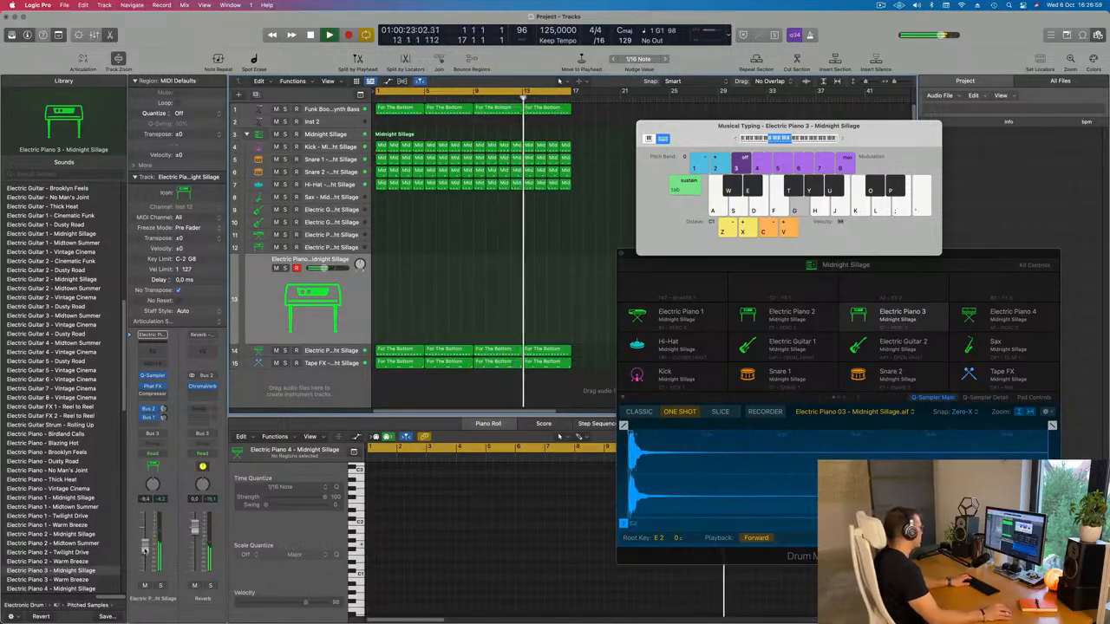
key(h)
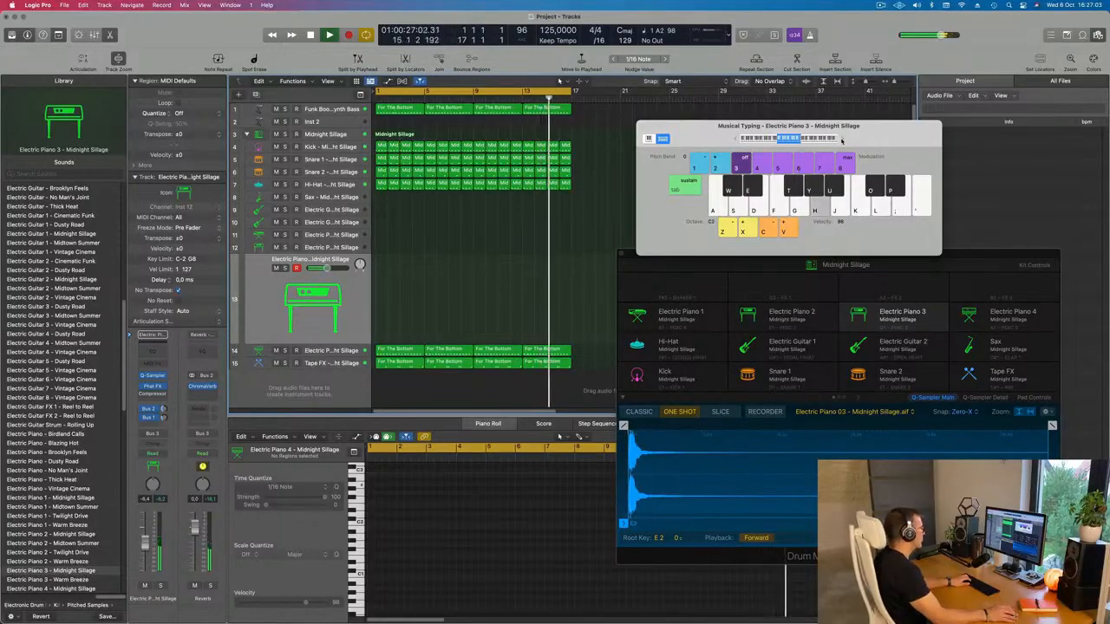
key(semicolon)
key(l)
key(k)
key(j)
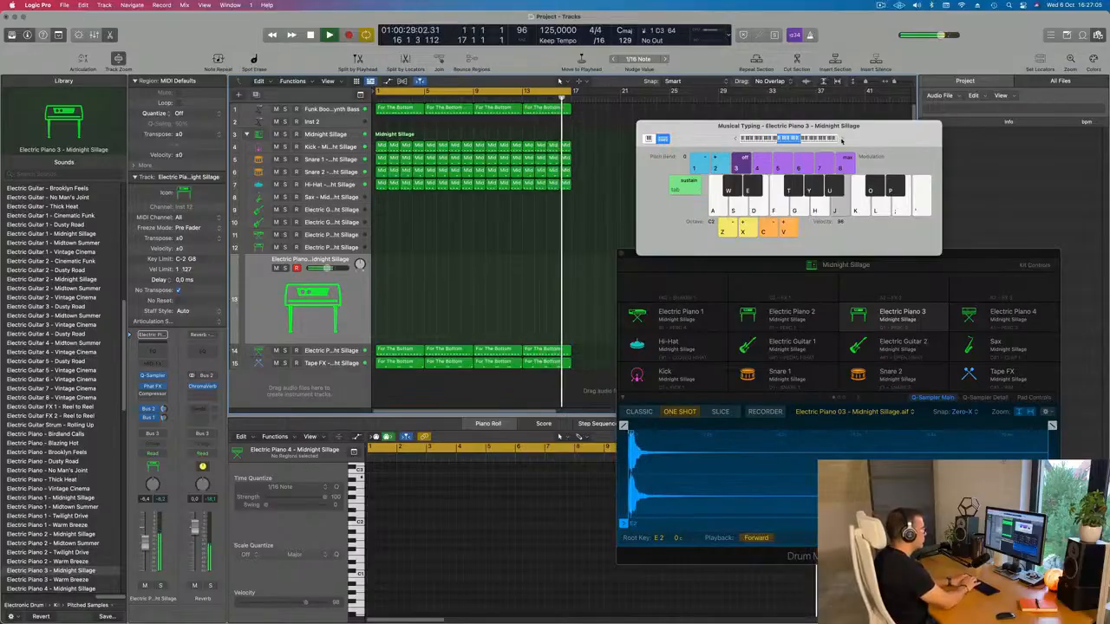
key(semicolon)
key(j)
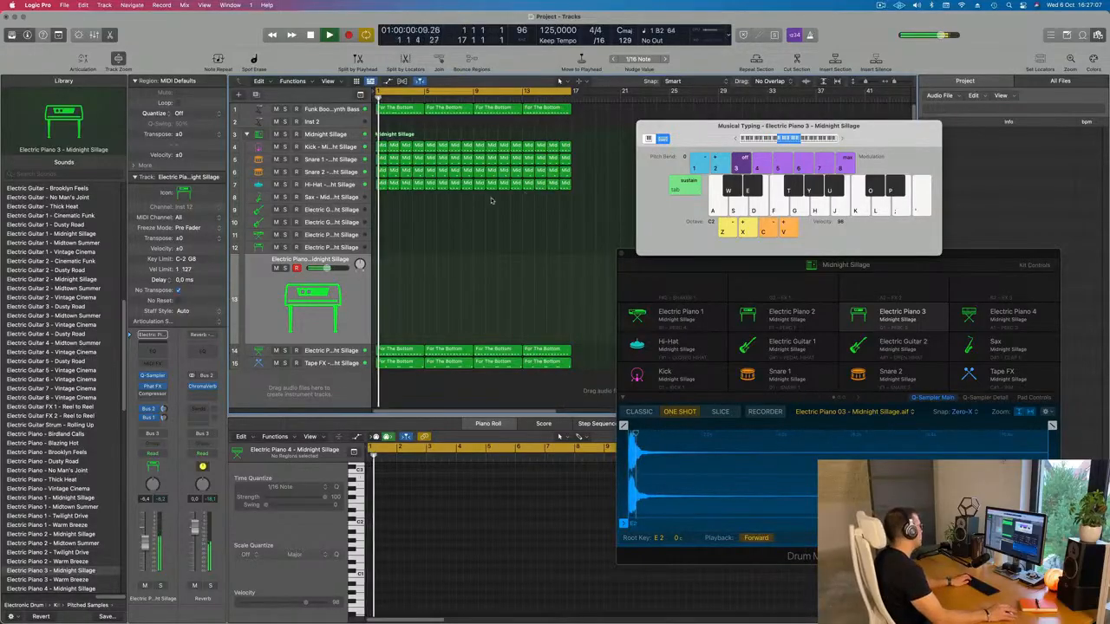
- Select the Electric Piano 2 track, raise its Bus 2 reverb send and audition notes at octaves C2 and C3
click(306, 247)
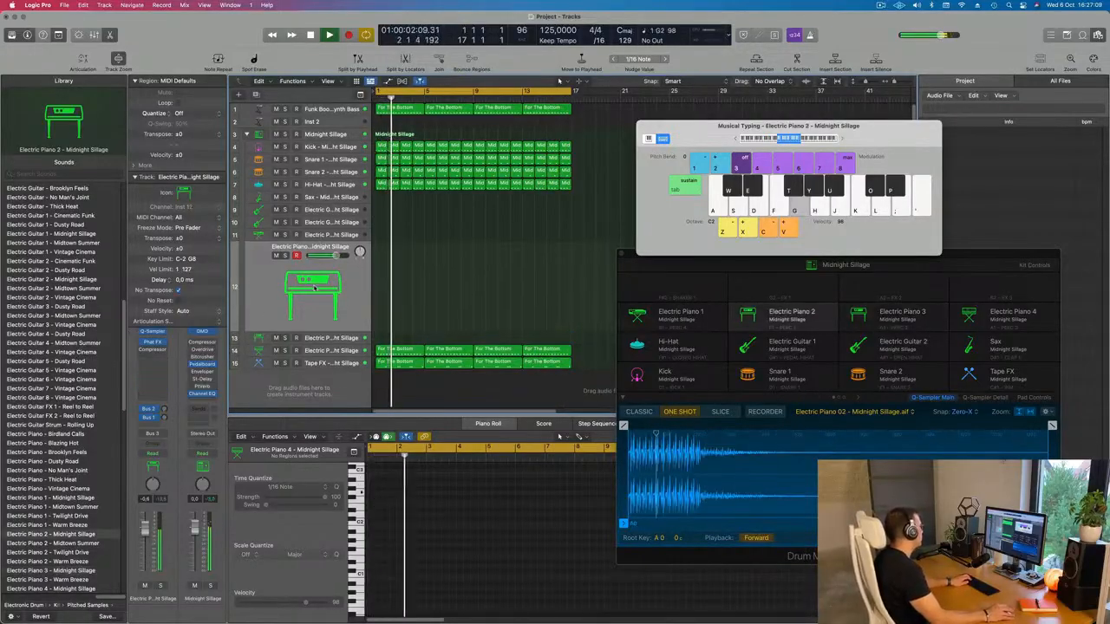
key(h)
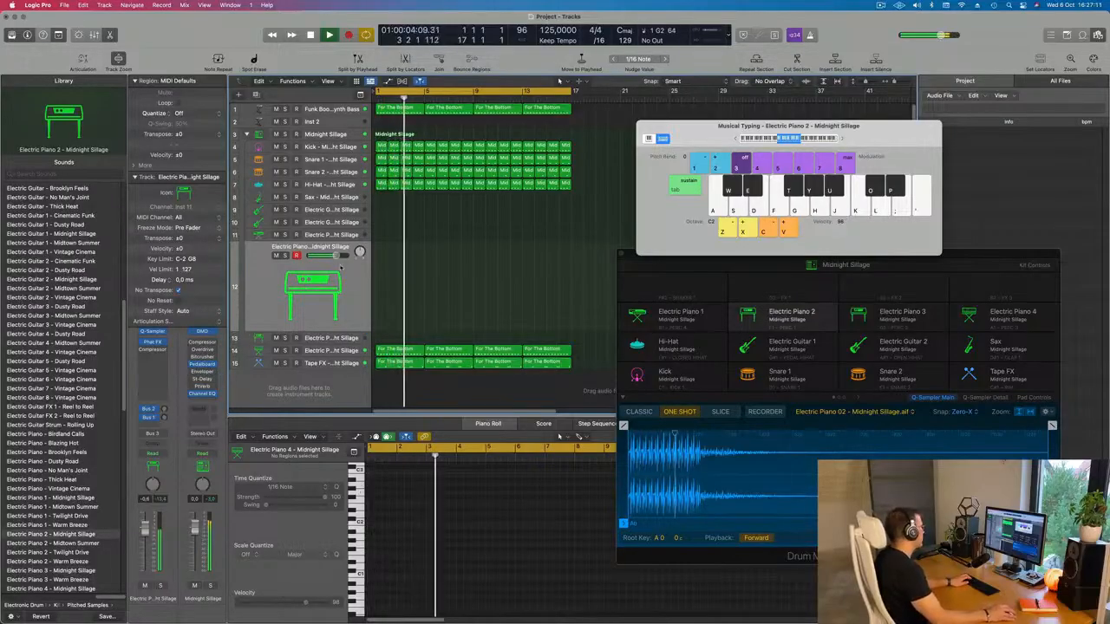
key(g)
drag(164, 410, 166, 412)
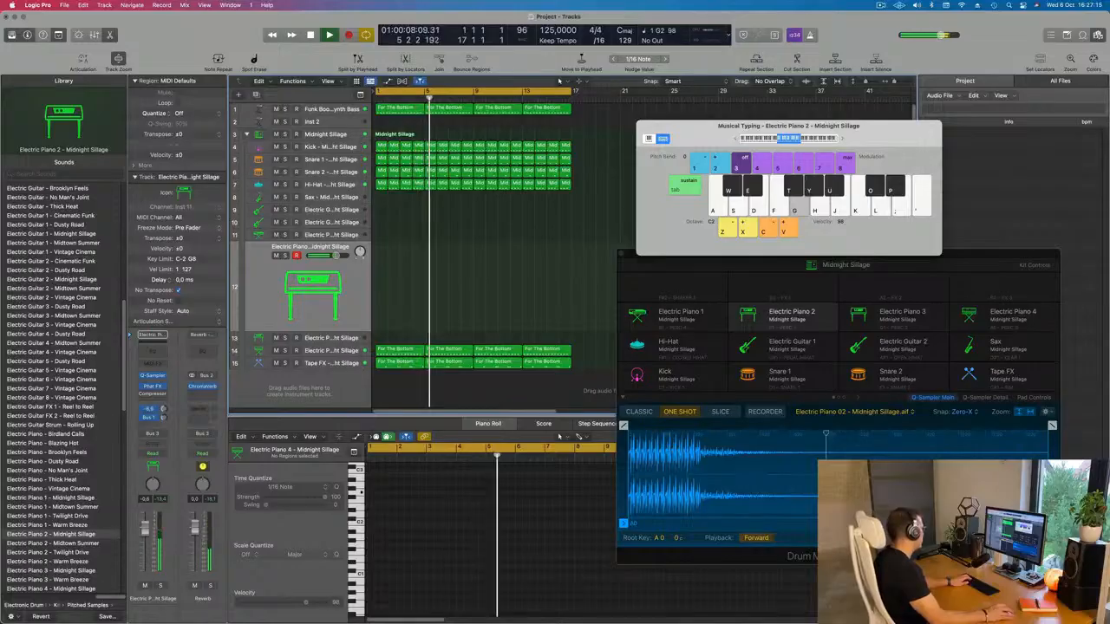
key(h)
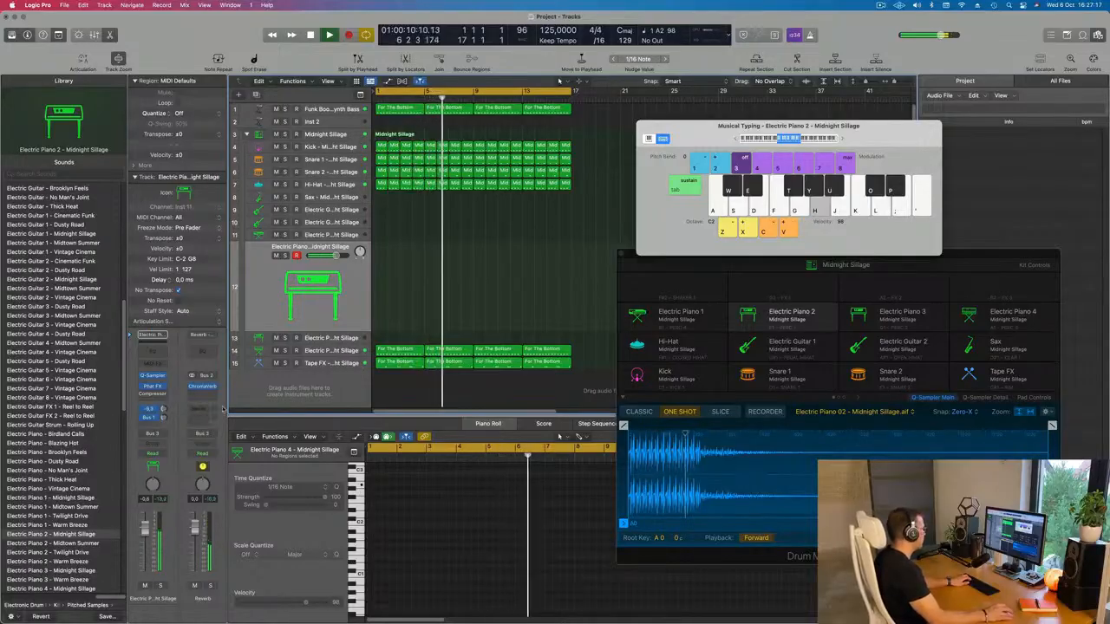
key(j)
click(842, 139)
key(g)
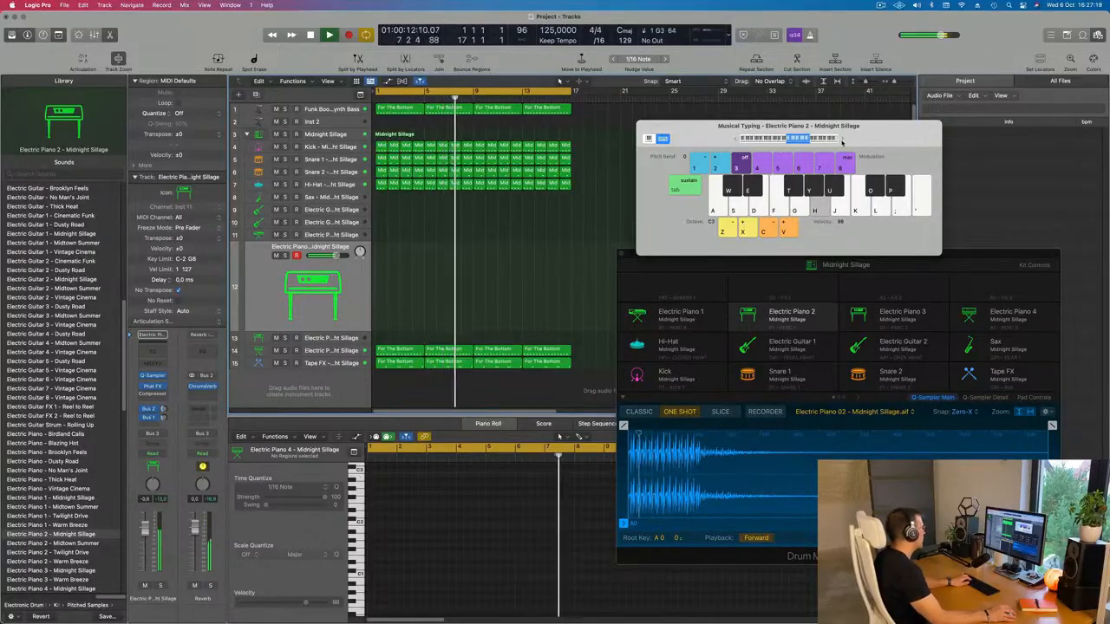
key(j)
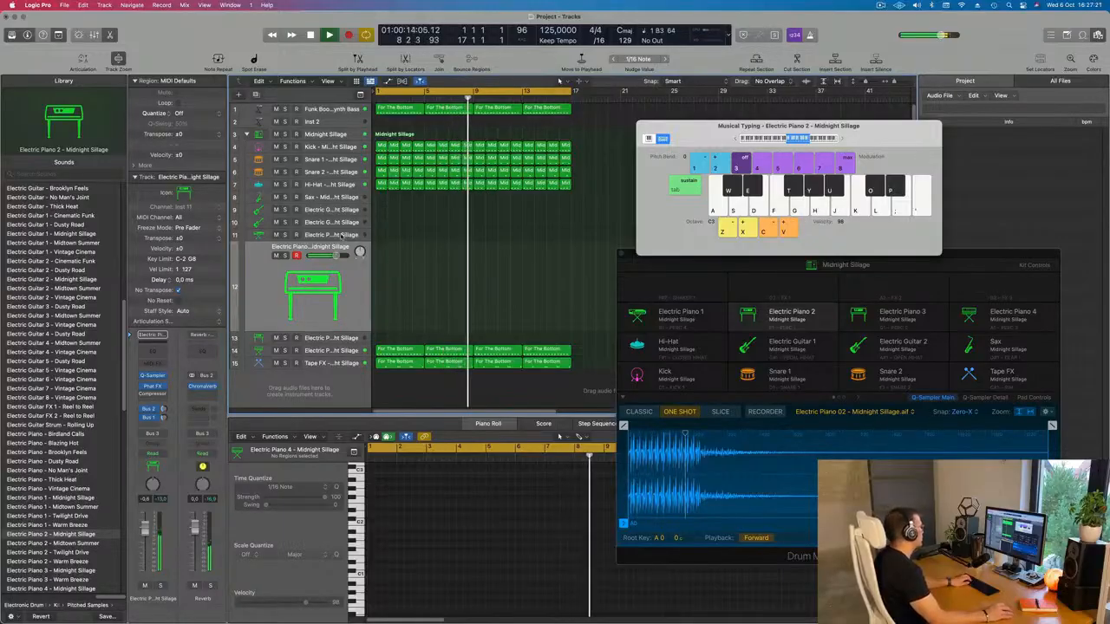
- Select the Electric Piano 1 track and audition G, A and F notes over the beat, going down to octave C2
click(355, 236)
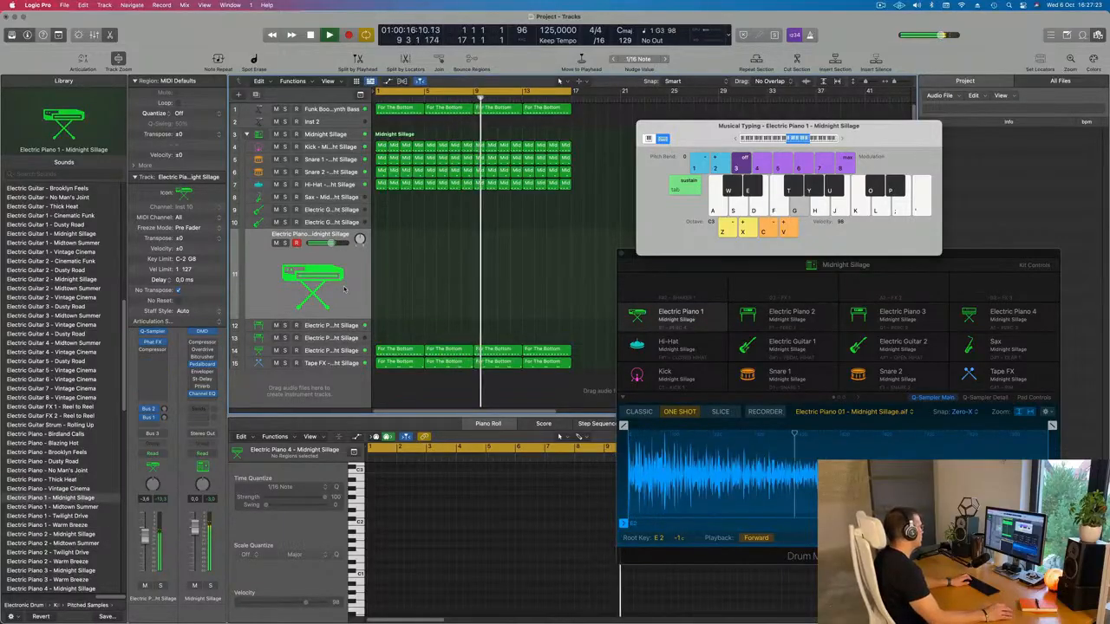
key(g)
key(g)
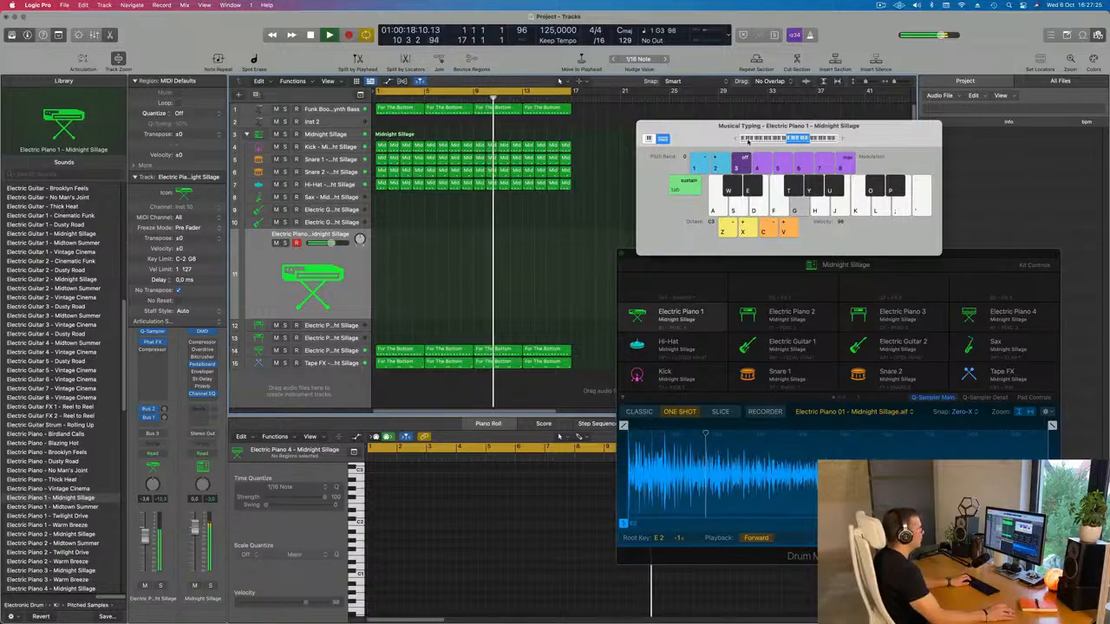
key(h)
key(h)
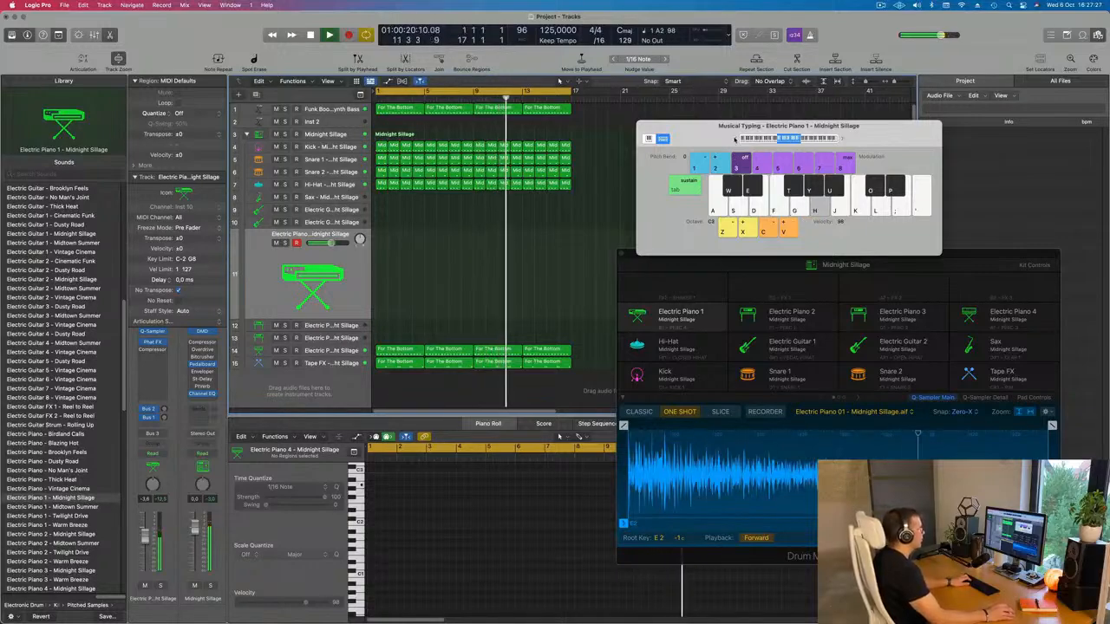
key(h)
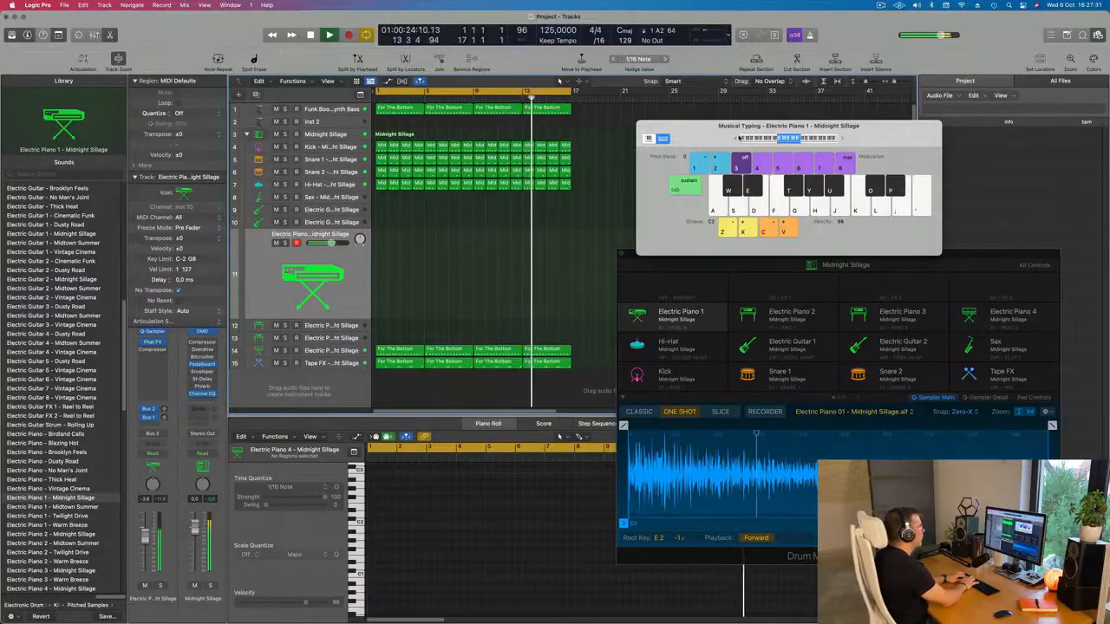
key(f)
key(f)
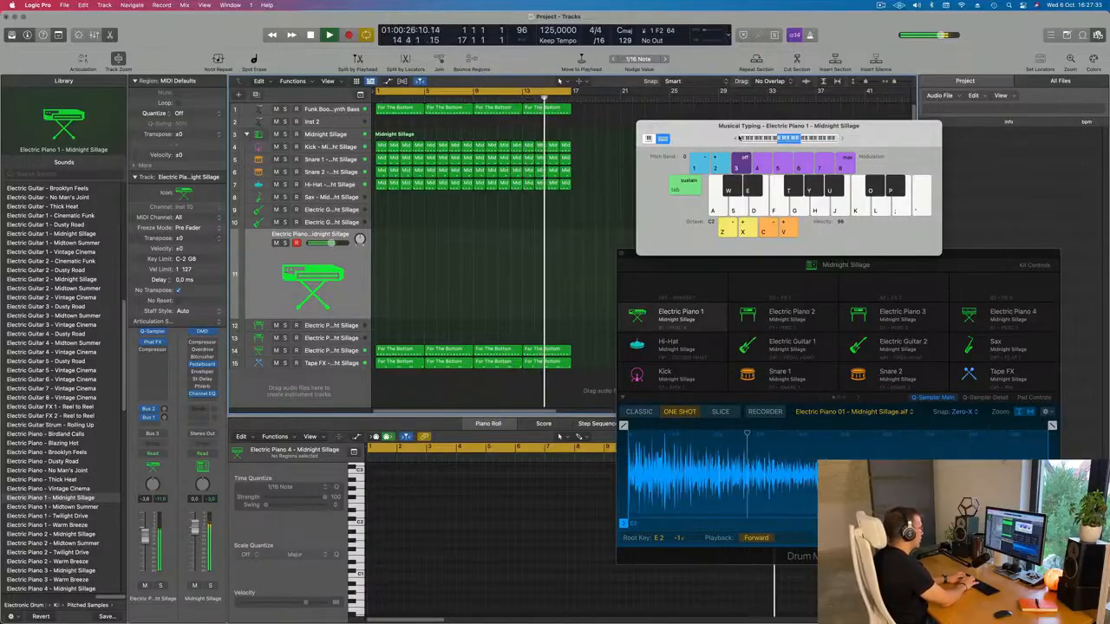
- Audition F, E, G, D and B notes on the Electric Piano 1 track at octave C2 over the beat
key(f)
key(d)
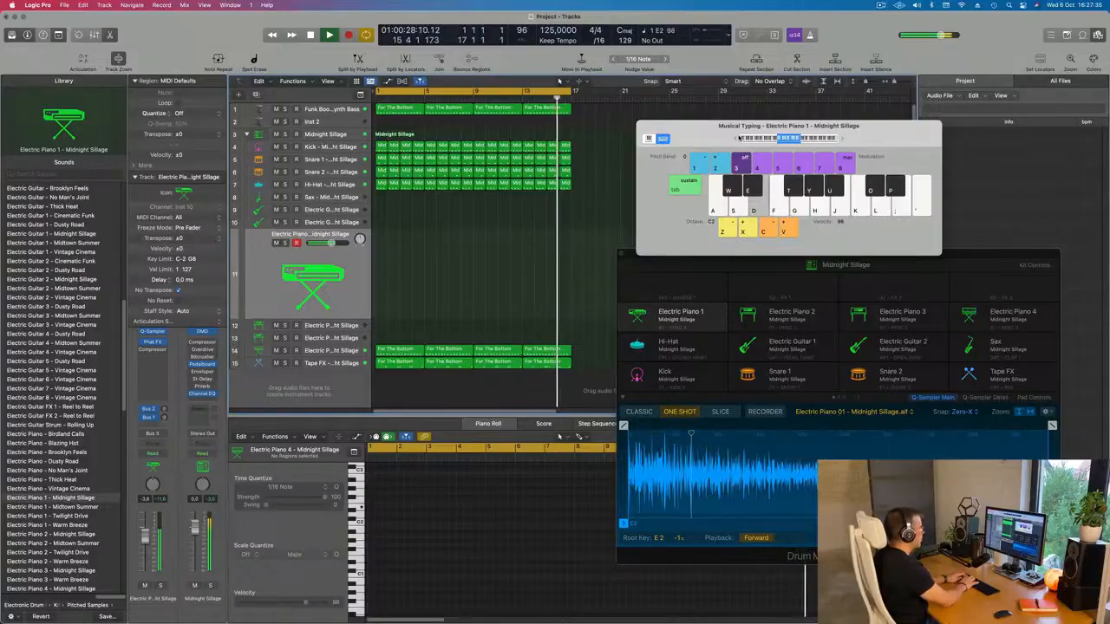
key(g)
key(s)
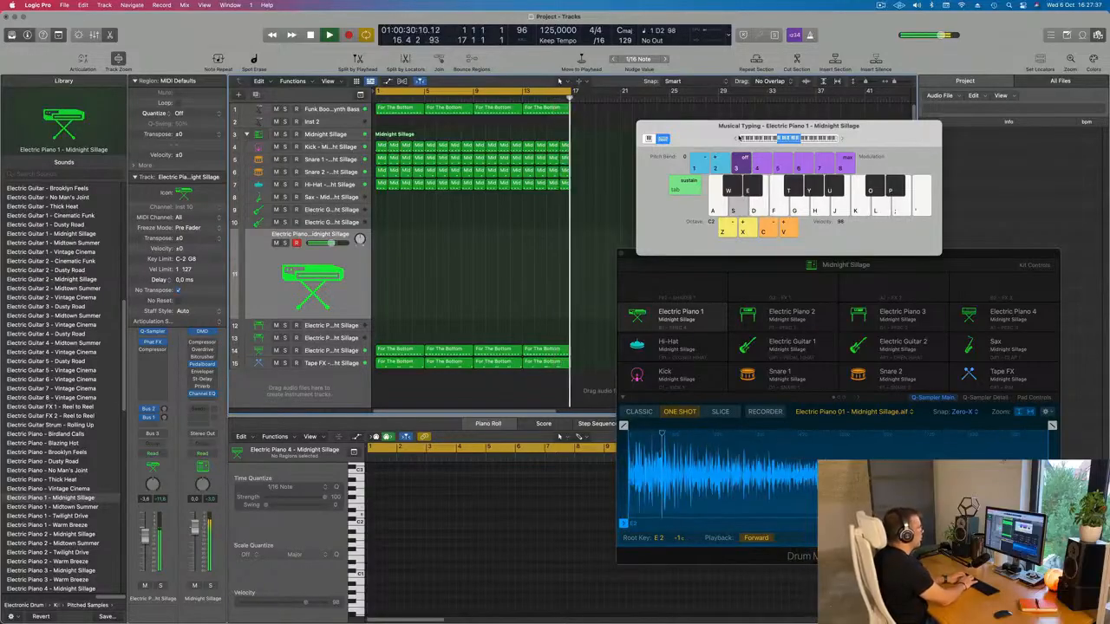
key(d)
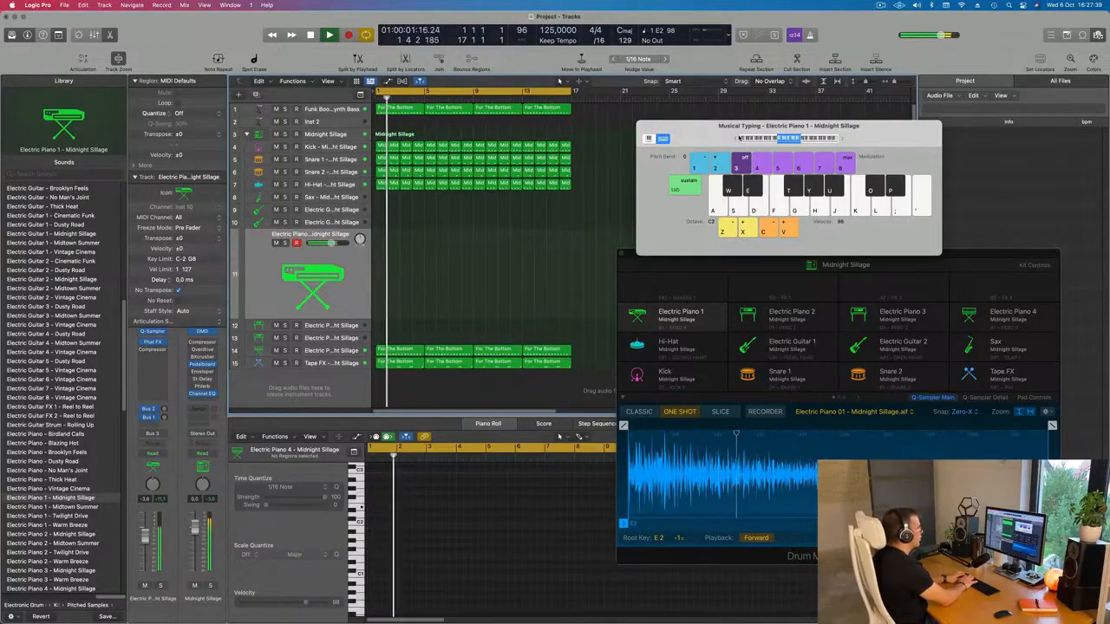
key(j)
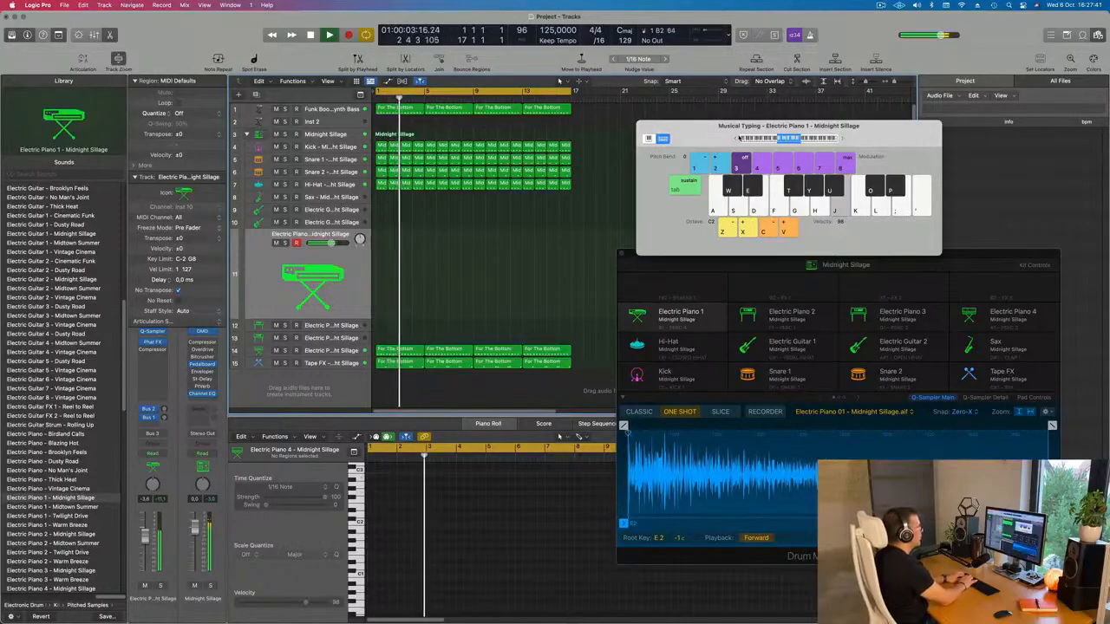
key(j)
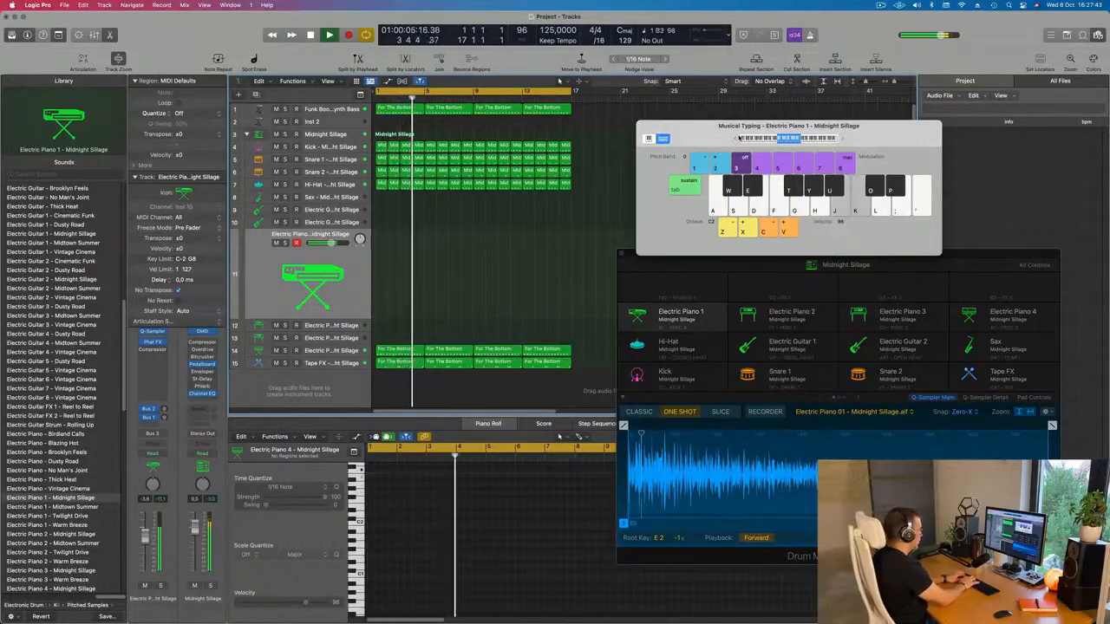
key(d)
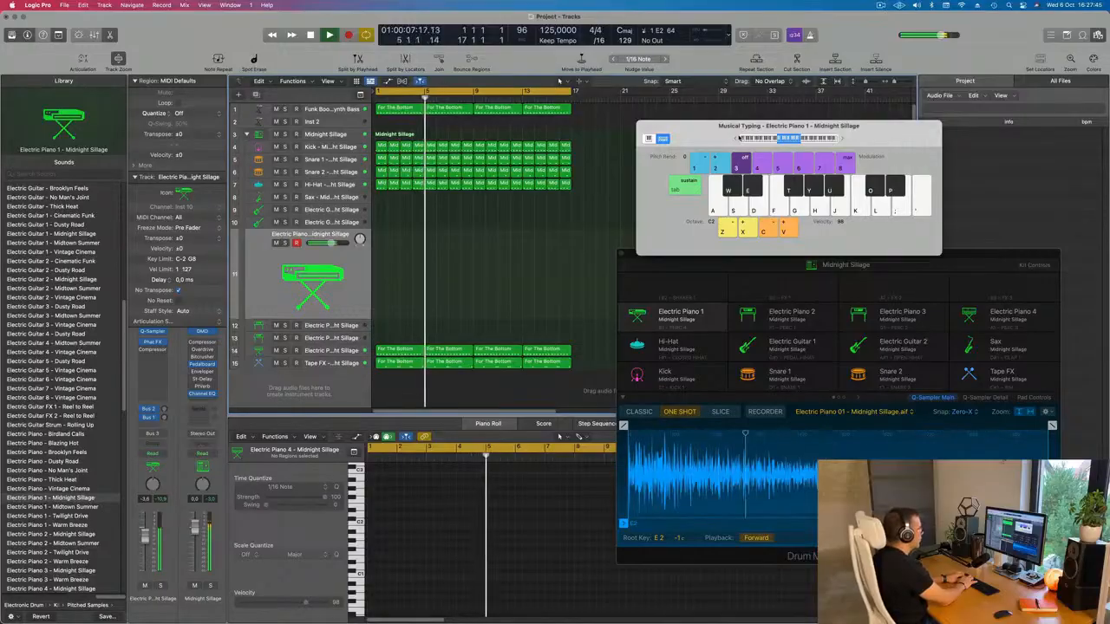
key(j)
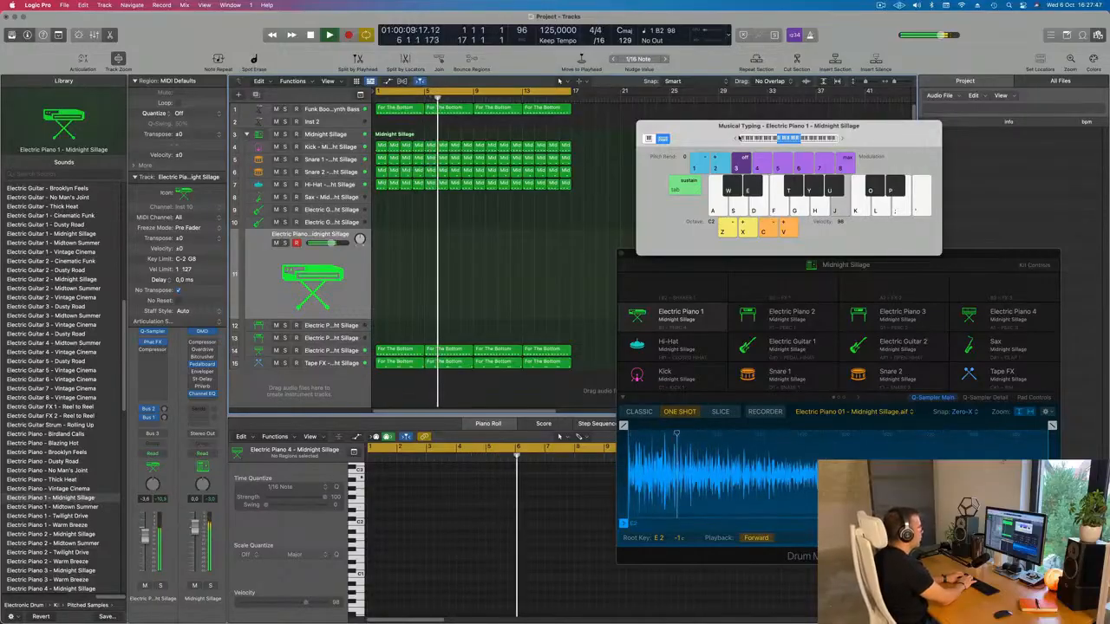
key(j)
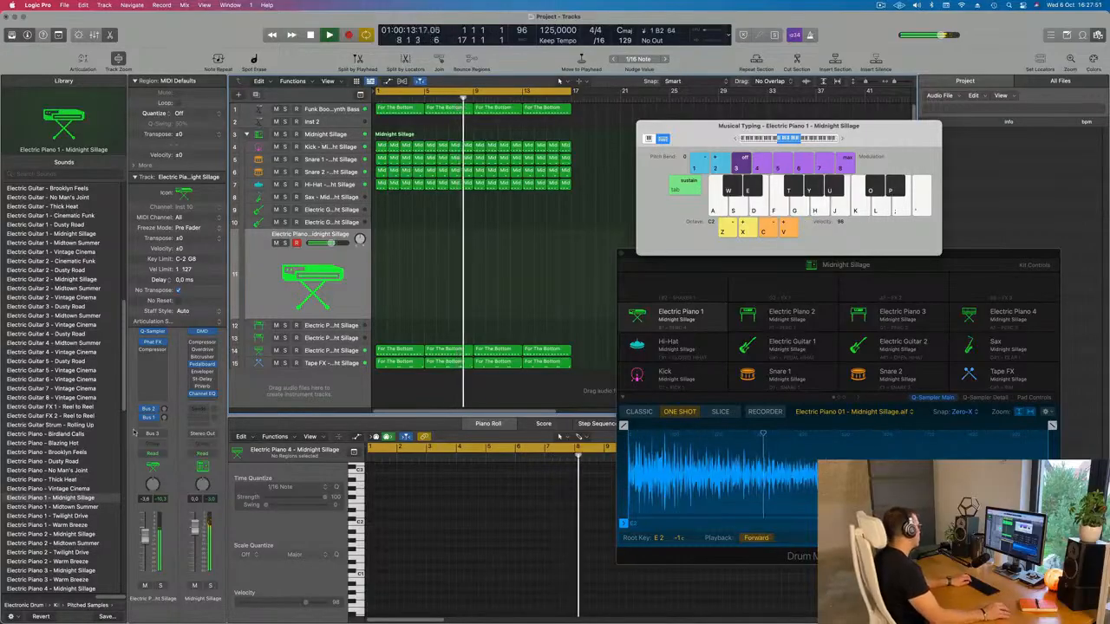
- Raise the Electric Piano 1 track's Bus 2 reverb send and audition A and B notes with it over the beat
key(h)
drag(164, 410, 164, 401)
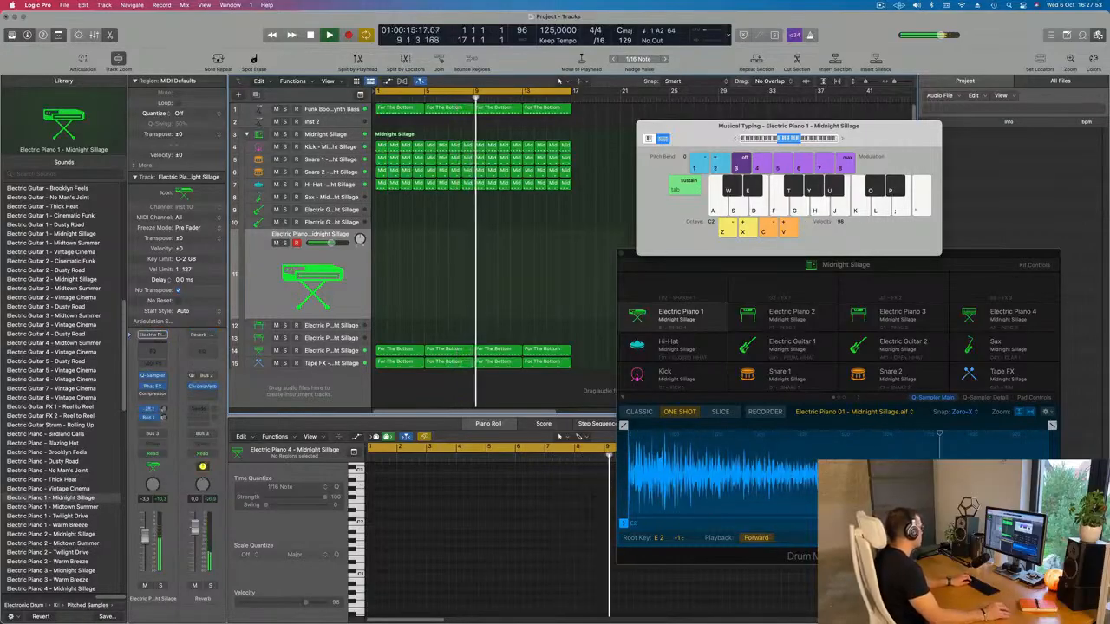
key(h)
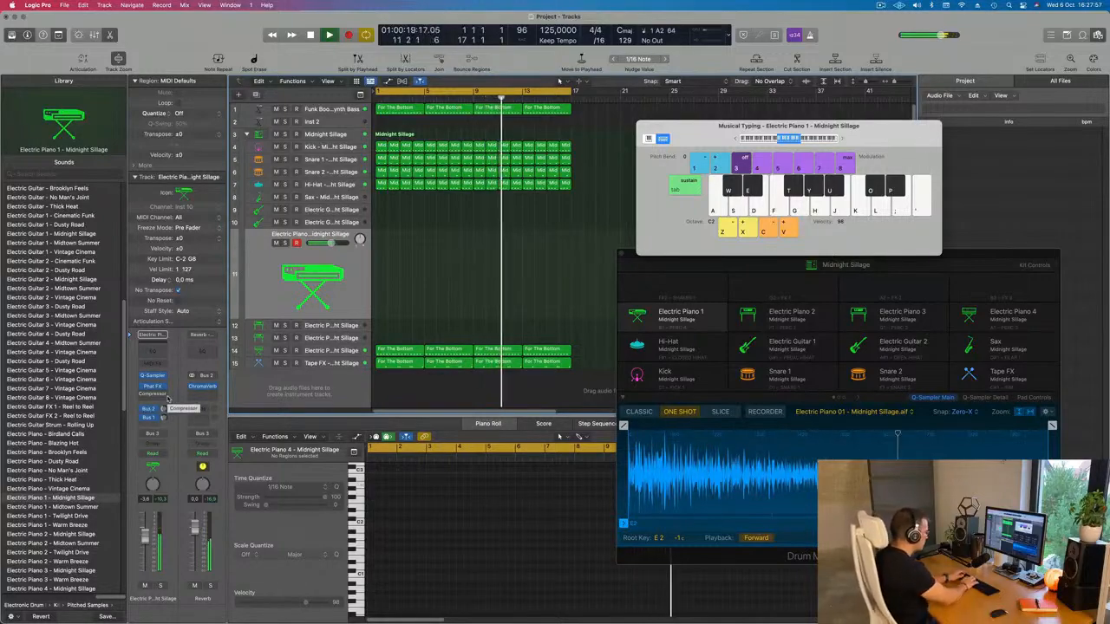
key(h)
key(j)
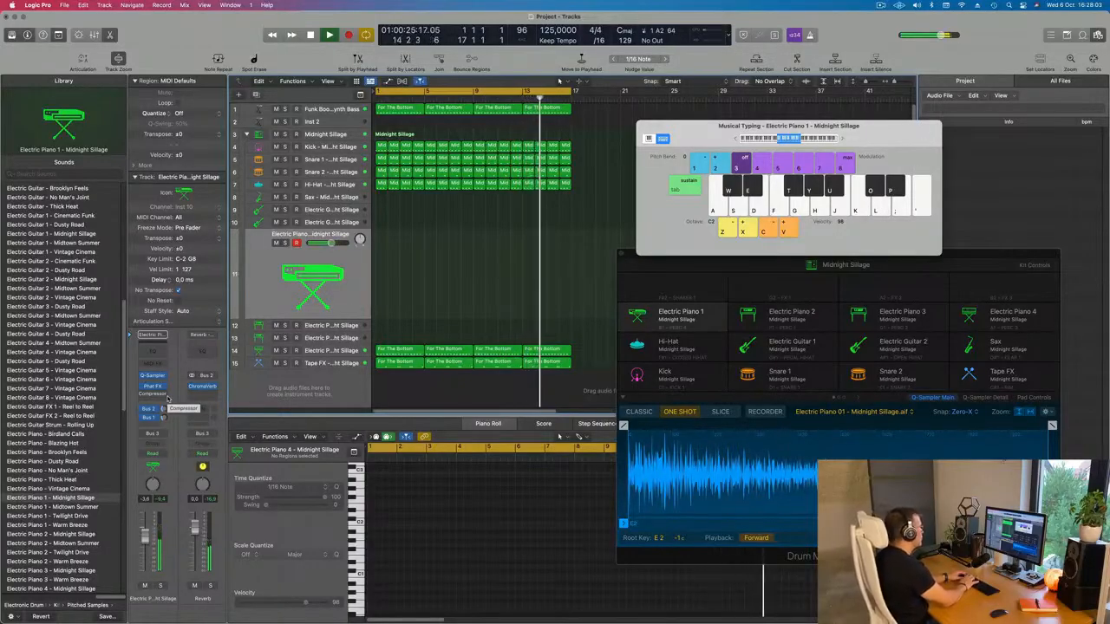
key(h)
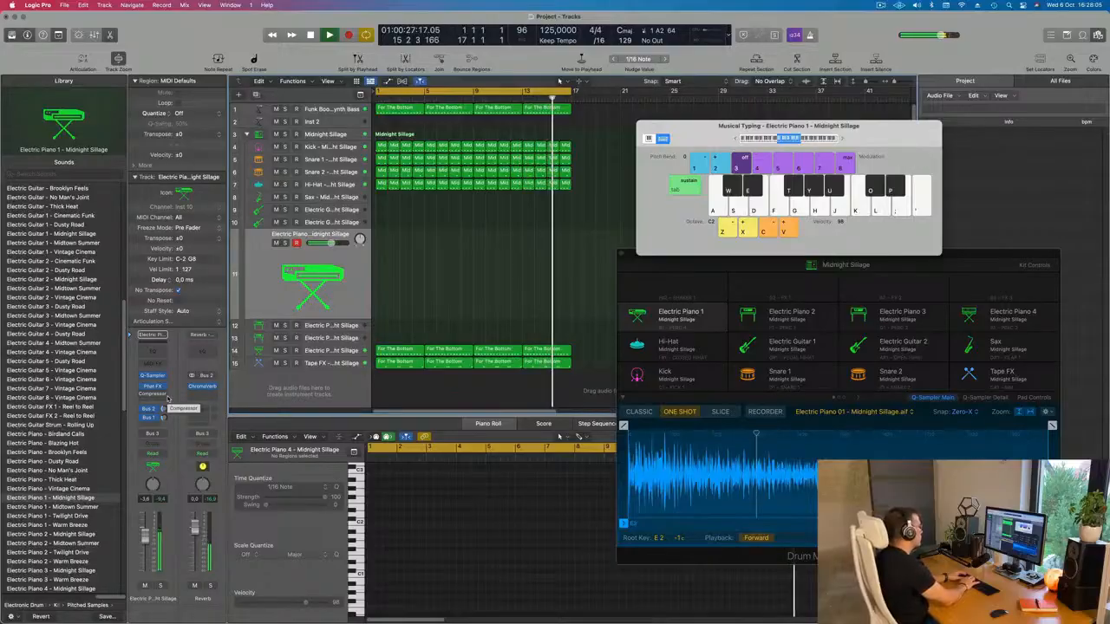
- Record a two-bar rhythm of repeated A notes on the Electric Piano 1 track from bar 1
key(r)
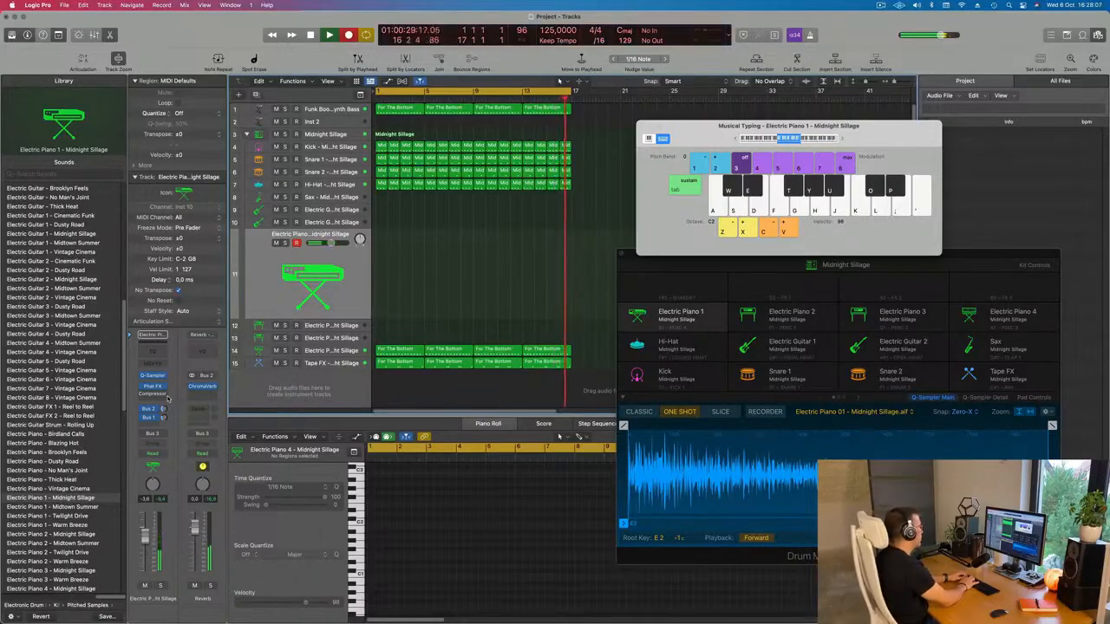
key(h)
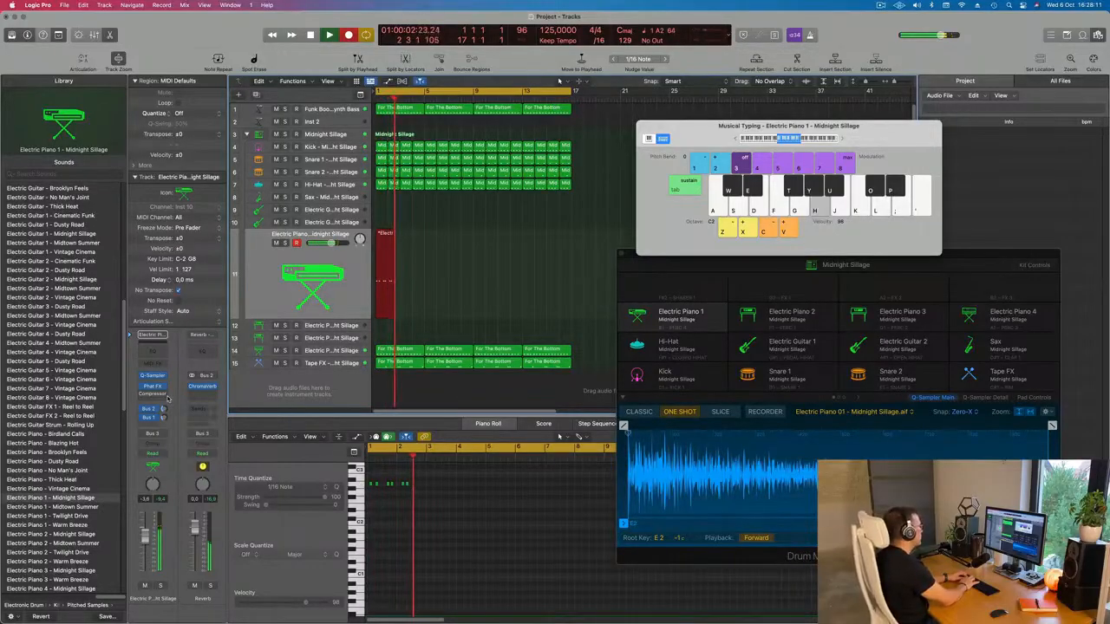
key(space)
key(space)
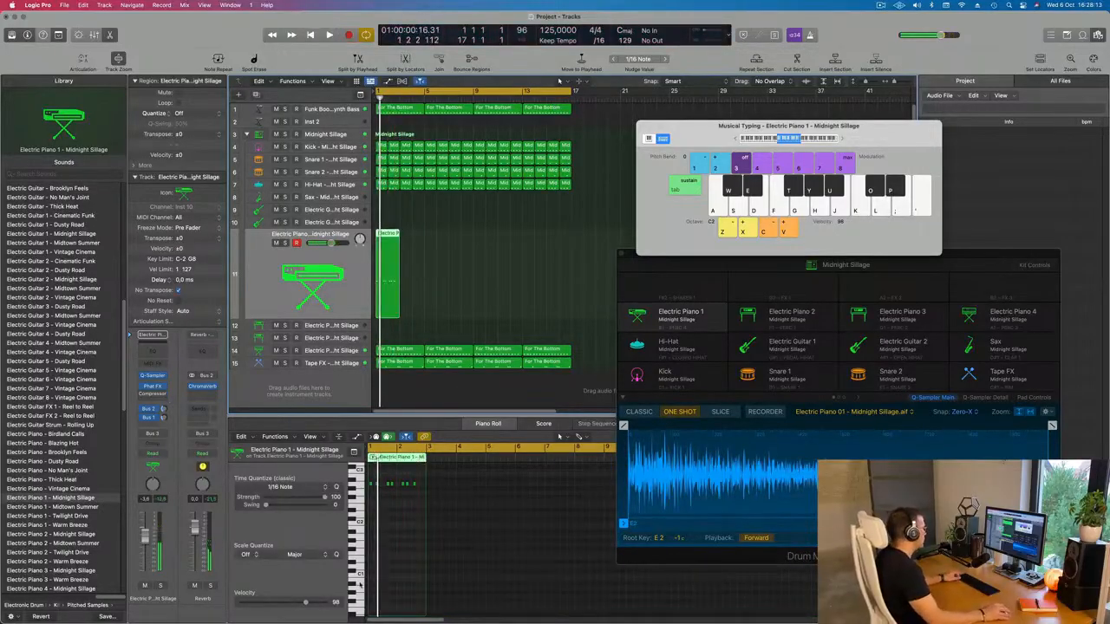
- Move the third note of the recorded Electric Piano 1 phrase one sixteenth earlier in the Piano Roll
click(397, 545)
key(super+a)
key(space)
scroll(396, 532, up, 3)
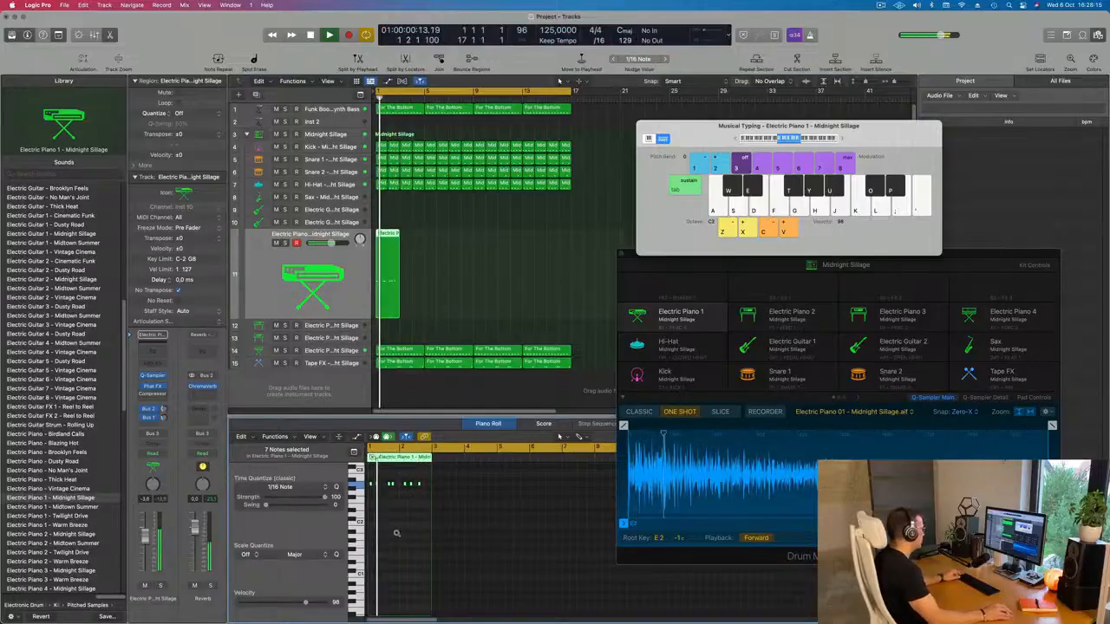
ctrl+alt+click(401, 533)
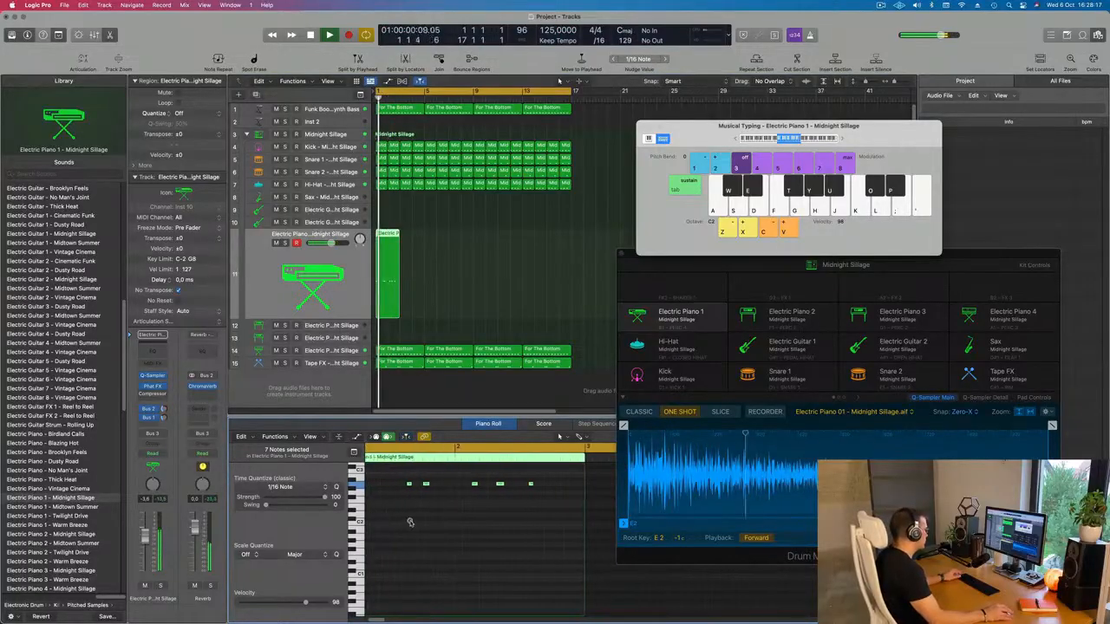
scroll(421, 521, left, 2)
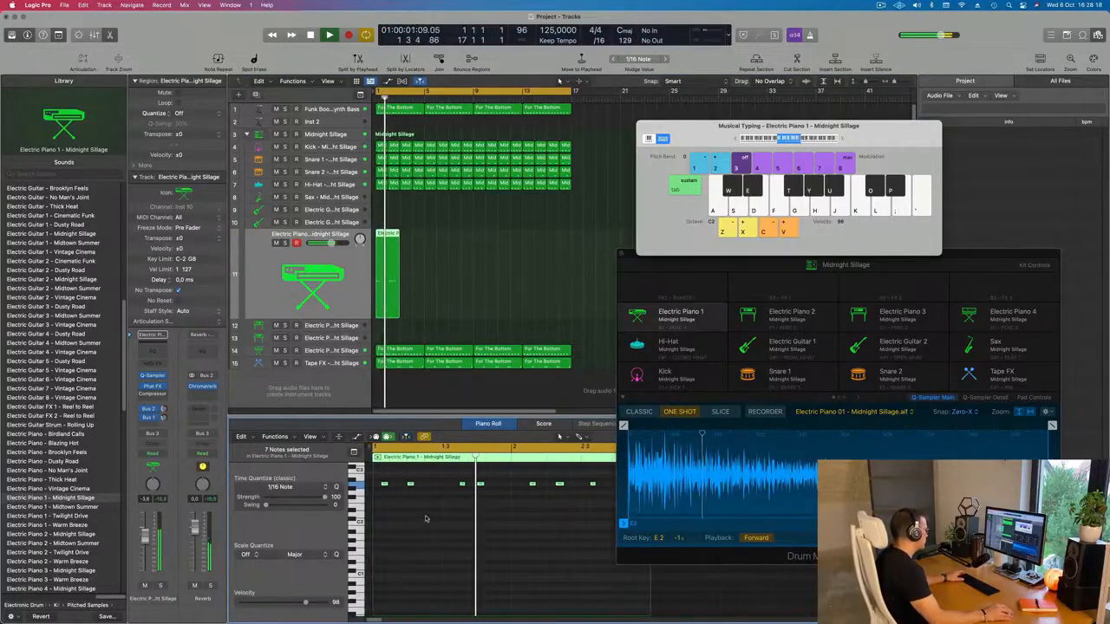
click(460, 484)
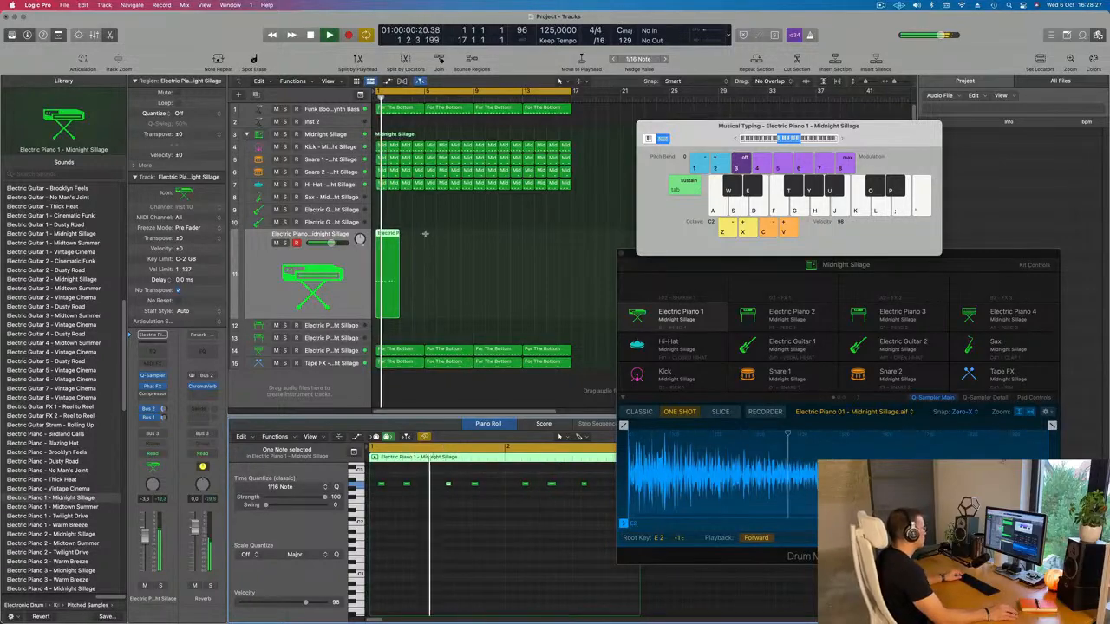
- Split the Electric Piano 1 region at bar 2 and delete its second half, keeping only the first bar
key(super+Down)
key(super+Down)
key(super+Down)
key(super+Down)
key(space)
key(super+Right)
key(super+Right)
key(super+Right)
key(super+Right)
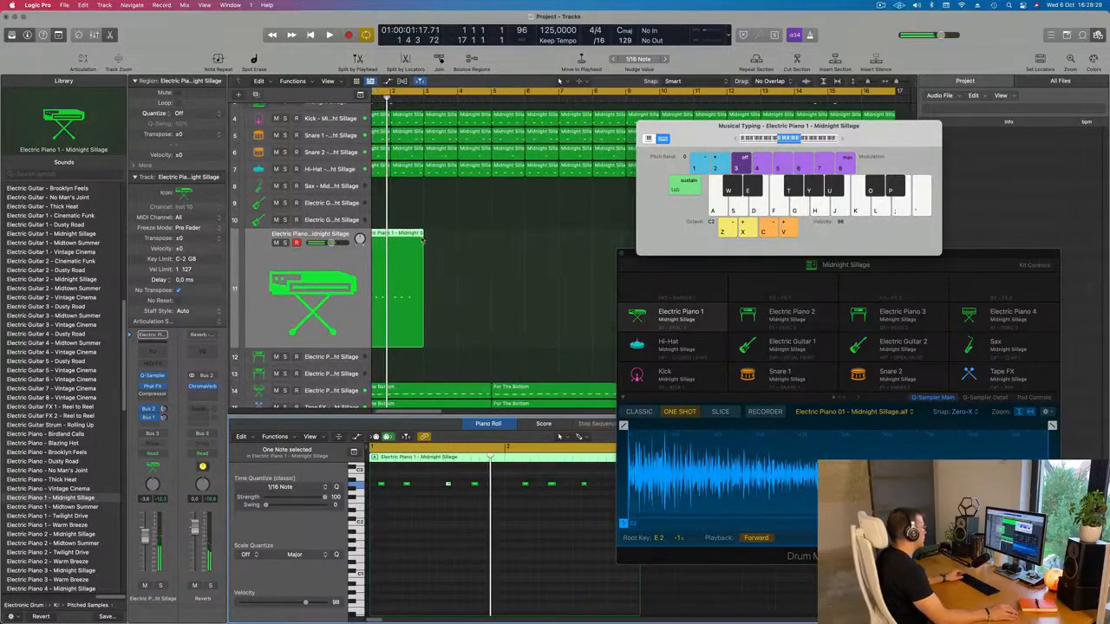
super+double_click(409, 235)
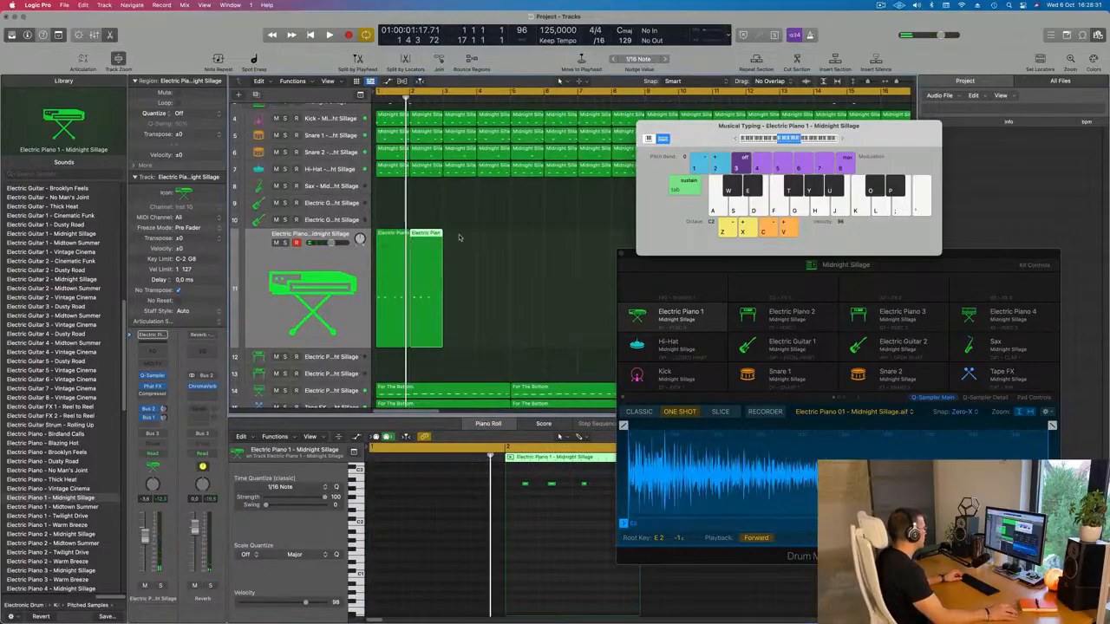
drag(459, 258, 442, 253)
key(BackSpace)
- Repeat the one-bar Electric Piano 1 region across the 16-bar beat, shifting the Musical Typing window out of the way
key(super+Left)
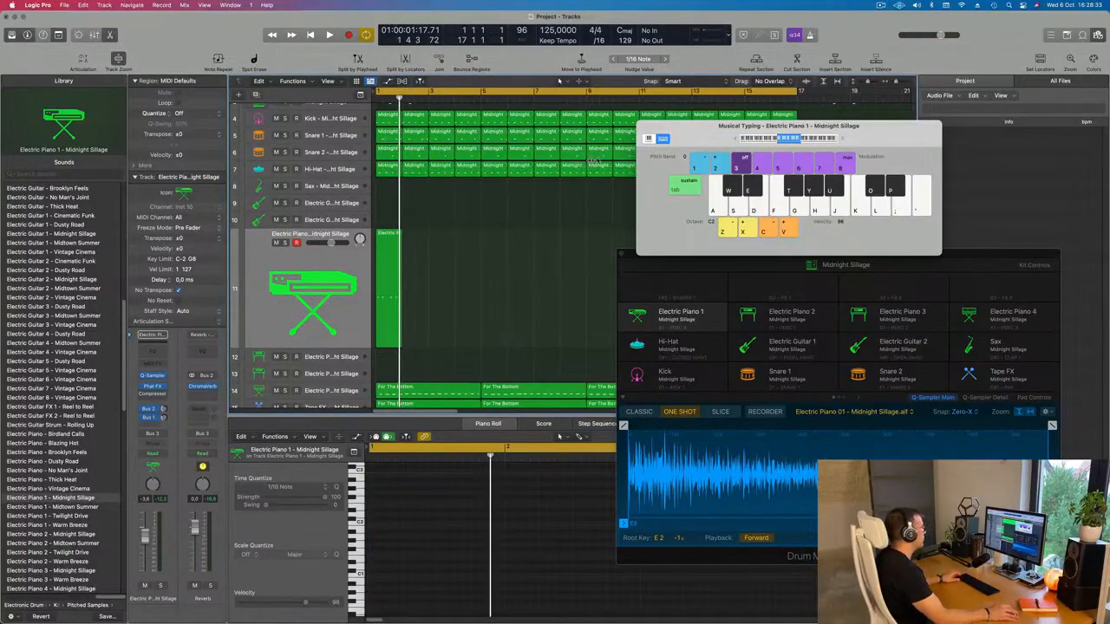
click(394, 284)
key(super+r)
key(super+r)
key(super+r)
key(super+r)
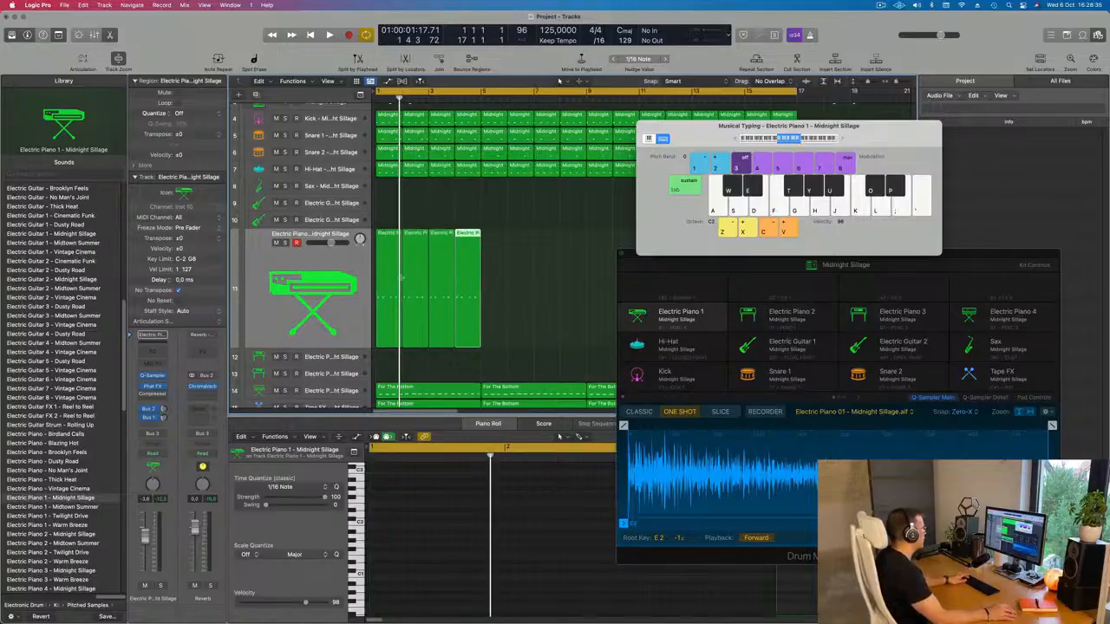
drag(665, 148, 934, 158)
key(super+r)
key(super+r)
key(super+r)
key(super+r)
key(super+r)
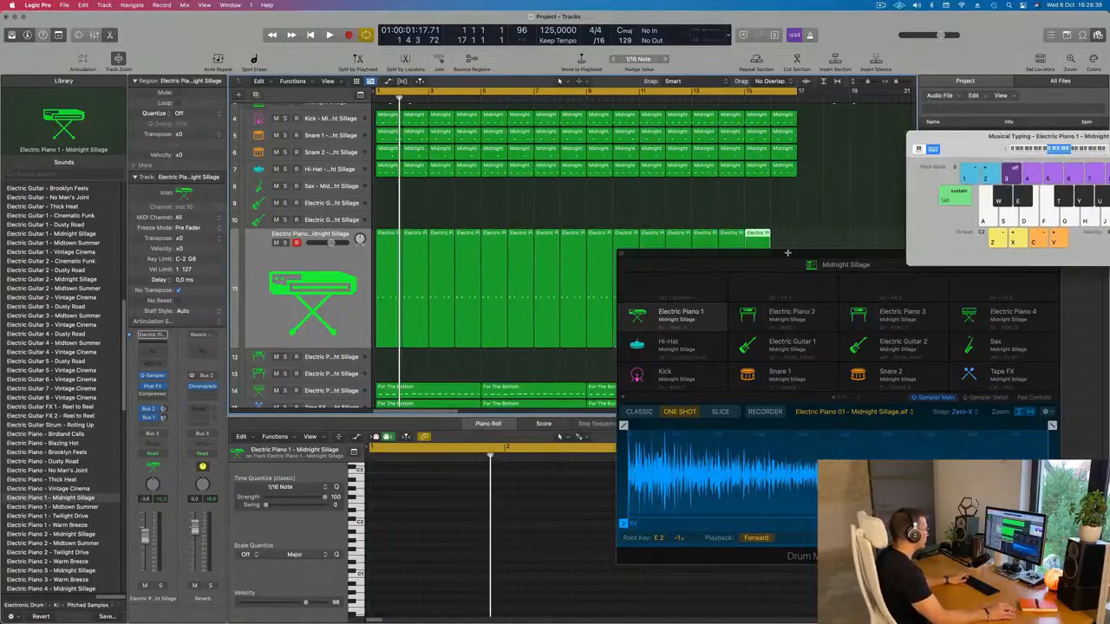
- Play the beat with the new piano part while moving the Drum Machine Designer window aside and checking its pad pages
drag(788, 252, 568, 158)
key(space)
click(633, 298)
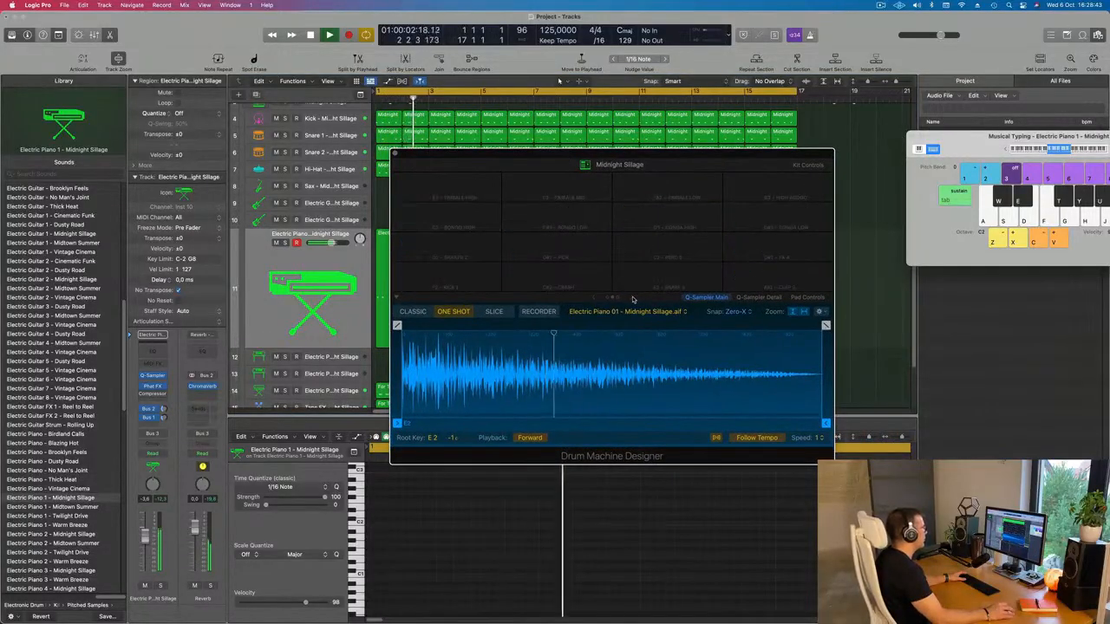
click(618, 298)
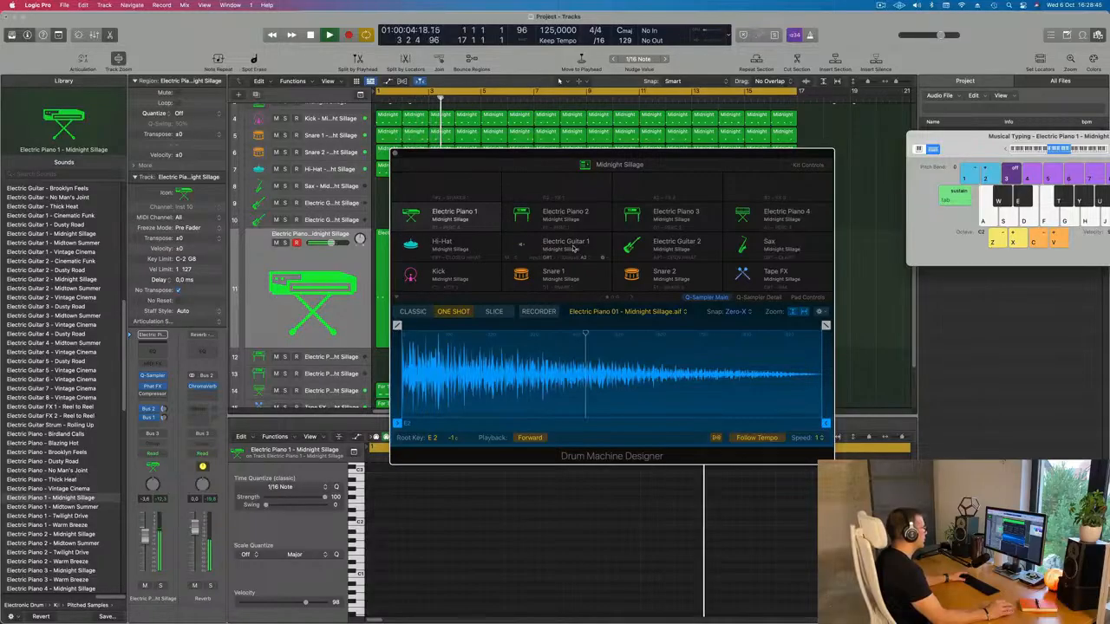
drag(684, 153, 830, 180)
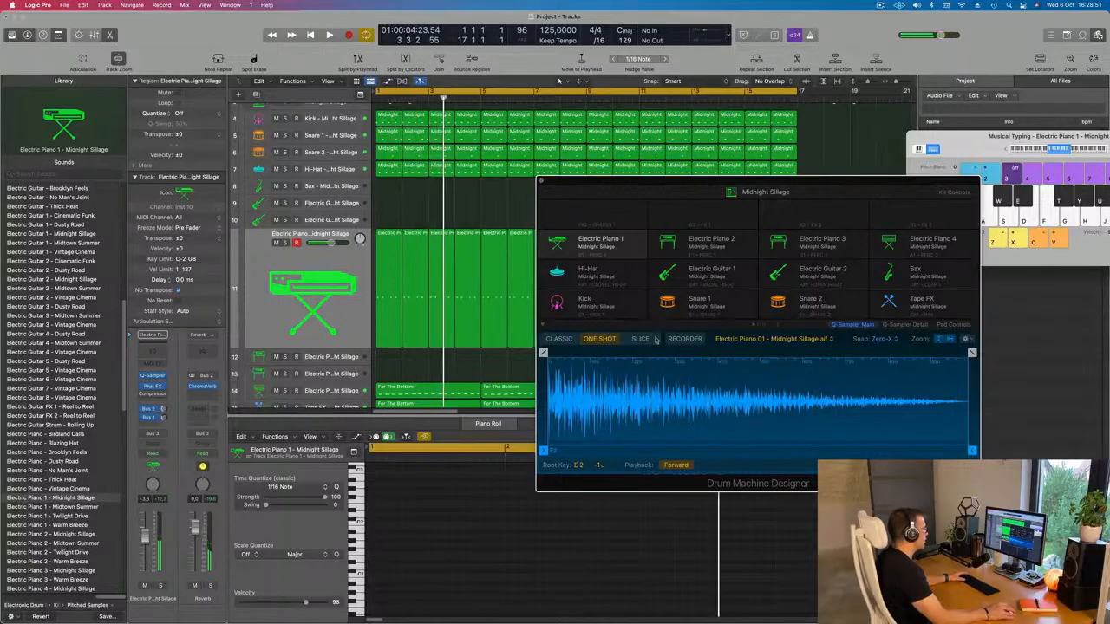
key(space)
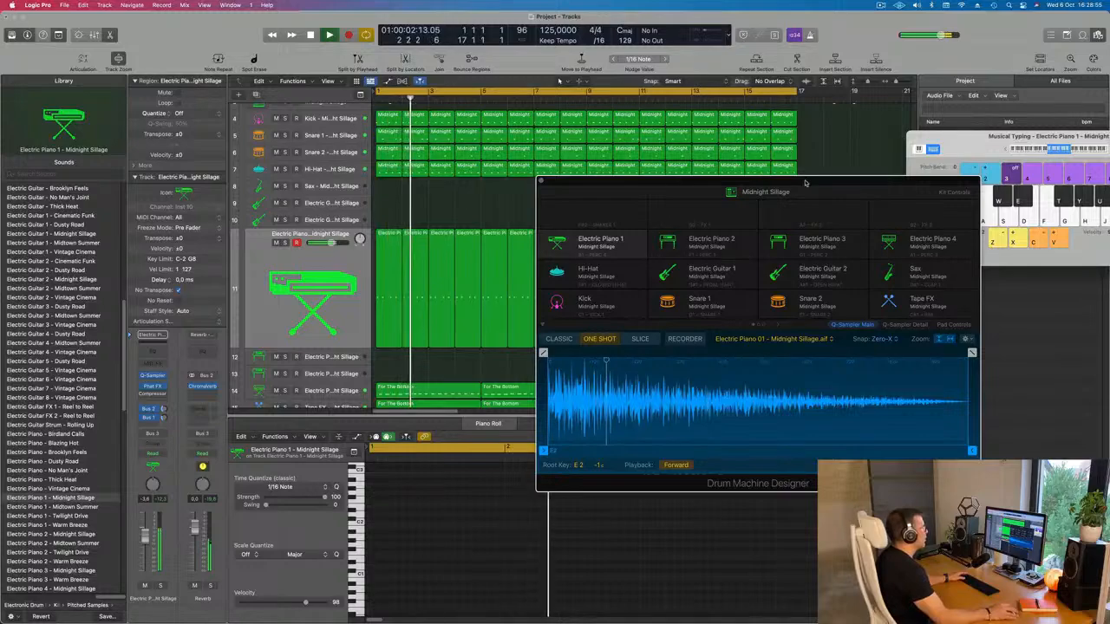
drag(805, 181, 767, 156)
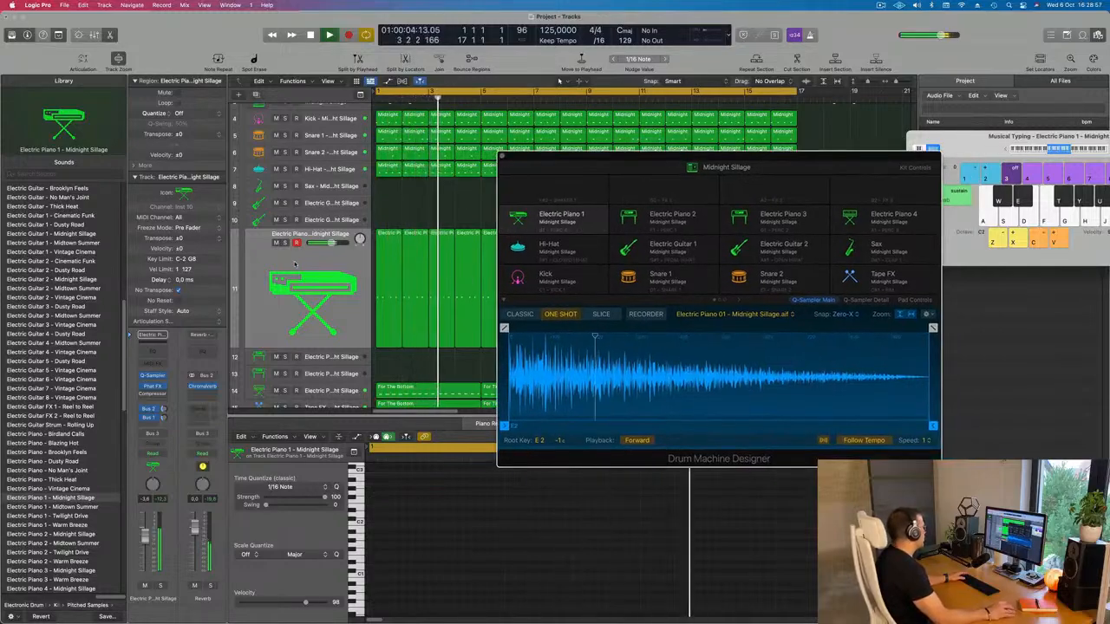
click(560, 223)
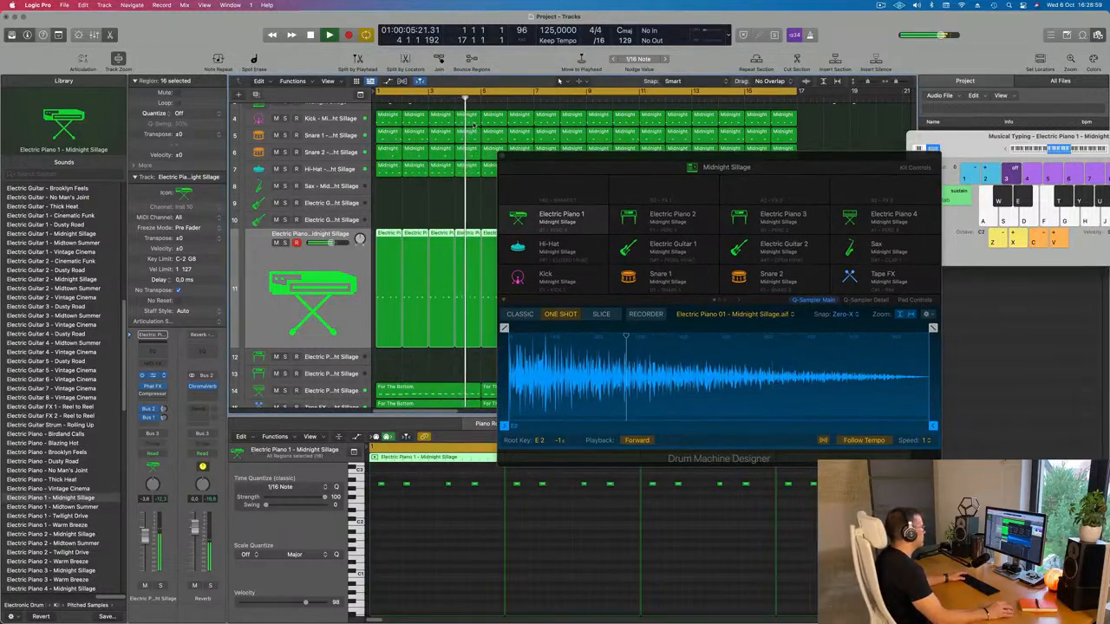
- Open Electric Piano 1's Quick Sampler, enable the LP 12dB Lush filter, lower its cutoff and slightly raise its resonance
click(157, 375)
drag(604, 130, 868, 137)
key(Return)
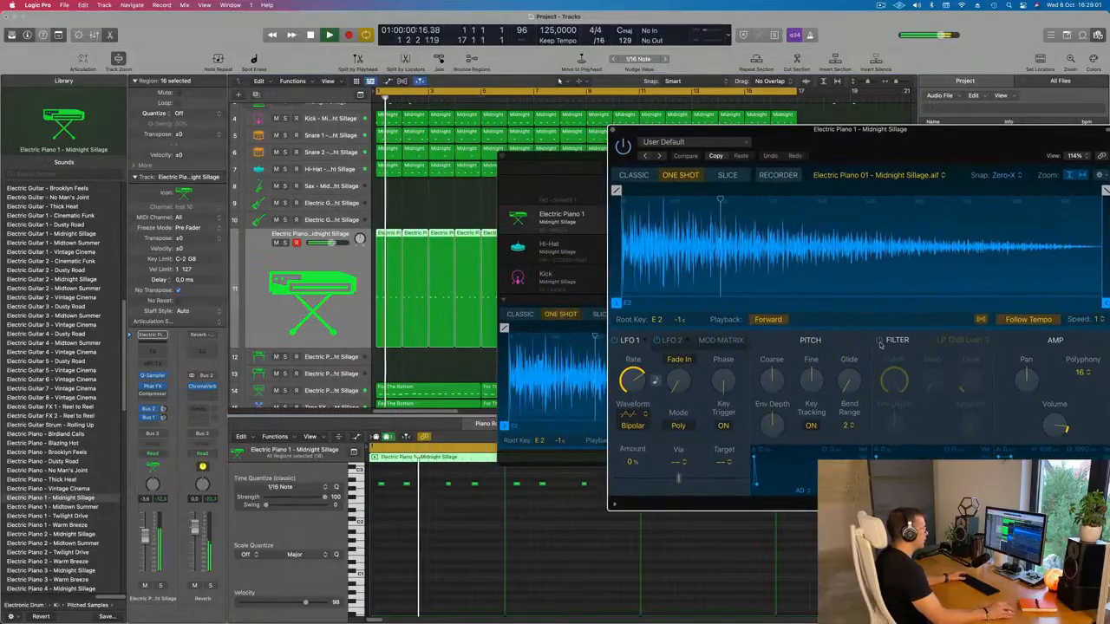
click(879, 339)
drag(953, 130, 806, 92)
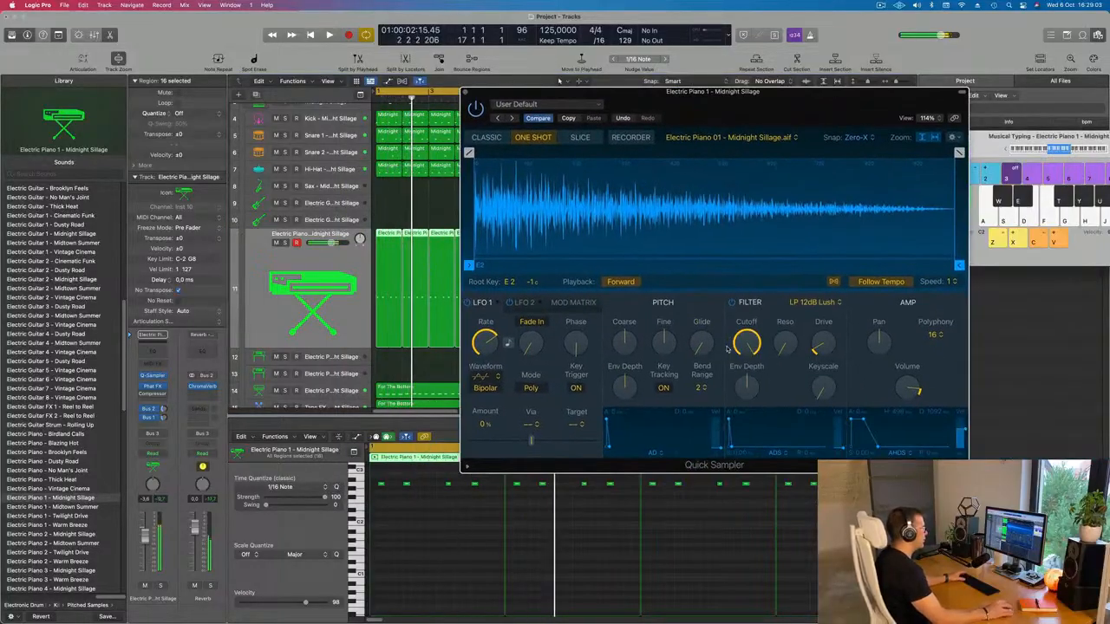
drag(783, 343, 751, 392)
drag(747, 343, 747, 358)
drag(779, 110, 880, 109)
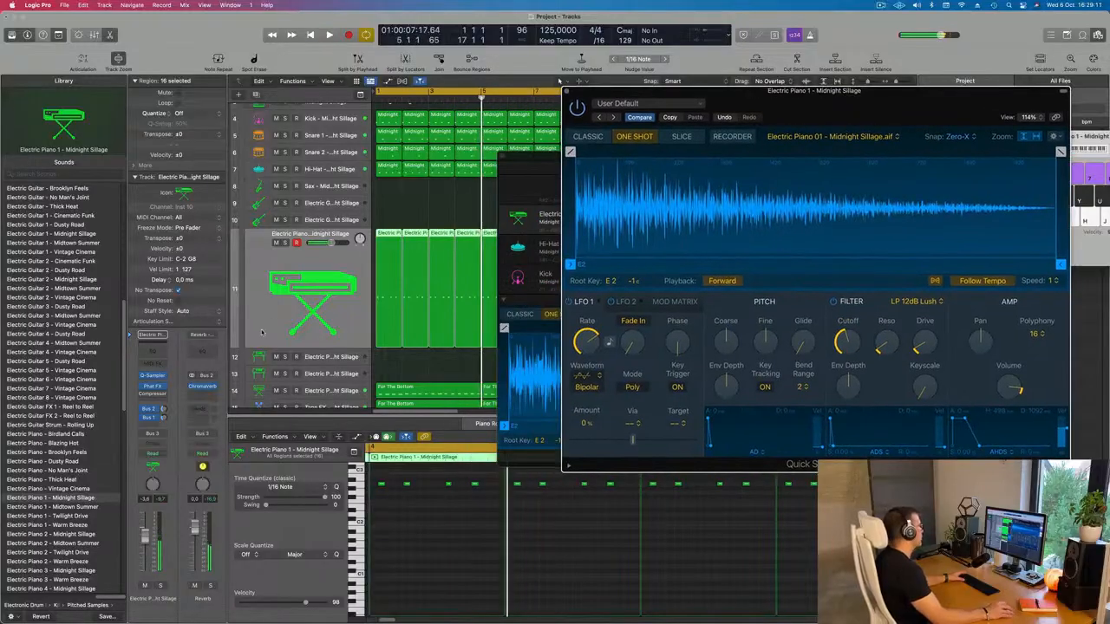
- Raise the Electric Piano 1 track's volume to -2.1 dB and shift its first bar's four notes one sixteenth later
key(Return)
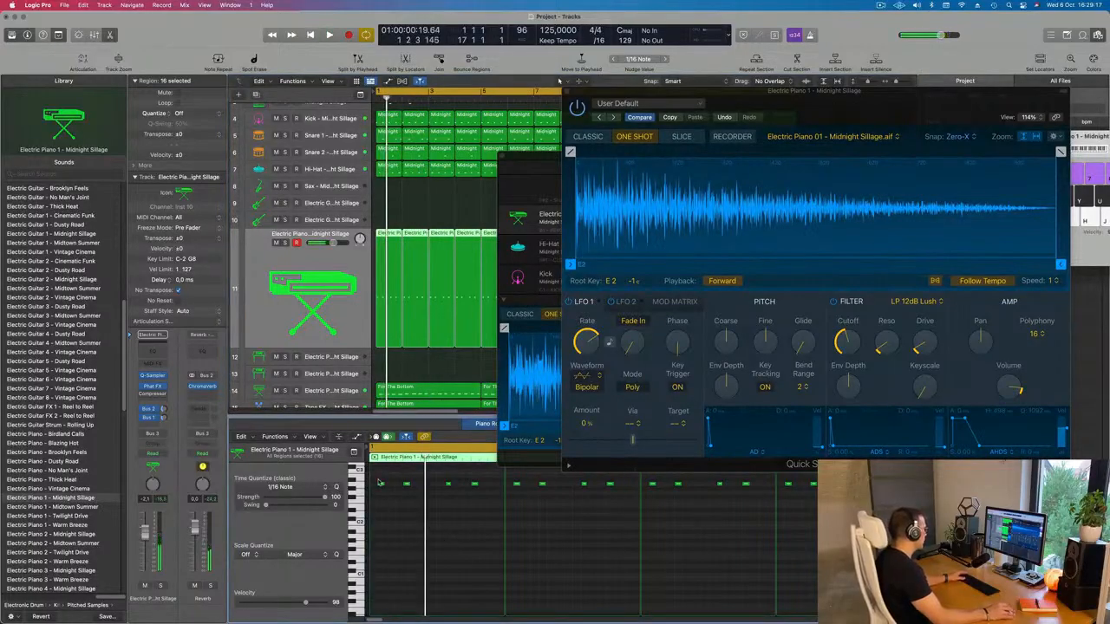
drag(506, 490, 505, 488)
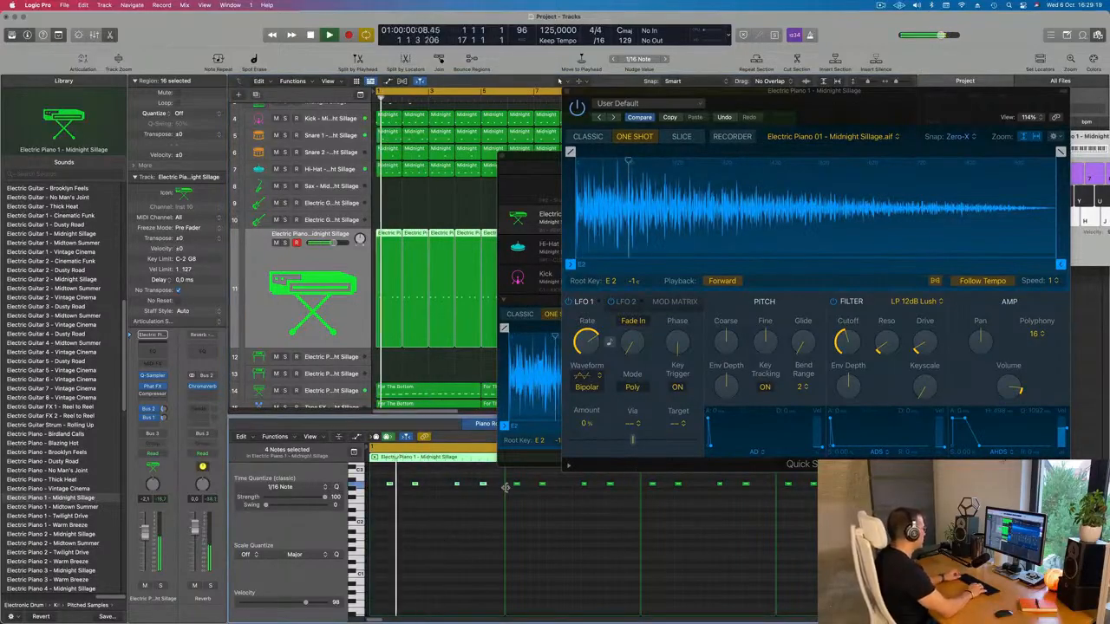
- Stop playback, shift the plug-in windows off the arrangement and delete the Electric Piano 1 region copies after bar 1
key(space)
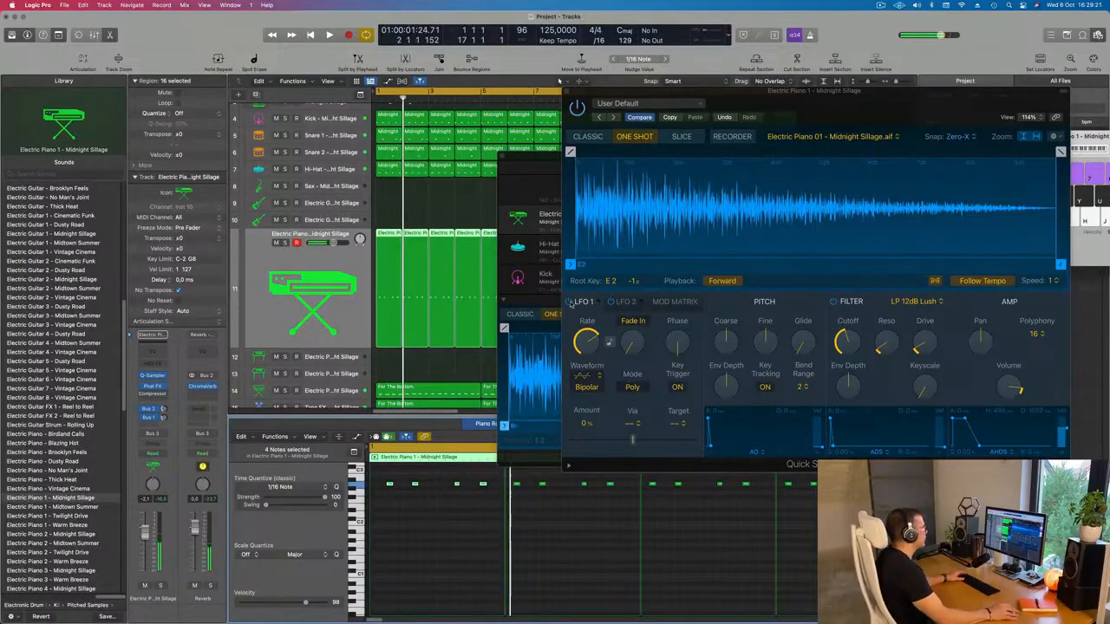
drag(842, 91, 817, 394)
drag(833, 169, 1106, 211)
scroll(638, 227, down, 4)
drag(392, 222, 621, 266)
key(BackSpace)
- Repeat the edited one-bar Electric Piano 1 region until it fills all 16 bars
drag(532, 268, 382, 313)
key(super+r)
key(super+r)
key(super+r)
key(super+r)
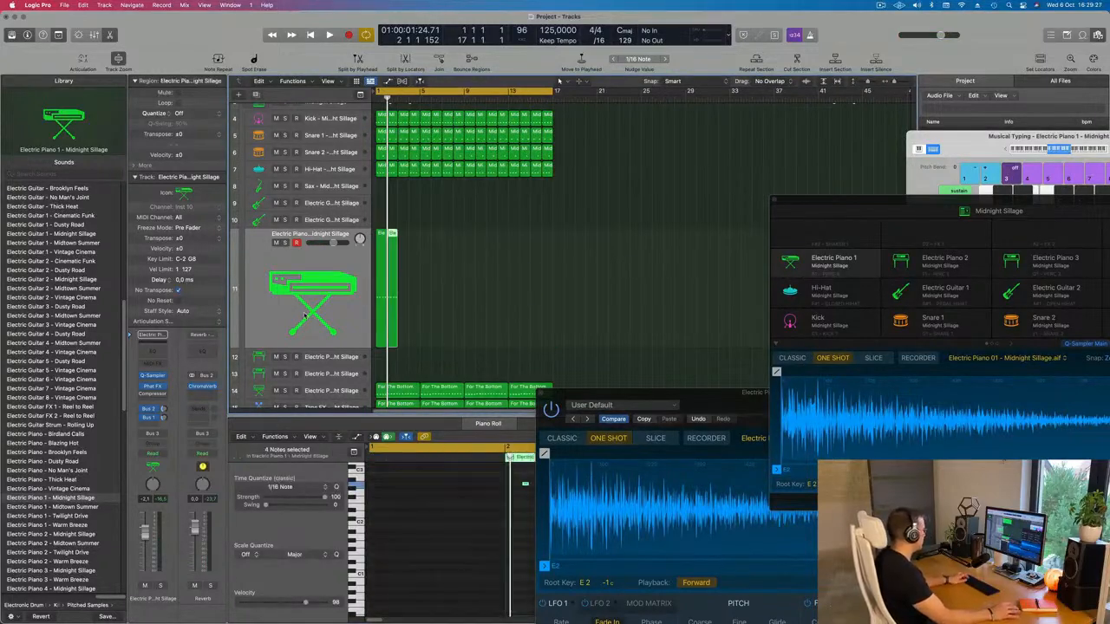
key(super+r)
key(super+r)
key(super+r)
key(super+r)
key(super+r)
key(super+r)
key(super+r)
key(super+r)
key(super+r)
key(super+r)
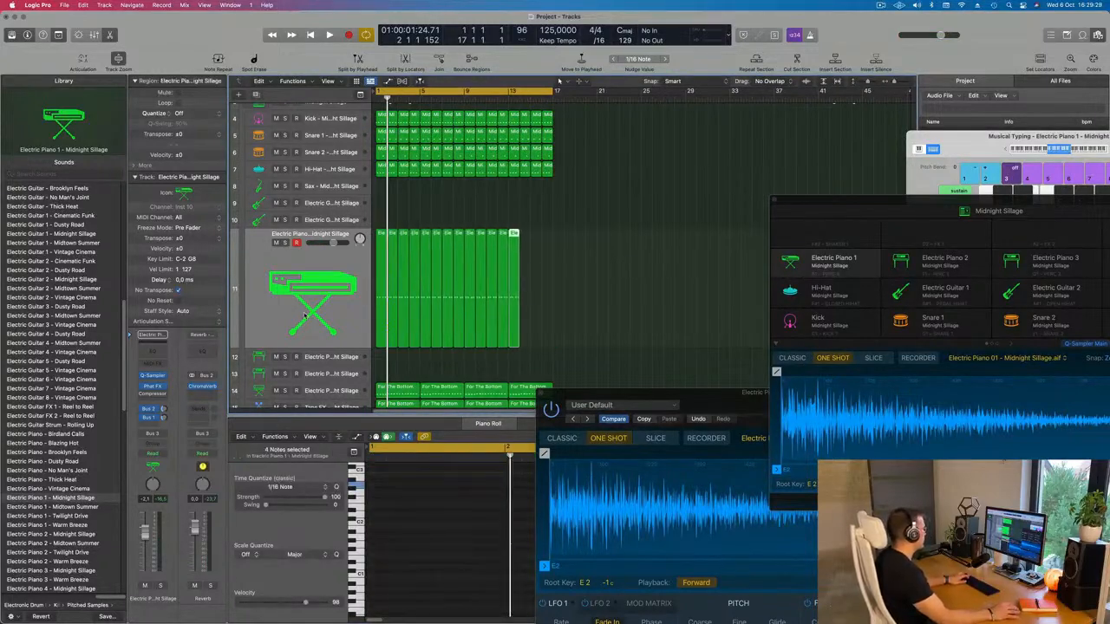
key(super+r)
- Play the beat from the start with the updated piano part, moving the Quick Sampler window clear of the tracks
key(space)
click(303, 316)
key(Return)
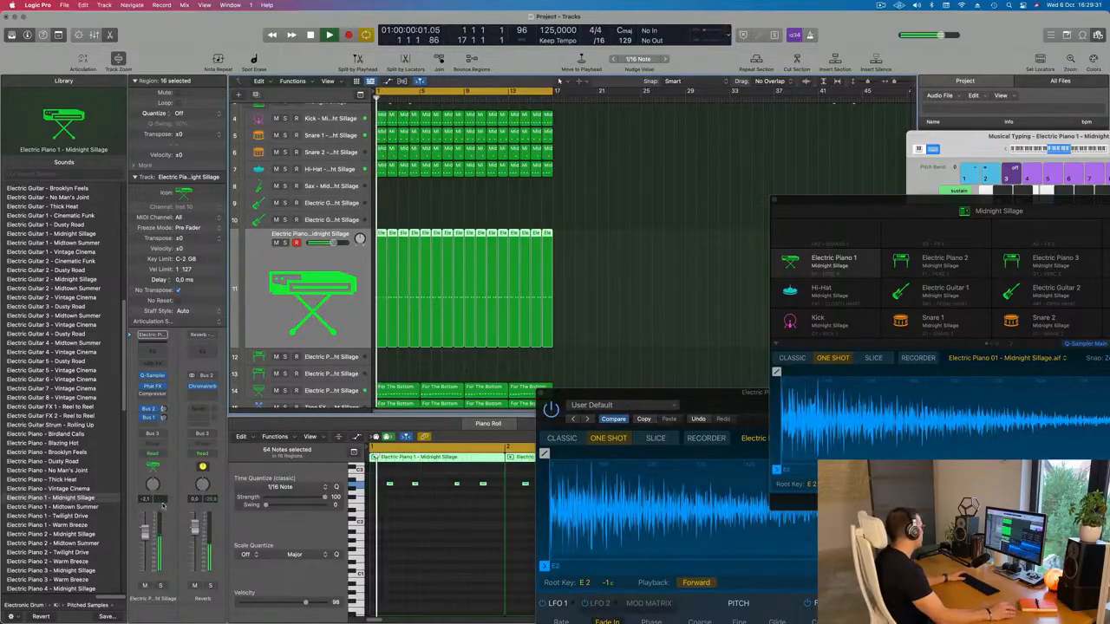
drag(642, 395, 554, 158)
key(space)
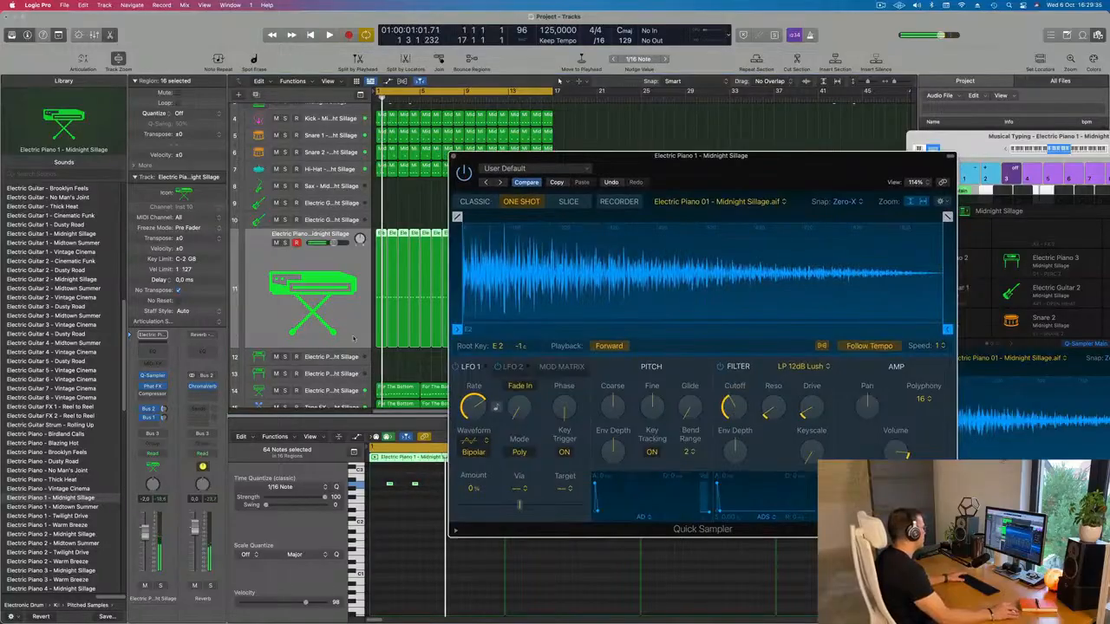
drag(555, 157, 829, 165)
key(space)
key(space)
- Transpose all notes in the 16 Electric Piano 1 regions down one octave, comparing against the original octave during playback
drag(598, 264, 378, 327)
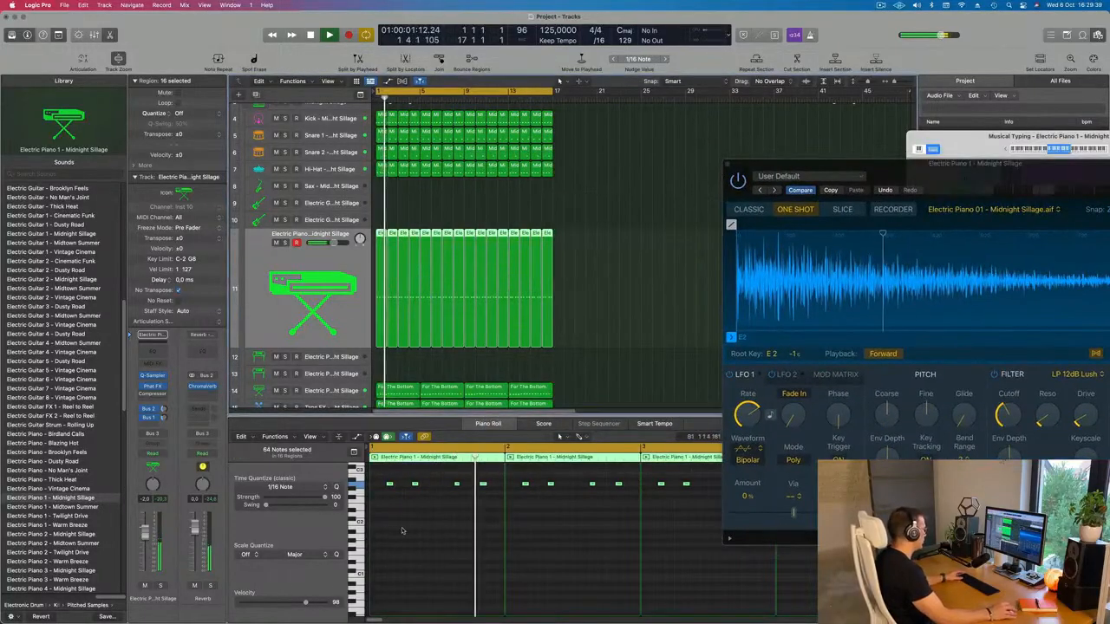
click(405, 531)
key(super+a)
key(alt+shift+Down)
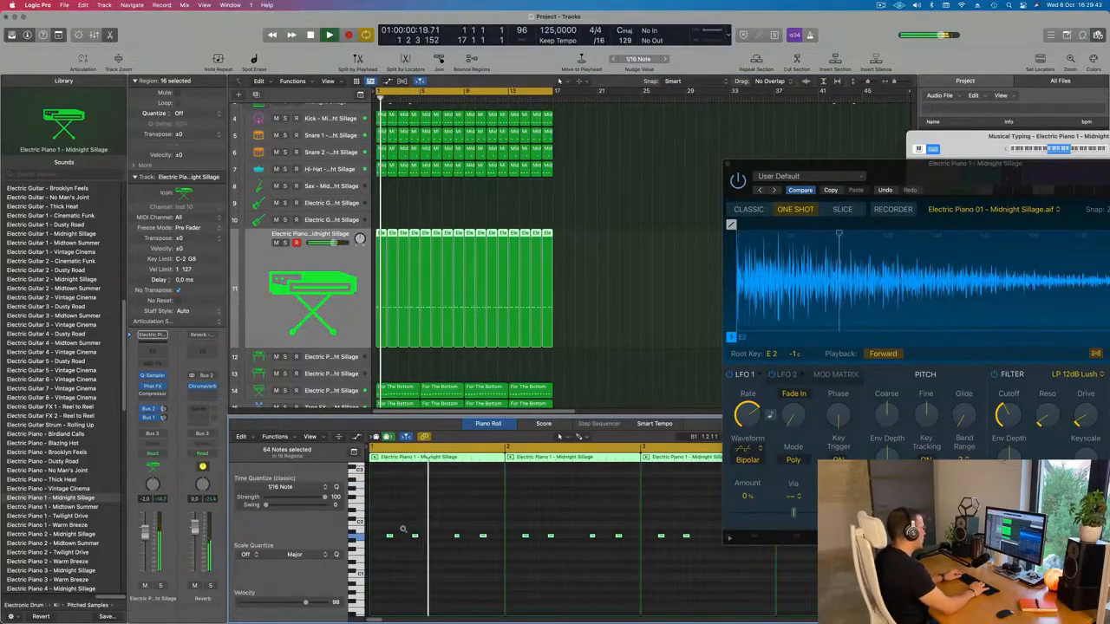
key(alt+shift+Up)
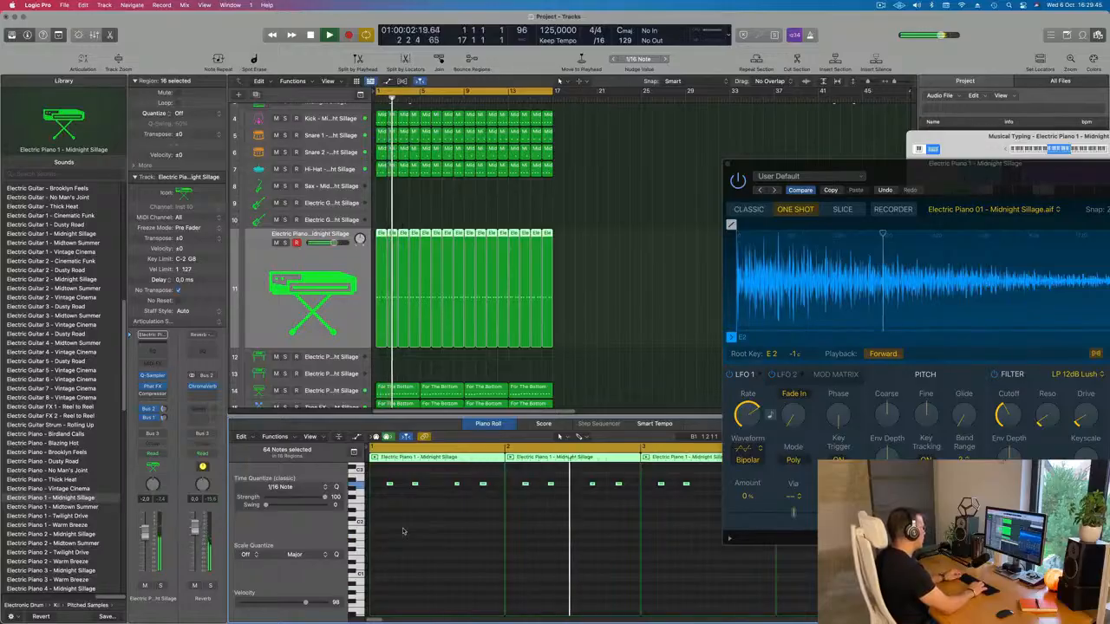
key(alt+shift+Down)
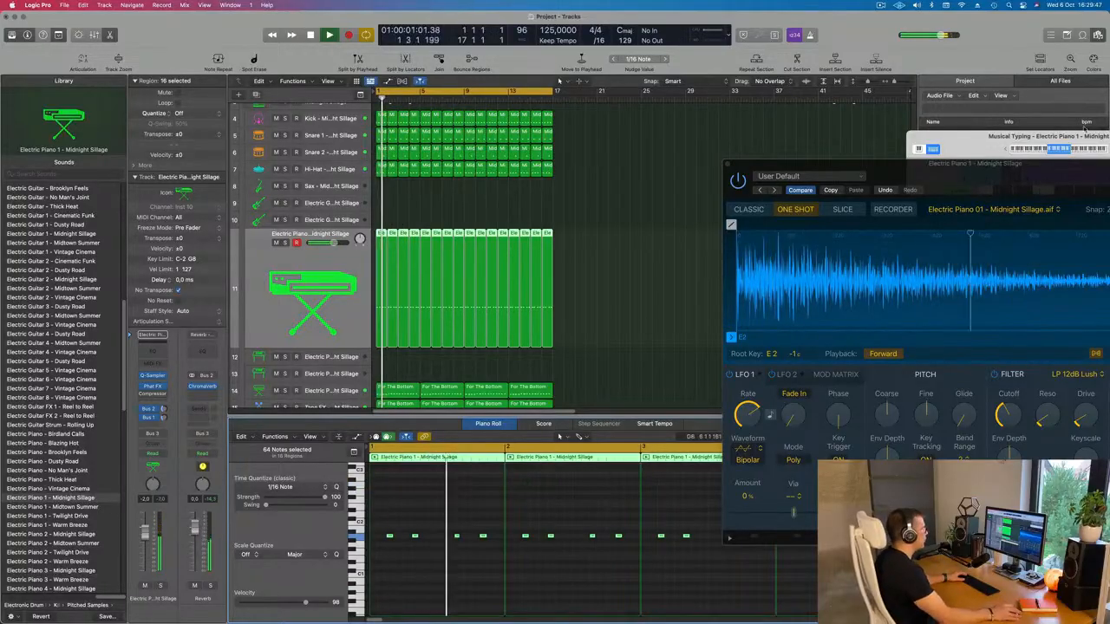
- Bring Electric Piano 1's Quick Sampler fully into view and adjust its filter cutoff
drag(997, 169, 807, 133)
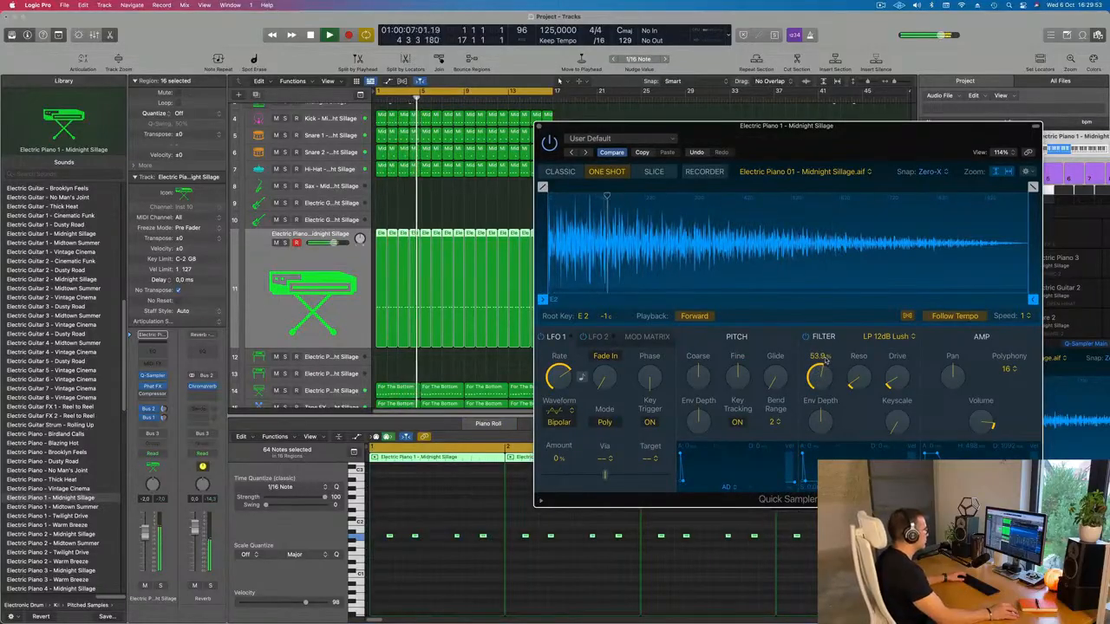
- Move all the Electric Piano 1 regions to the Electric Guitar 2 track, select that track and play from the start
drag(682, 134, 990, 74)
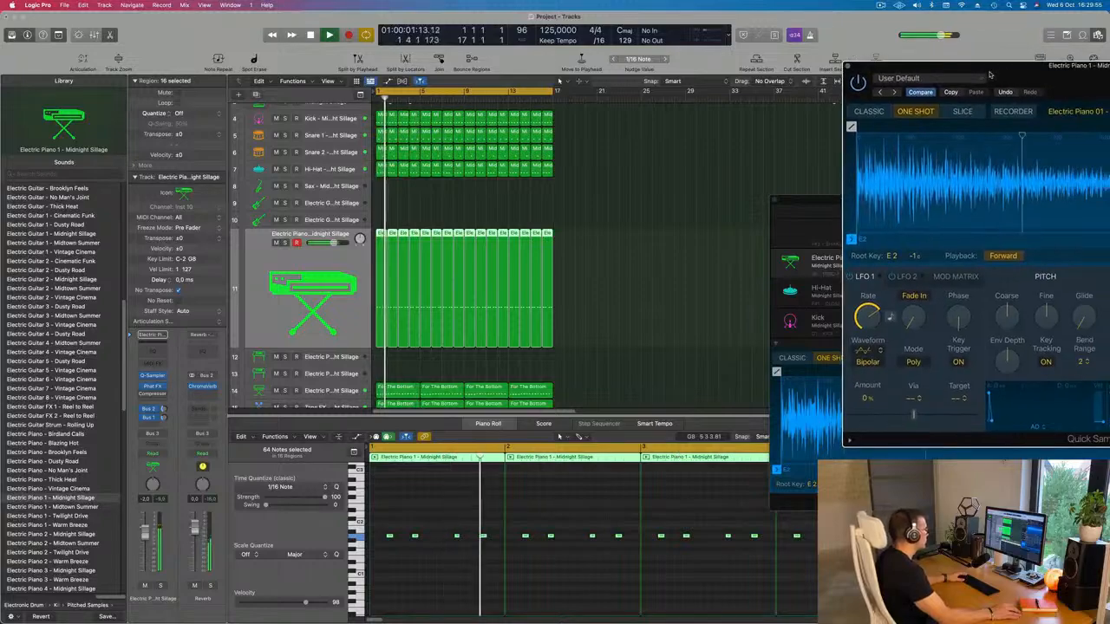
scroll(671, 572, down, 4)
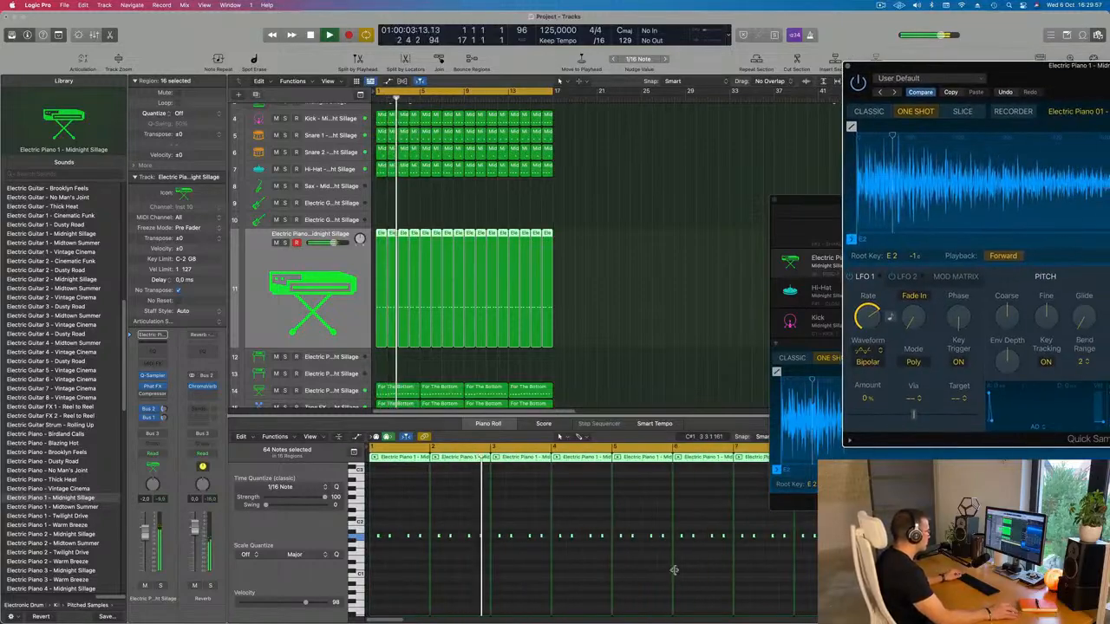
scroll(627, 486, up, 2)
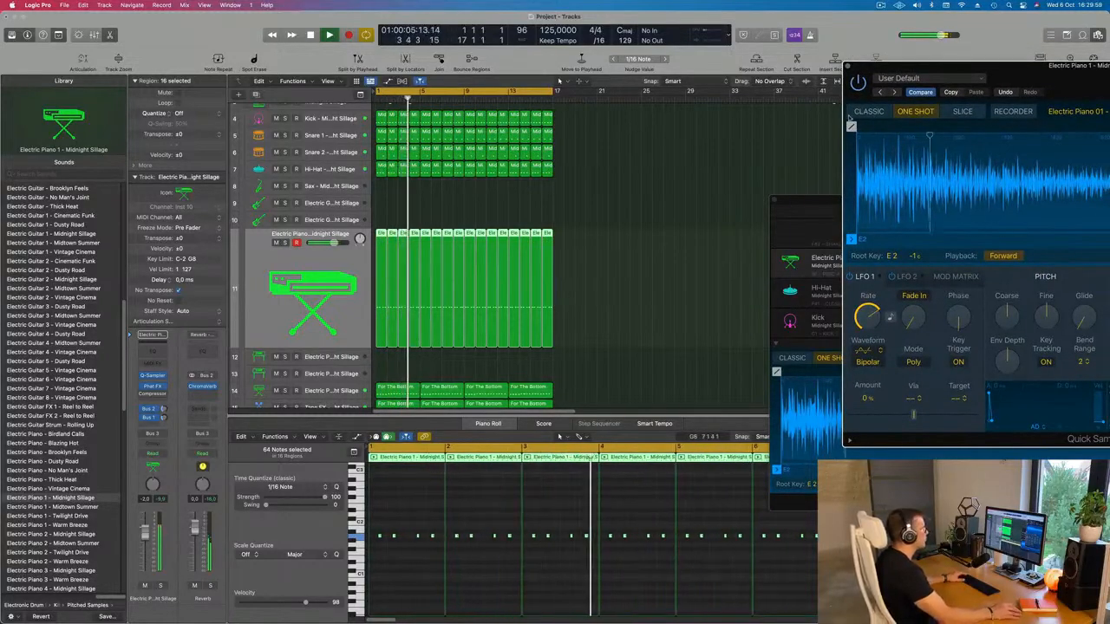
drag(850, 118, 803, 160)
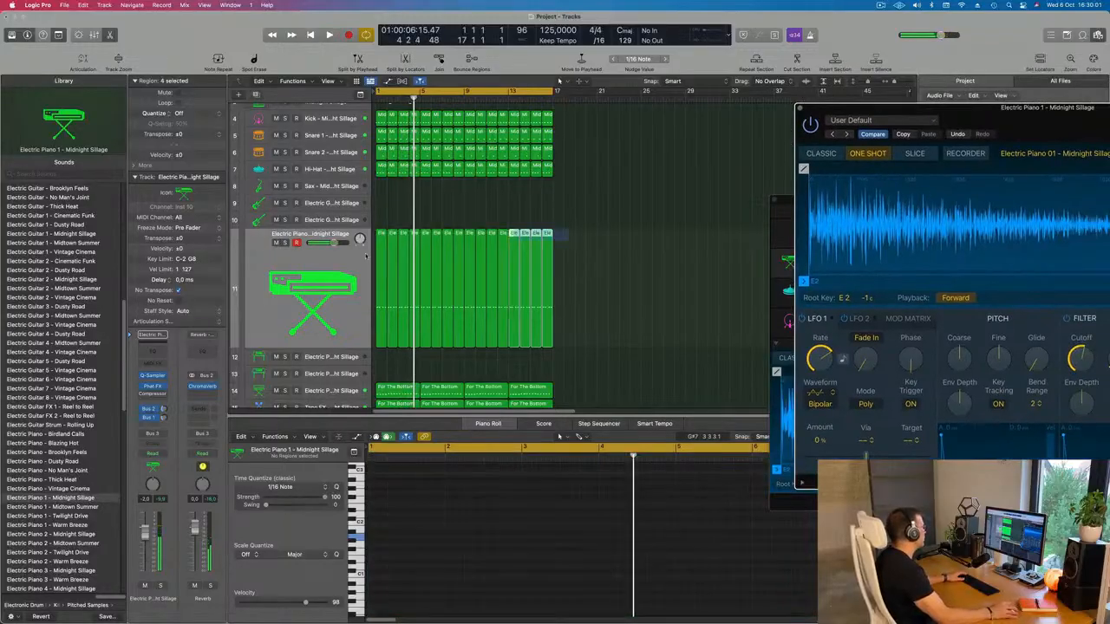
drag(384, 251, 382, 221)
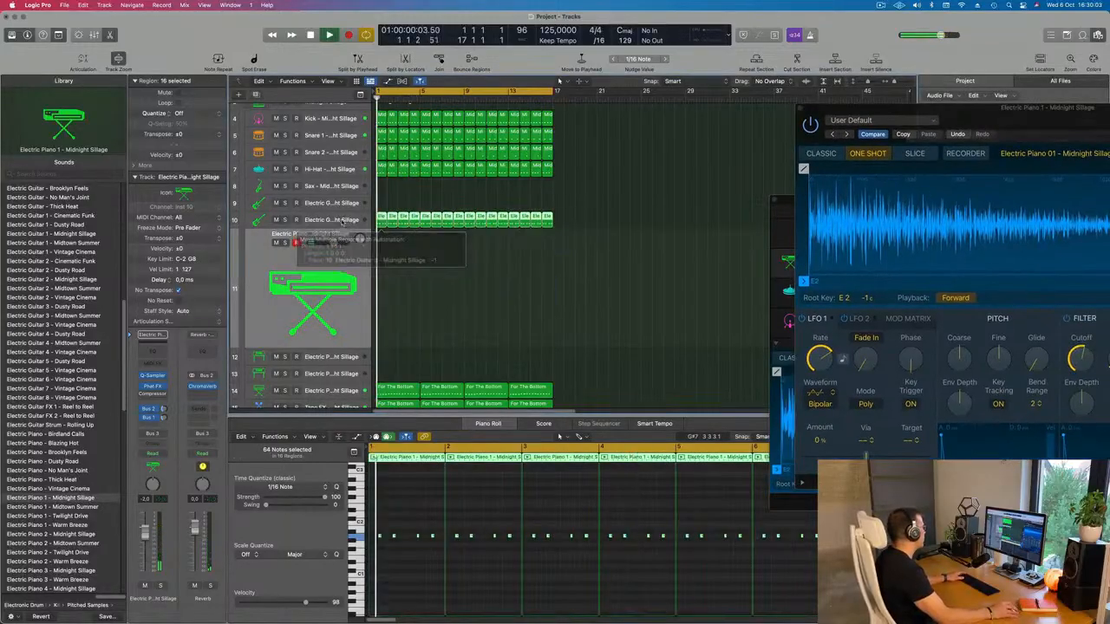
key(space)
click(323, 220)
key(super+Left)
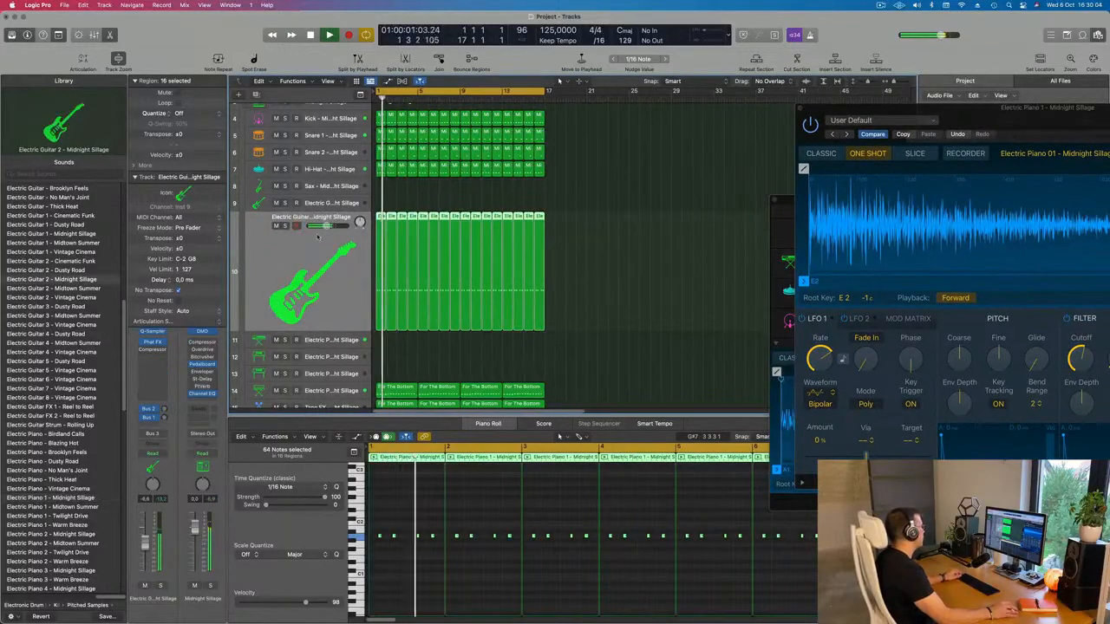
- Transpose all notes of the Electric Guitar 2 regions up one octave and replay them from the start
click(454, 579)
key(super+a)
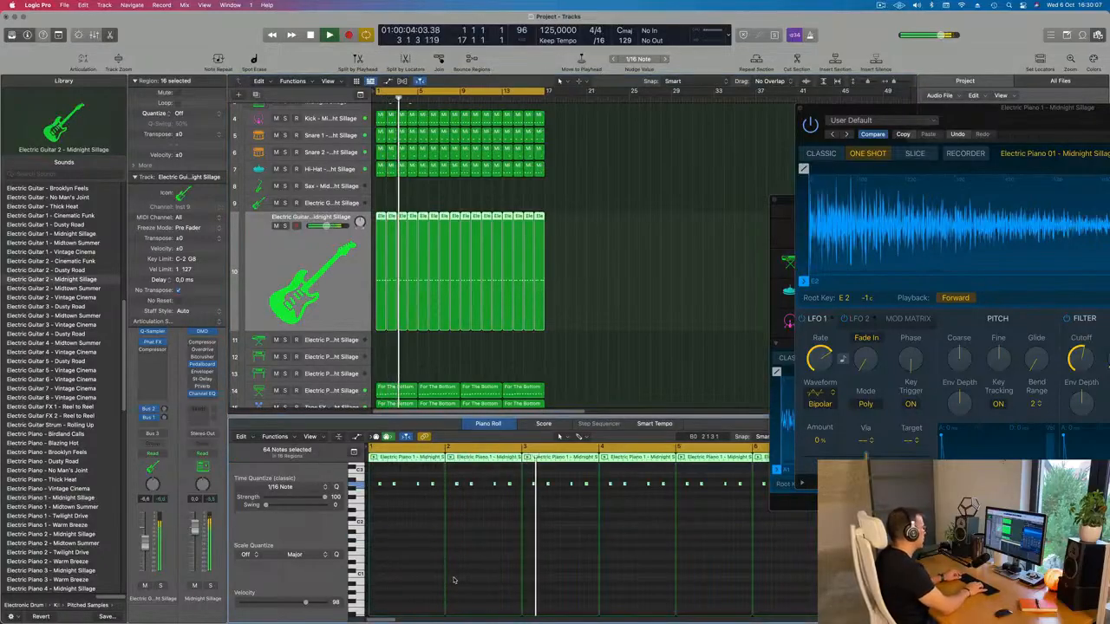
key(Return)
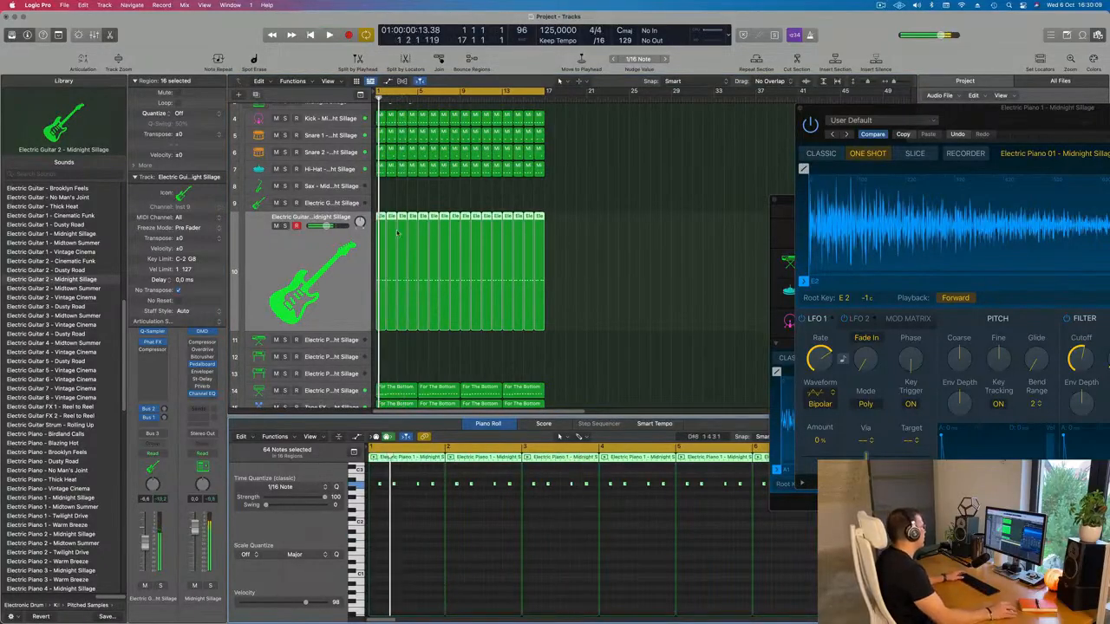
- Move the regions from Electric Guitar 2 to the Electric Guitar 1 track, select that track and play from the start
drag(380, 217, 379, 203)
key(space)
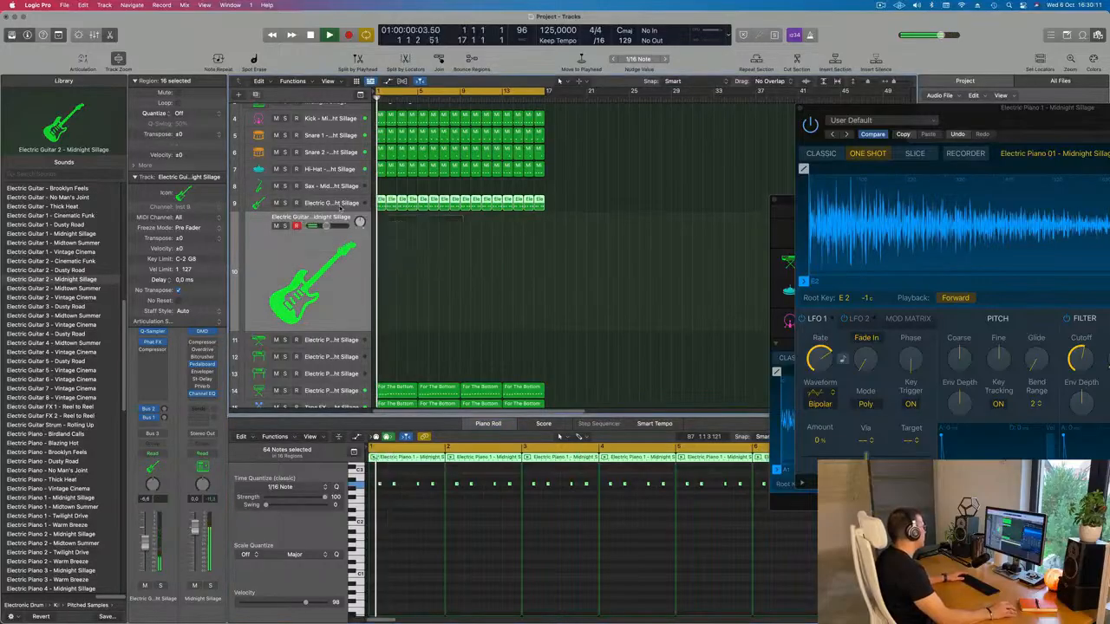
click(322, 203)
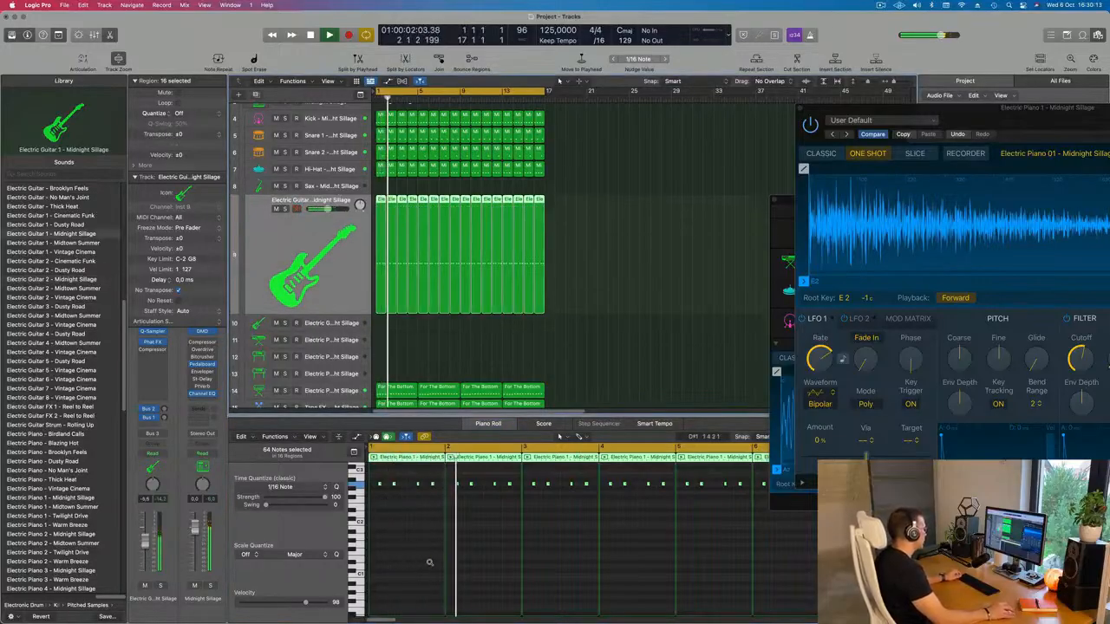
scroll(443, 561, right, 3)
scroll(448, 560, down, 3)
key(Return)
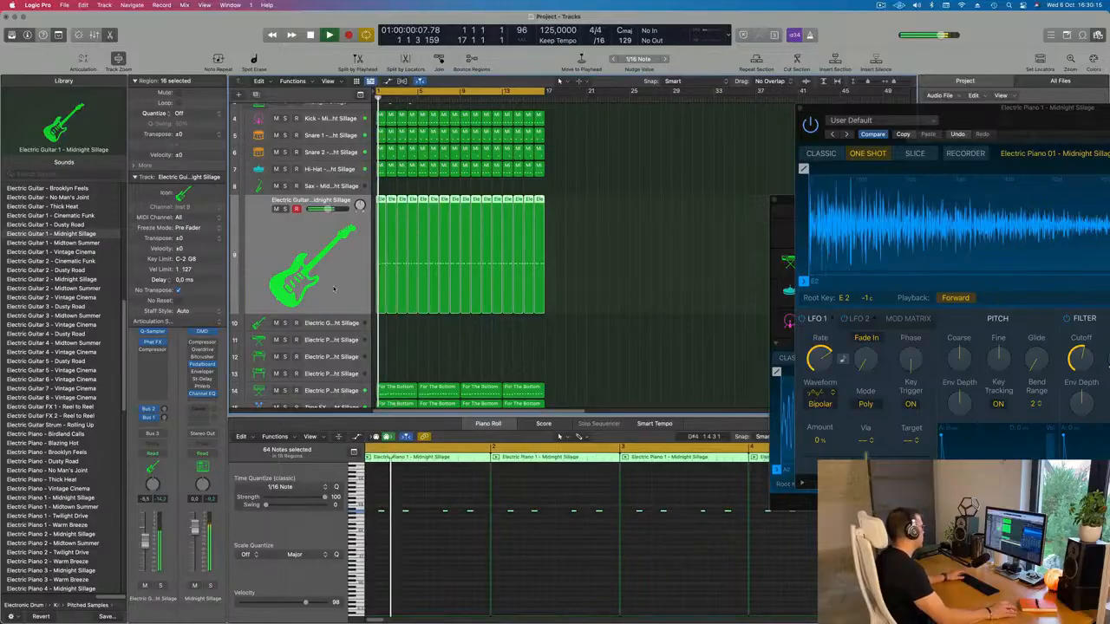
key(Return)
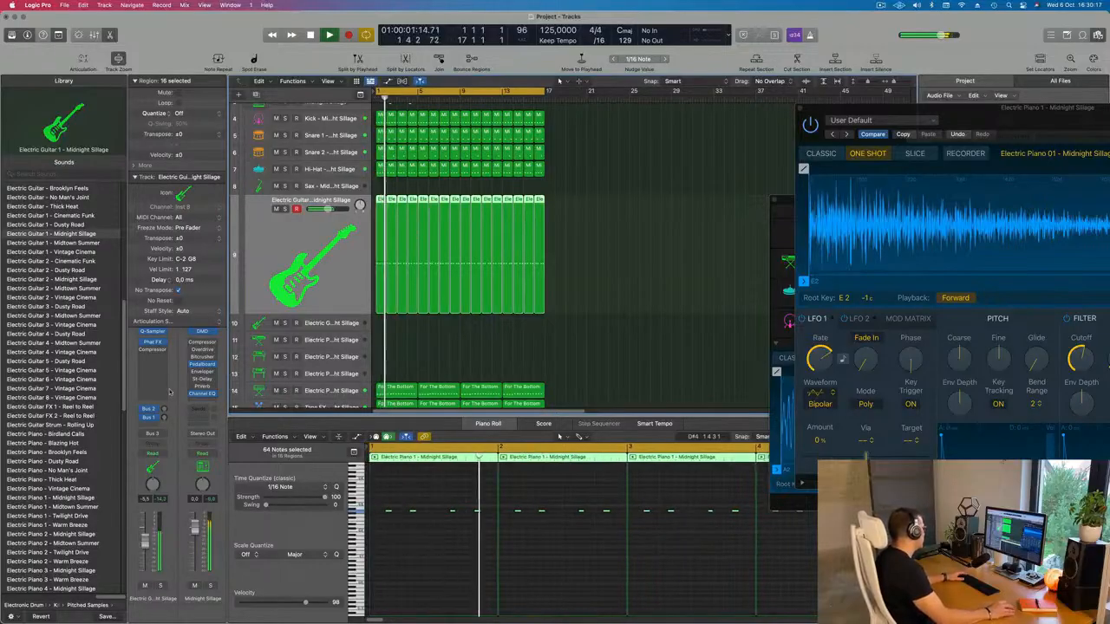
- Show the Reverb channel beside the Electric Guitar 1 channel strip and replay the part from the start
click(162, 417)
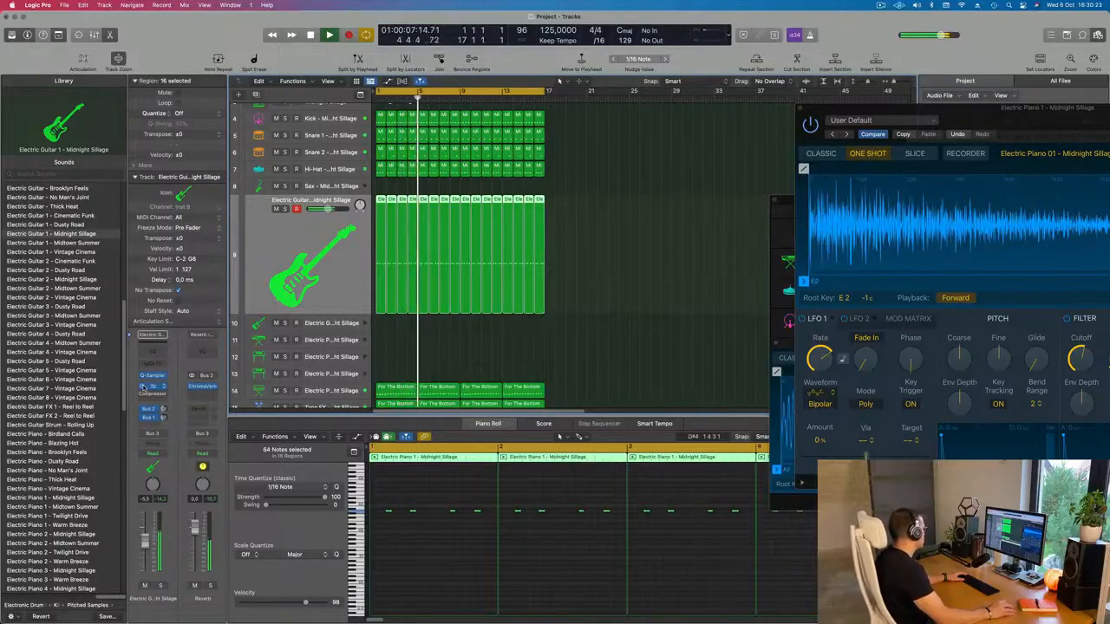
key(Return)
key(space)
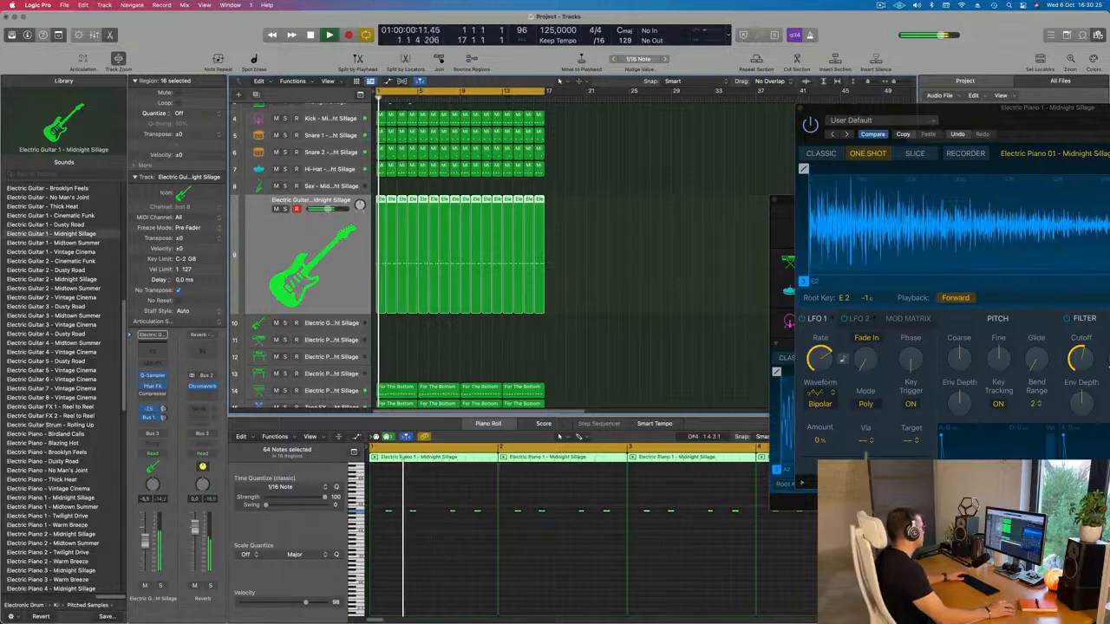
- Close the floating Electric Piano 1 Quick Sampler and the Midnight Sillage drum machine windows
drag(1016, 121, 643, 174)
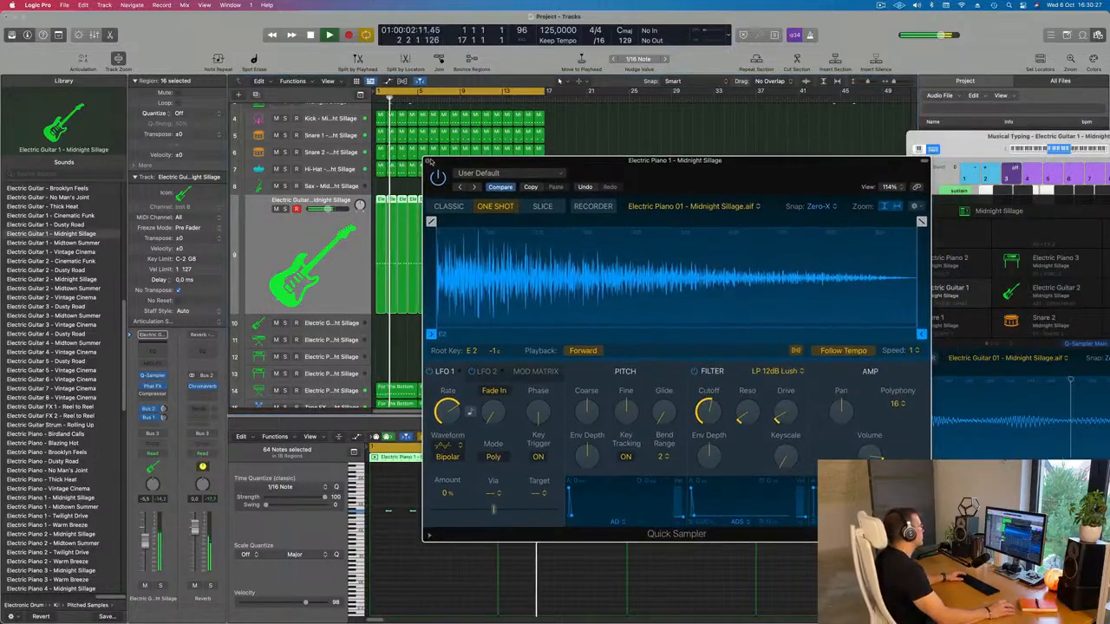
click(428, 161)
scroll(556, 273, down, 3)
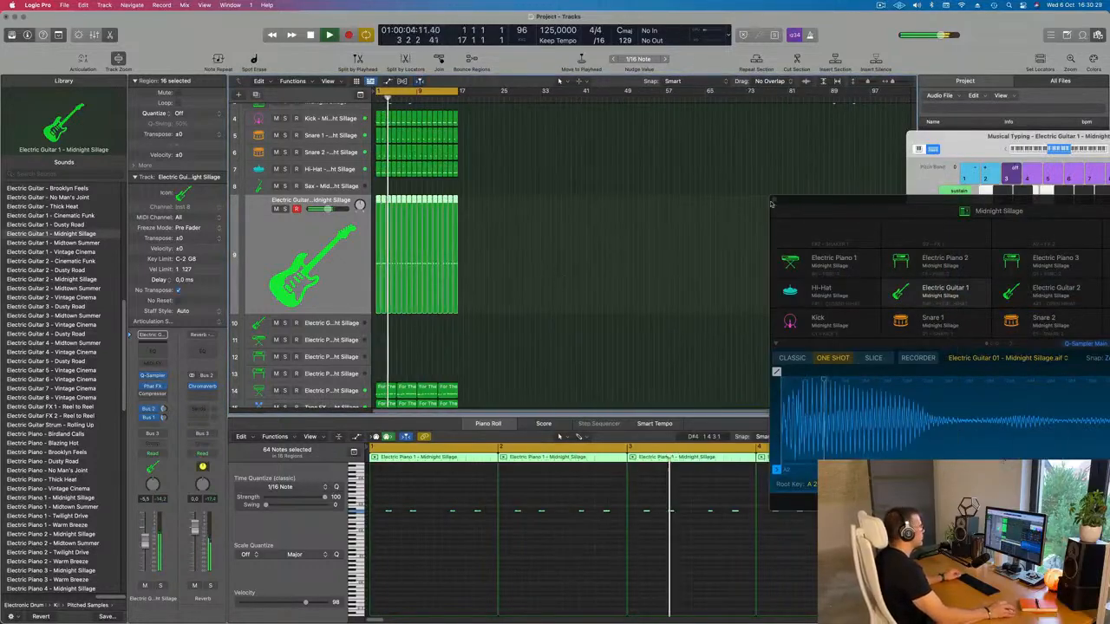
drag(792, 209, 575, 249)
key(super+w)
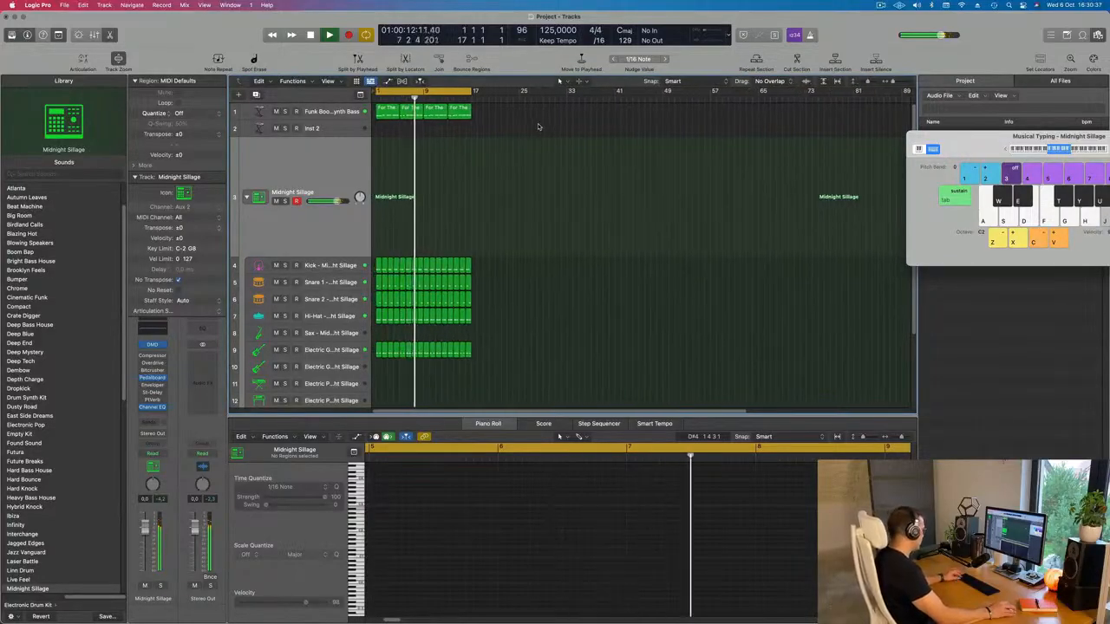
- Select all regions on every track and repeat the 16-bar section three times
key(super+a)
key(super+r)
key(super+r)
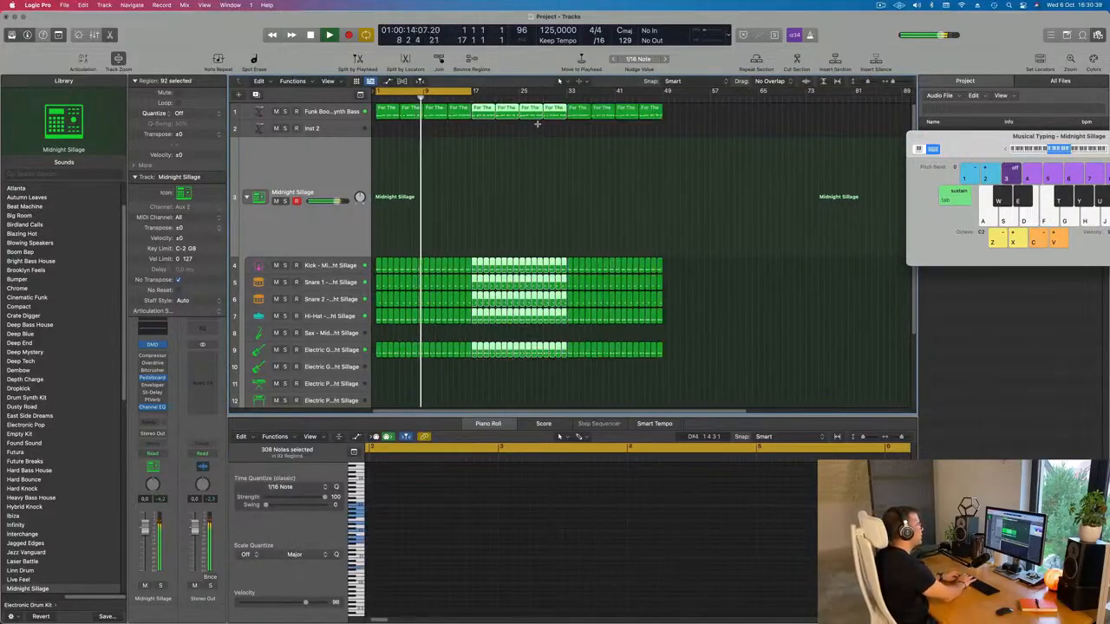
key(super+r)
- Extend the cycle range to bar 65, covering the whole repeated arrangement, and restart playback from the beginning
key(super+Left)
key(super+Left)
key(Return)
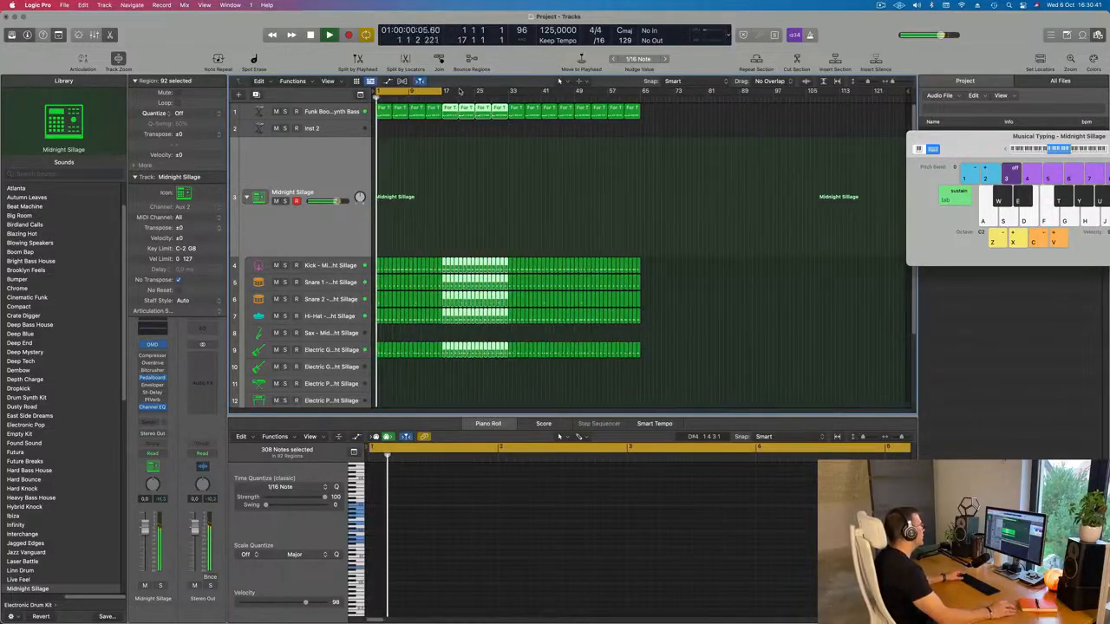
drag(441, 91, 640, 91)
key(Return)
- Open Quick Sampler on the Electric Guitar 1 track, enable its filter and set the cutoff to 65.8%
click(338, 265)
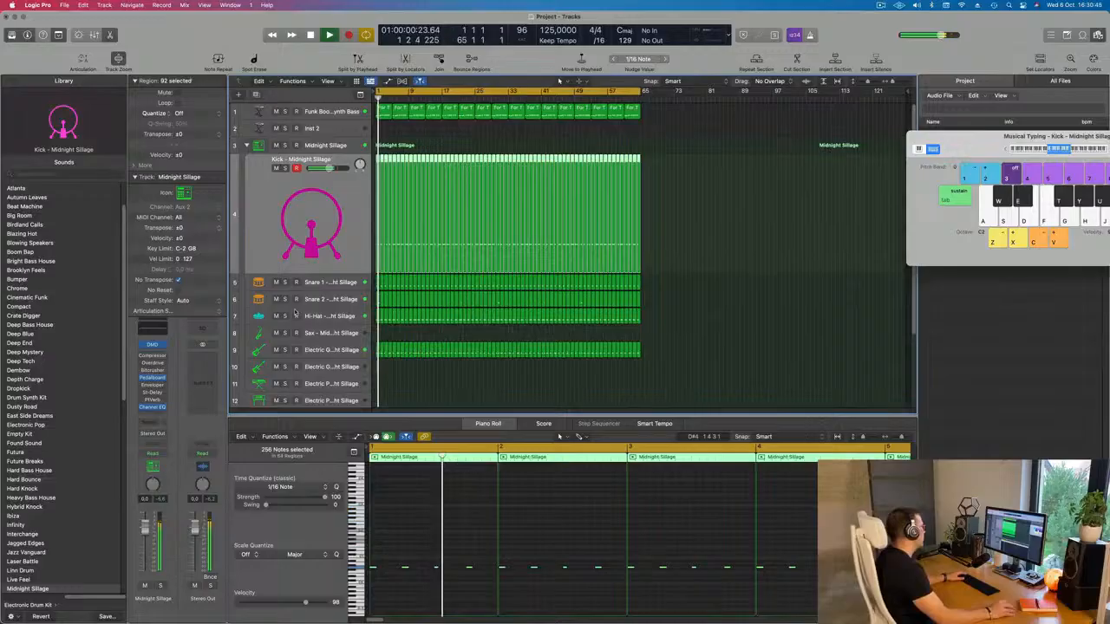
click(339, 347)
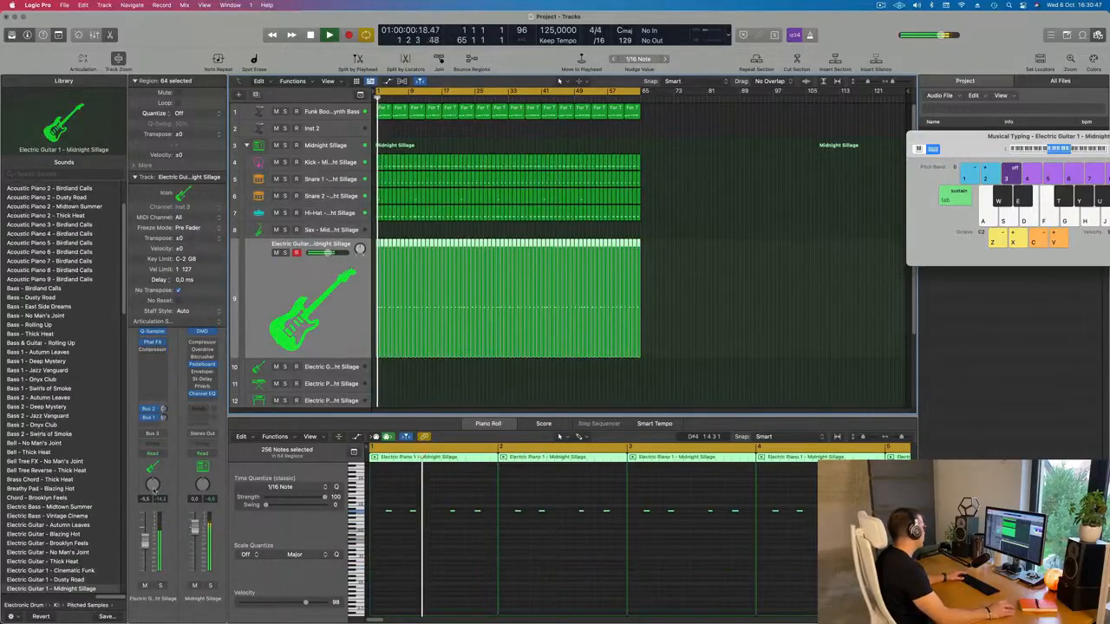
click(152, 331)
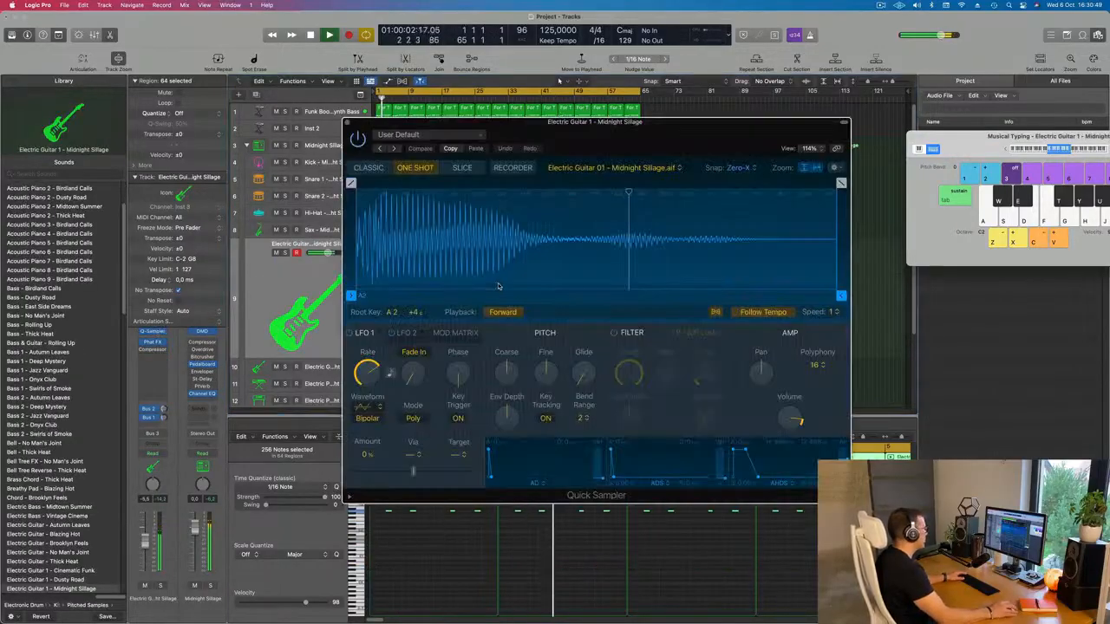
click(614, 333)
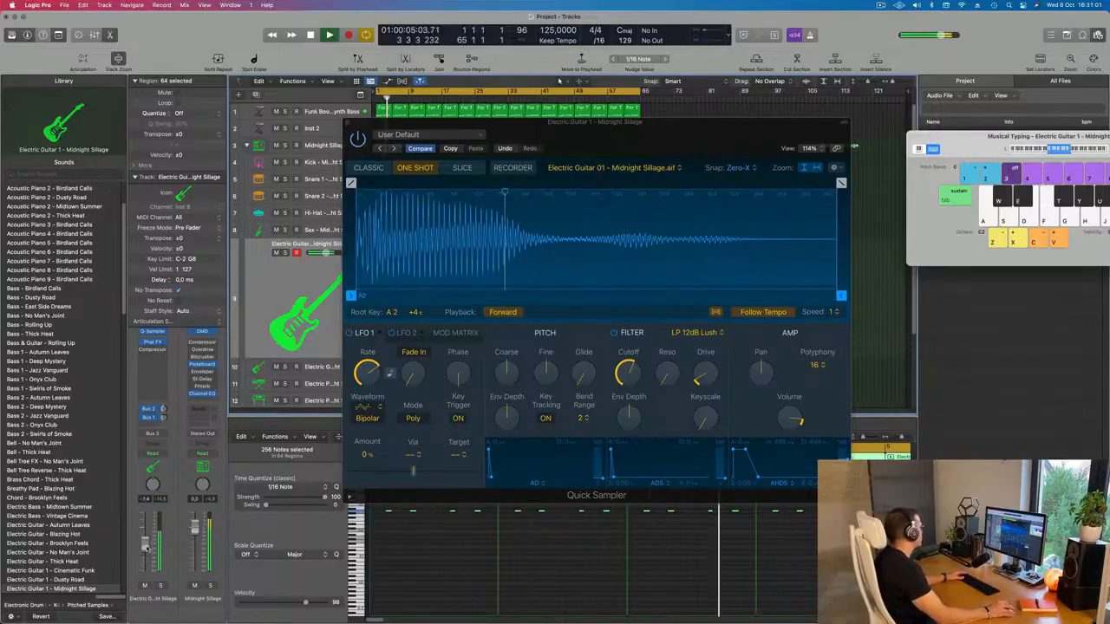
click(635, 366)
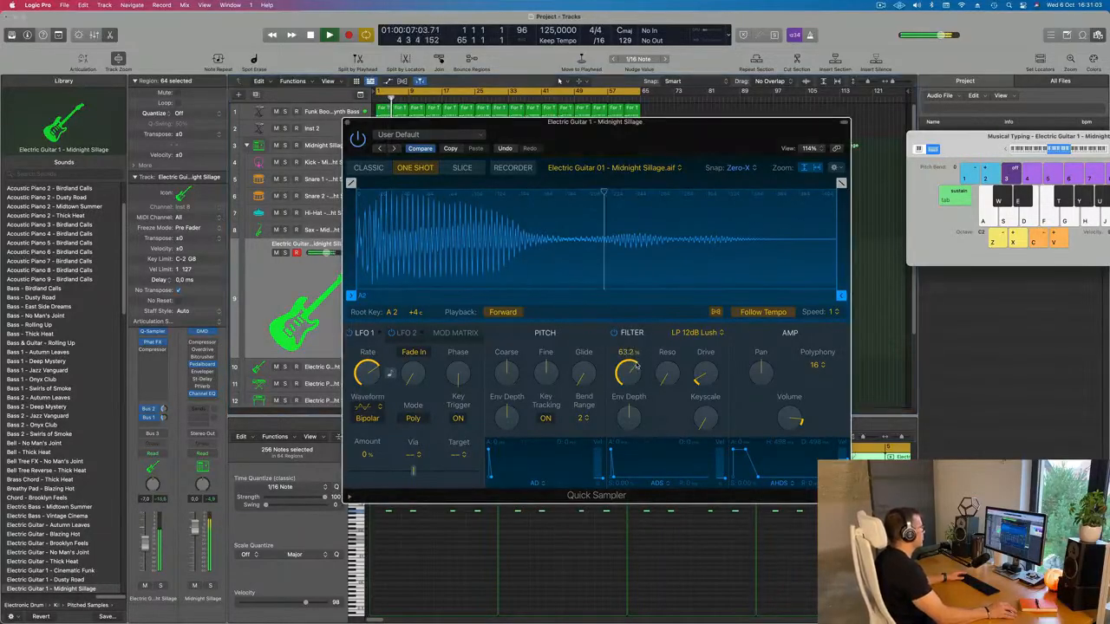
drag(638, 354, 639, 342)
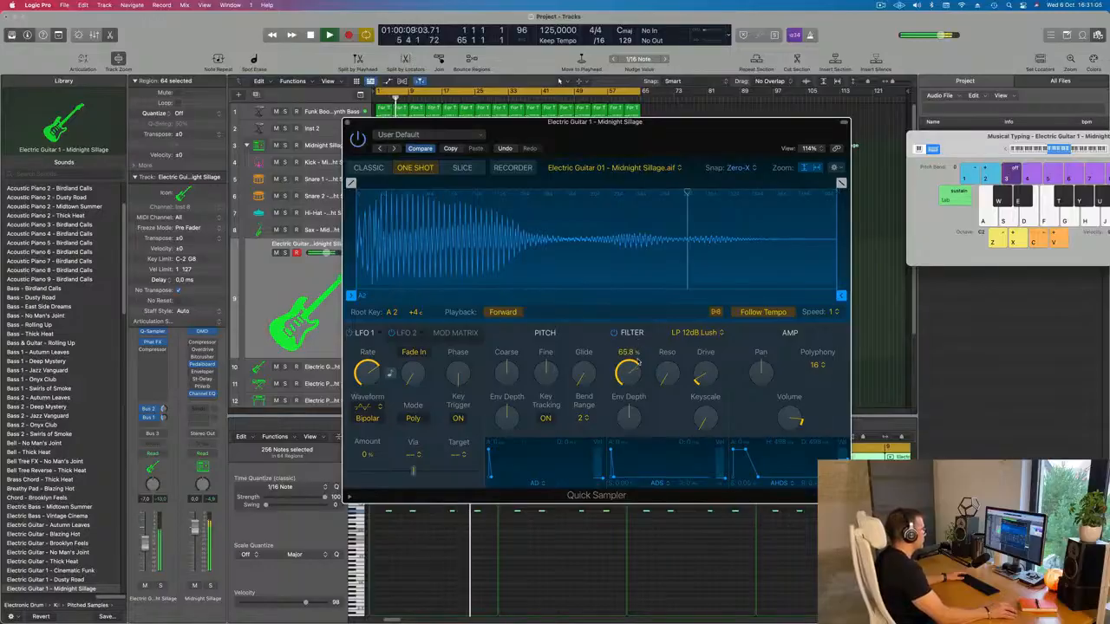
- Close the Electric Guitar 1 Quick Sampler and lower the track's volume to -13.4 dB
click(440, 581)
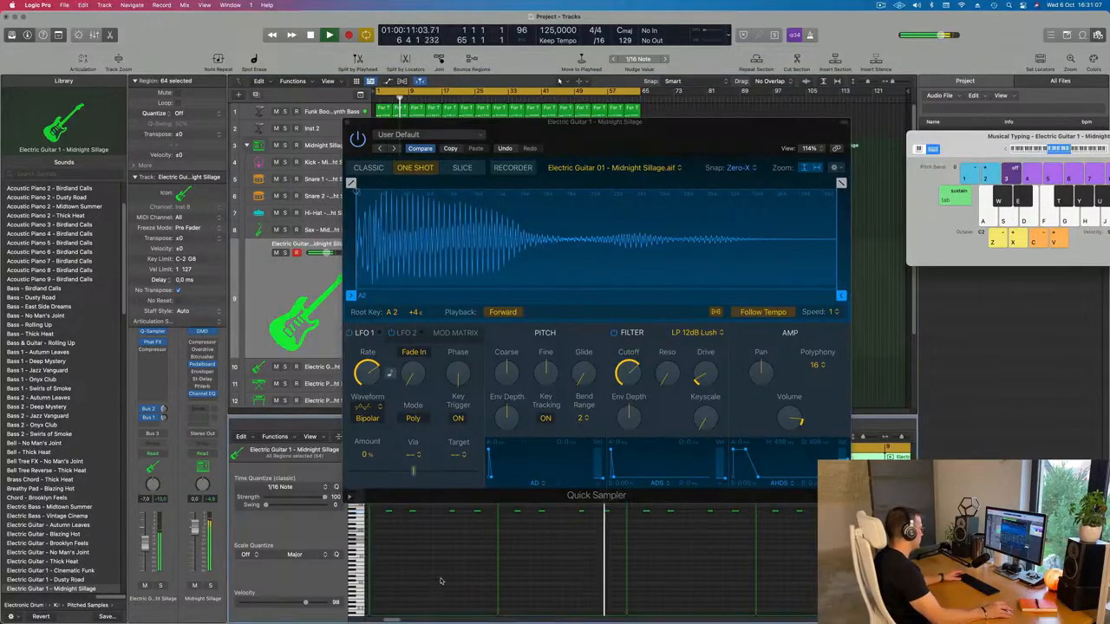
key(super+a)
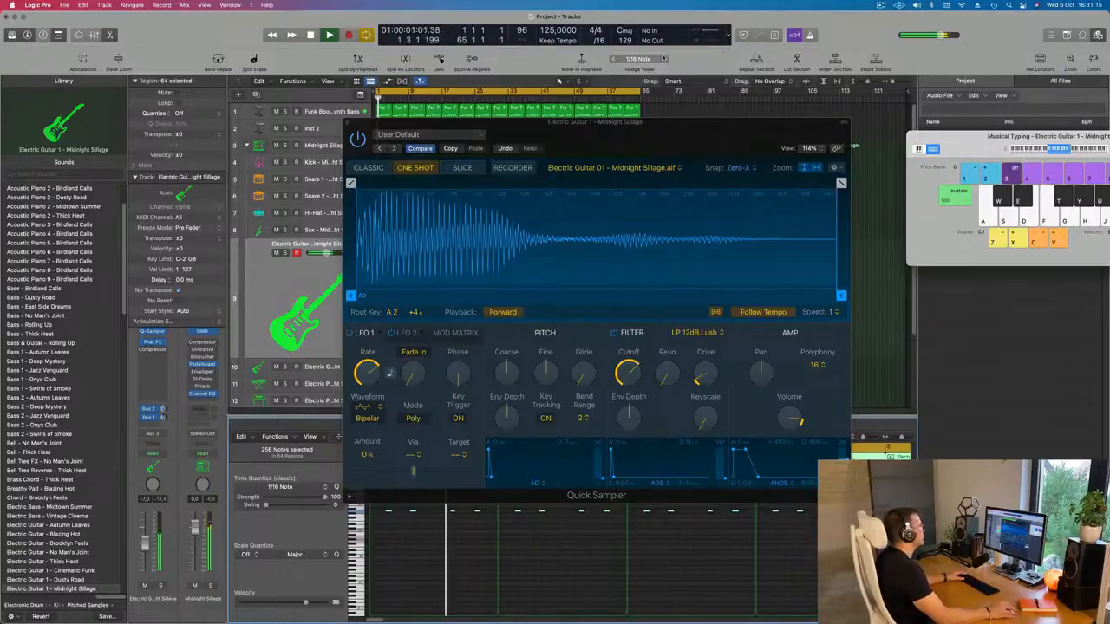
drag(689, 116, 845, 139)
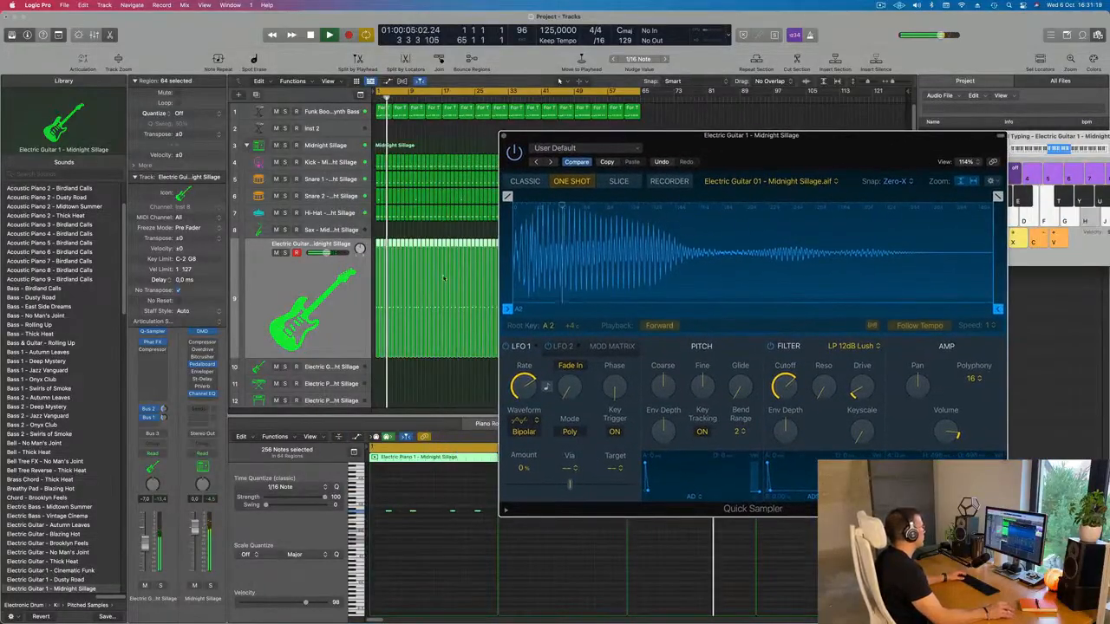
click(268, 295)
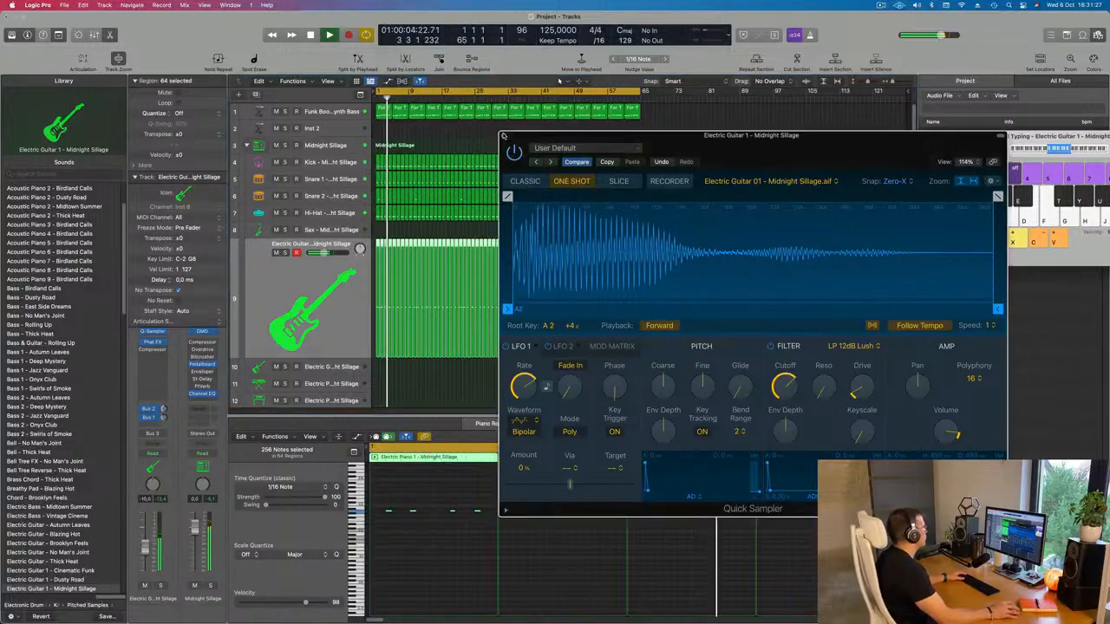
click(506, 137)
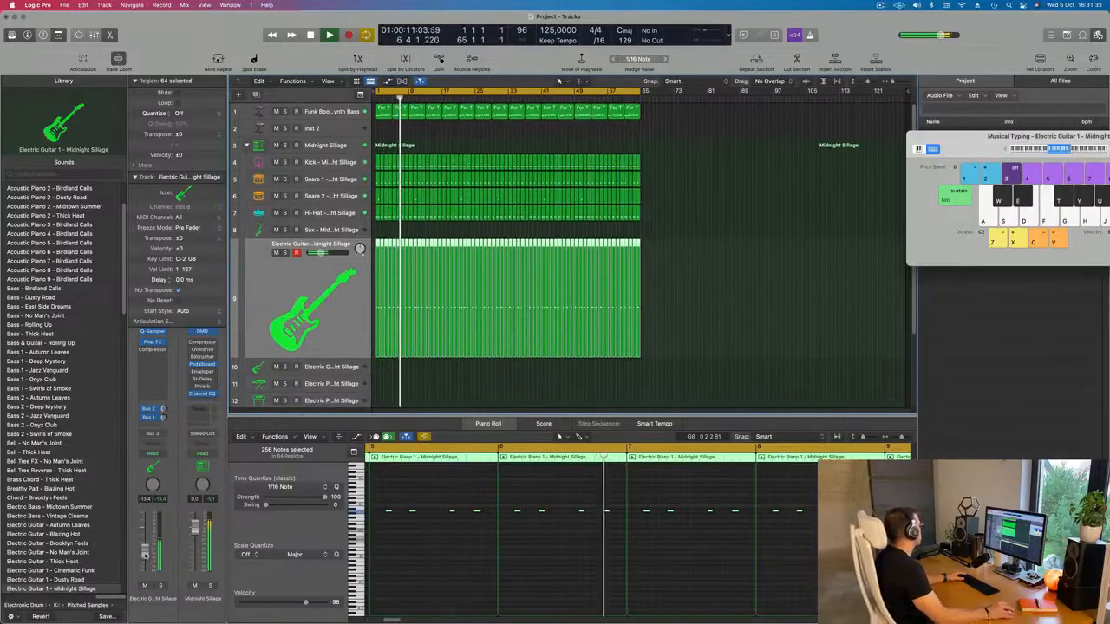
- Audition other electric guitar sounds for the selected guitar track and load Electric Guitar 3 - Vintage Cinema
scroll(45, 523, down, 3)
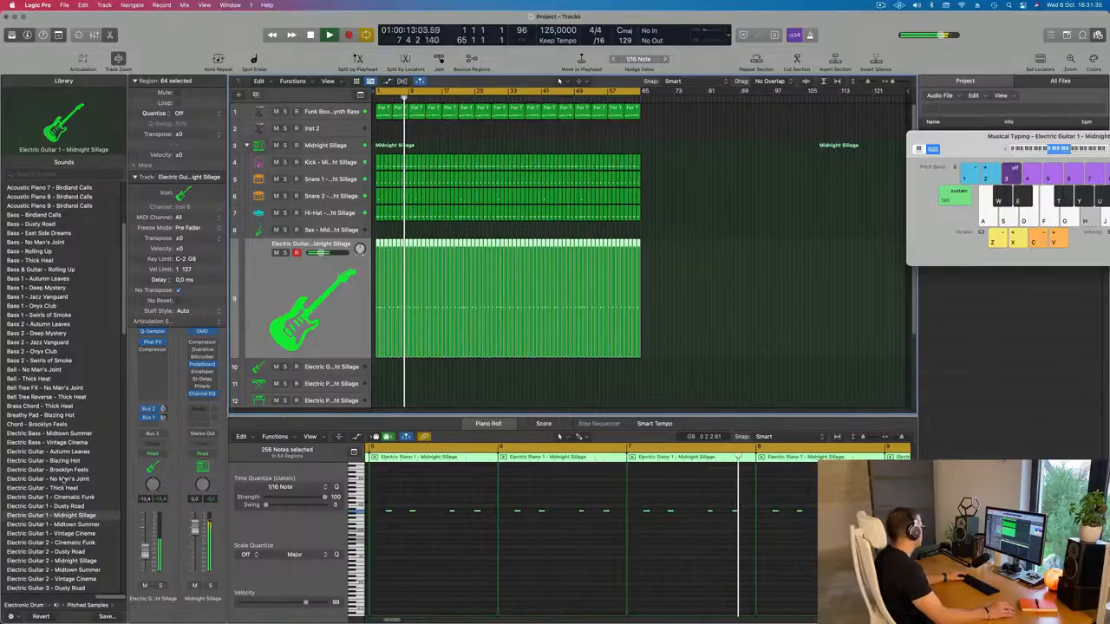
click(65, 498)
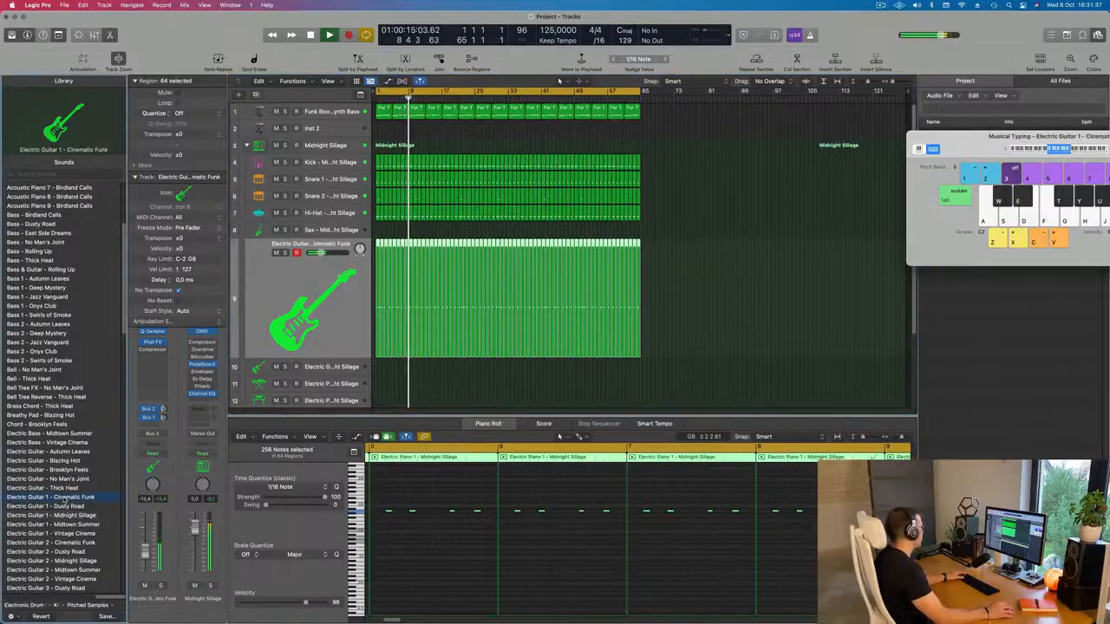
click(60, 505)
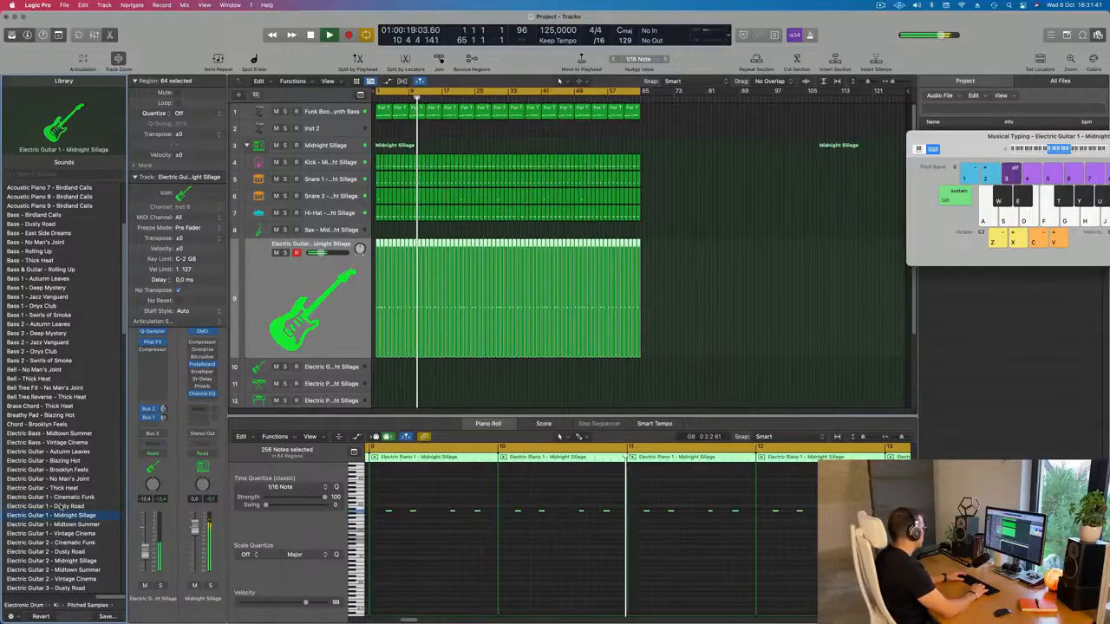
key(Down)
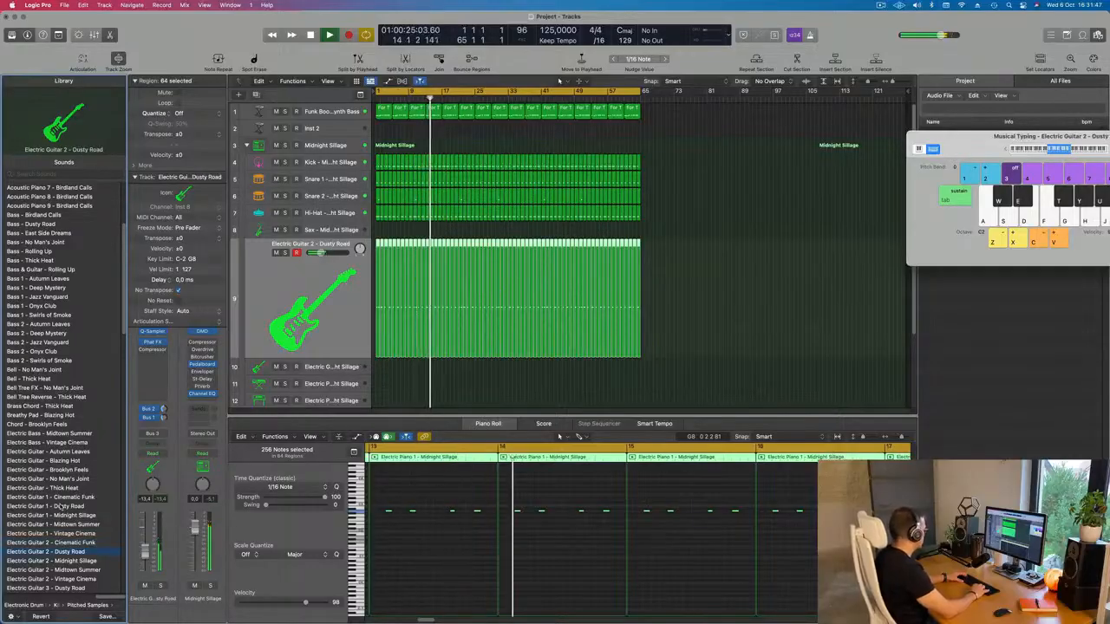
scroll(59, 508, down, 3)
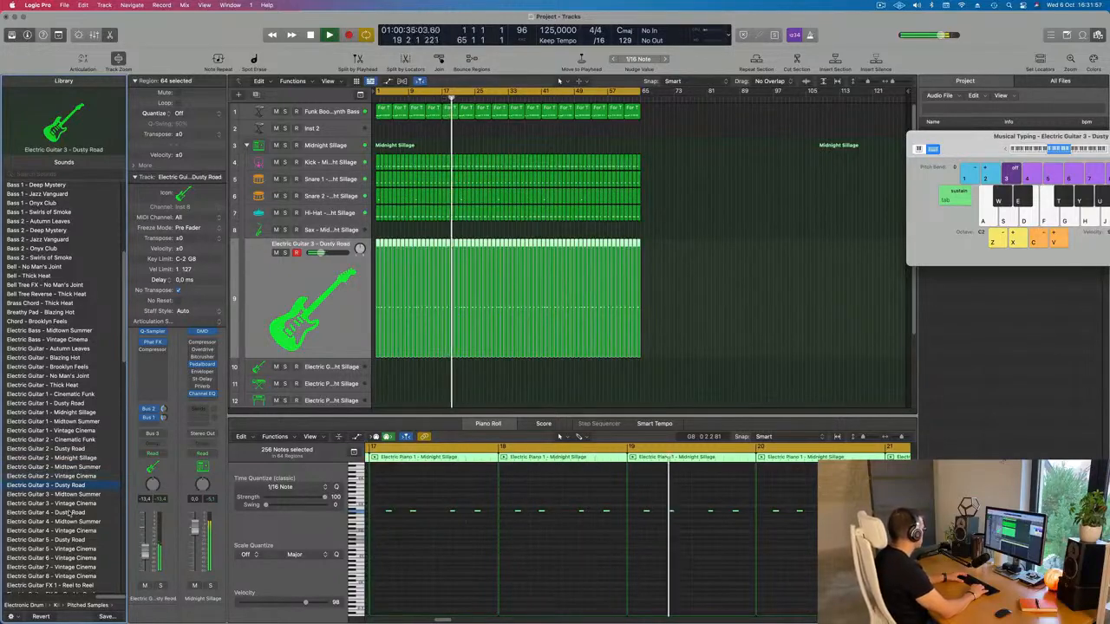
key(Down)
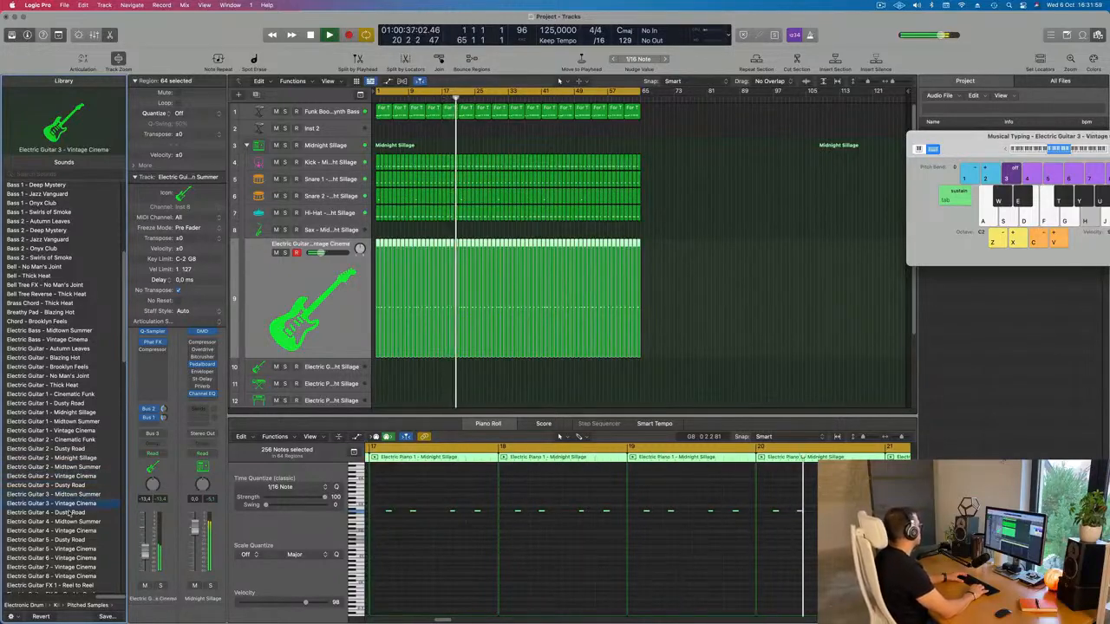
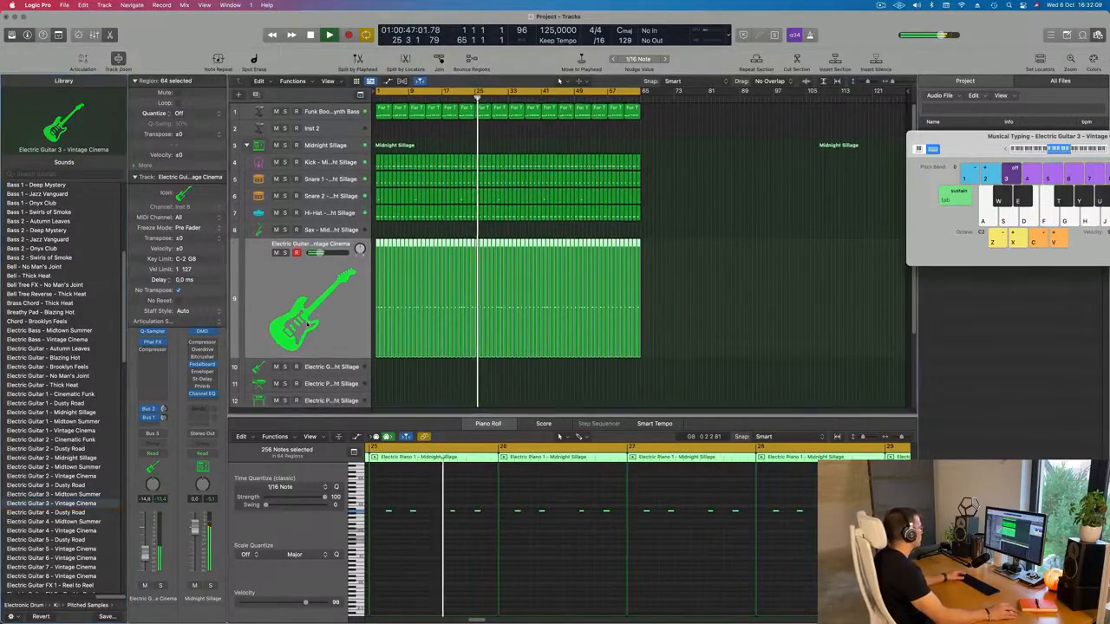
- Enable the filter in the guitar track's Quick Sampler, set the cutoff to 81.9%, and close the plug-in
click(153, 332)
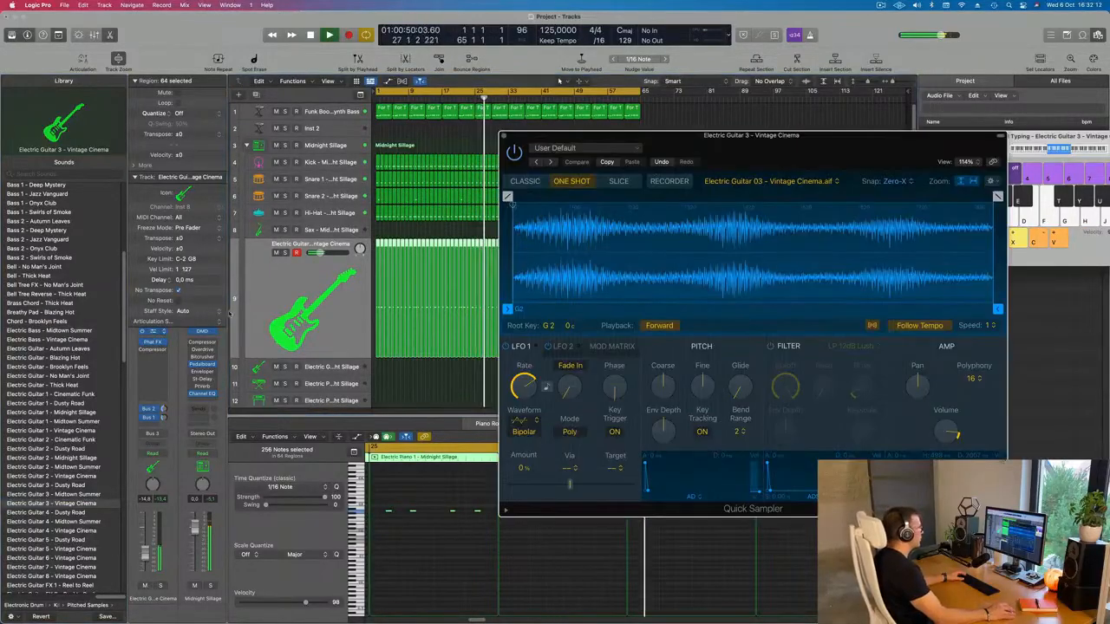
click(770, 346)
drag(787, 431, 799, 401)
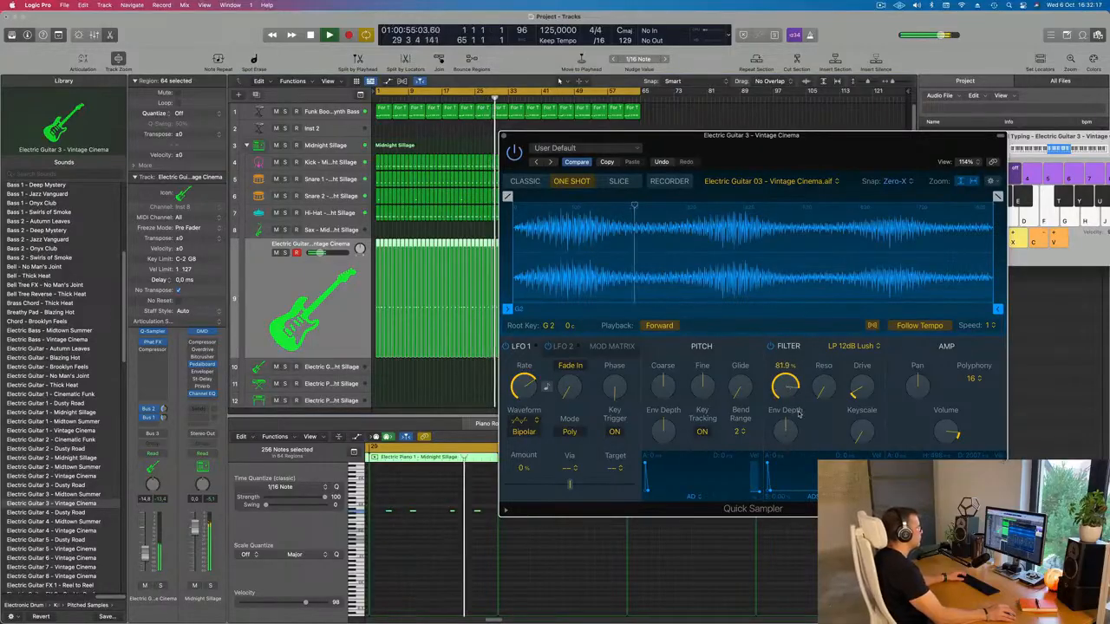
click(504, 136)
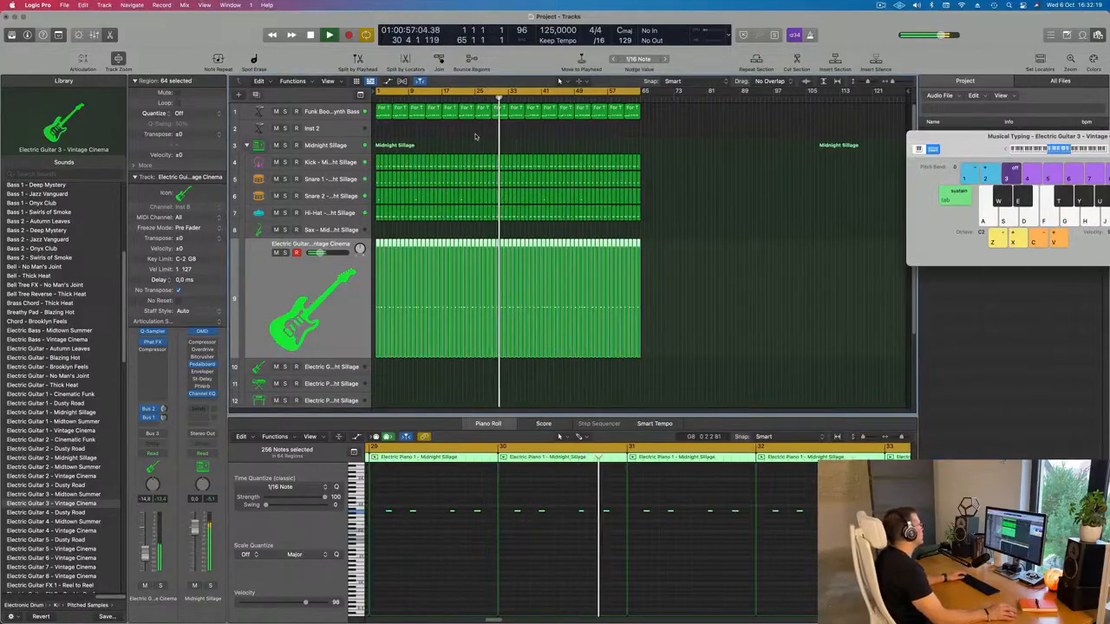
- Restart playback from the beginning and load Alchemy as the instrument on the empty Inst 2 track
key(Return)
click(325, 128)
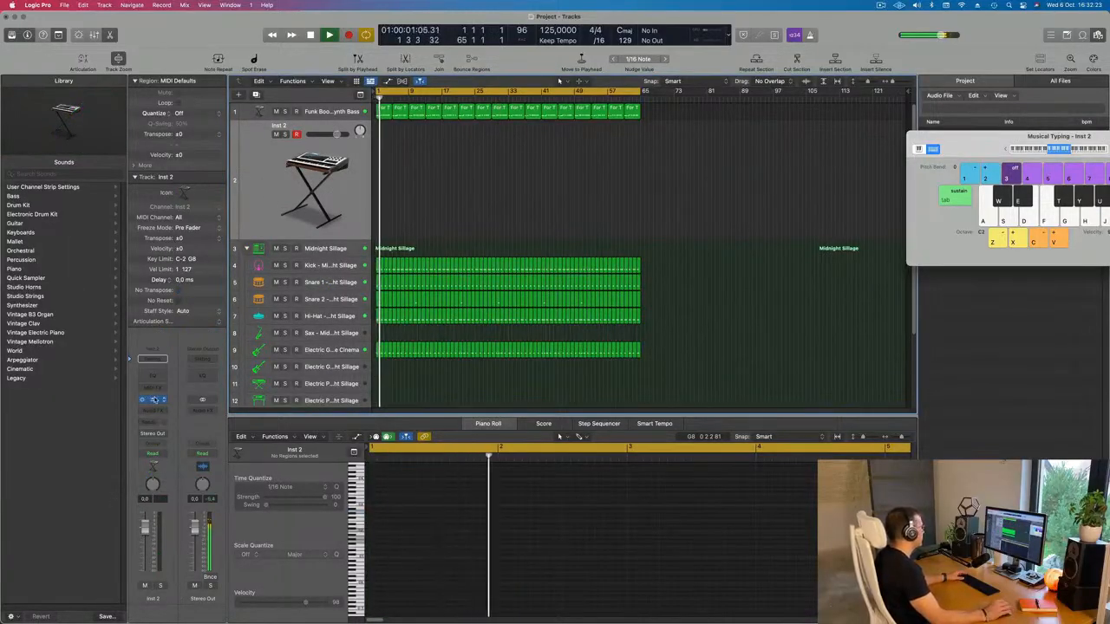
click(153, 400)
drag(701, 131, 729, 140)
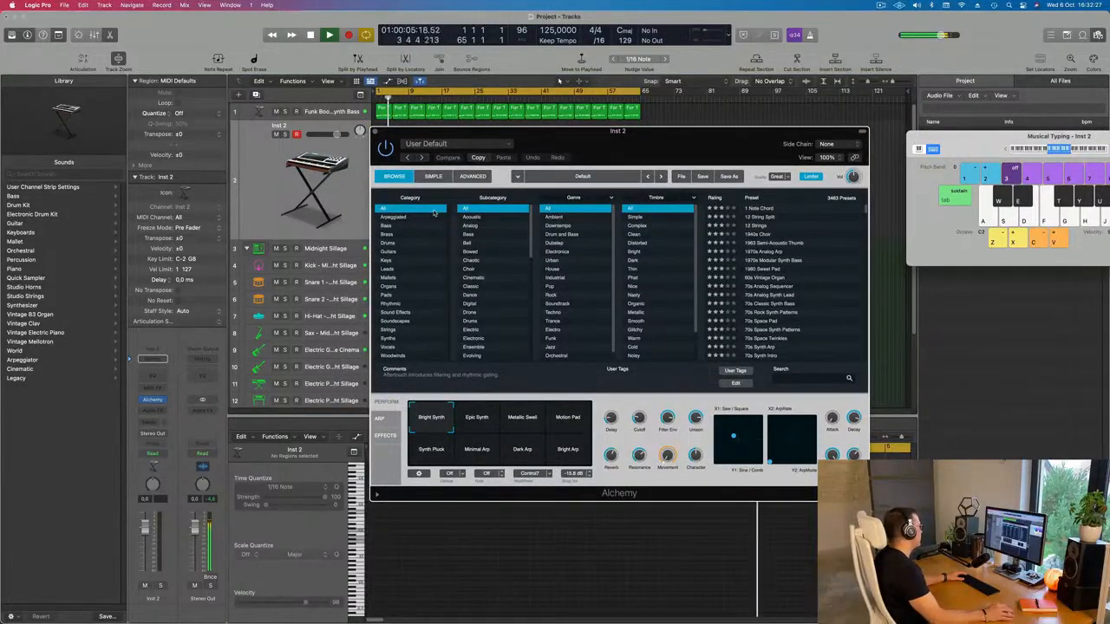
- Load the 70s Synth Strings preset from Alchemy's Strings category and try it with the Musical Typing keyboard
click(388, 331)
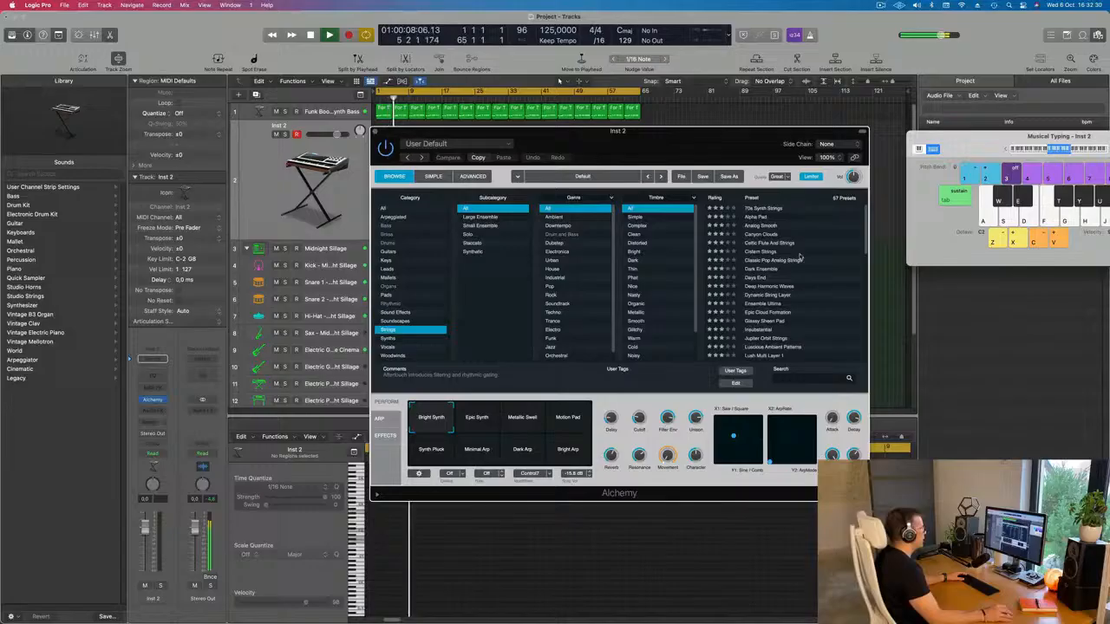
click(767, 210)
drag(676, 131, 720, 228)
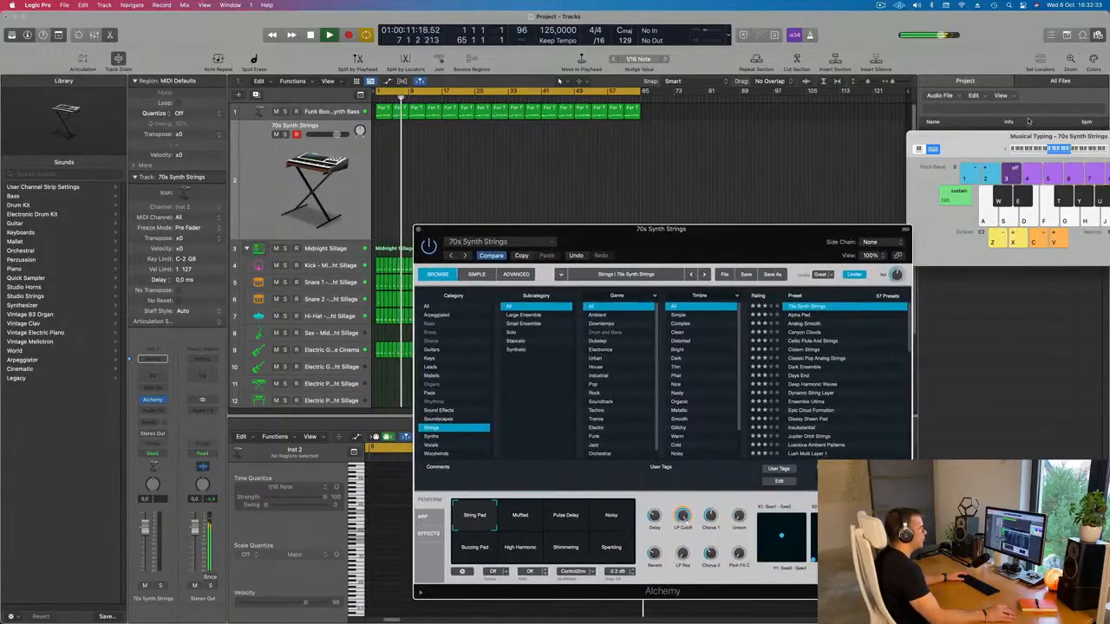
drag(1028, 136, 828, 152)
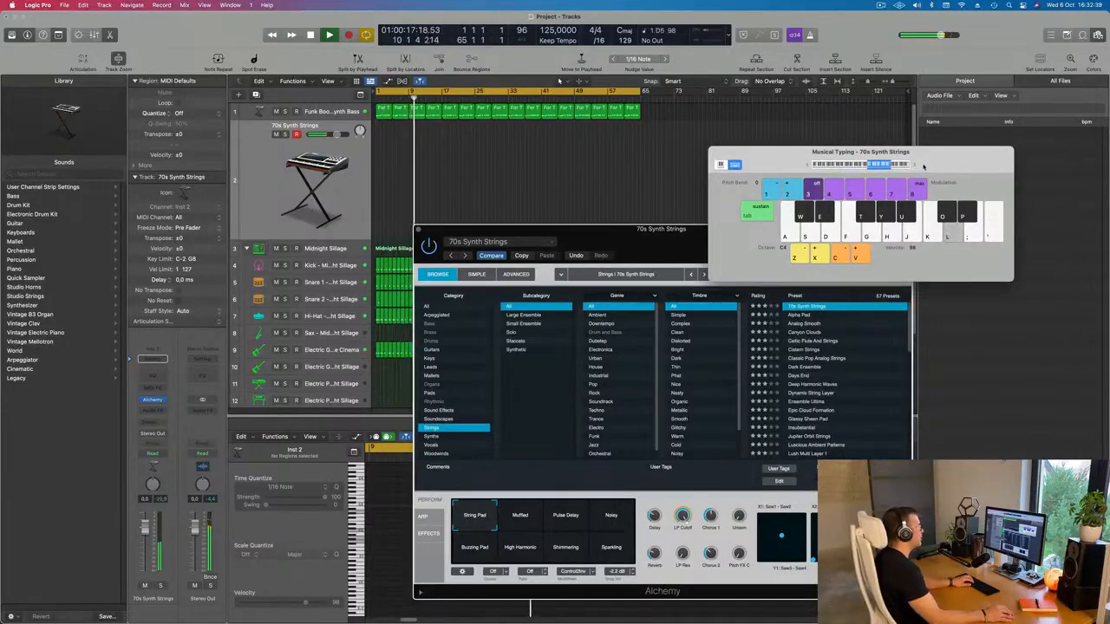
drag(924, 165, 935, 140)
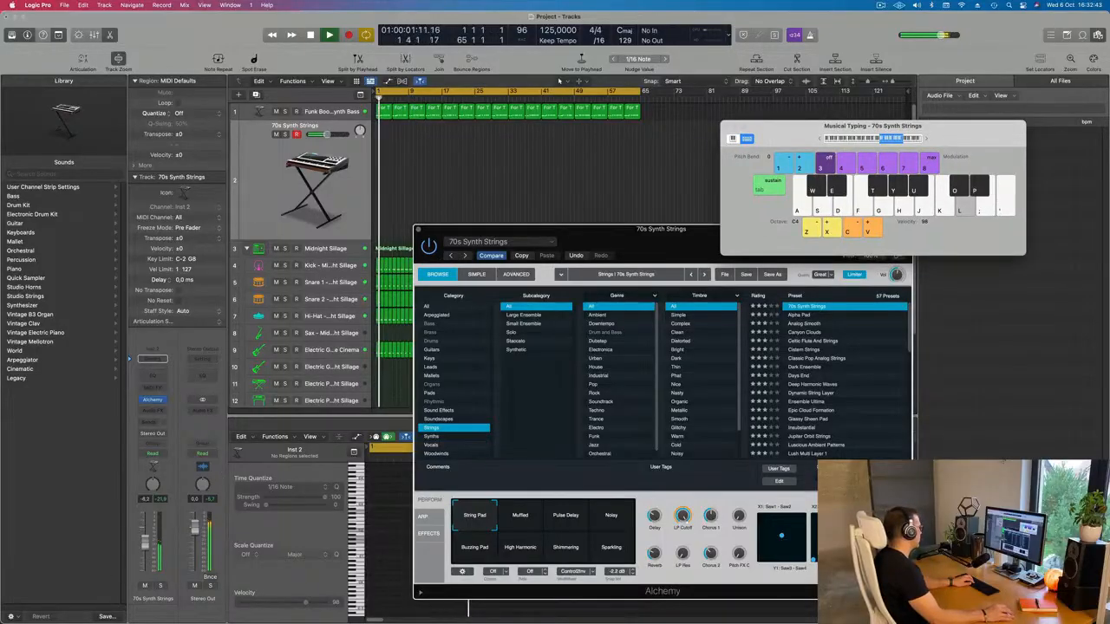
click(1022, 66)
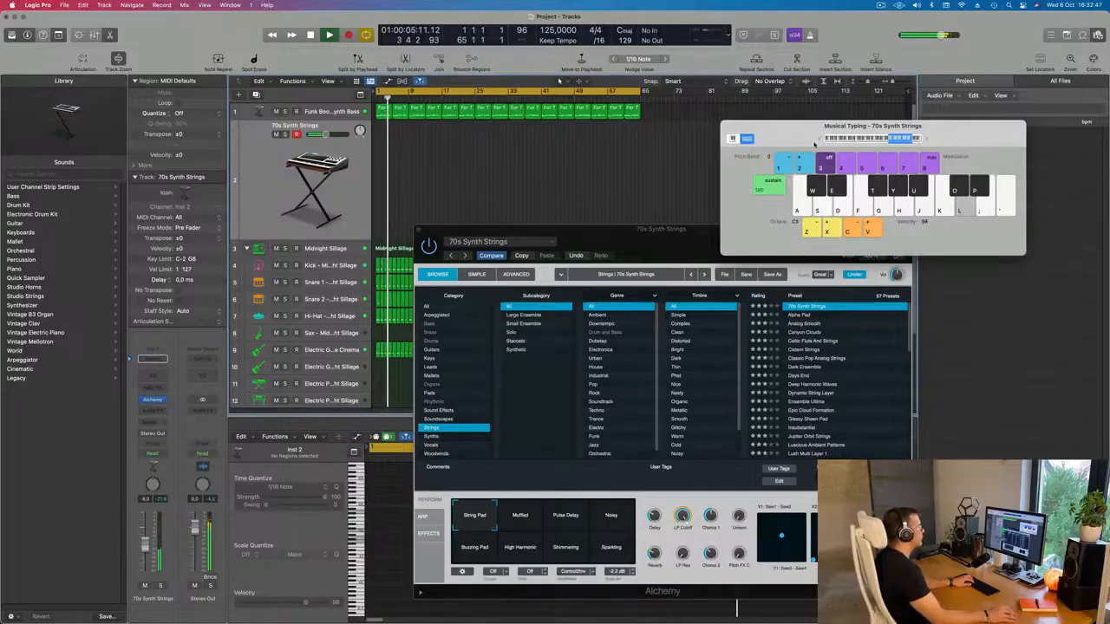
- Audition the Alpha Pad, Analog Smooth, Canyon Clouds and Celtic Flute And Strings presets, and load Classic Pop Analog Strings
click(798, 316)
drag(738, 246, 734, 171)
key(j)
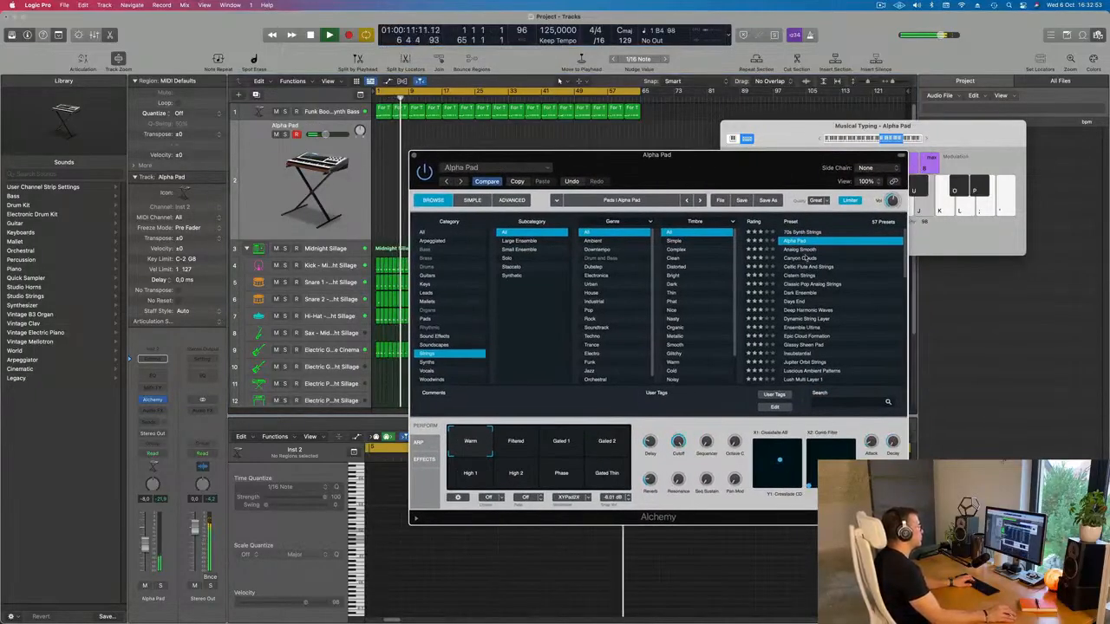
click(806, 251)
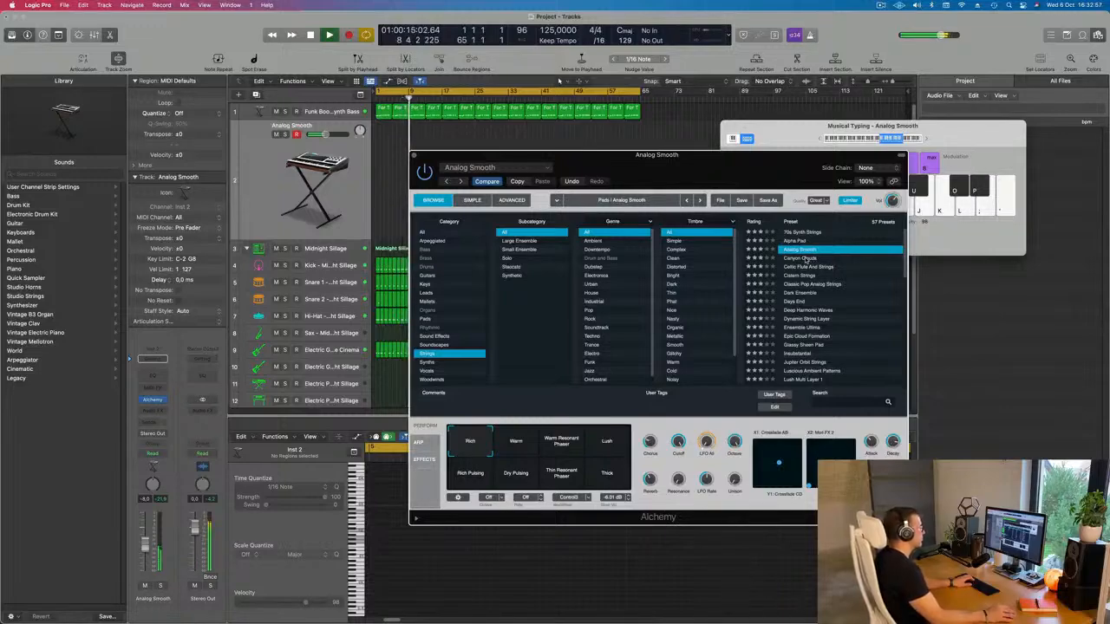
click(804, 258)
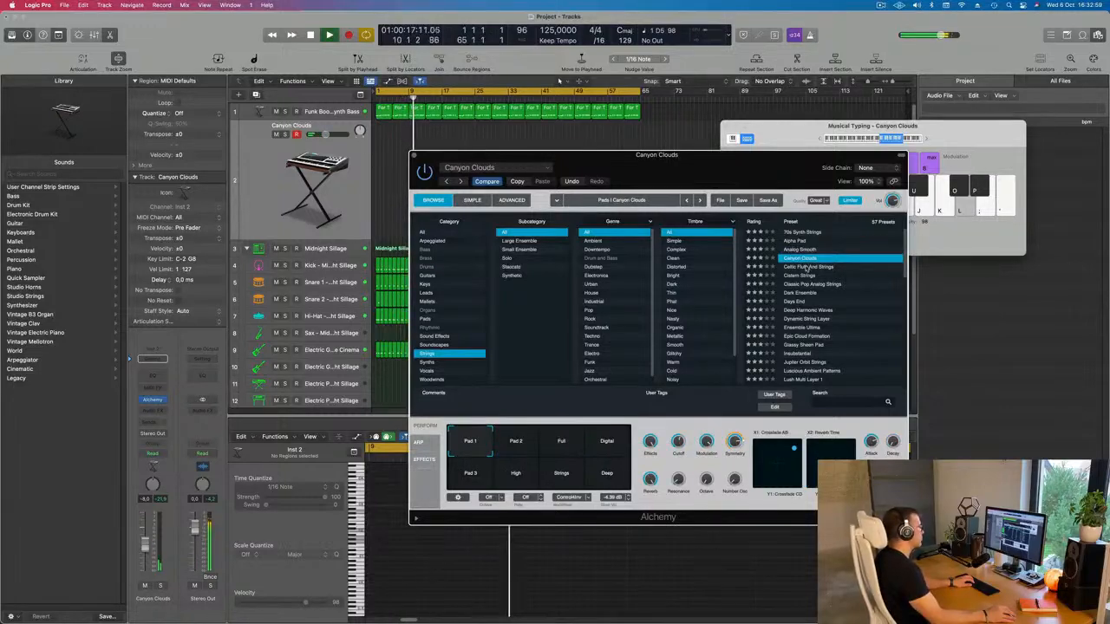
click(806, 268)
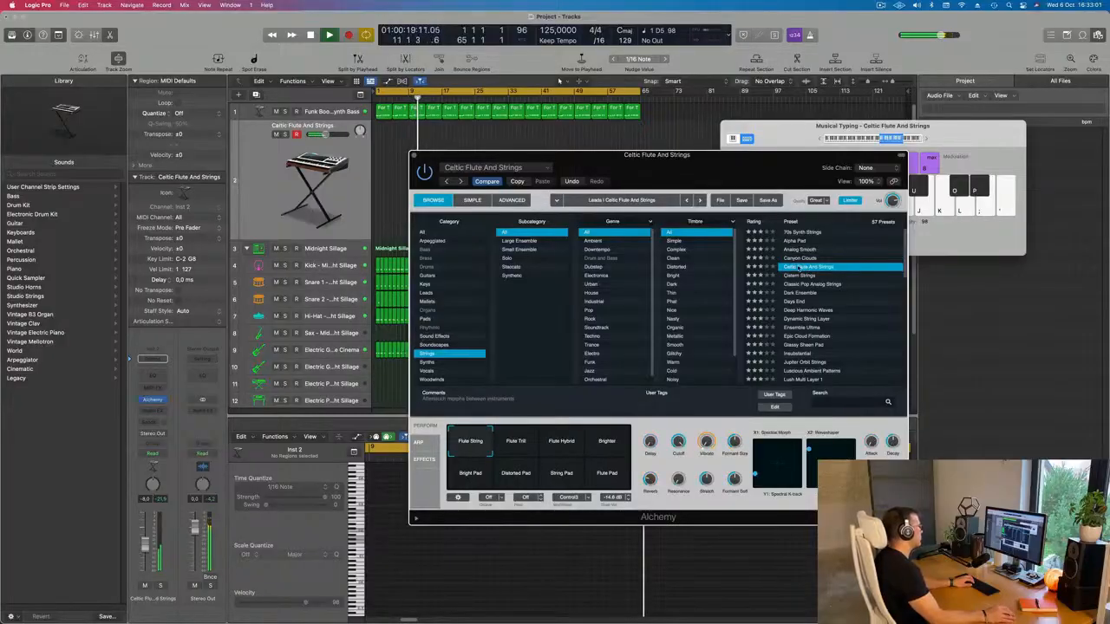
scroll(843, 291, down, 1)
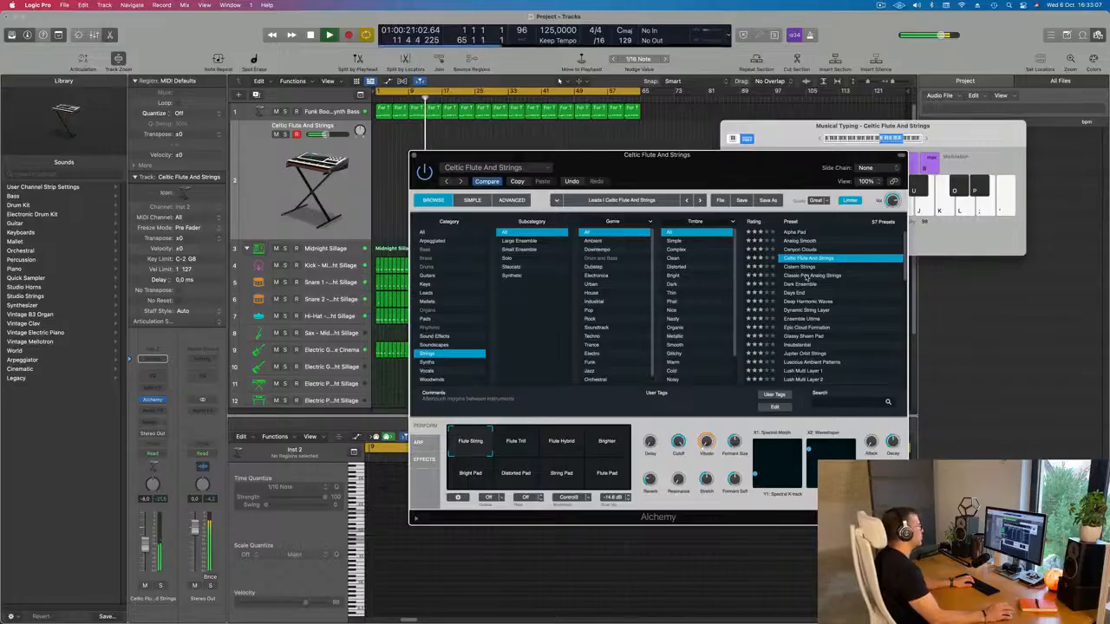
click(808, 276)
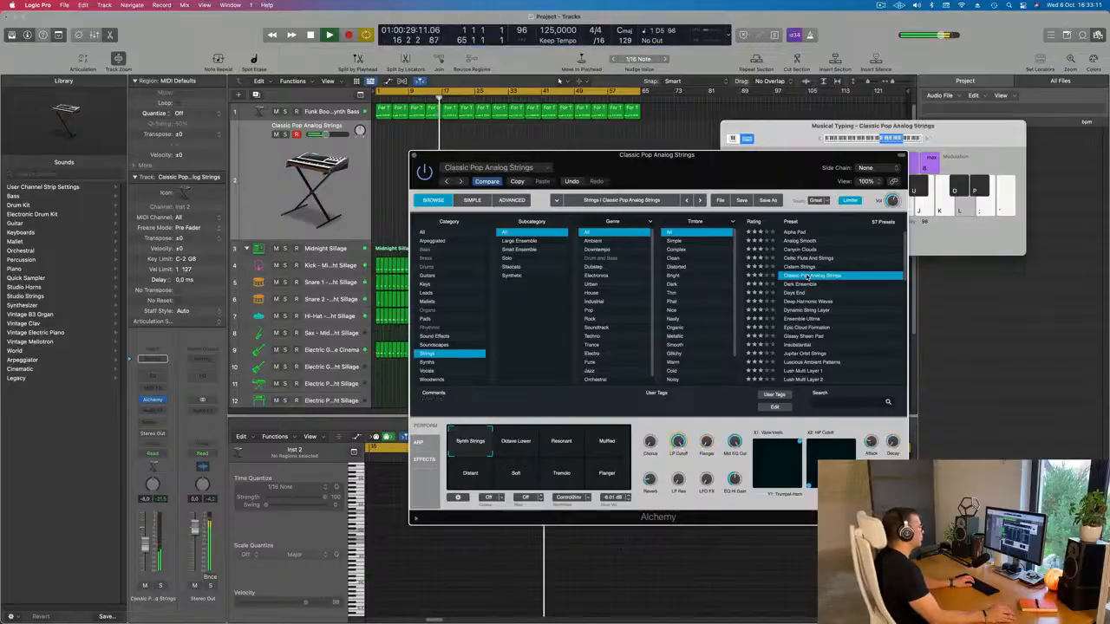
- Reposition the Alchemy and Musical Typing windows and set the typing keyboard's octave to C4 while trying out the strings sound
drag(730, 155, 942, 180)
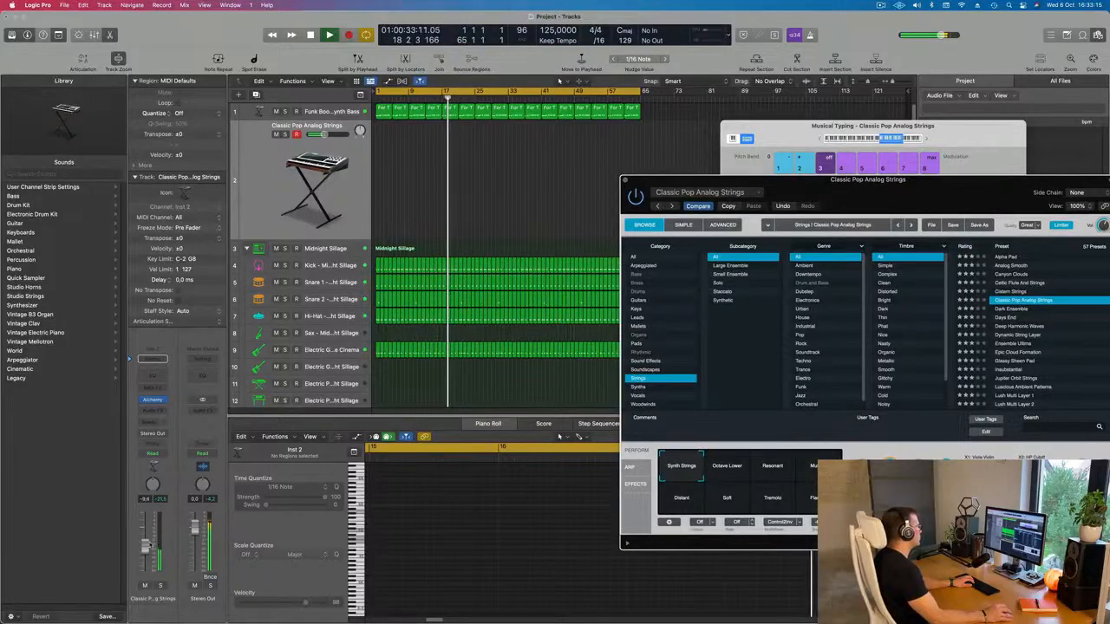
click(336, 147)
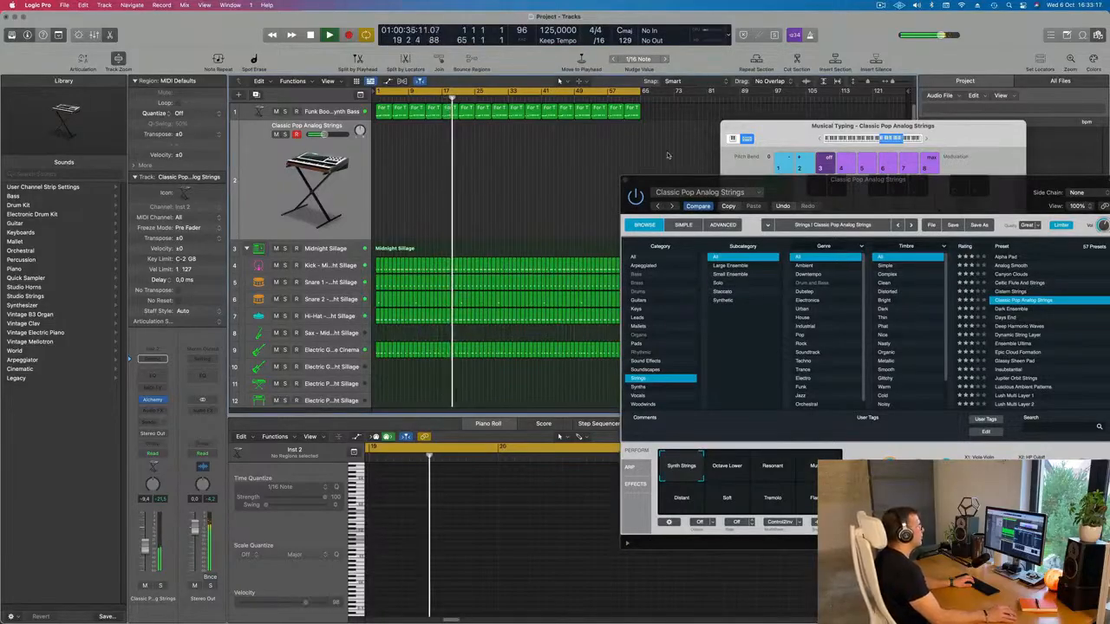
drag(782, 191, 870, 49)
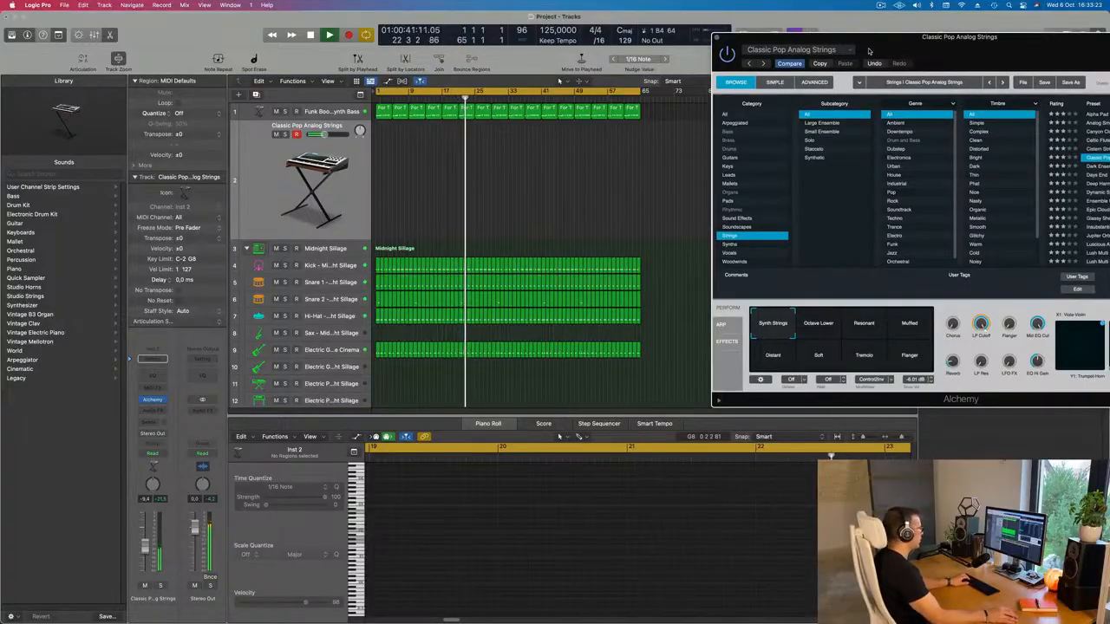
drag(914, 54, 701, 73)
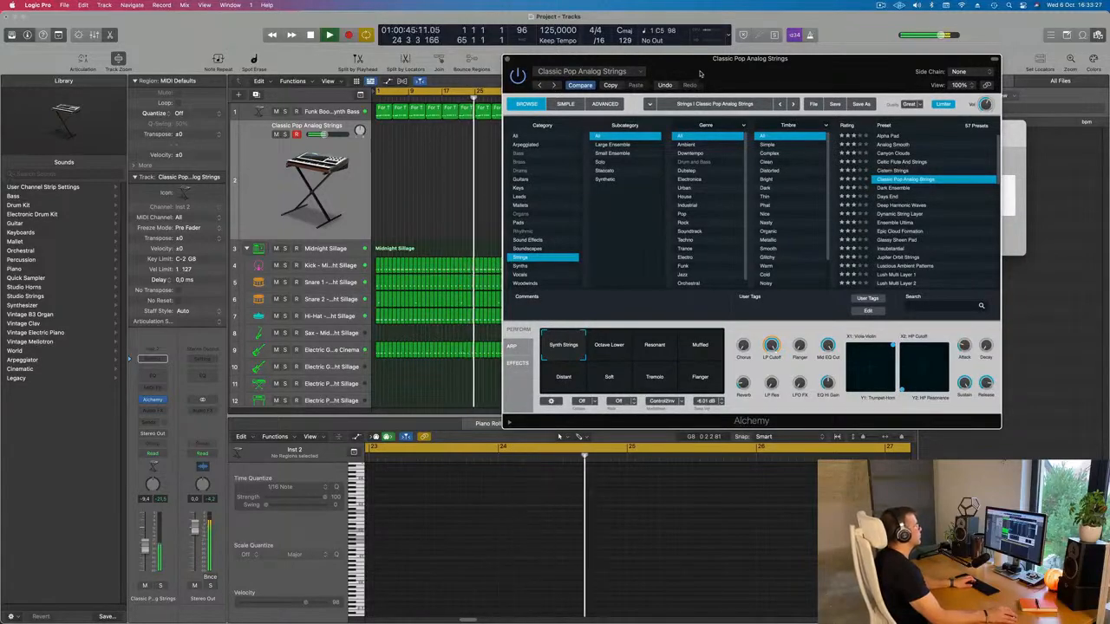
drag(701, 74, 676, 168)
key(super+k)
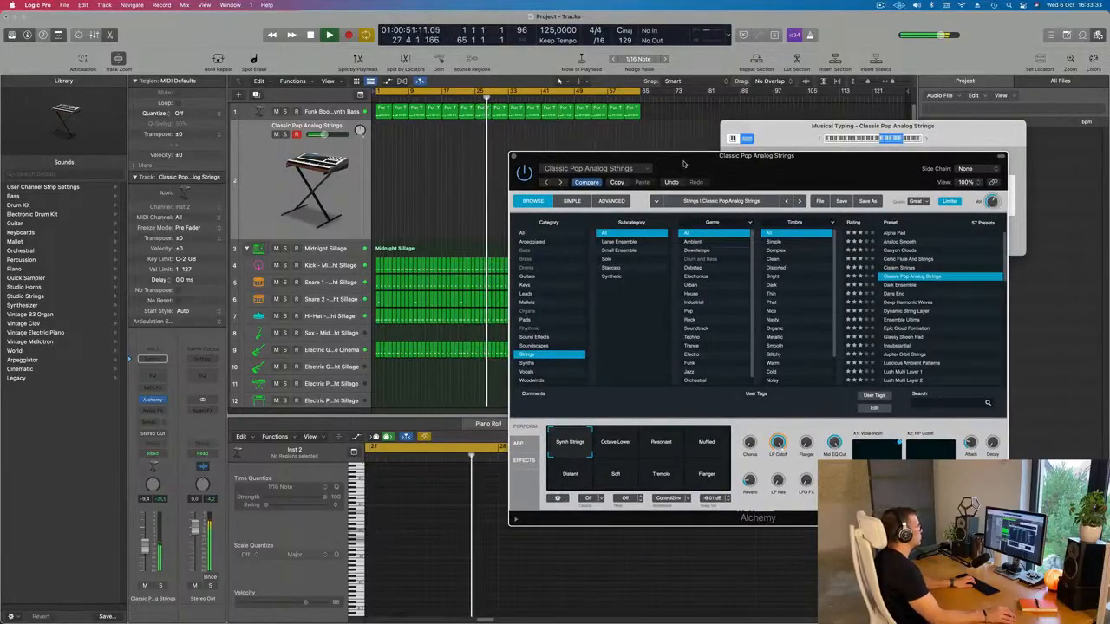
drag(785, 130, 768, 124)
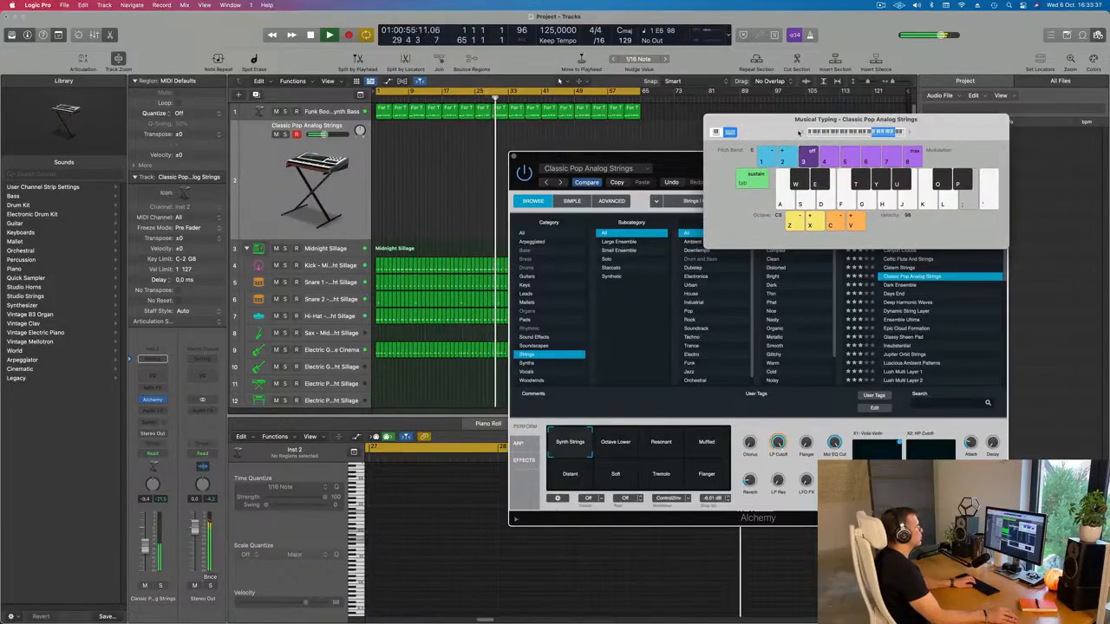
key(semicolon)
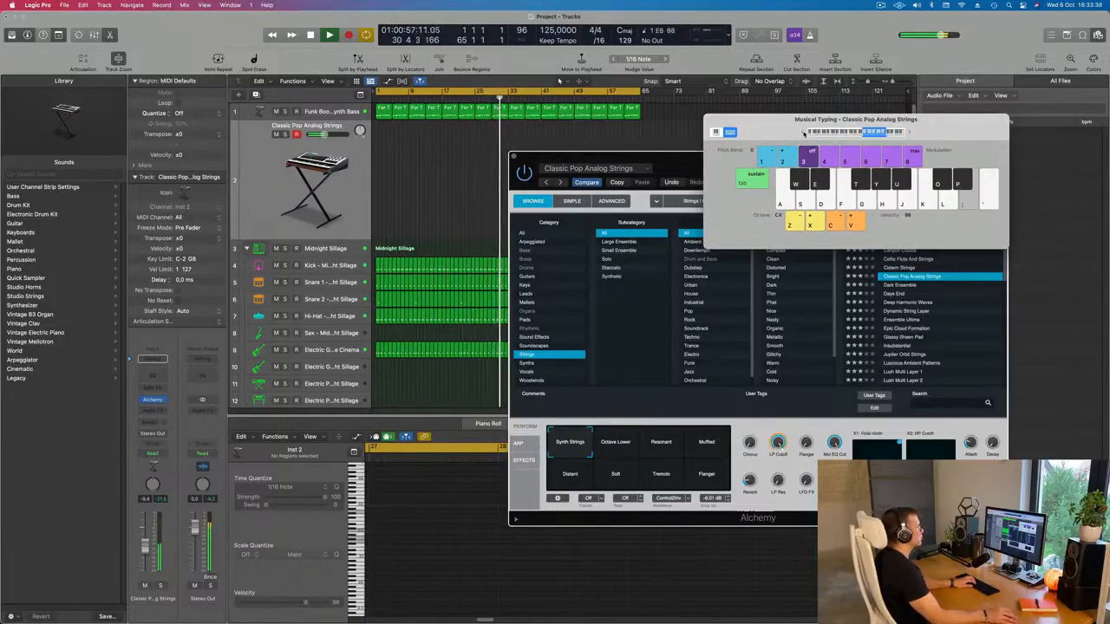
drag(802, 132, 856, 103)
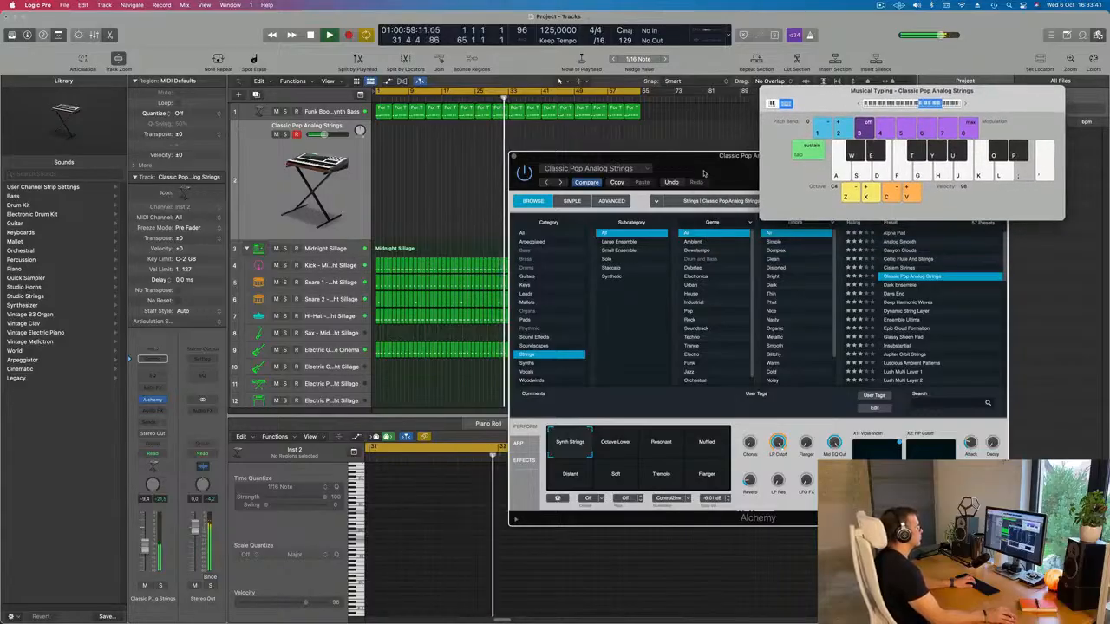
drag(711, 170, 780, 146)
key(r)
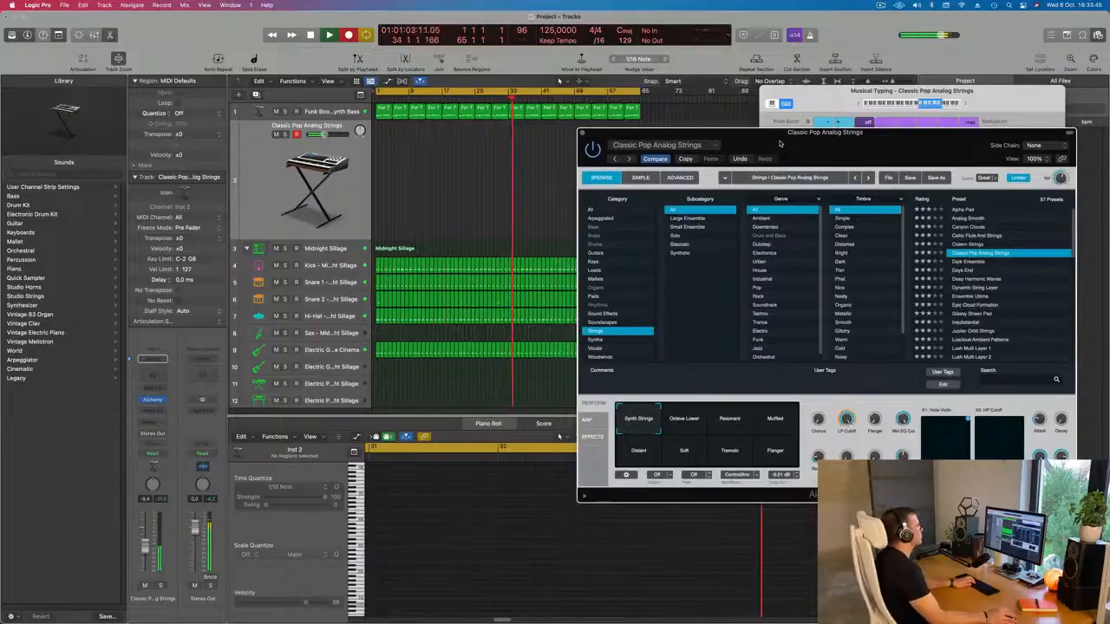
key(space)
key(space)
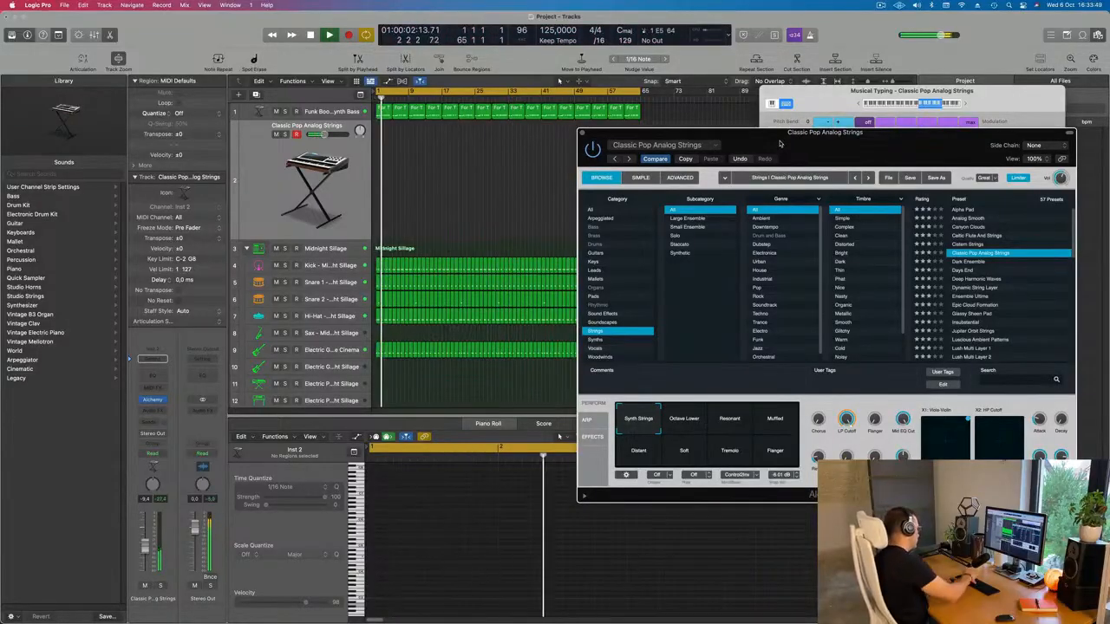
- Record a sustained strings part about eight bars long from bar 1 on the Classic Pop Analog Strings track
key(space)
key(space)
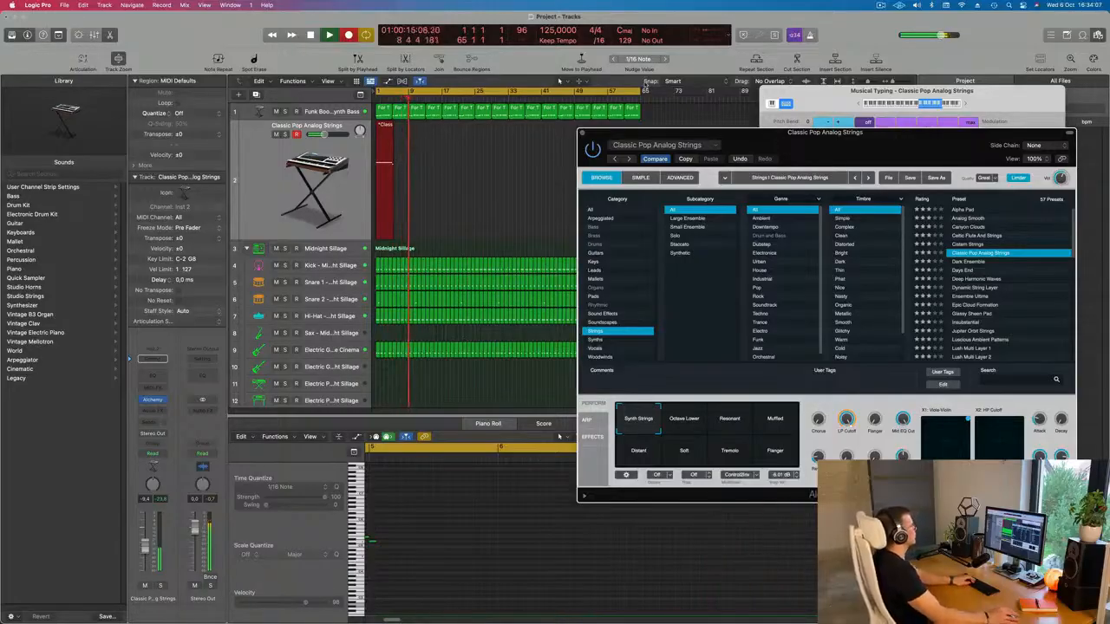
key(space)
click(487, 535)
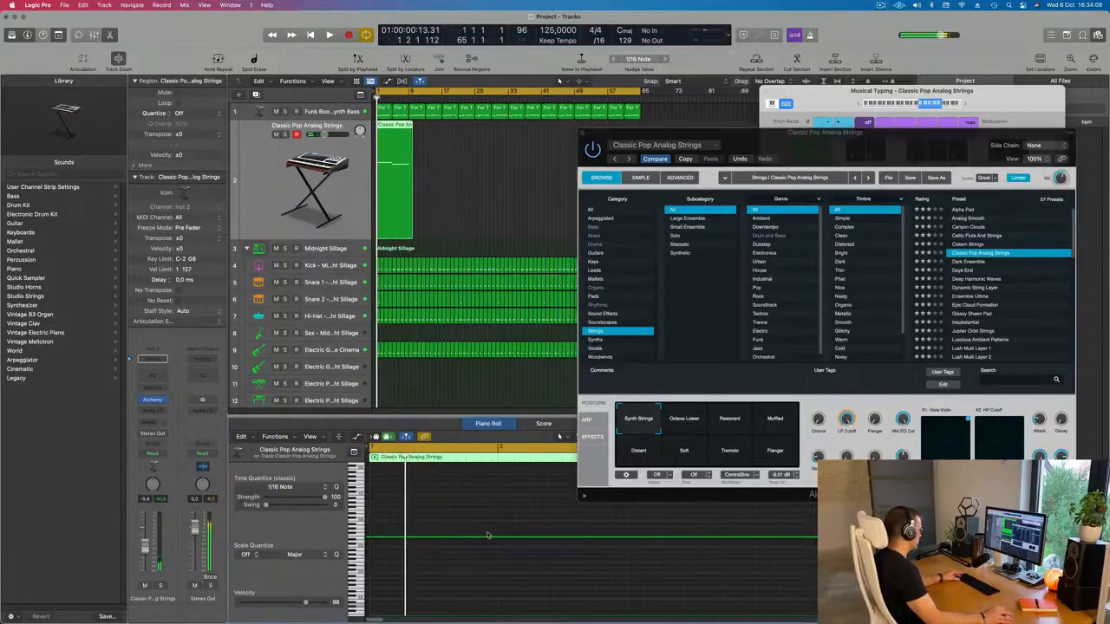
- Split the Classic Pop Analog Strings region at bar 9, splitting the crossing notes, and delete the leftover piece after bar 9
key(super+a)
key(space)
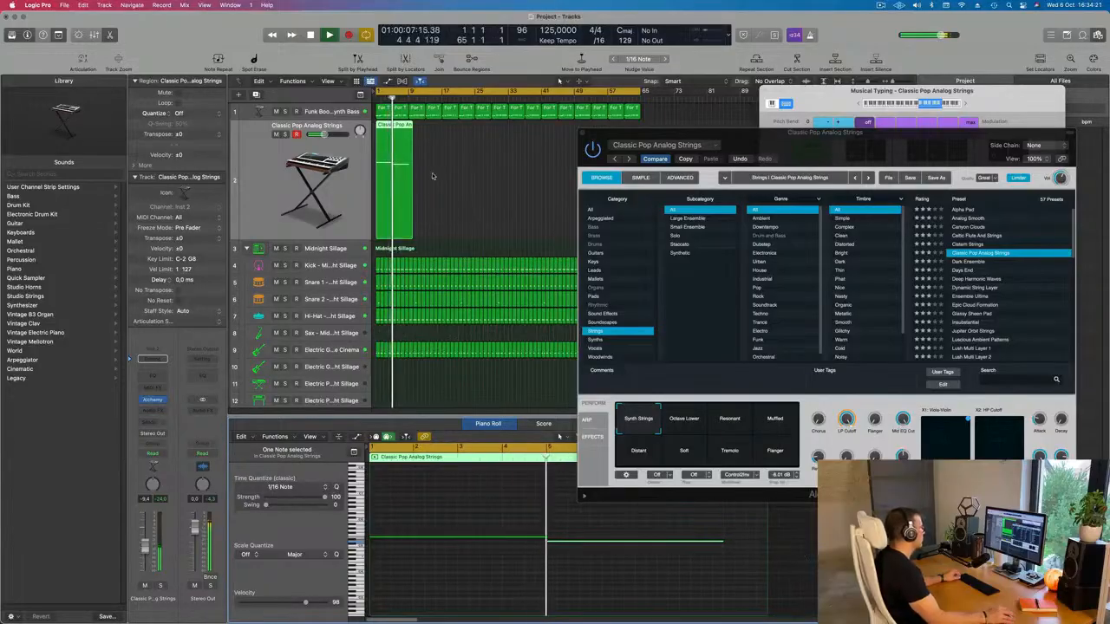
scroll(433, 176, up, 5)
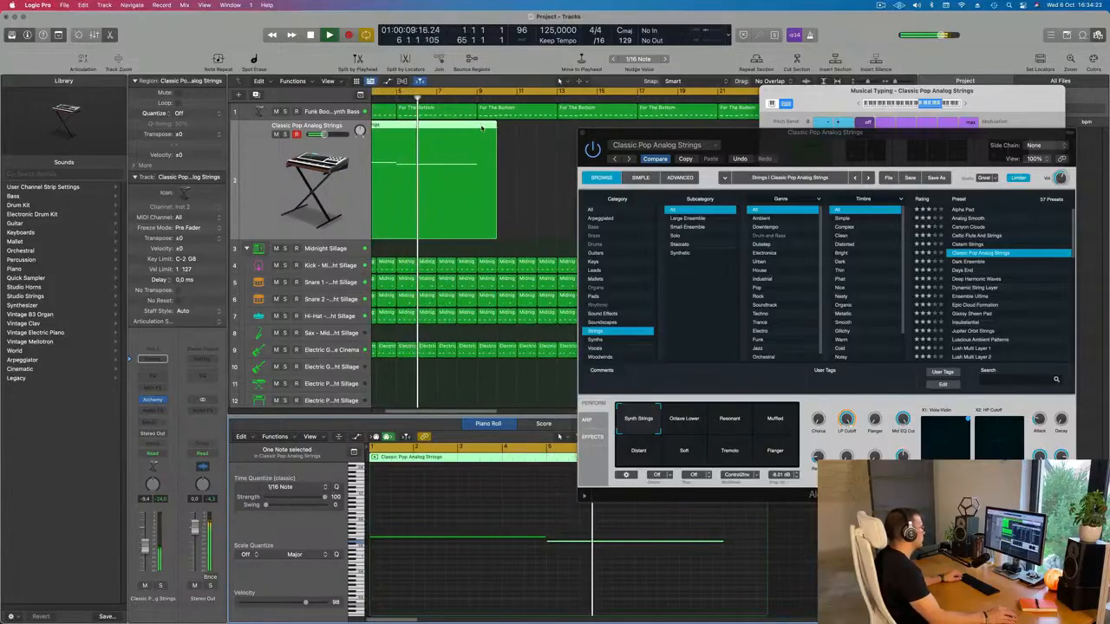
super+double_click(477, 144)
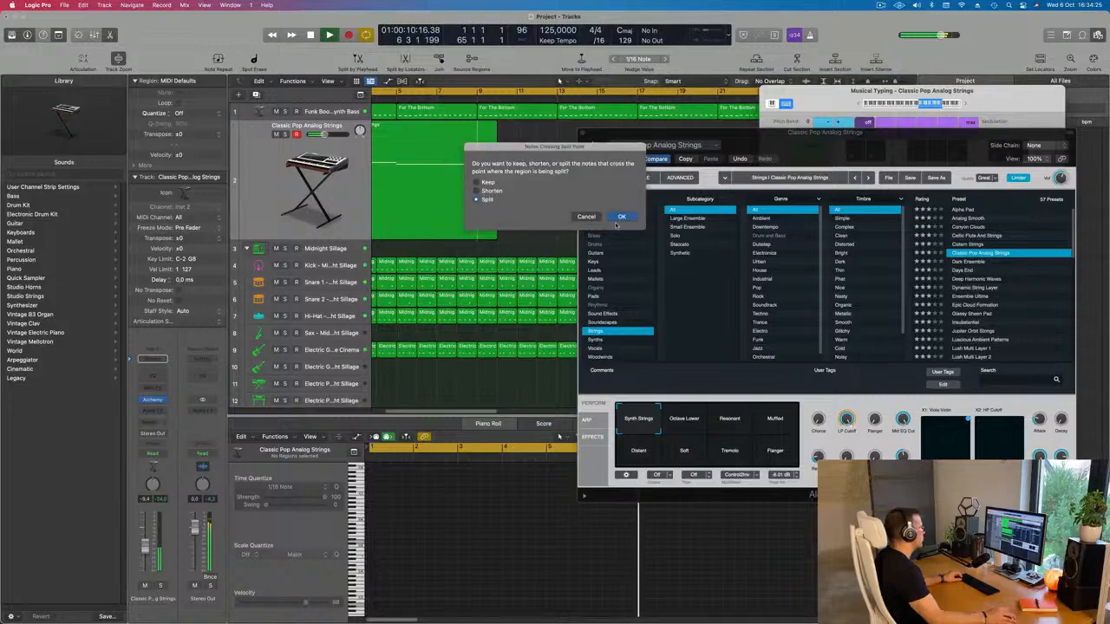
click(623, 217)
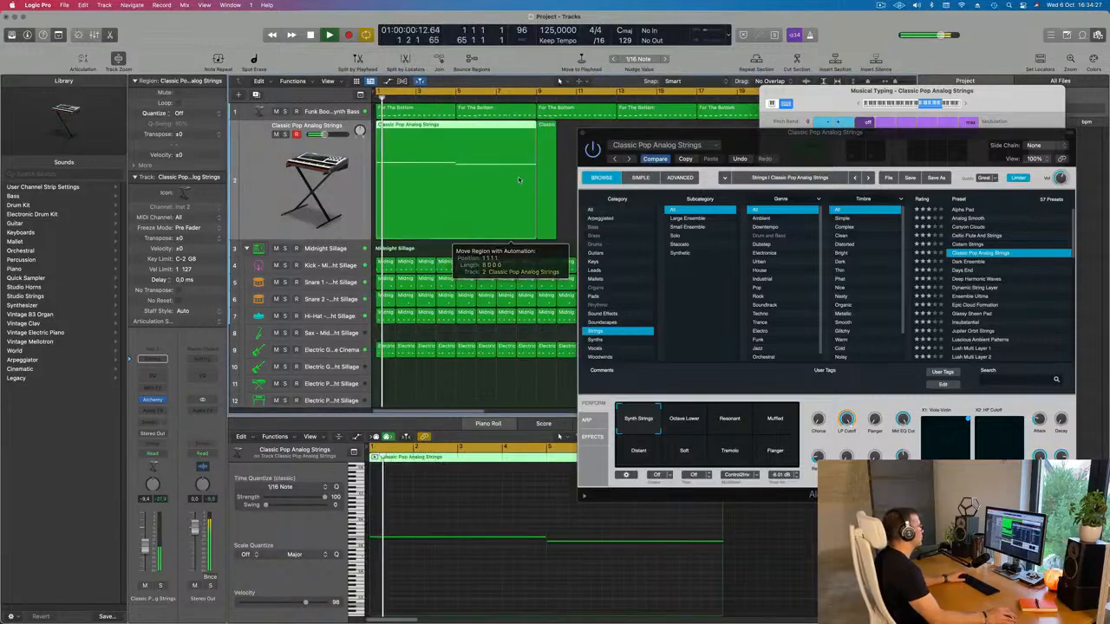
key(BackSpace)
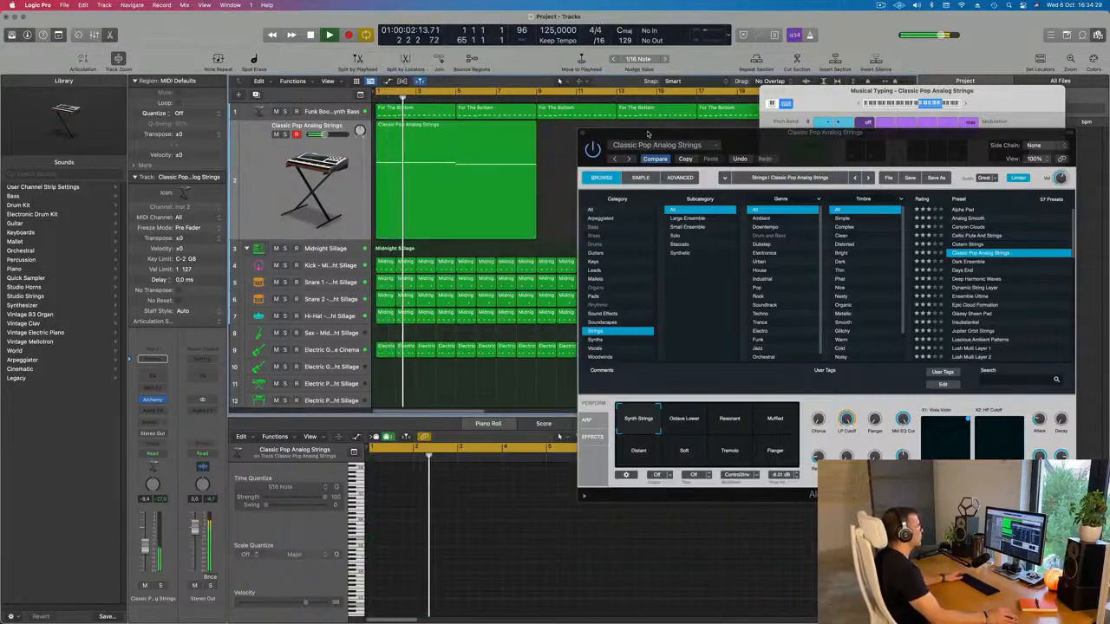
- Move the Alchemy window clear of the strings region and lower the strings track's volume during playback
drag(607, 132, 528, 285)
key(space)
click(513, 188)
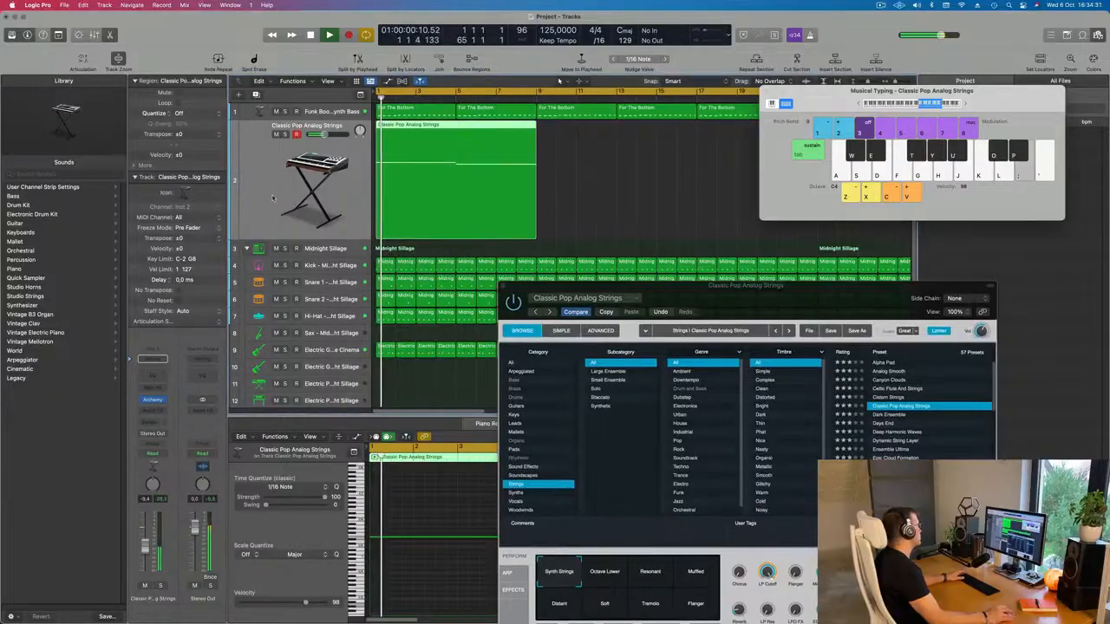
key(space)
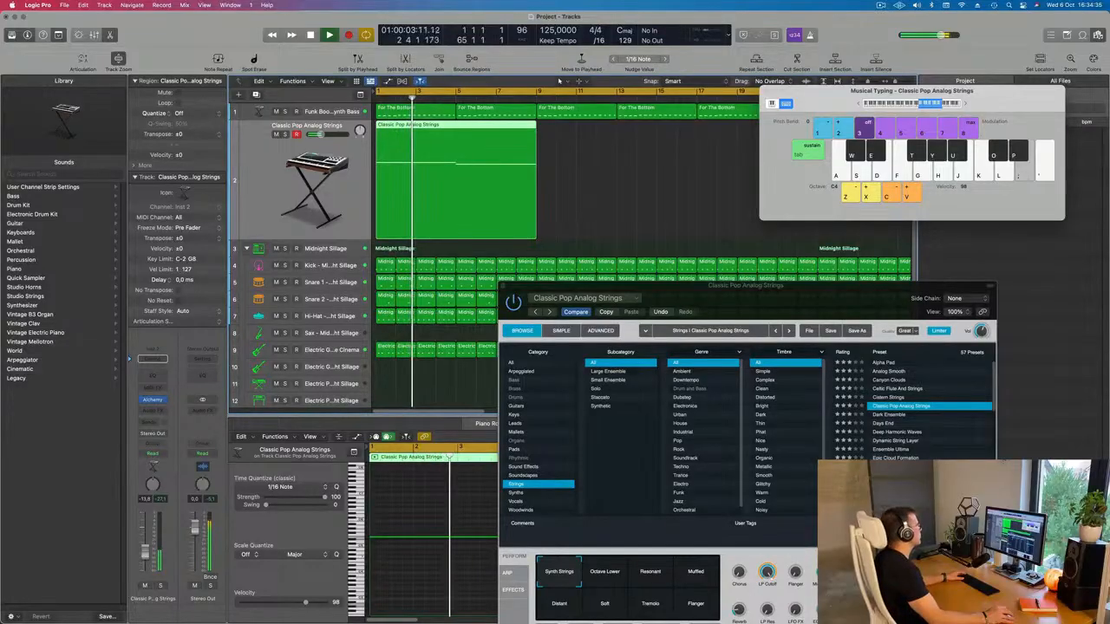
- Play from the beginning and audition Alchemy's Octave Lower, Resonant, Muffled, Distant, Soft, Tremolo and Flanger performance snapshots, ending on Muffled
key(Return)
drag(760, 287, 535, 182)
key(space)
key(space)
click(381, 471)
click(425, 470)
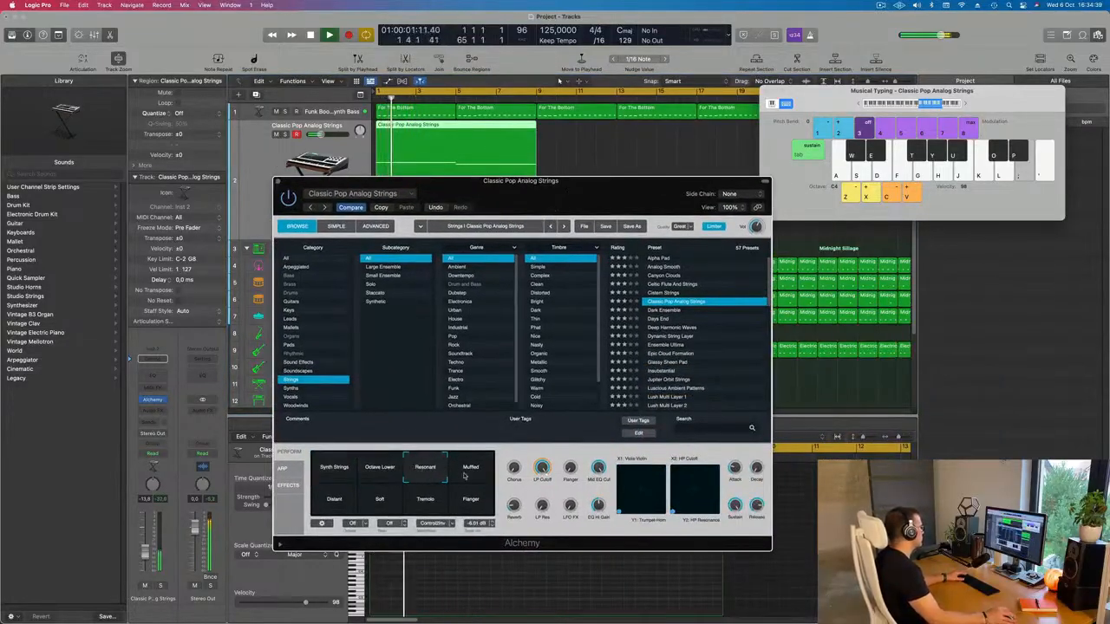
click(471, 475)
click(336, 500)
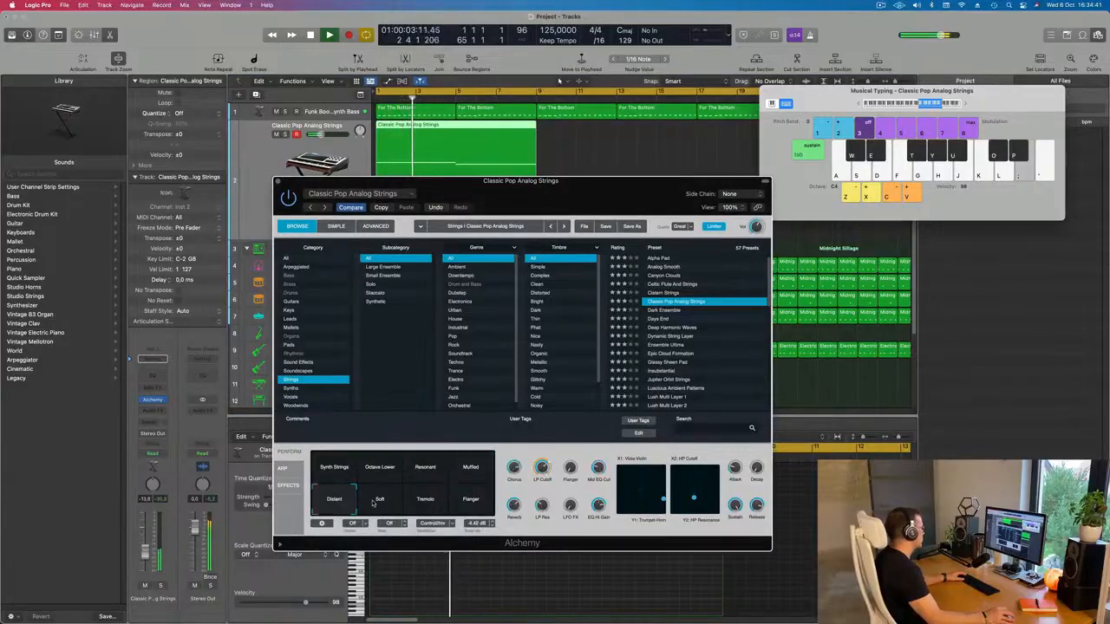
click(395, 502)
click(421, 500)
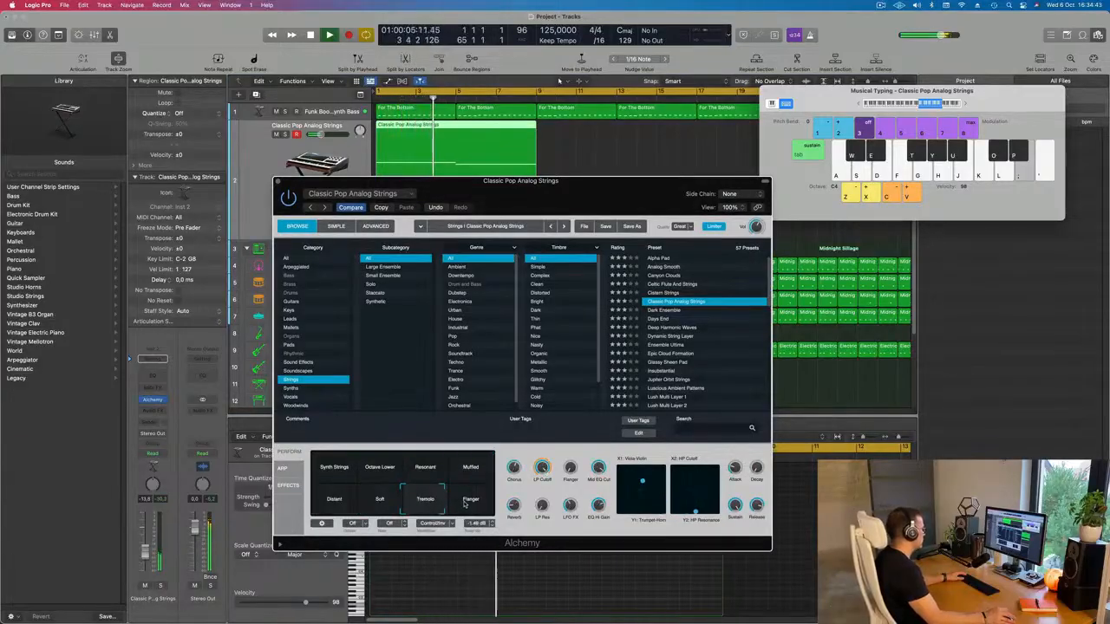
click(486, 507)
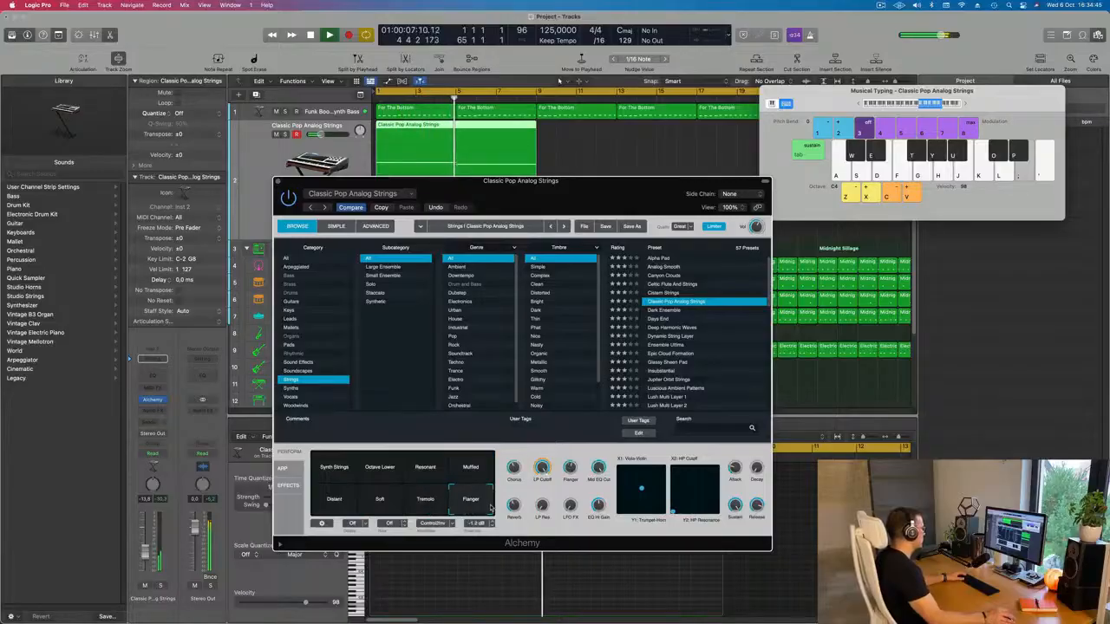
click(482, 471)
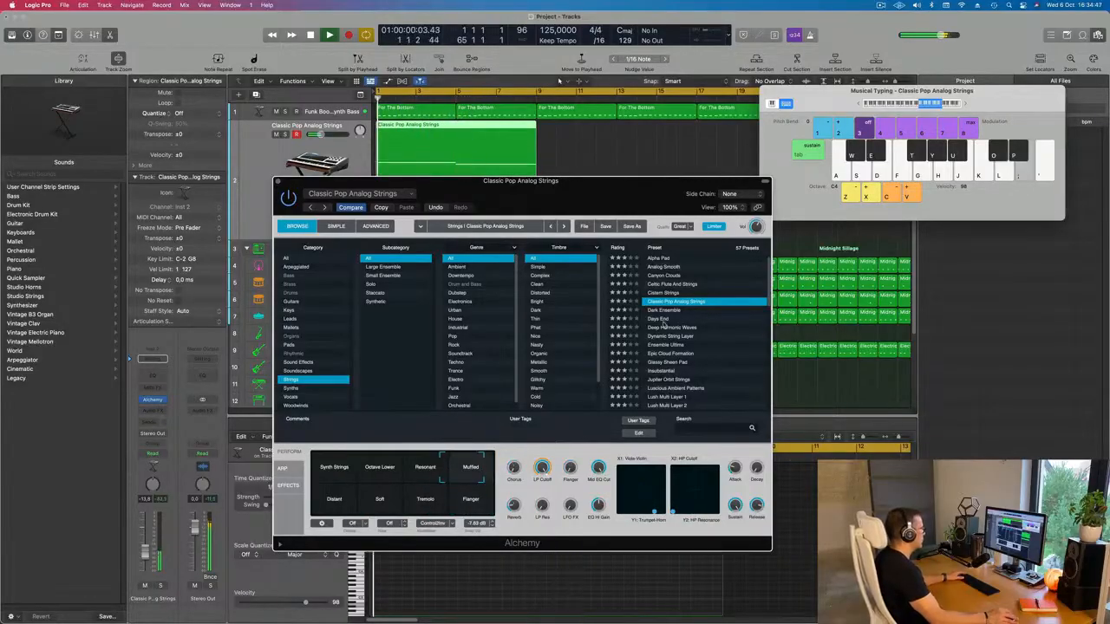
- Audition the Days End and Dynamic String Layer presets on the strings part, moving the Alchemy window aside
drag(606, 189, 737, 197)
key(Down)
key(Down)
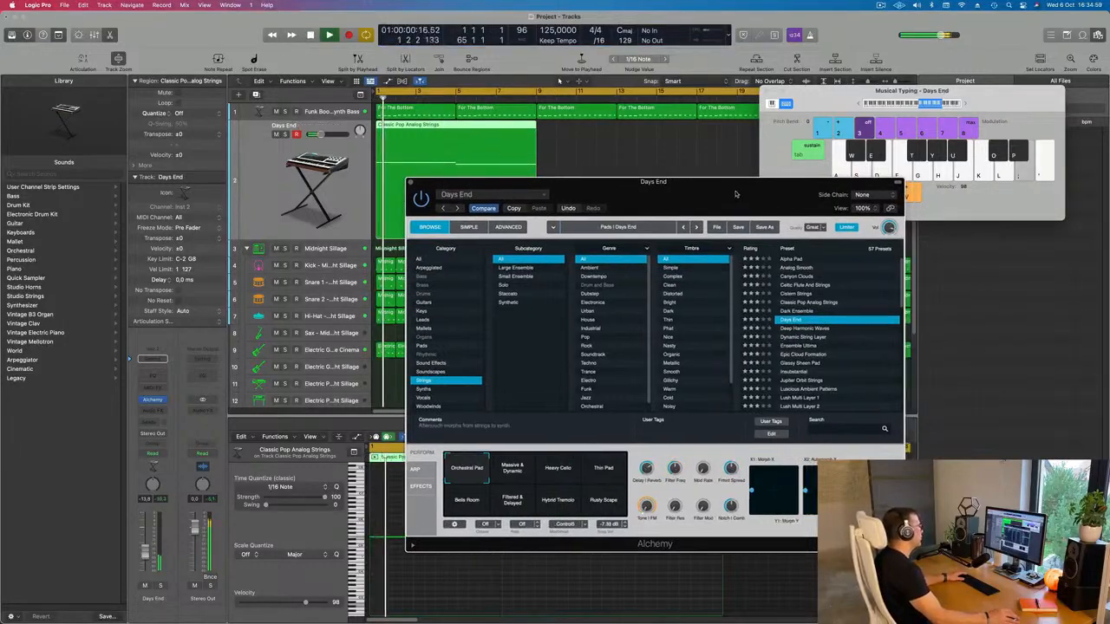
drag(736, 198, 794, 165)
scroll(864, 293, down, 2)
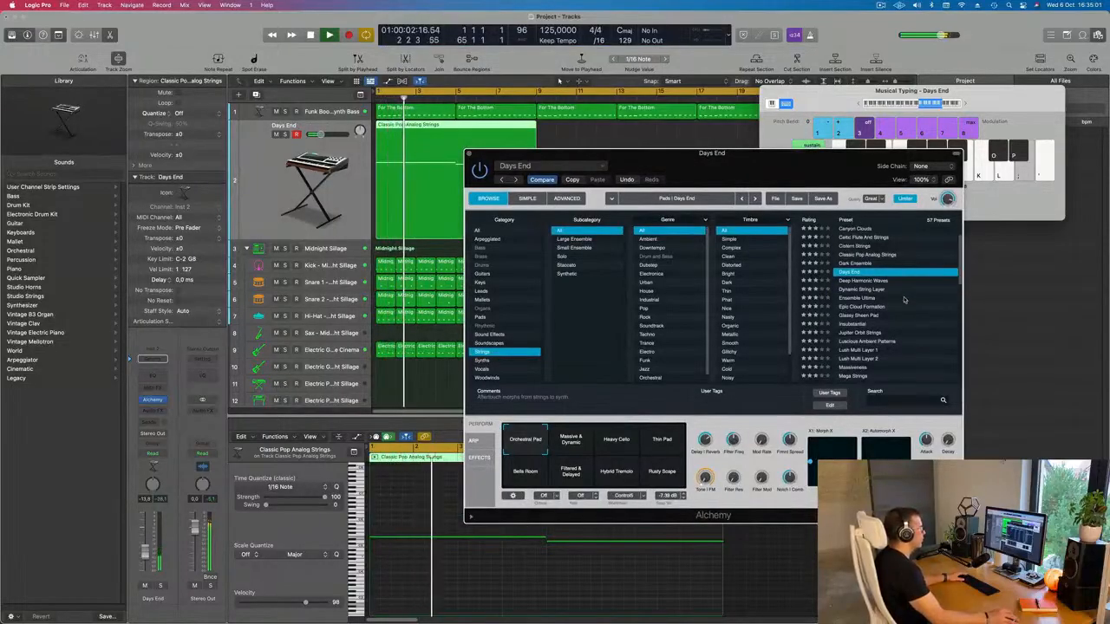
click(862, 289)
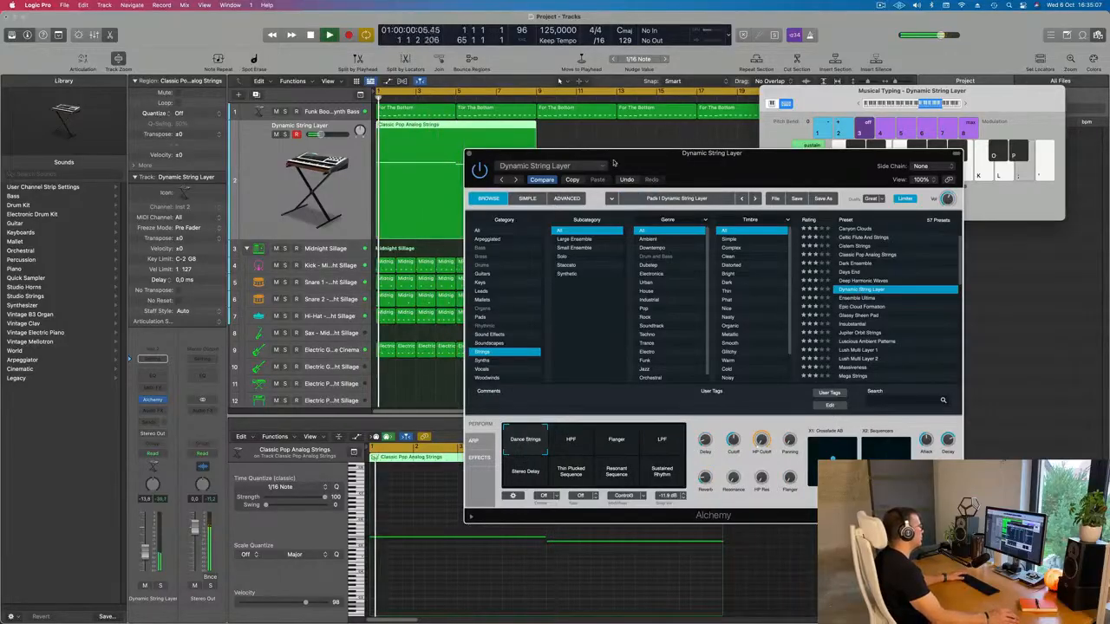
- Audition the Glassy Sheen Pad and Insubstantial presets, and load Mega Strings for the strings track
drag(613, 162, 686, 128)
scroll(969, 245, down, 3)
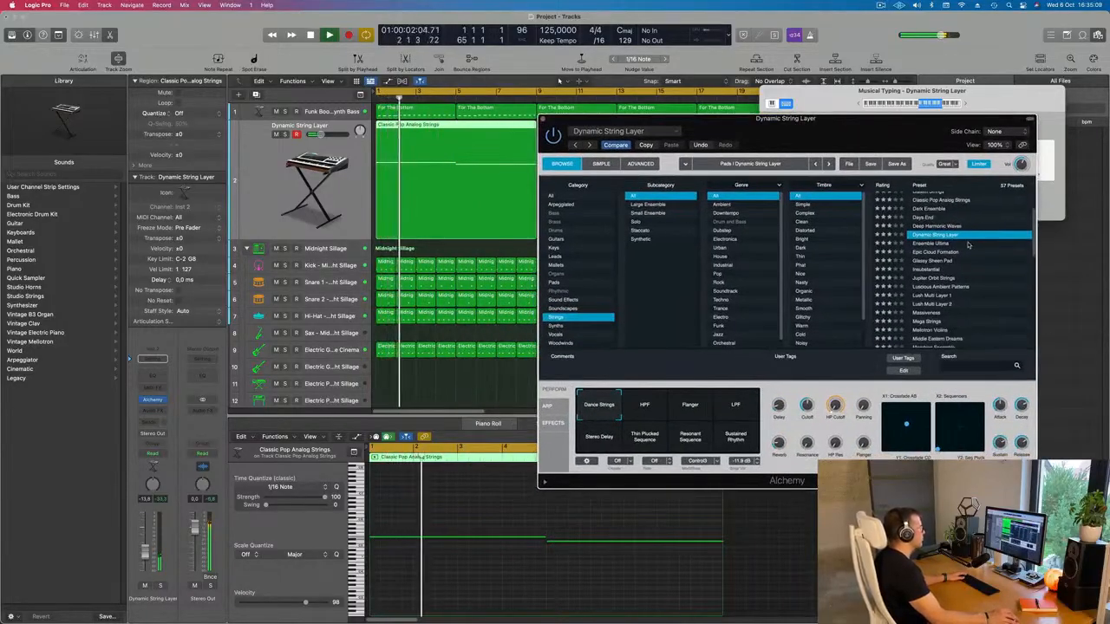
scroll(968, 244, down, 1)
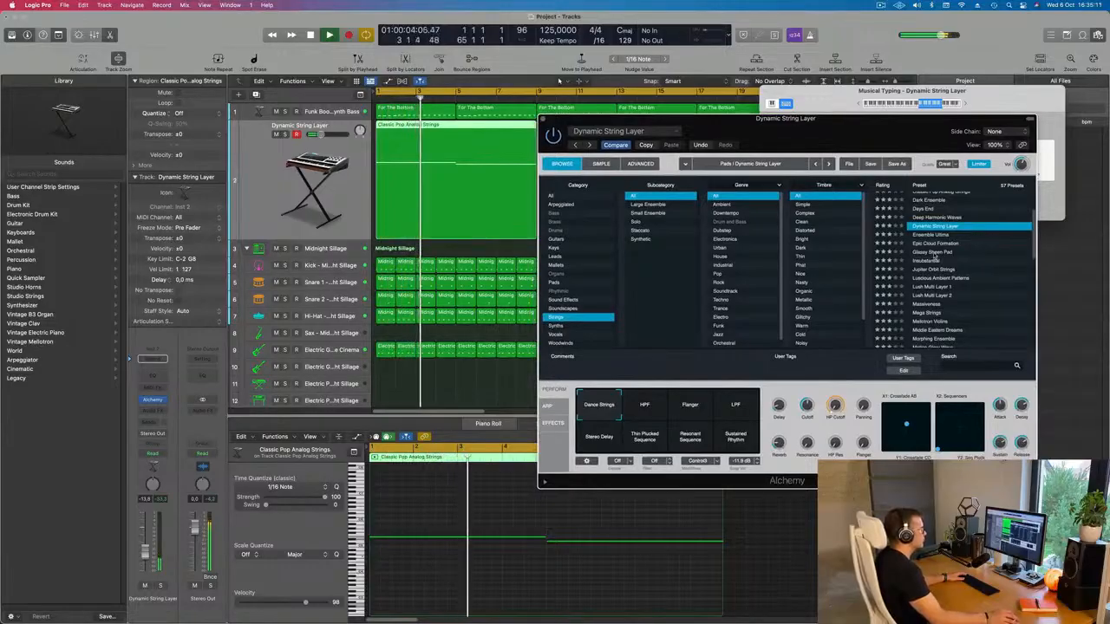
click(939, 252)
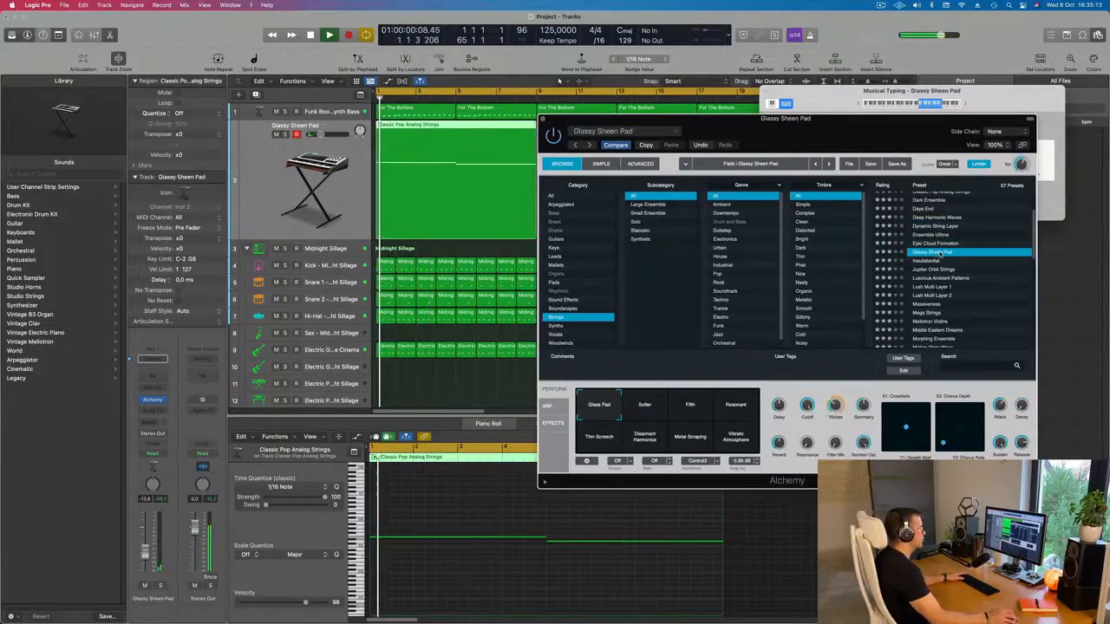
click(926, 261)
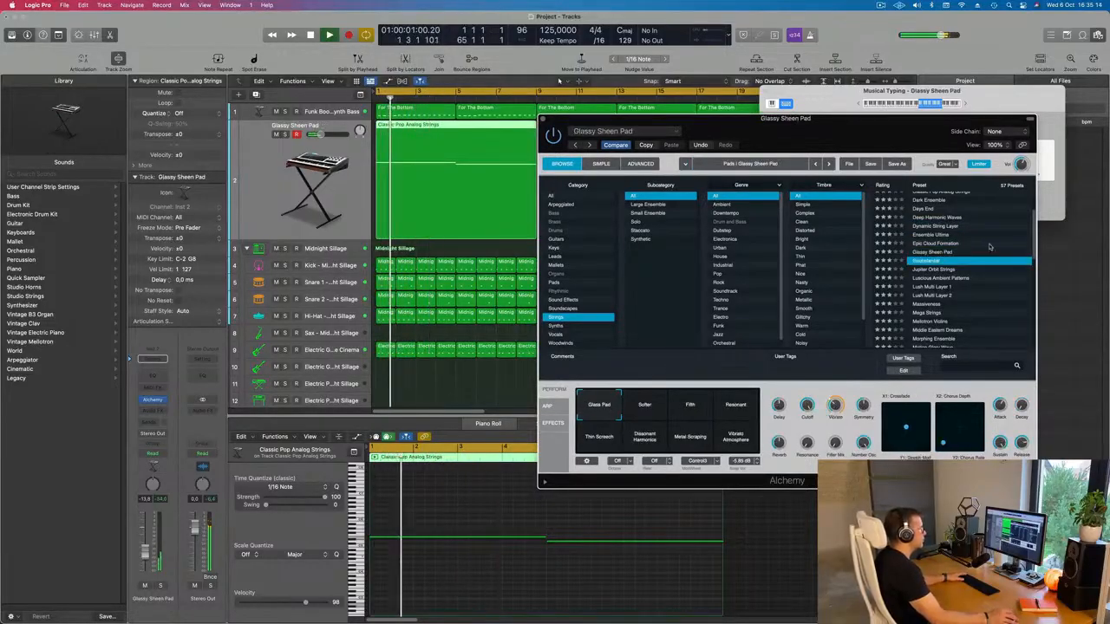
click(924, 313)
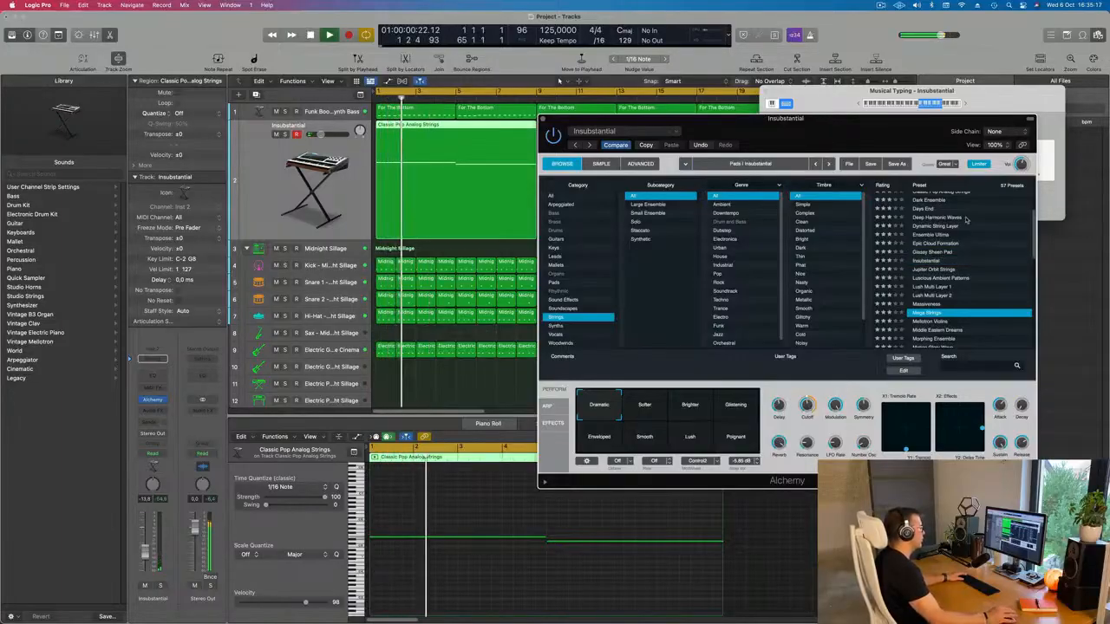
drag(882, 132, 944, 109)
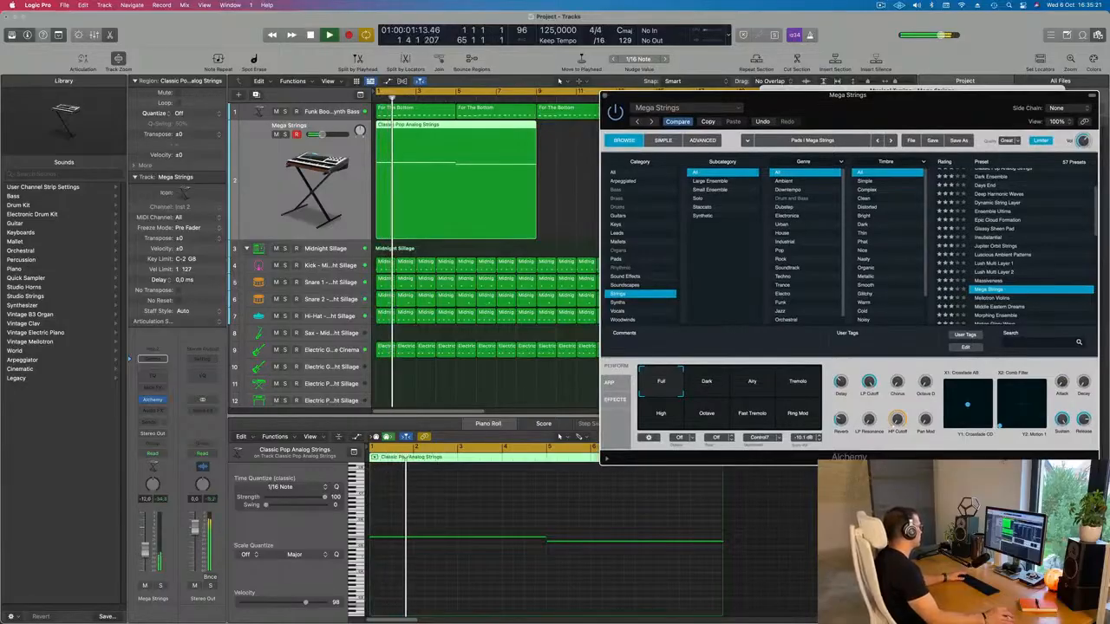
- Add a send from the Mega Strings track to Bus 1 (Delay) and raise its level to about -6 dB
click(153, 358)
mouse_move(174, 436)
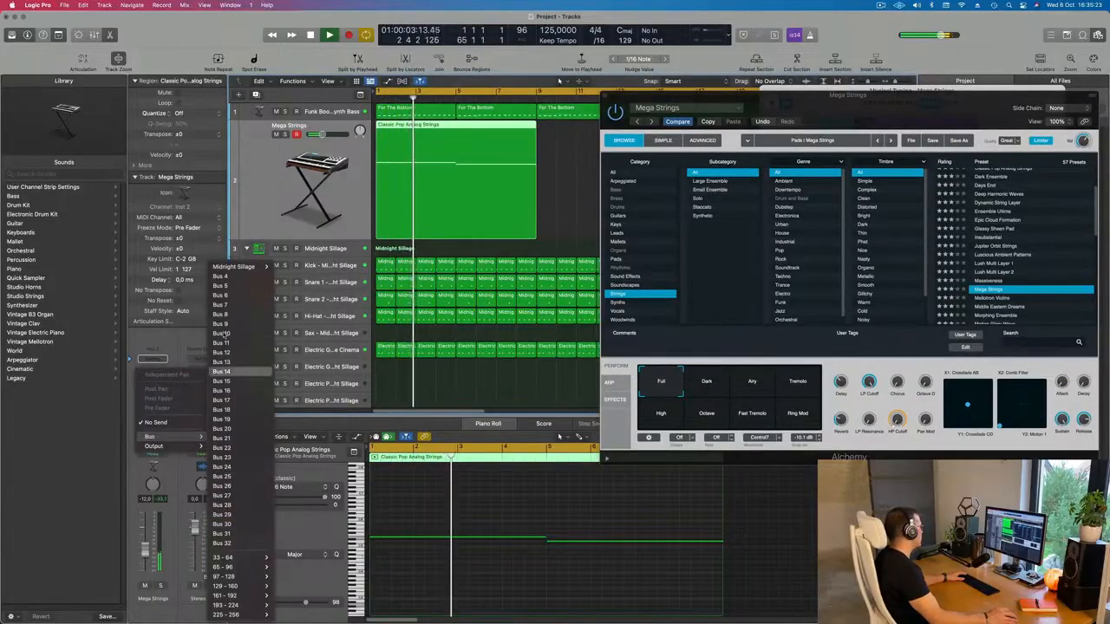
mouse_move(247, 267)
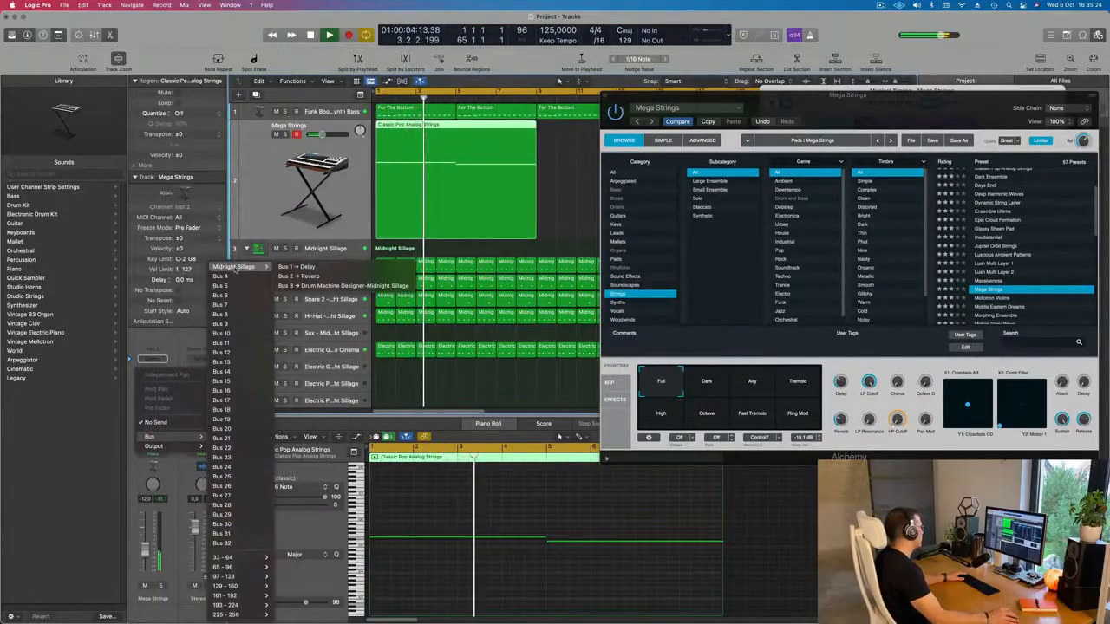
click(313, 267)
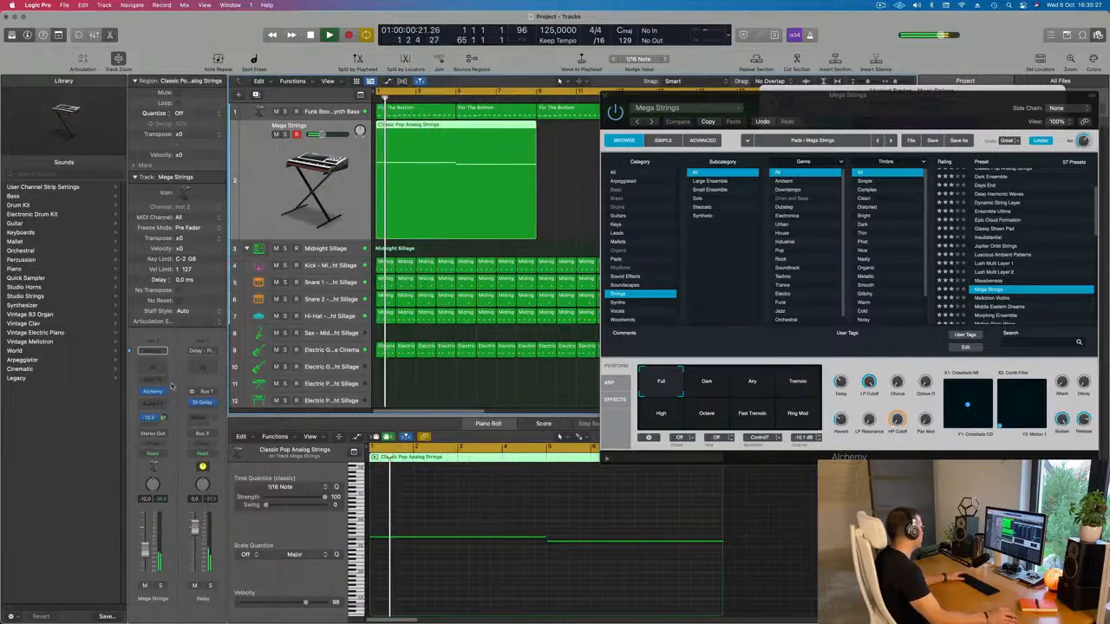
drag(172, 387, 171, 369)
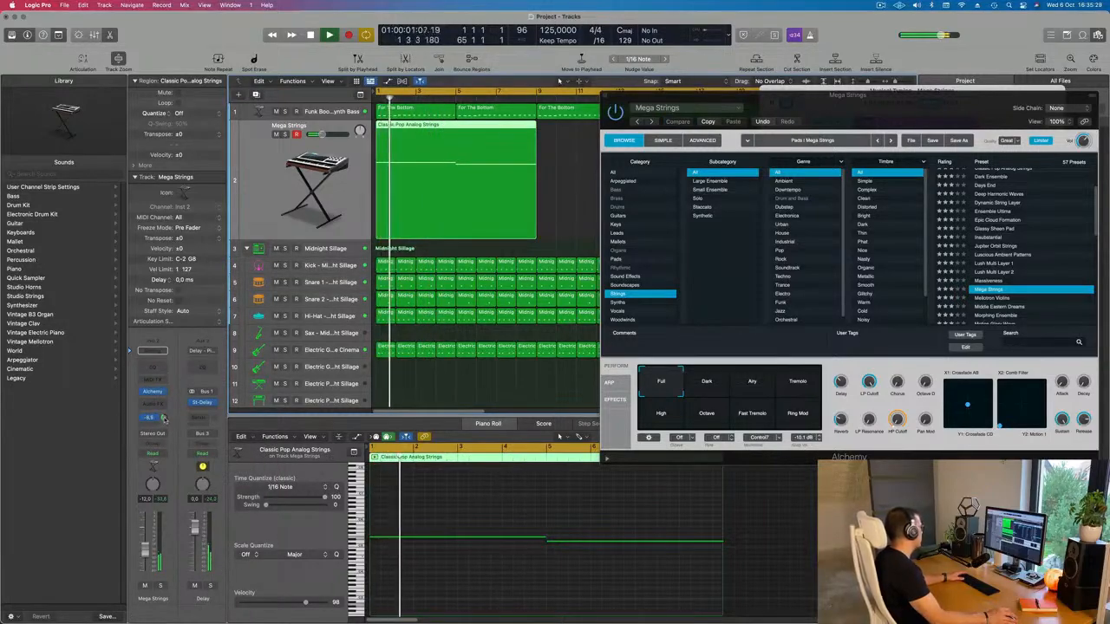
- Add a second send from the Mega Strings track to Bus 2 (Reverb) and turn up its level
click(148, 426)
mouse_move(150, 438)
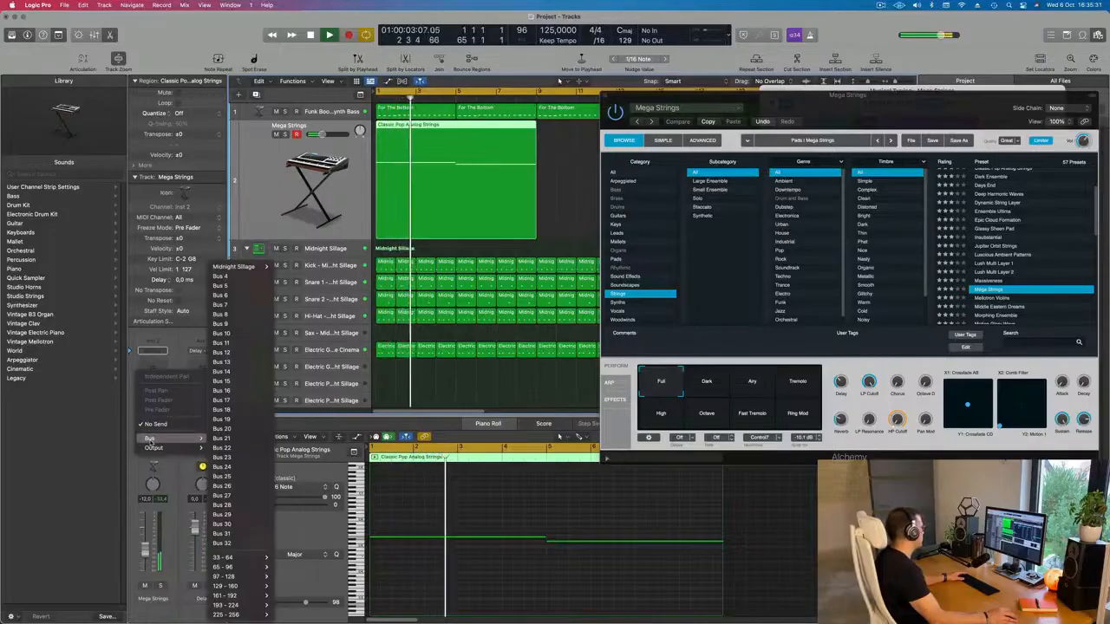
mouse_move(258, 266)
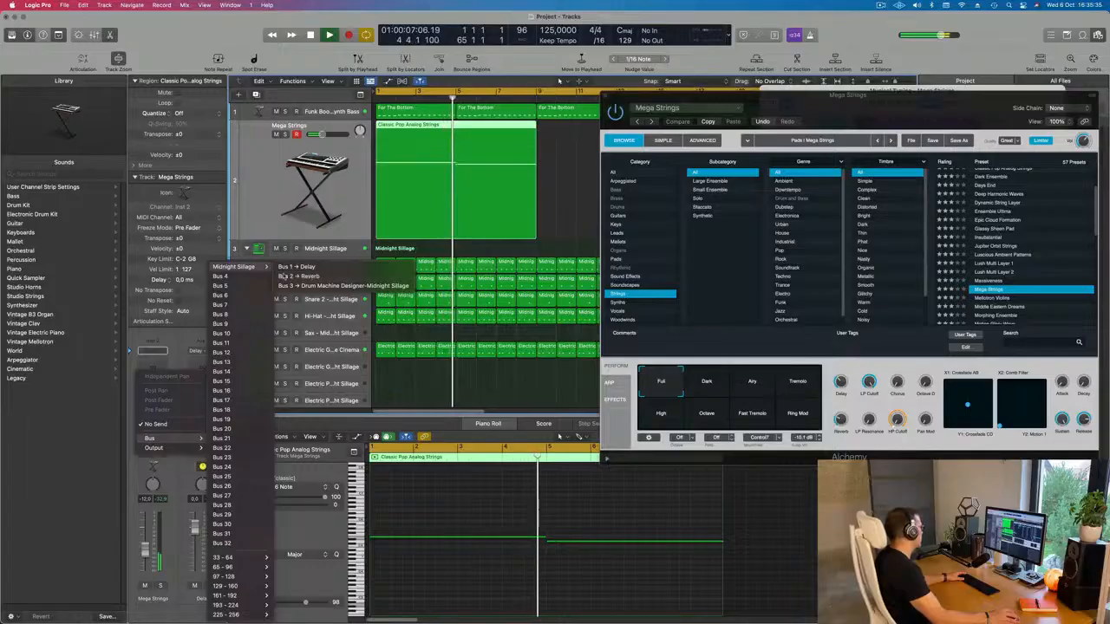
click(309, 276)
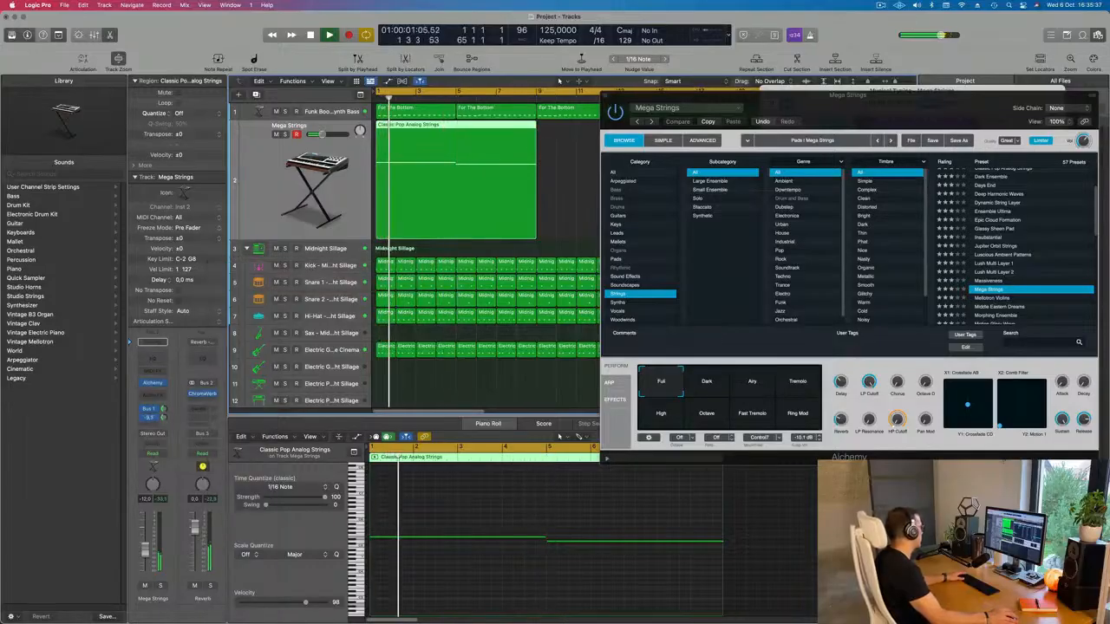
- Close the Alchemy window and move the Musical Typing window aside while playing the groove from the beginning
drag(784, 107, 564, 199)
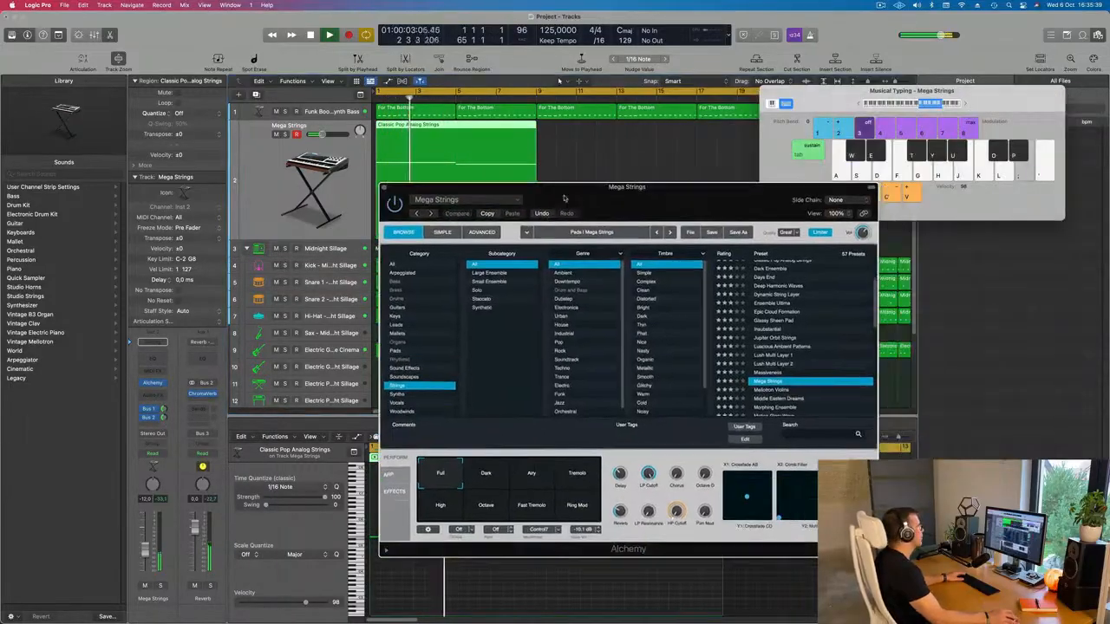
click(383, 188)
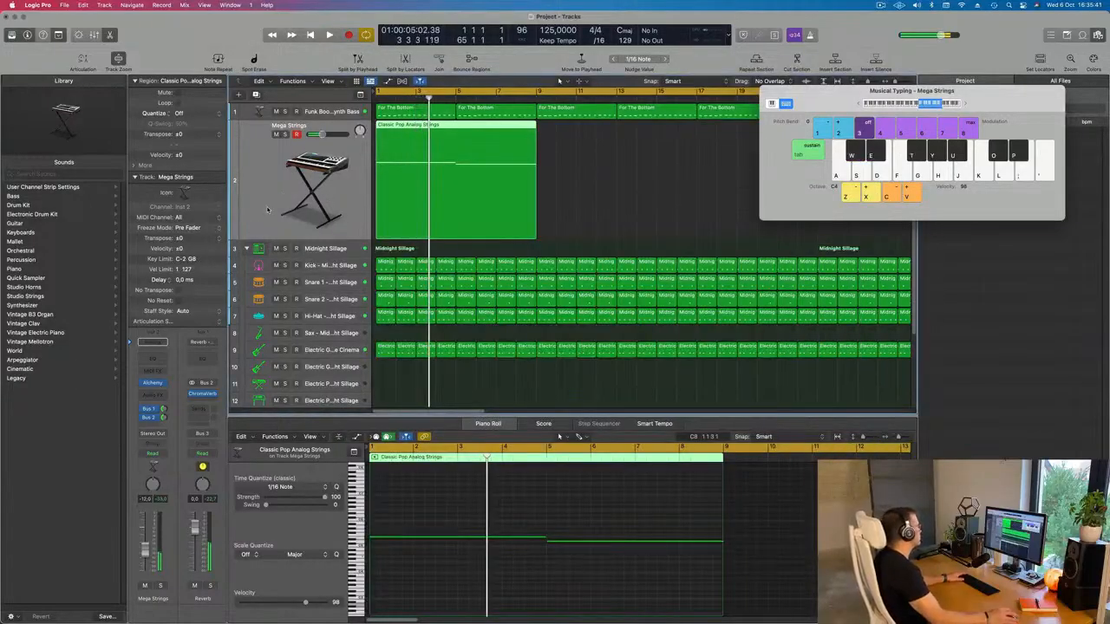
key(Return)
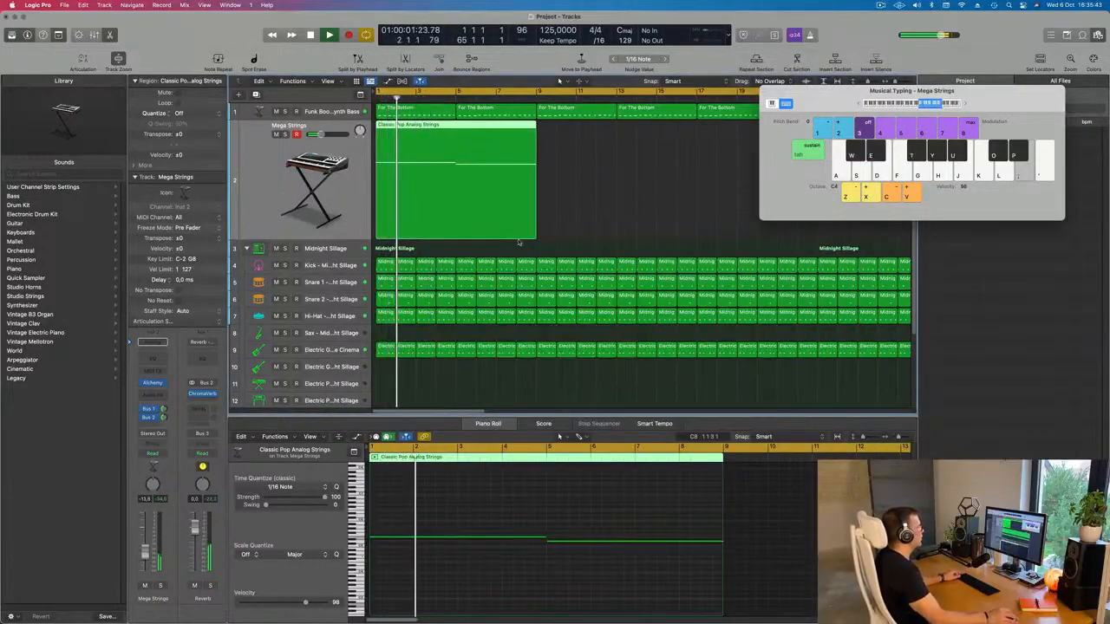
drag(802, 91, 888, 105)
- Repeat the eight-bar strings region seven times so the part fills all 64 bars
scroll(578, 236, left, 5)
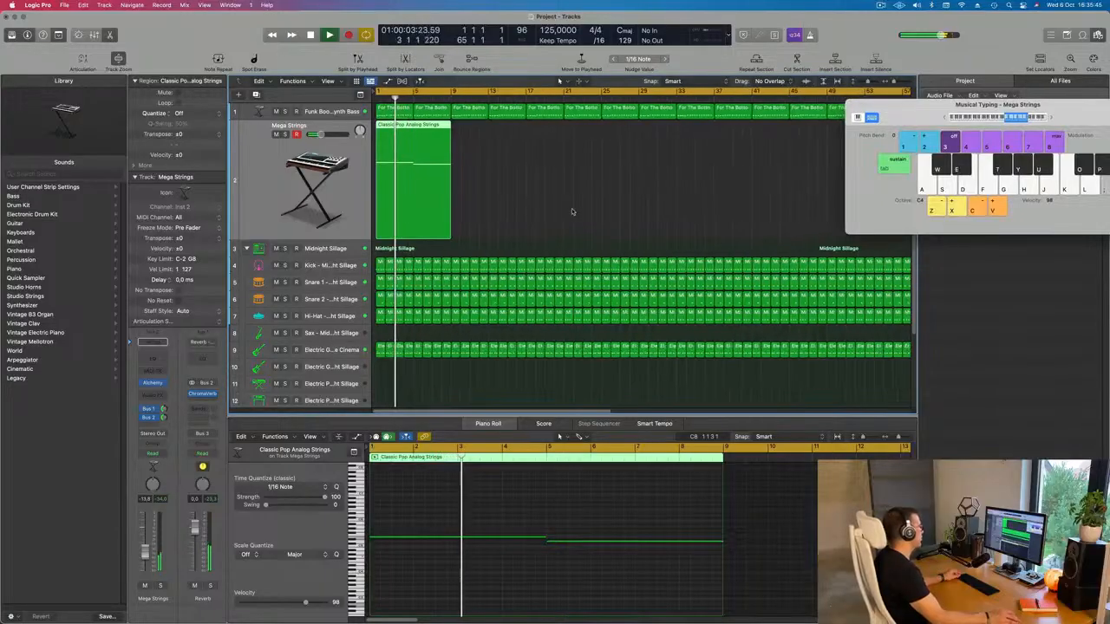
scroll(572, 210, left, 3)
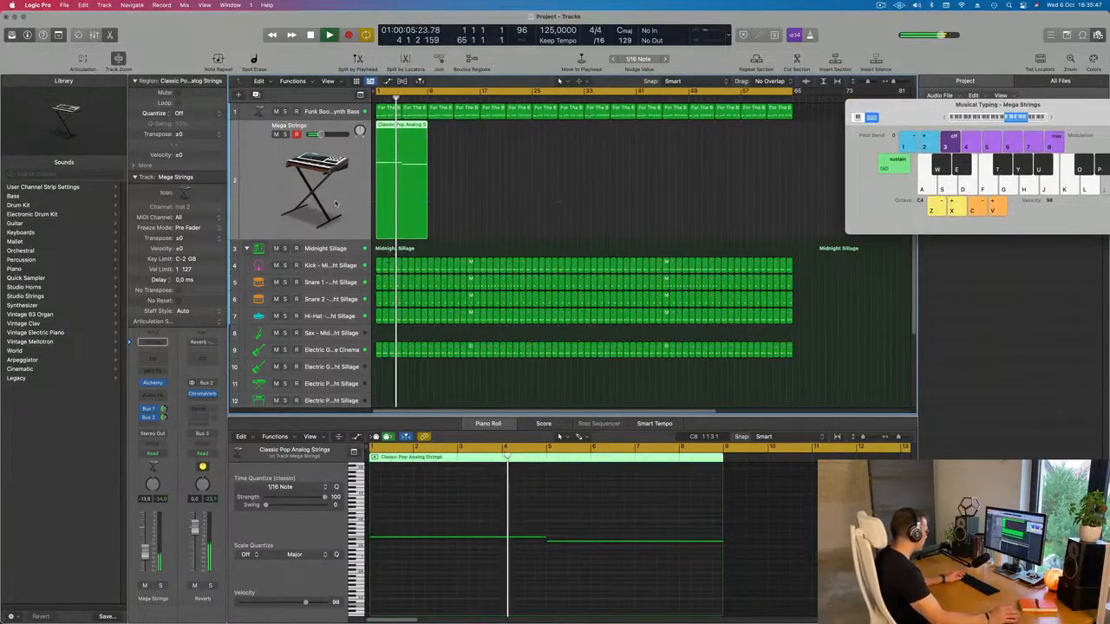
key(super+r)
key(super+r)
key(super+r)
key(super+r)
key(super+r)
key(super+r)
key(super+r)
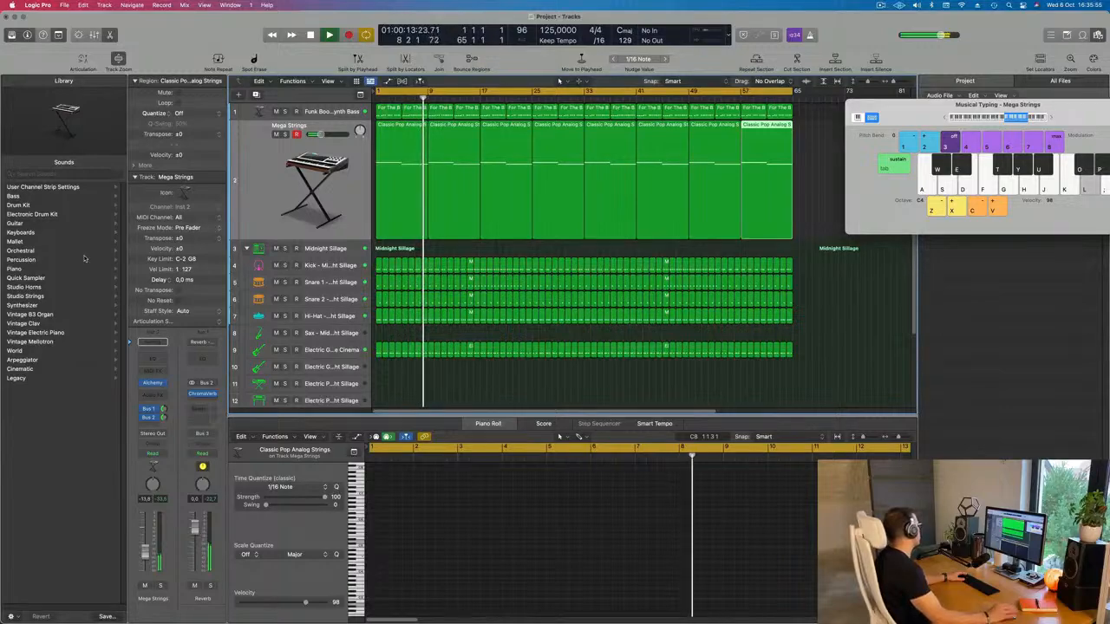
- Add a new instrument track below Mega Strings and load the Before Talkies sound from the Processed piano category
click(14, 269)
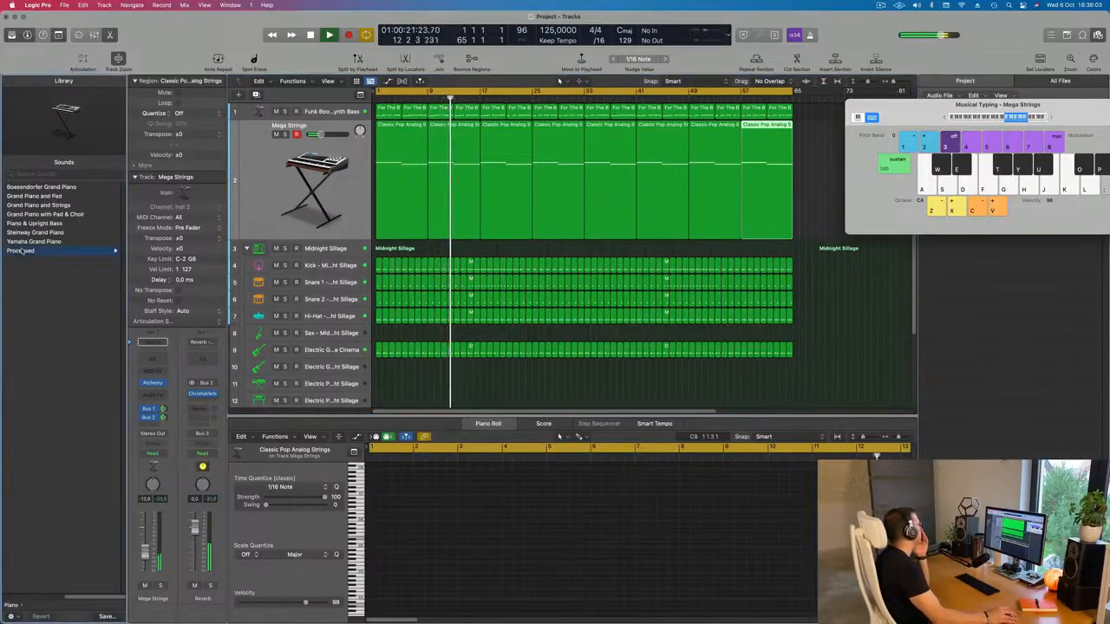
click(21, 250)
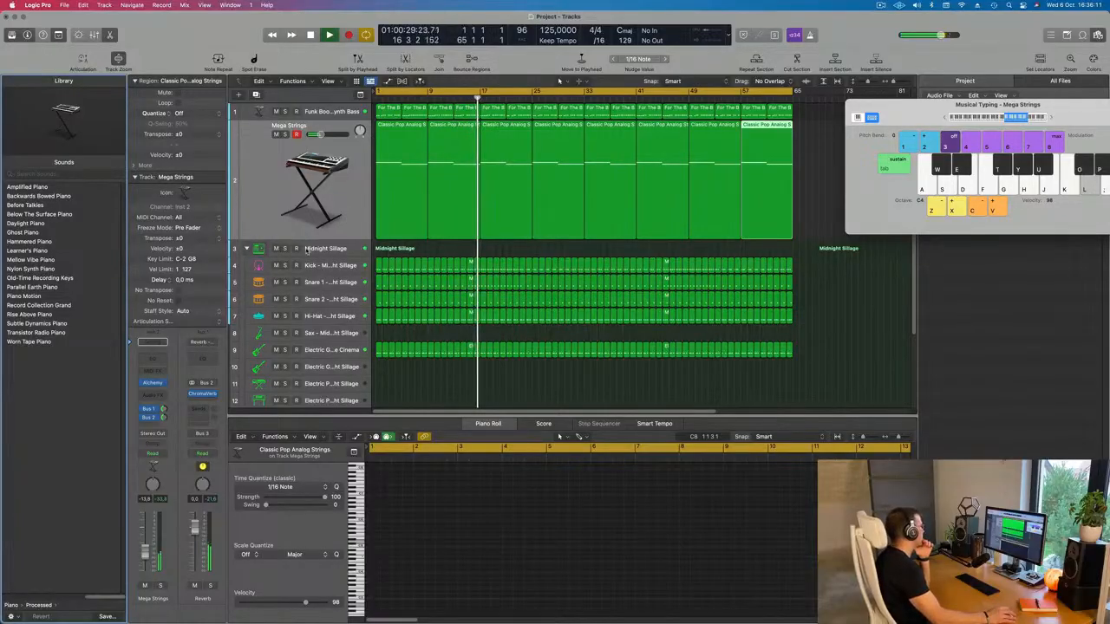
scroll(299, 245, down, 5)
scroll(305, 250, up, 5)
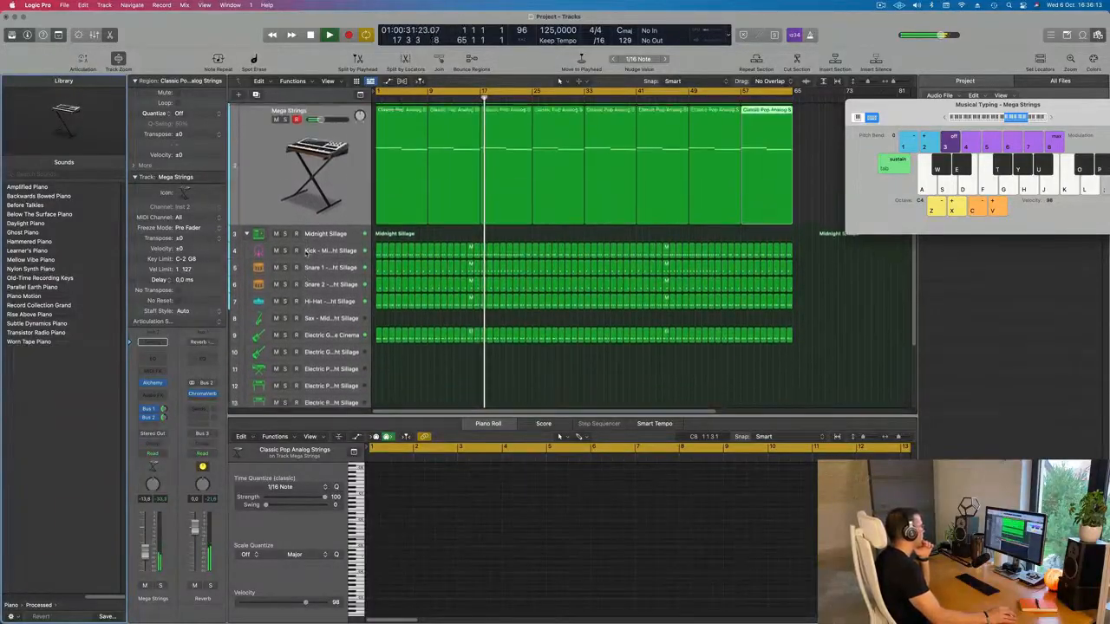
click(350, 187)
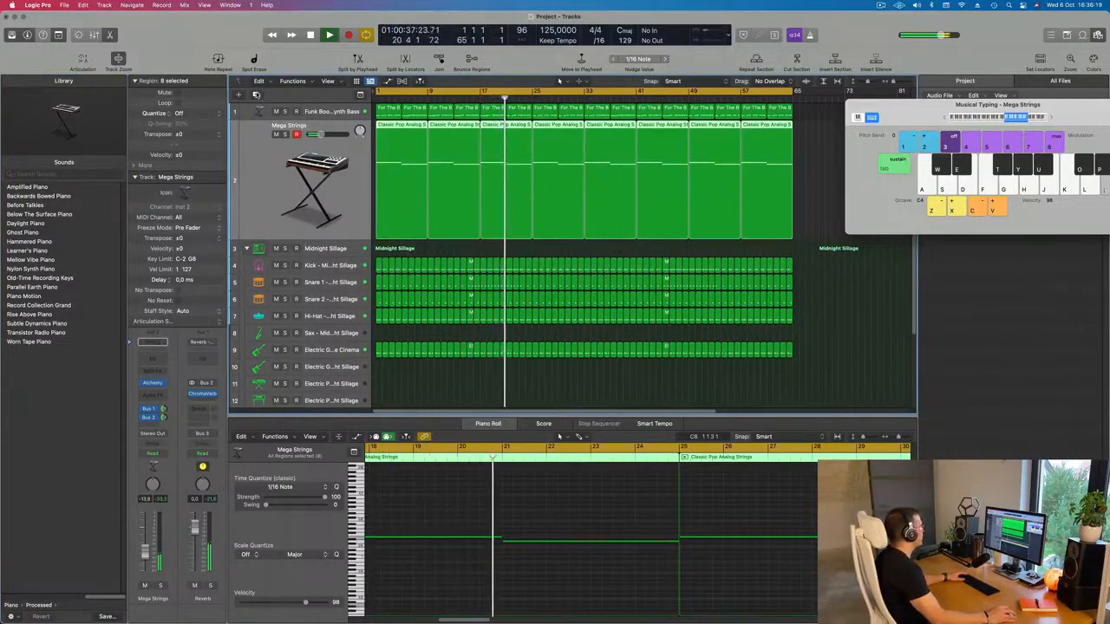
key(alt+super+s)
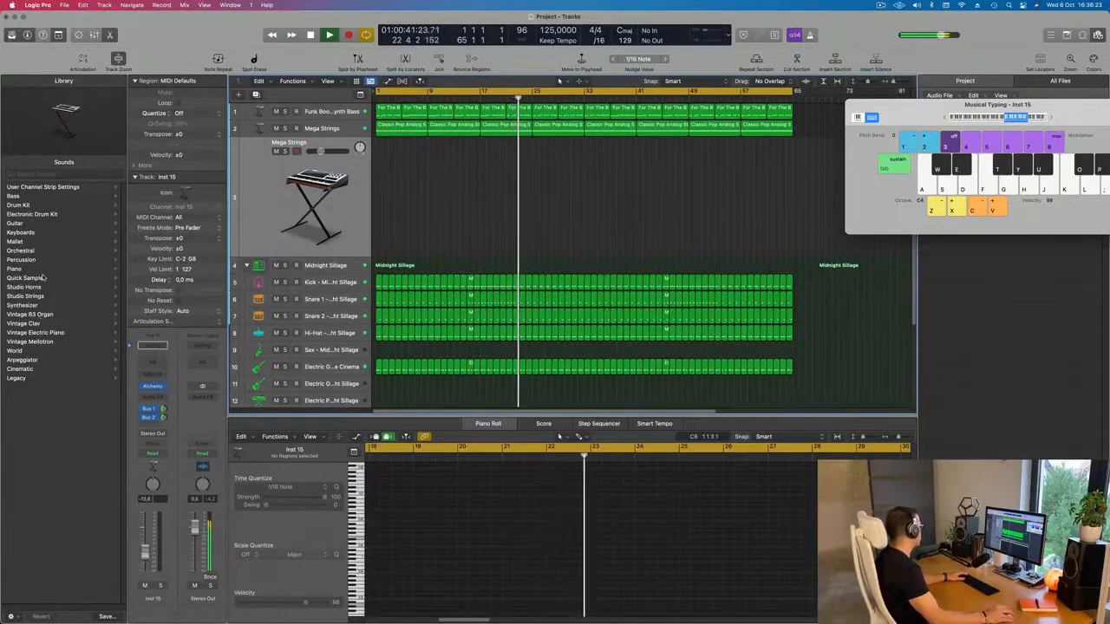
click(10, 268)
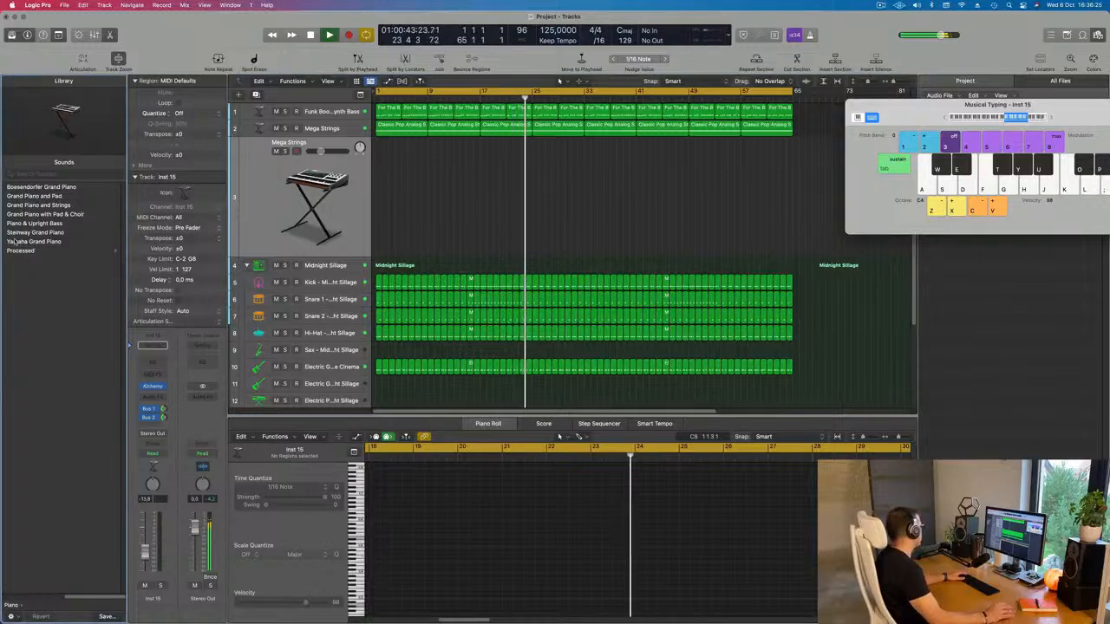
click(19, 251)
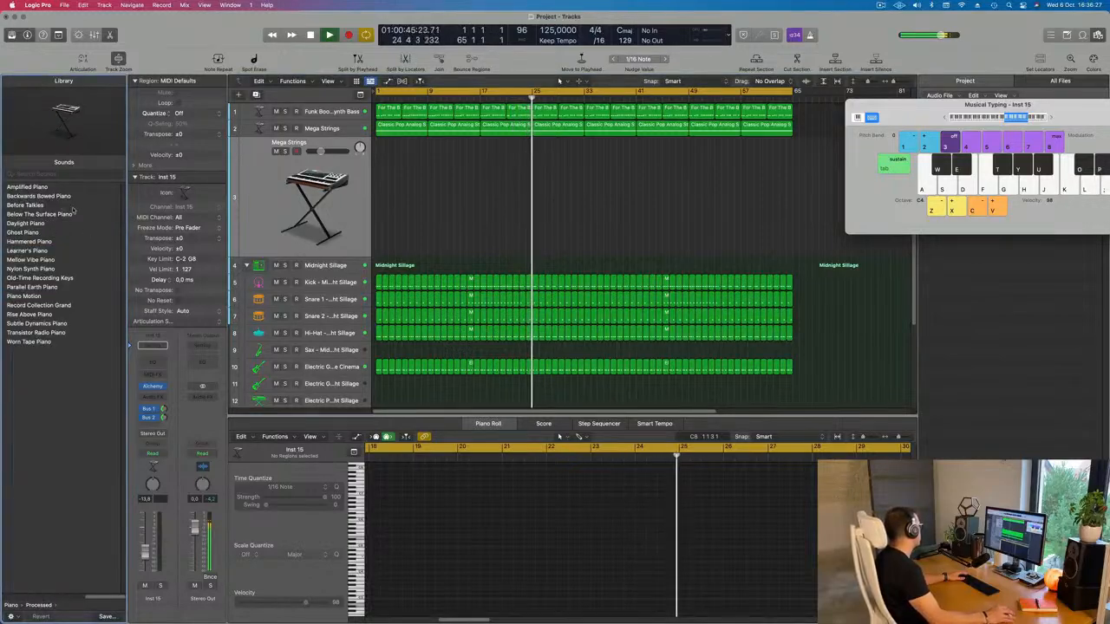
click(38, 206)
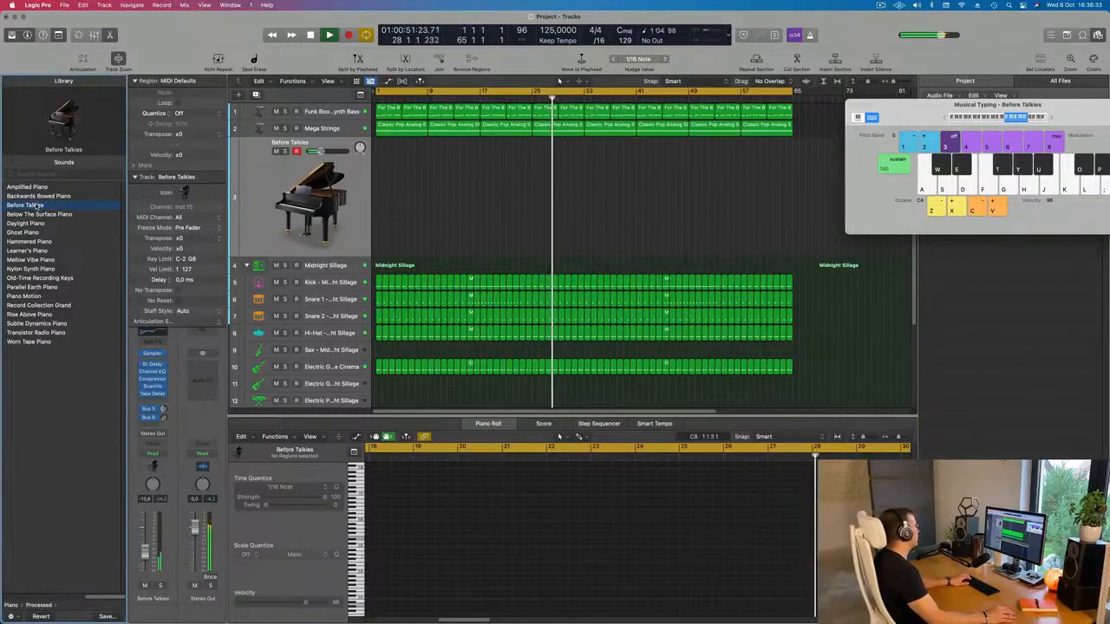
- Lower Musical Typing to octave C2 and raise the piano track's volume to -7.2 dB while rehearsing an E and G riff over the groove
key(h)
key(g)
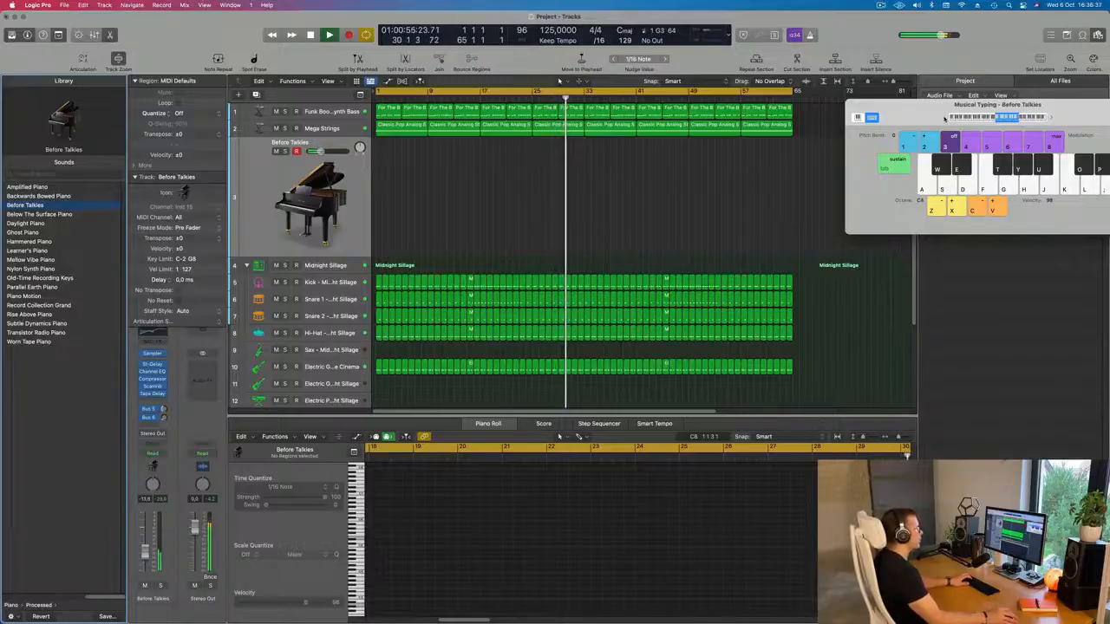
drag(945, 118, 676, 168)
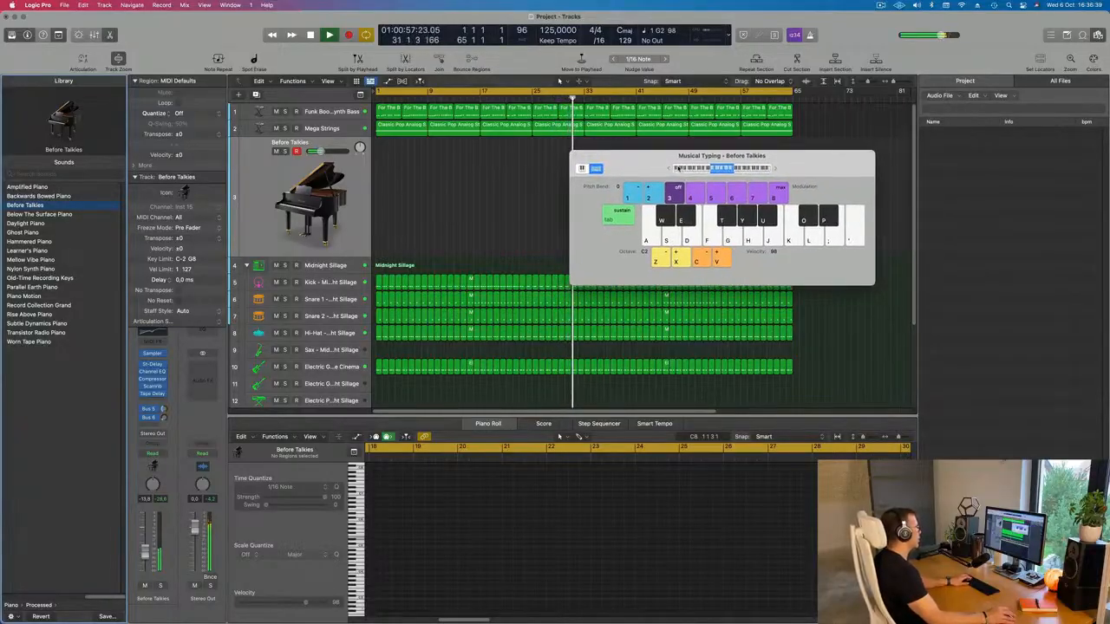
key(d)
key(g)
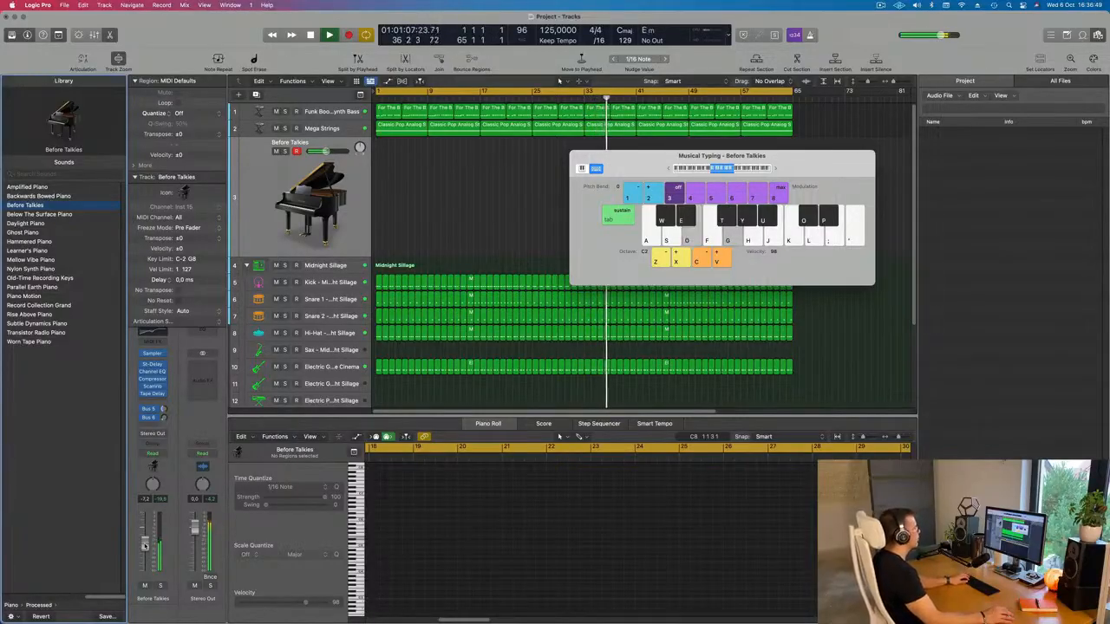
key(d)
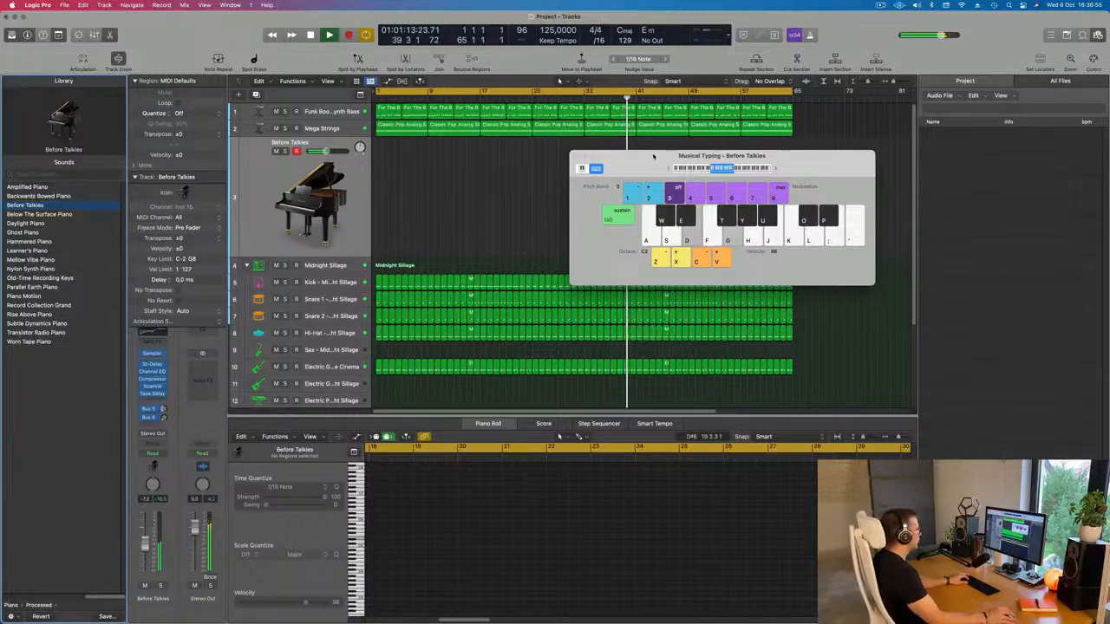
key(f)
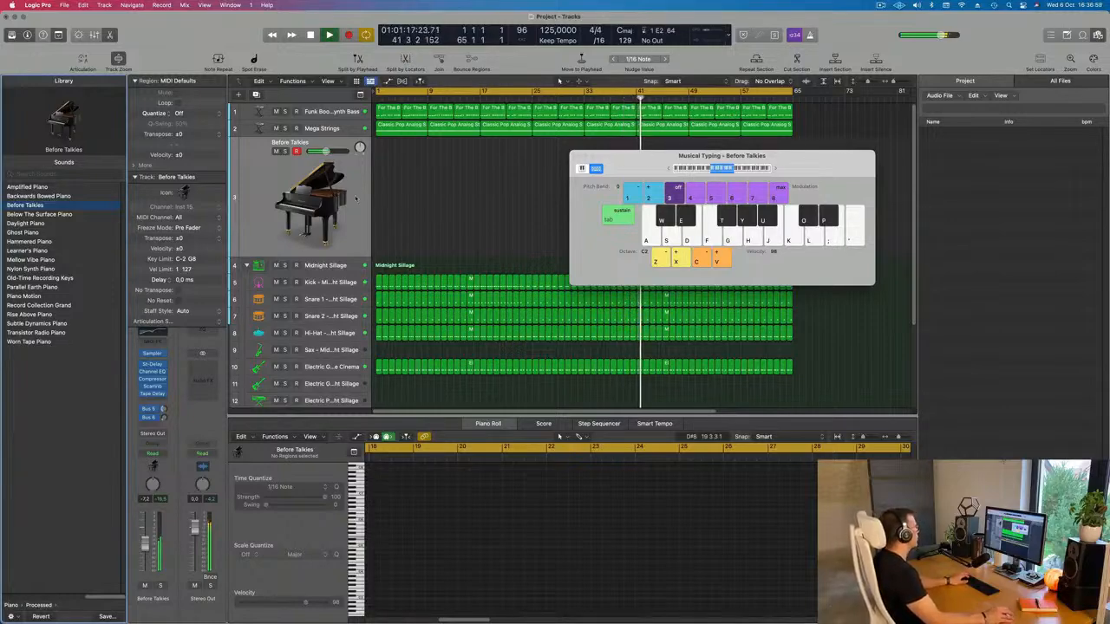
key(d)
key(g)
- Record a two-bar piano riff from bar 1, repeating E and G together and ending on a held G and B
key(r)
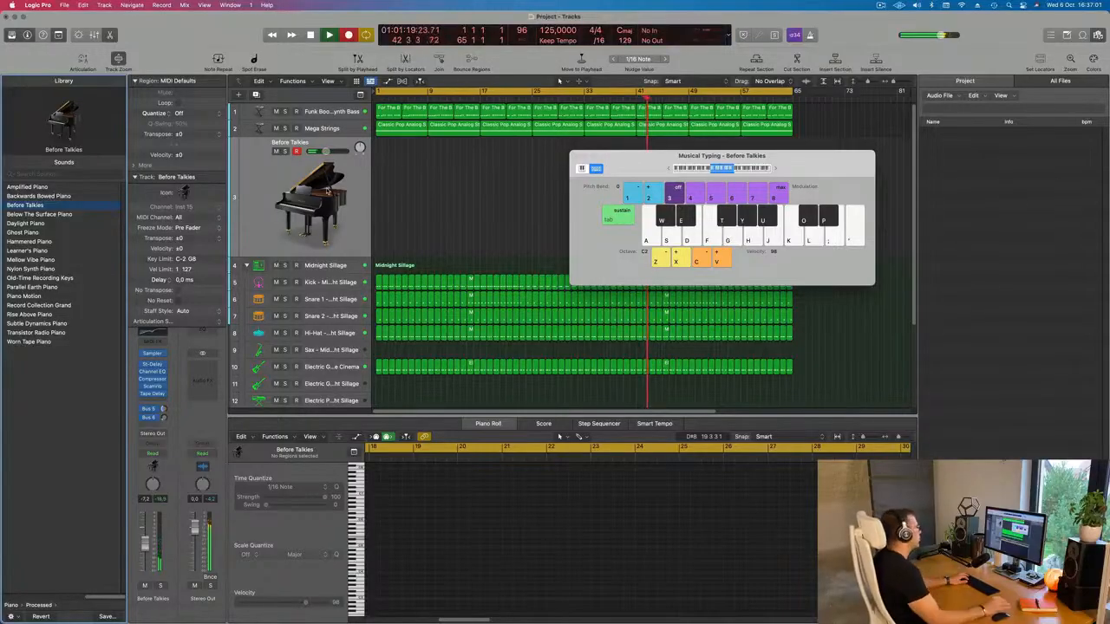
key(space)
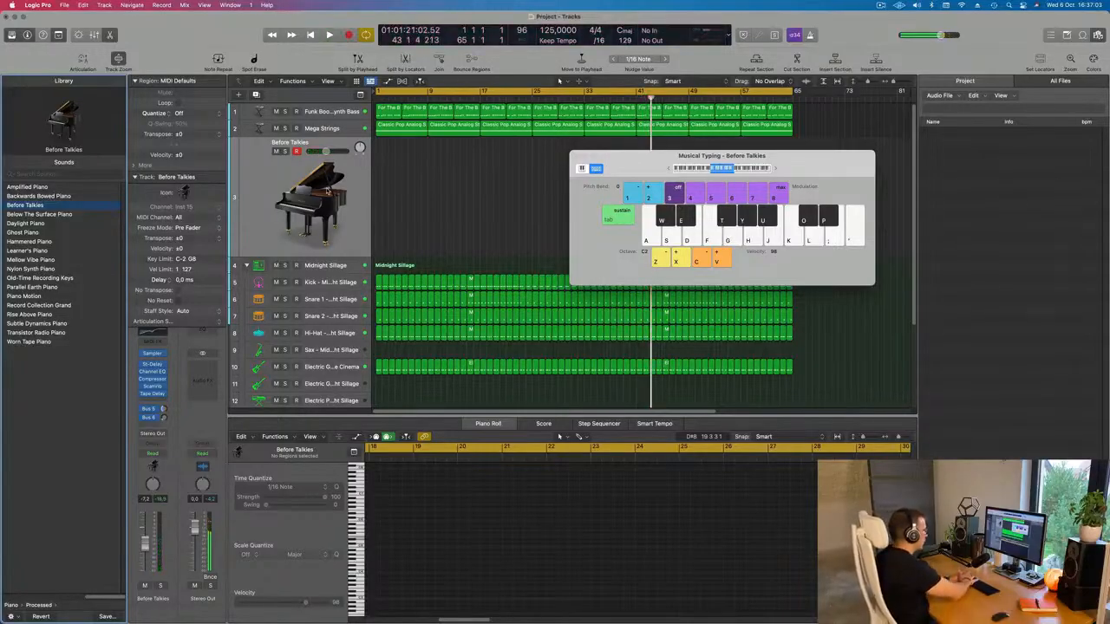
key(r)
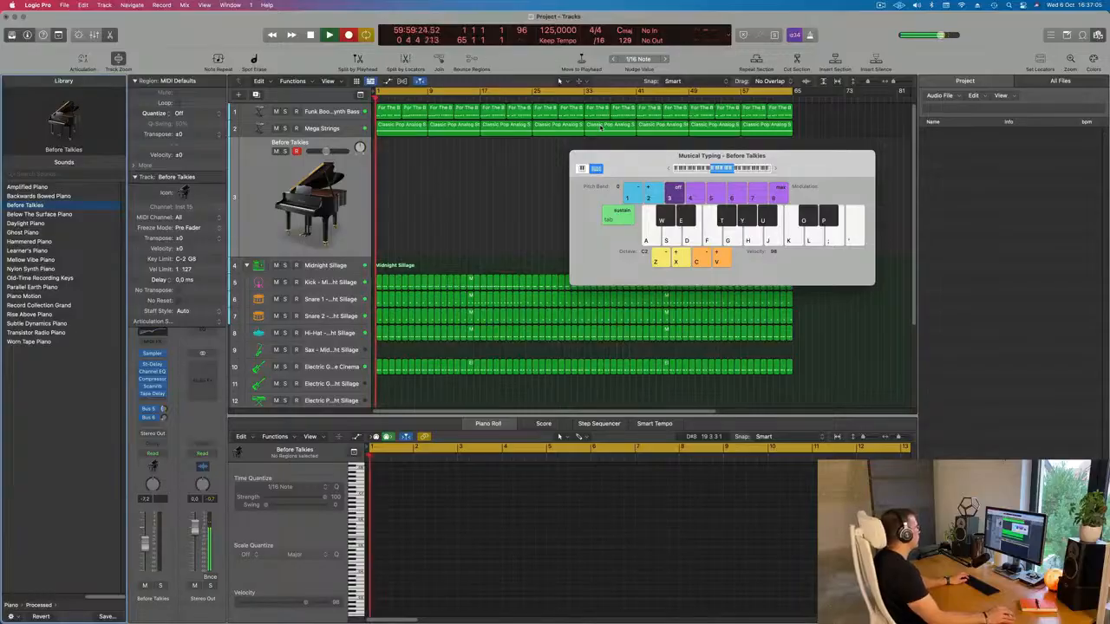
key(d)
key(g)
key(d)
key(g)
key(d)
key(g)
key(d)
key(g)
key(d)
key(g)
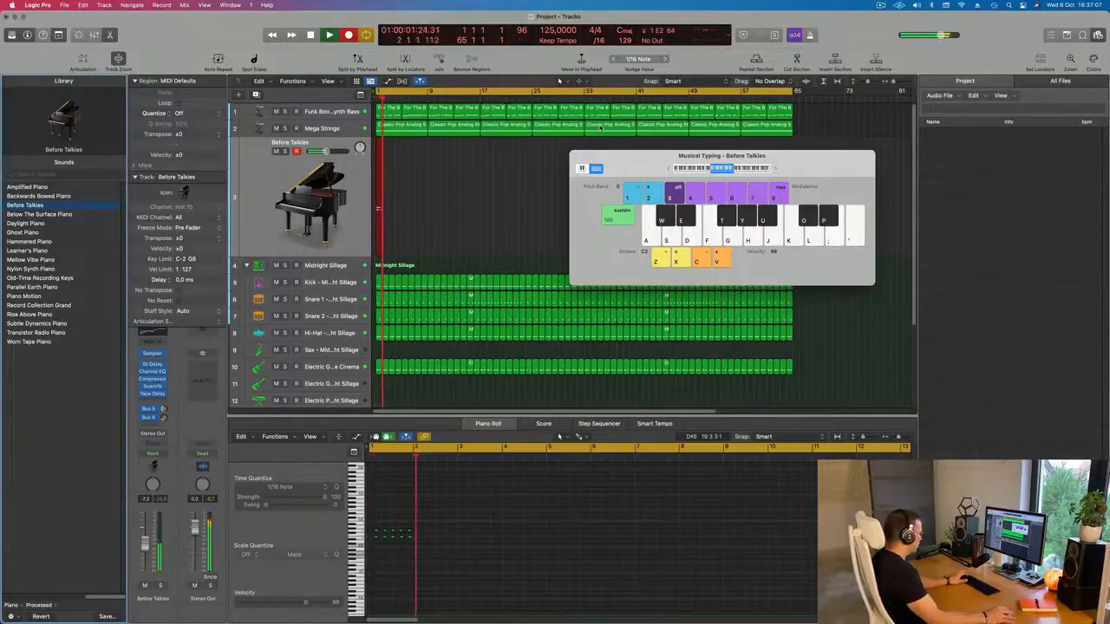
key(d)
key(d)
key(d)
key(d)
key(j)
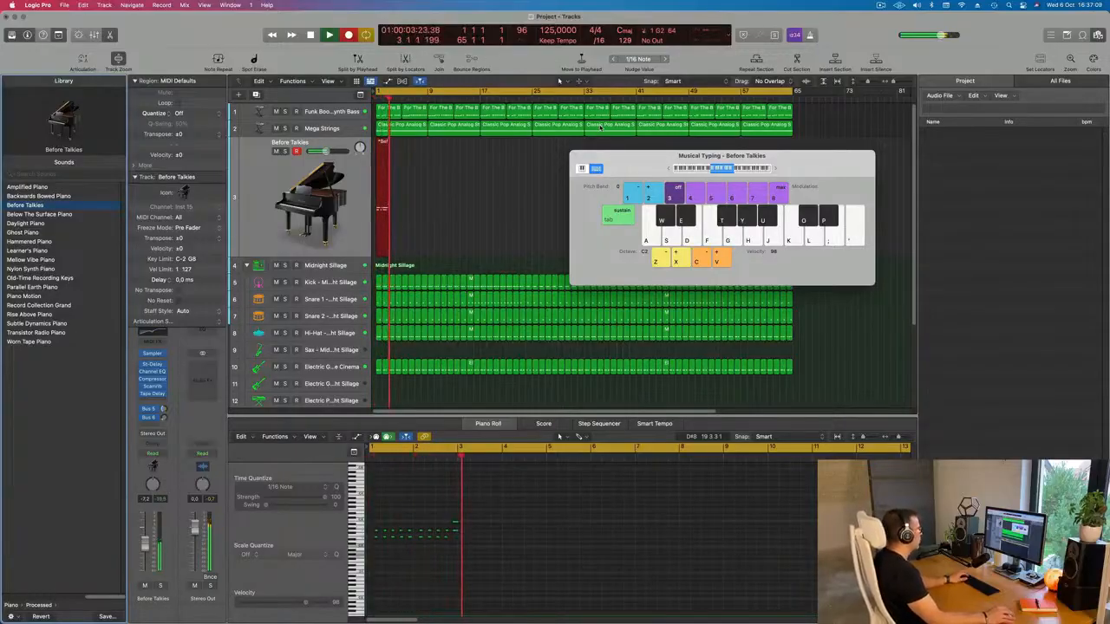
key(space)
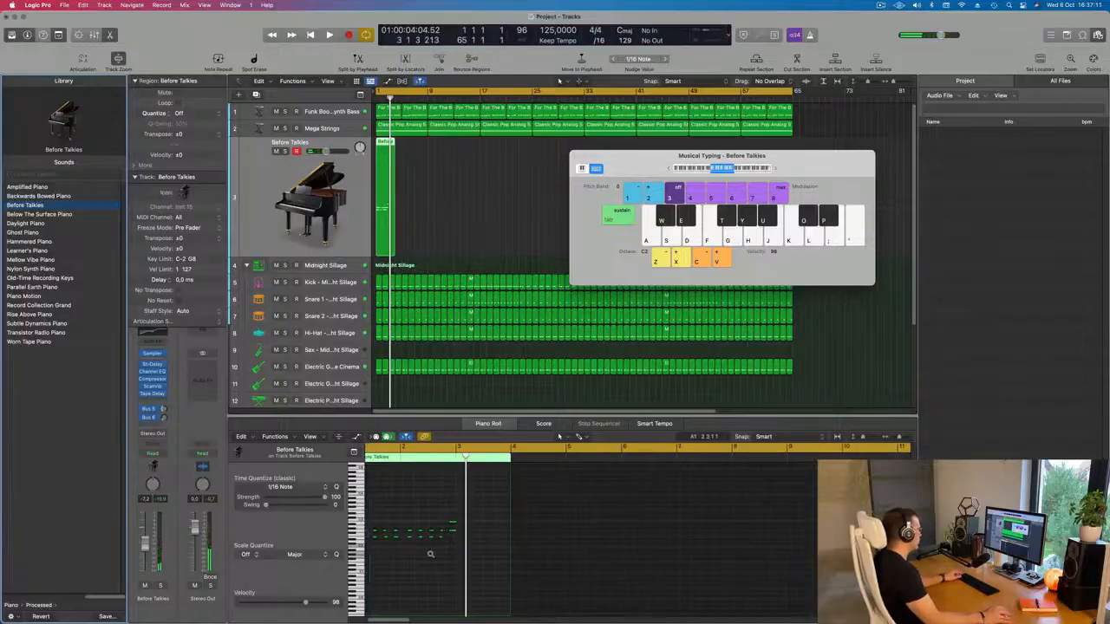
- Play the recorded riff, then shorten its last two notes to end at bar 3 and replay it
click(430, 553)
key(space)
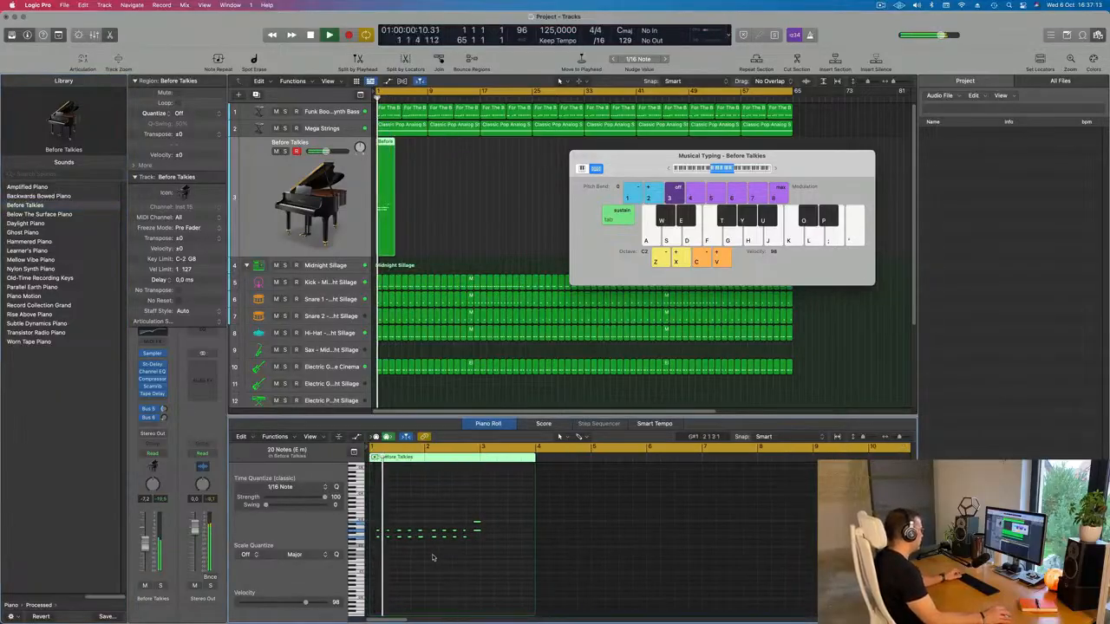
scroll(437, 556, up, 3)
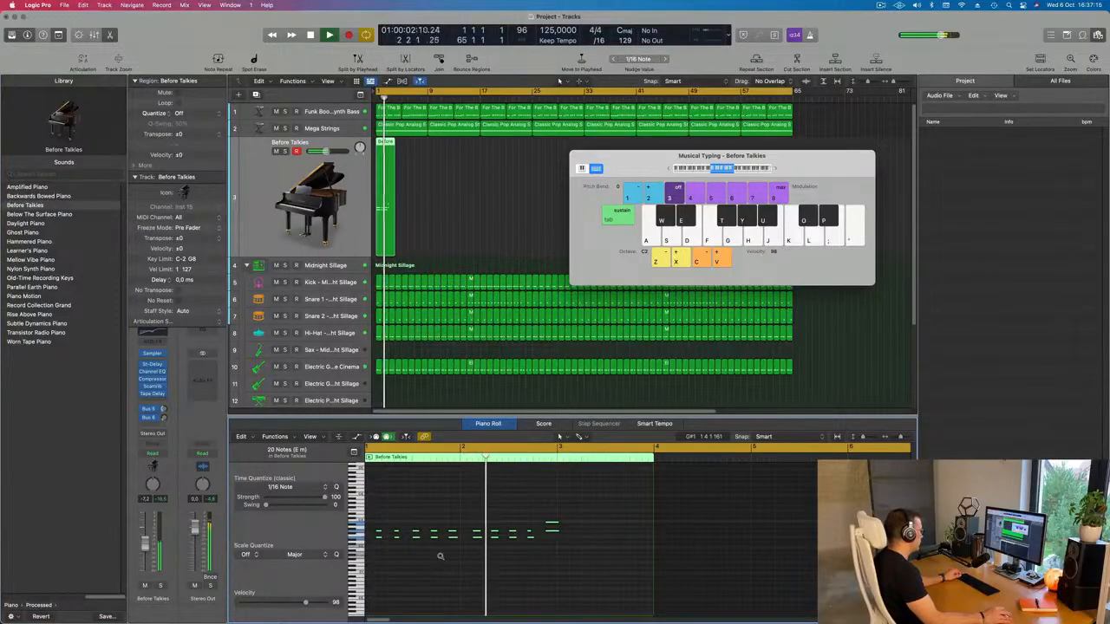
scroll(440, 557, down, 3)
scroll(437, 559, down, 1)
key(space)
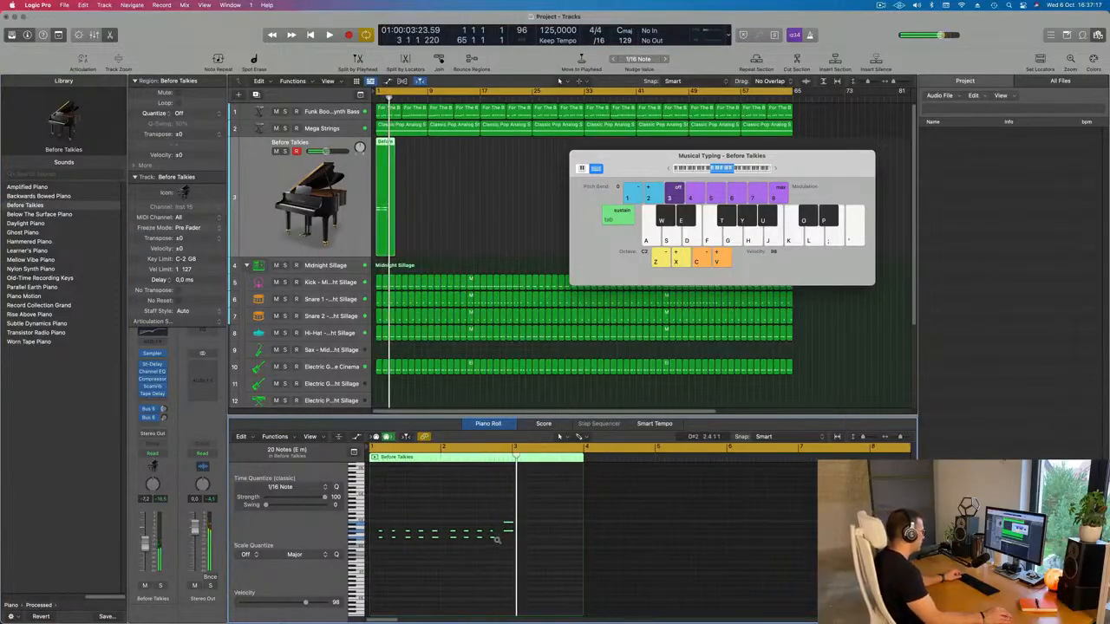
scroll(527, 511, up, 3)
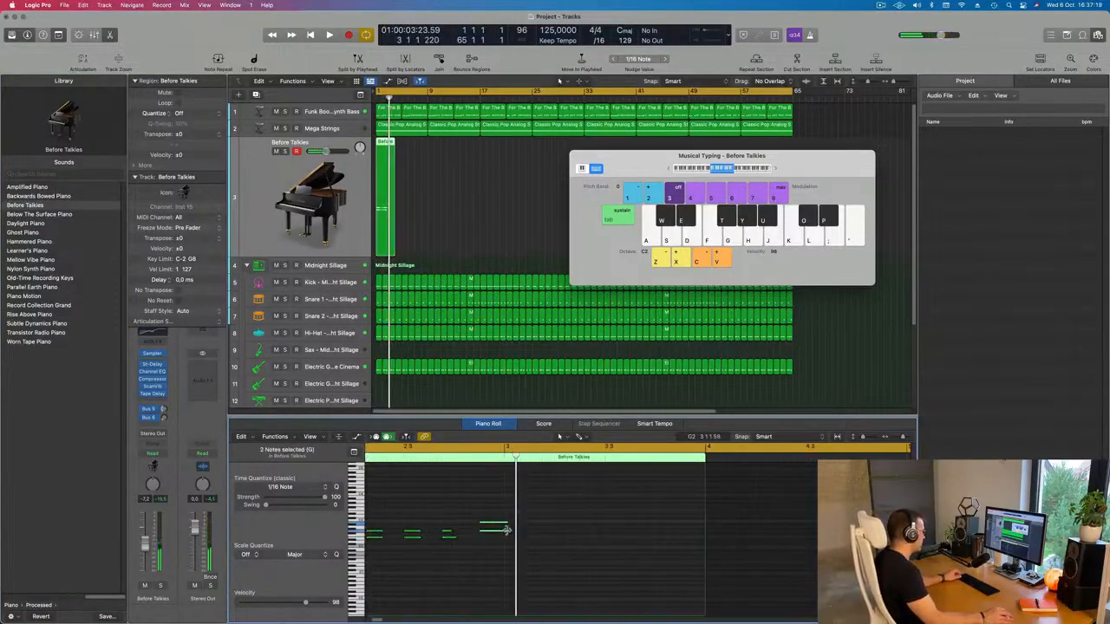
drag(507, 530, 501, 533)
key(space)
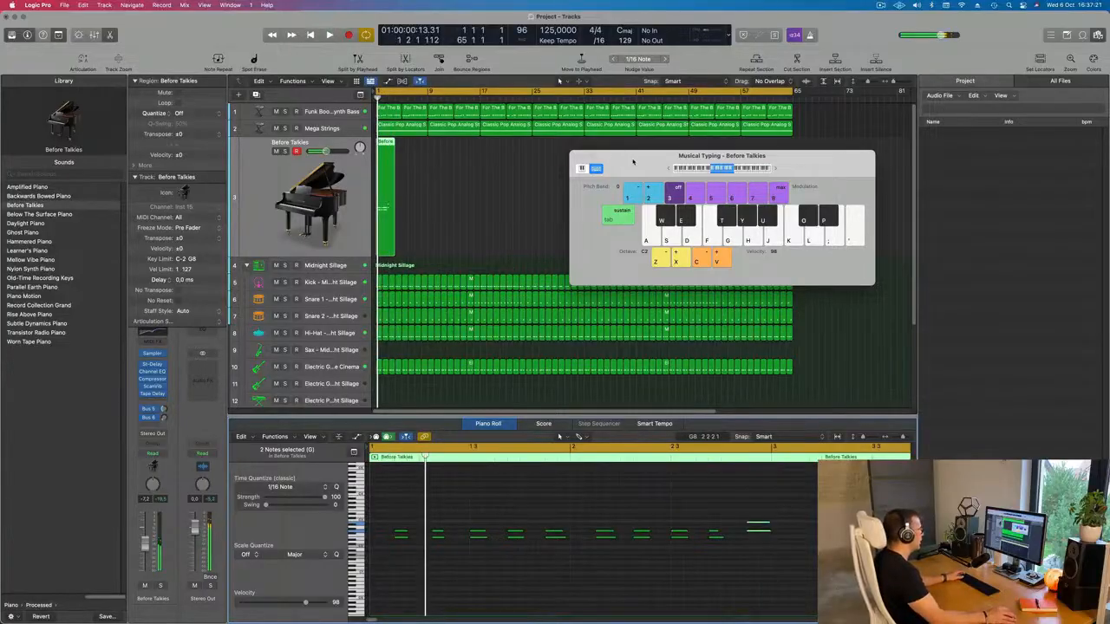
- Cut off the empty end of the Before Talkies region and trim it to two bars, ending exactly at bar 3
drag(633, 161, 659, 160)
scroll(459, 170, up, 5)
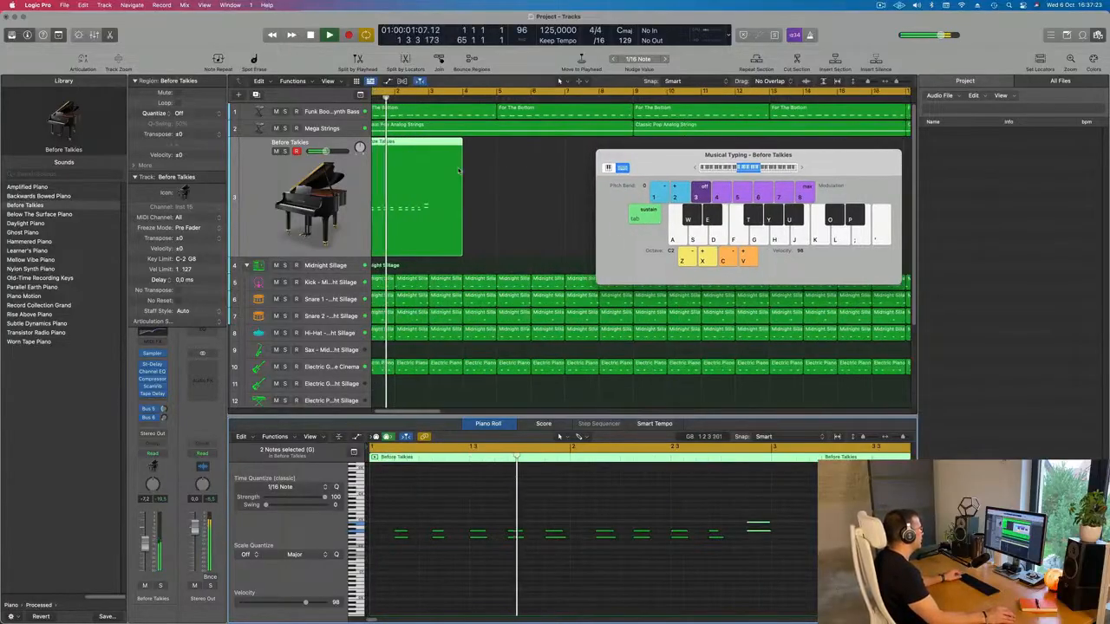
scroll(458, 170, up, 3)
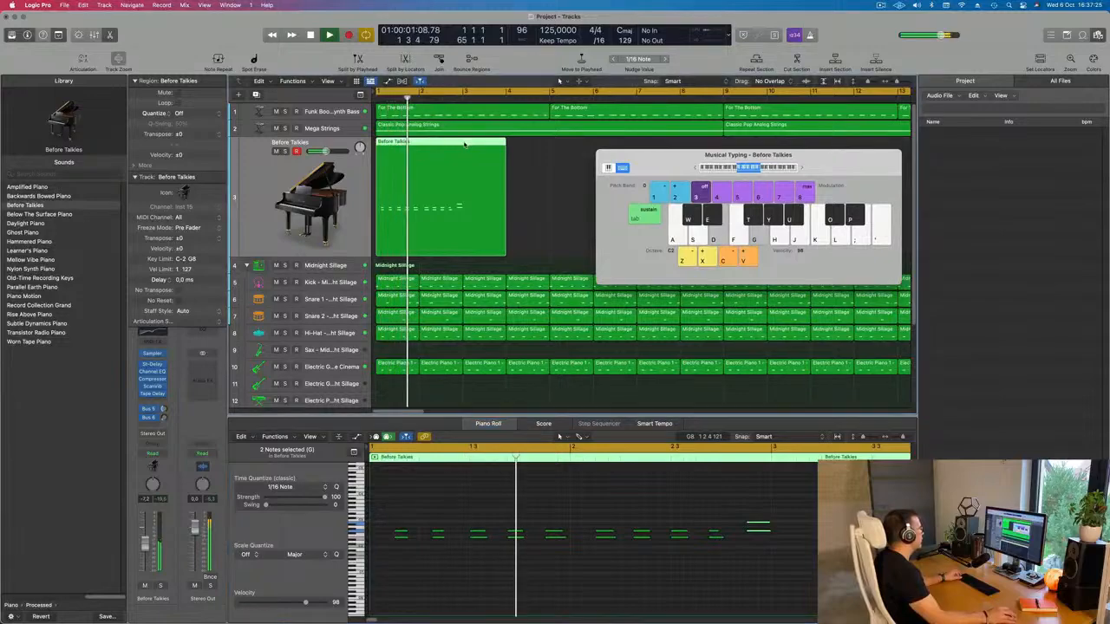
double_click(465, 144)
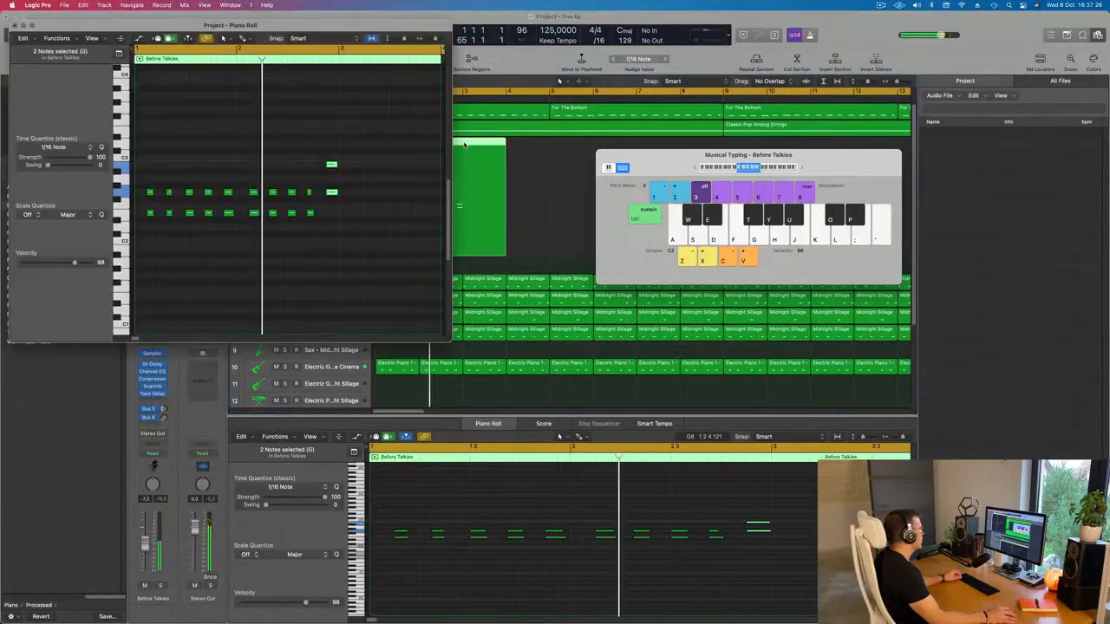
click(13, 26)
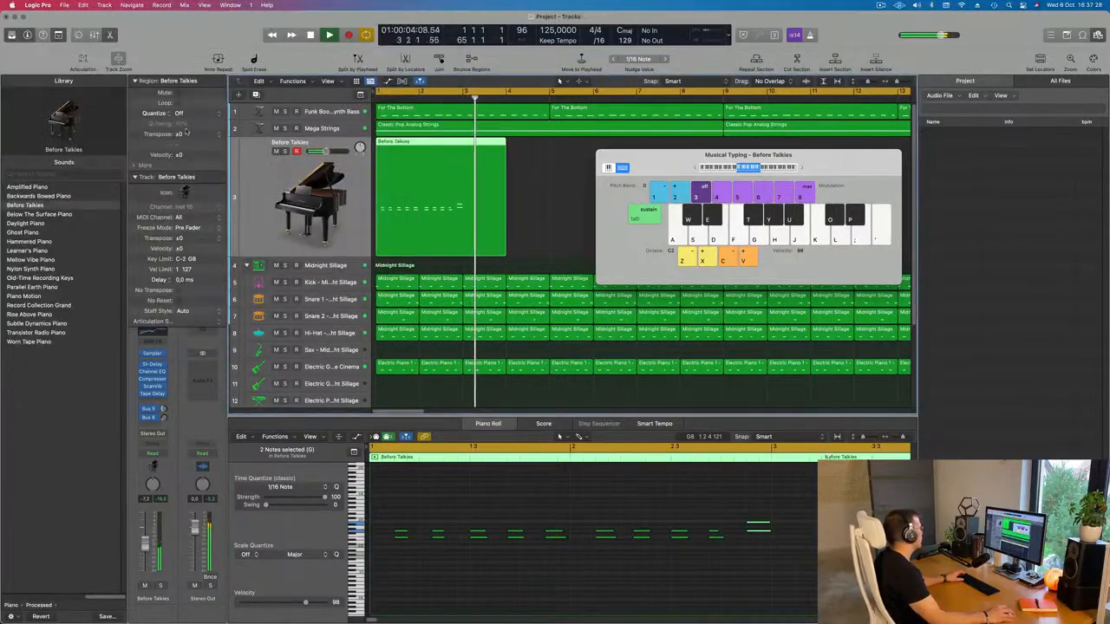
click(466, 180)
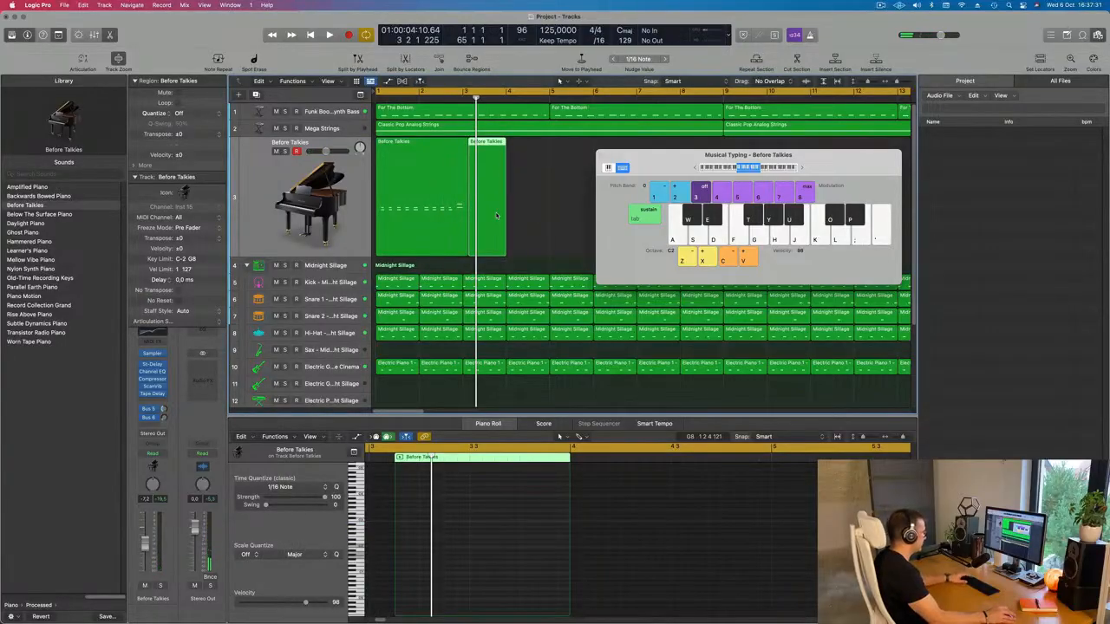
key(Delete)
click(464, 244)
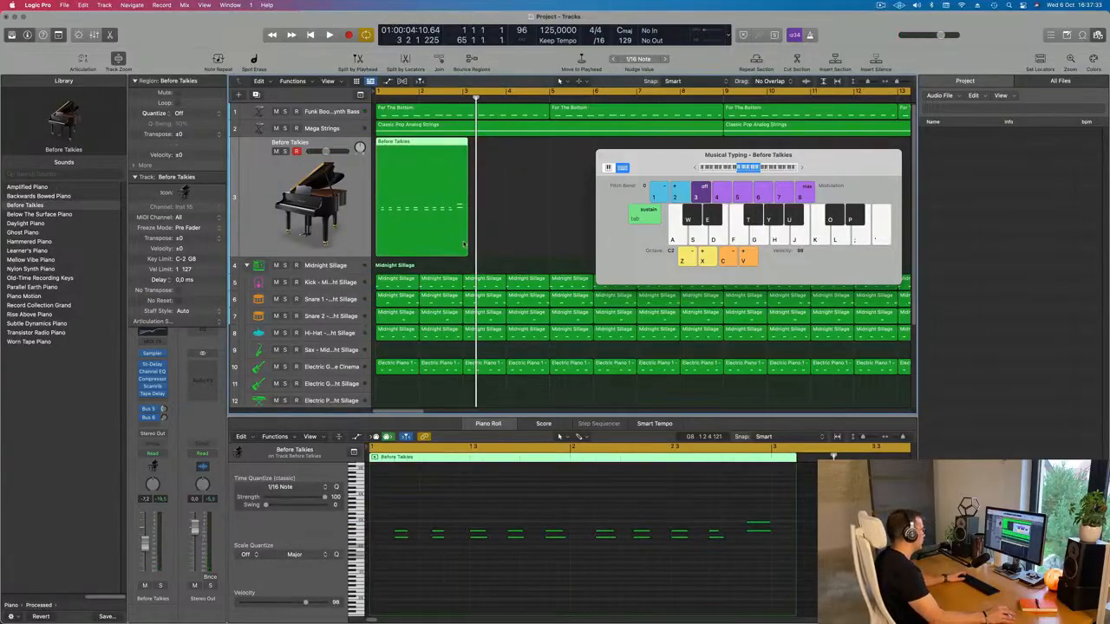
drag(466, 247, 462, 247)
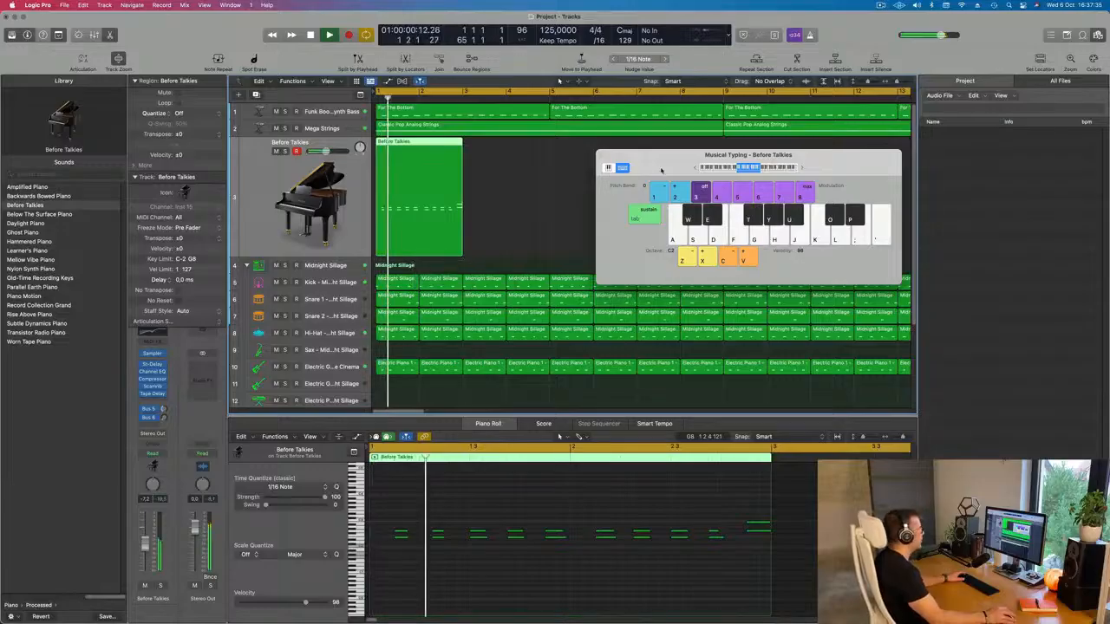
- Close the Musical Typing window and play the groove with the trimmed piano region from the beginning
drag(626, 165, 511, 201)
click(489, 191)
key(space)
key(space)
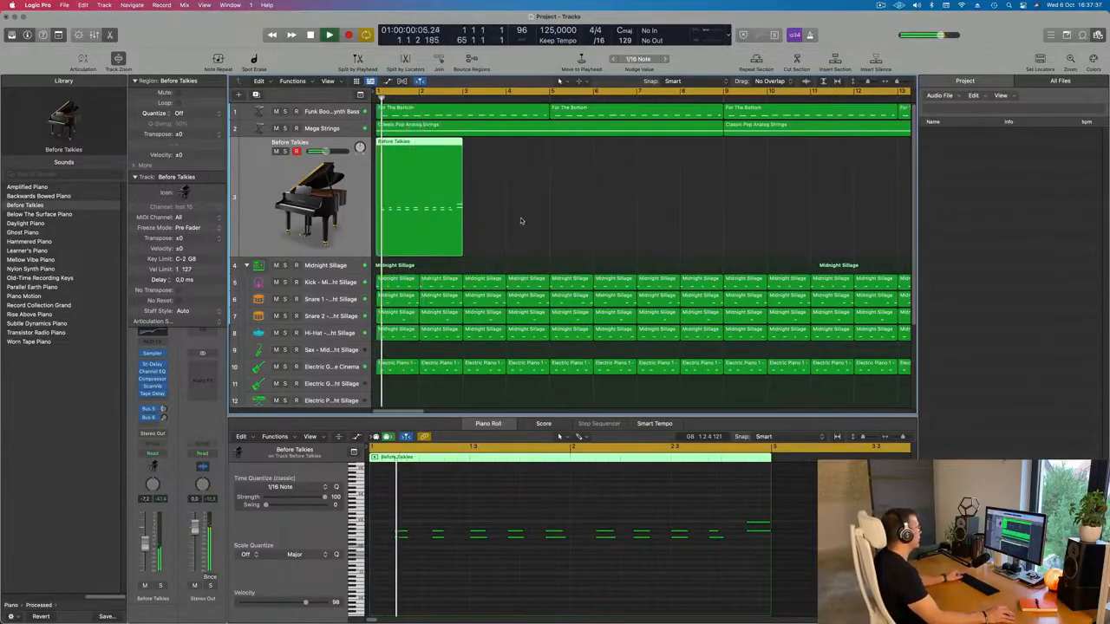
scroll(519, 218, left, 2)
scroll(520, 218, left, 6)
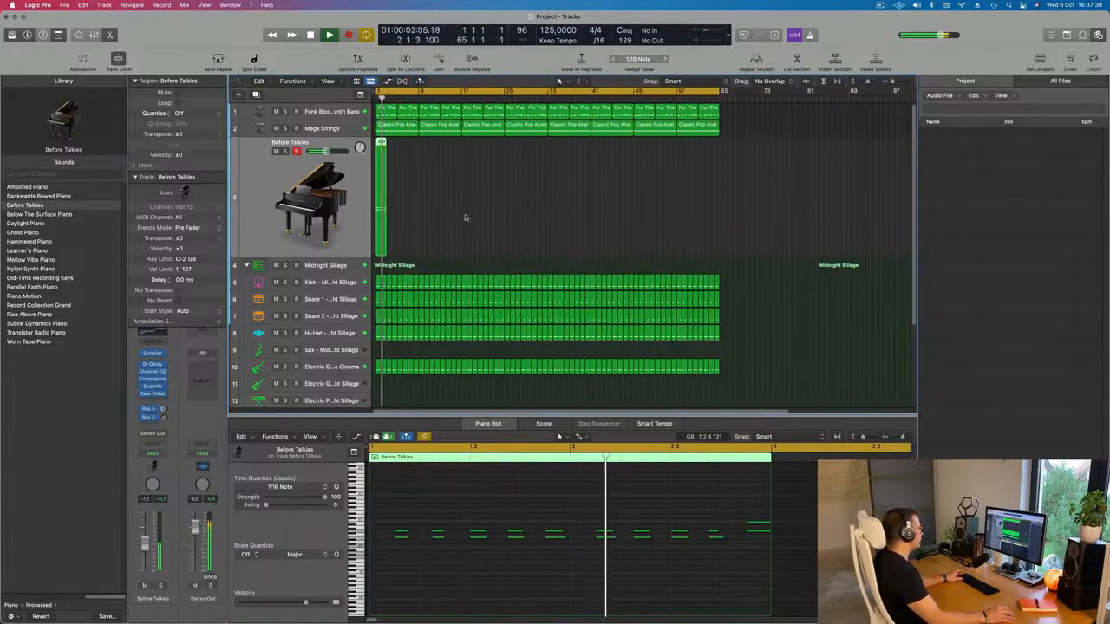
key(Return)
- Repeat the two-bar Before Talkies region back to back until the piano riff fills the track up to bar 65
drag(467, 216, 361, 226)
click(363, 227)
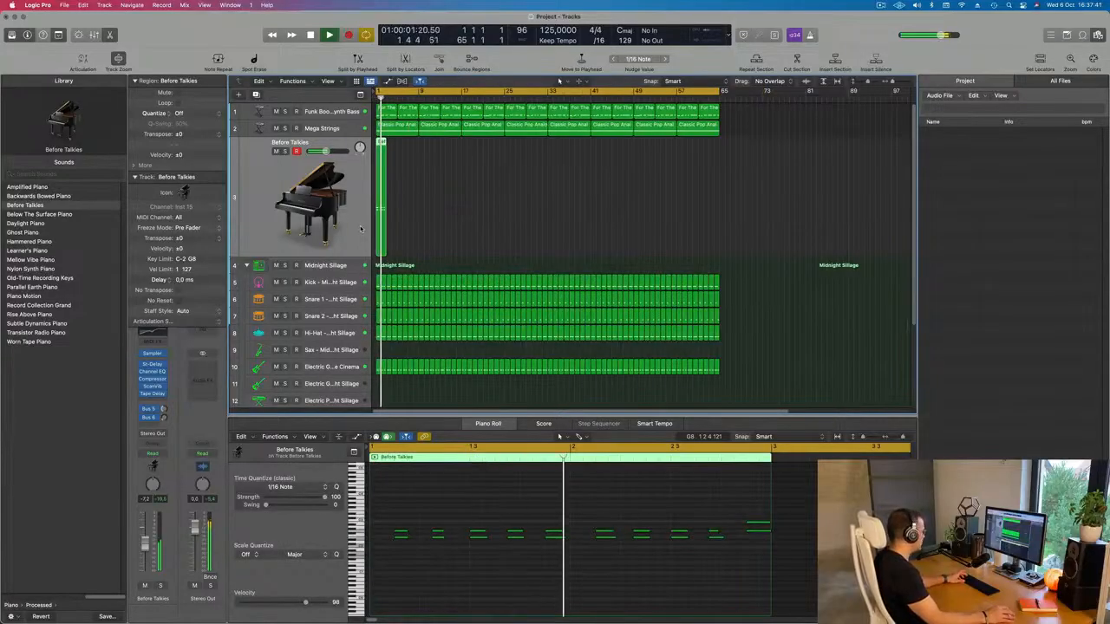
key(super+r)
key(super+r)
key(super+r)
key(super+r)
key(super+r)
key(super+r)
key(super+r)
key(super+r)
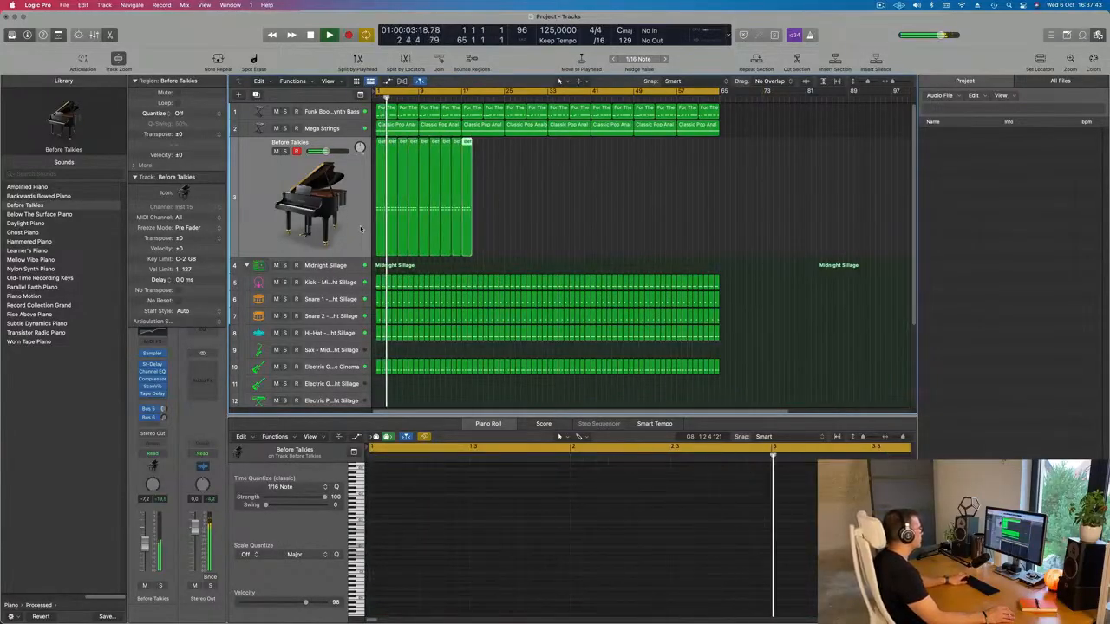
key(super+r)
key(super+r)
key(super+r)
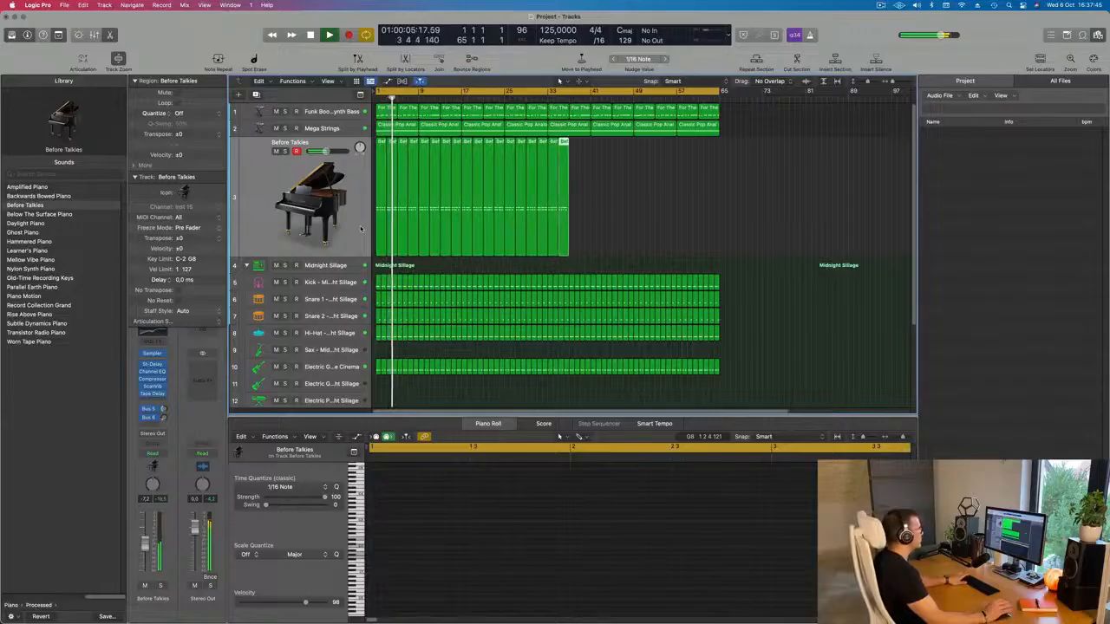
key(super+r)
key(super+r)
key(super+r)
key(super+r)
key(super+r)
key(super+r)
key(super+r)
key(super+r)
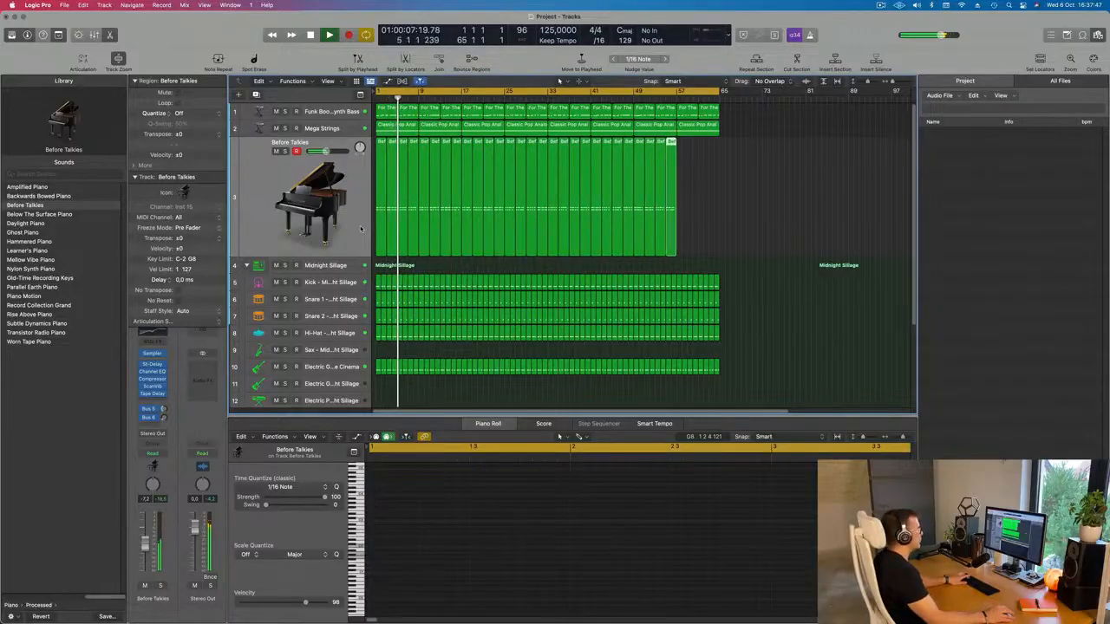
- Audition the processed piano sounds on the looped riff, settle on Record Collection Grand and raise its volume to about -5.7 dB
click(257, 188)
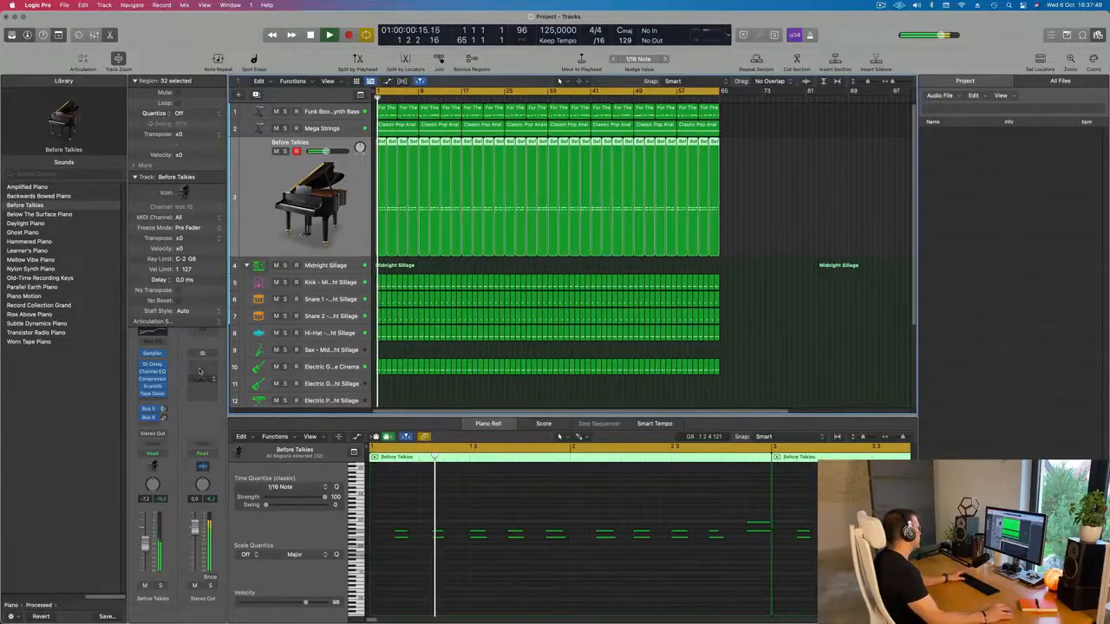
click(18, 187)
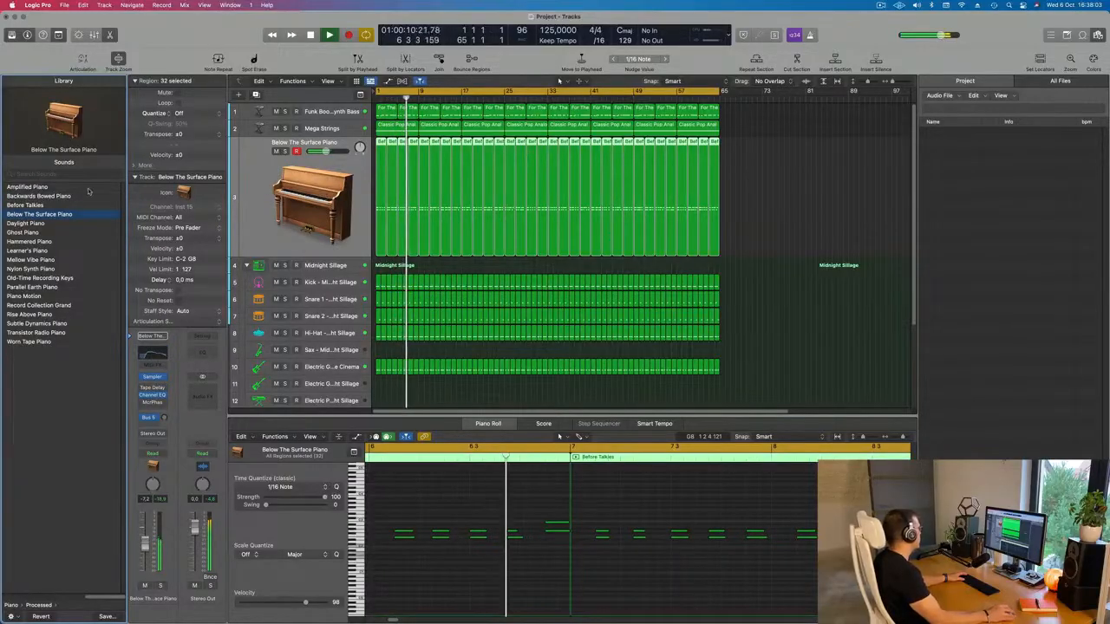
click(24, 225)
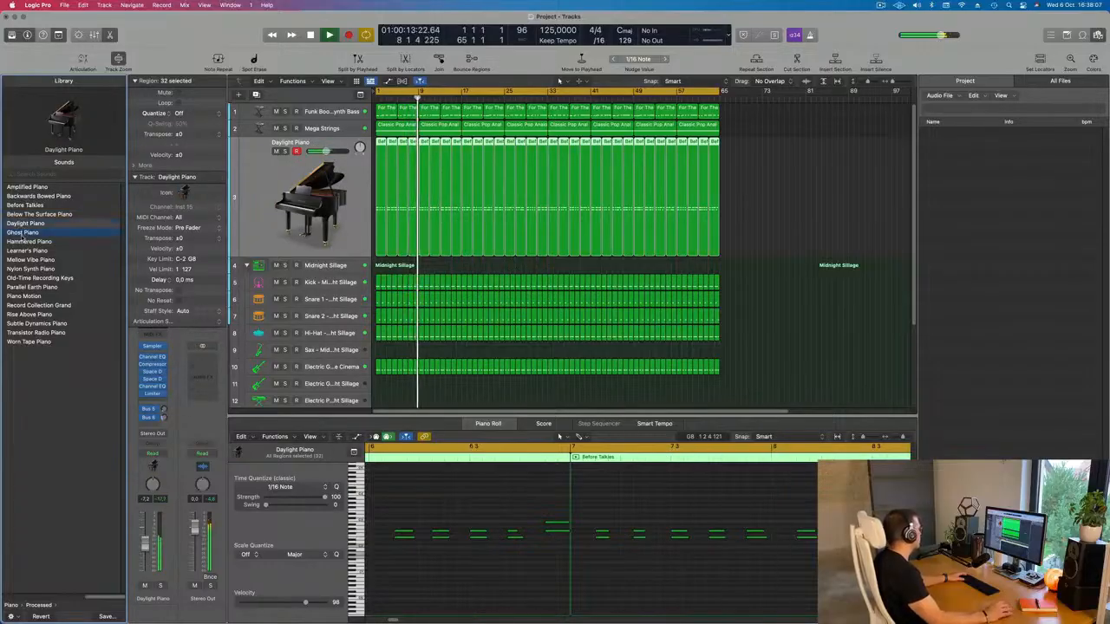
click(30, 244)
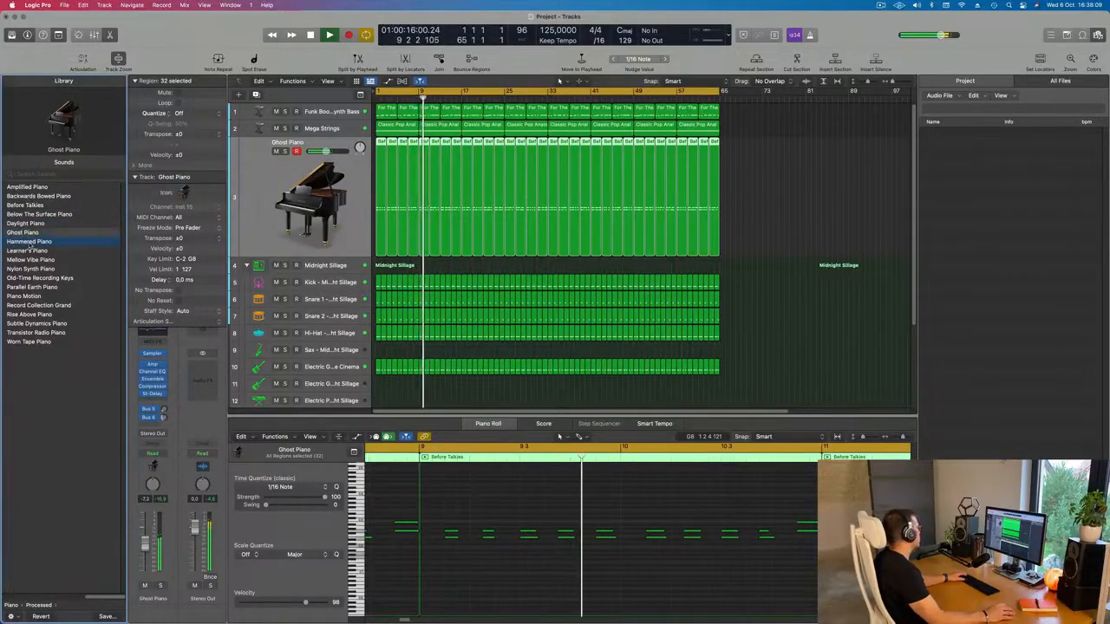
click(29, 251)
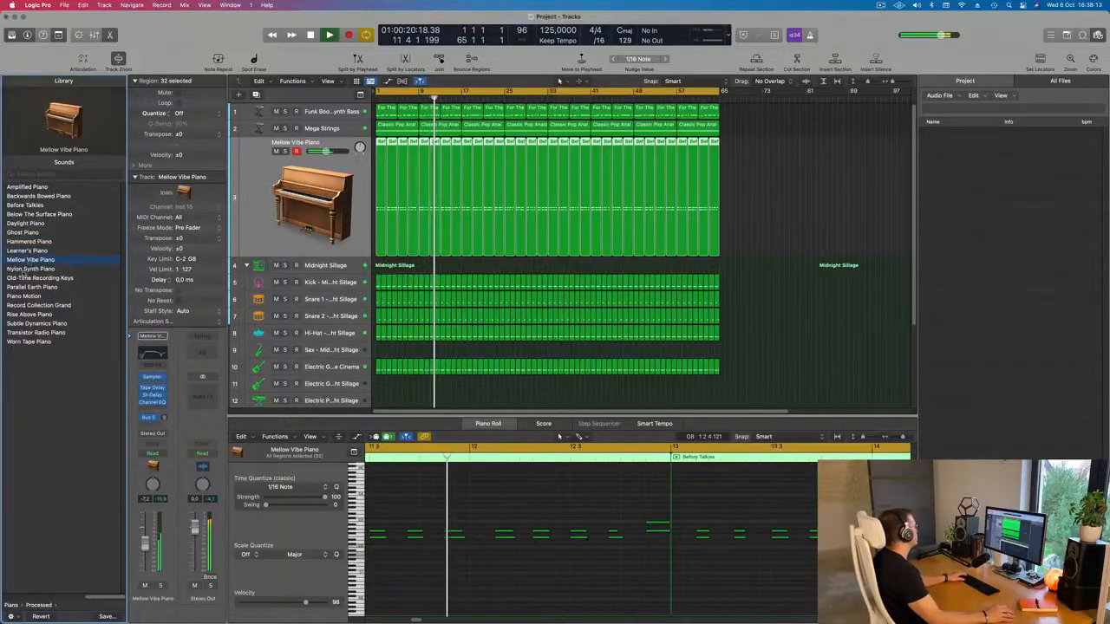
click(28, 268)
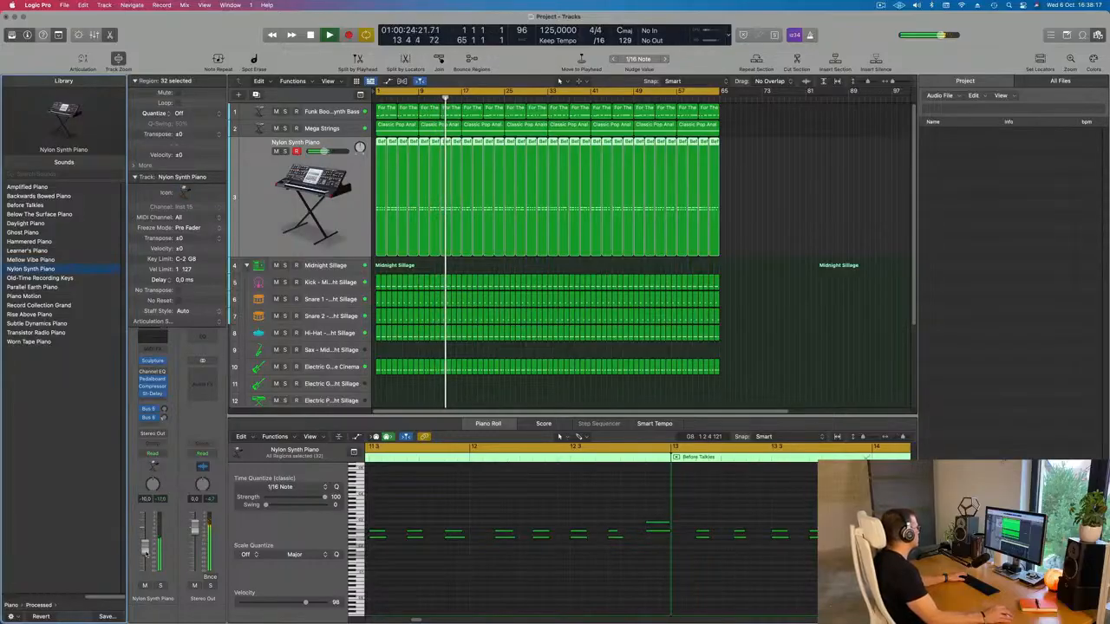
click(35, 279)
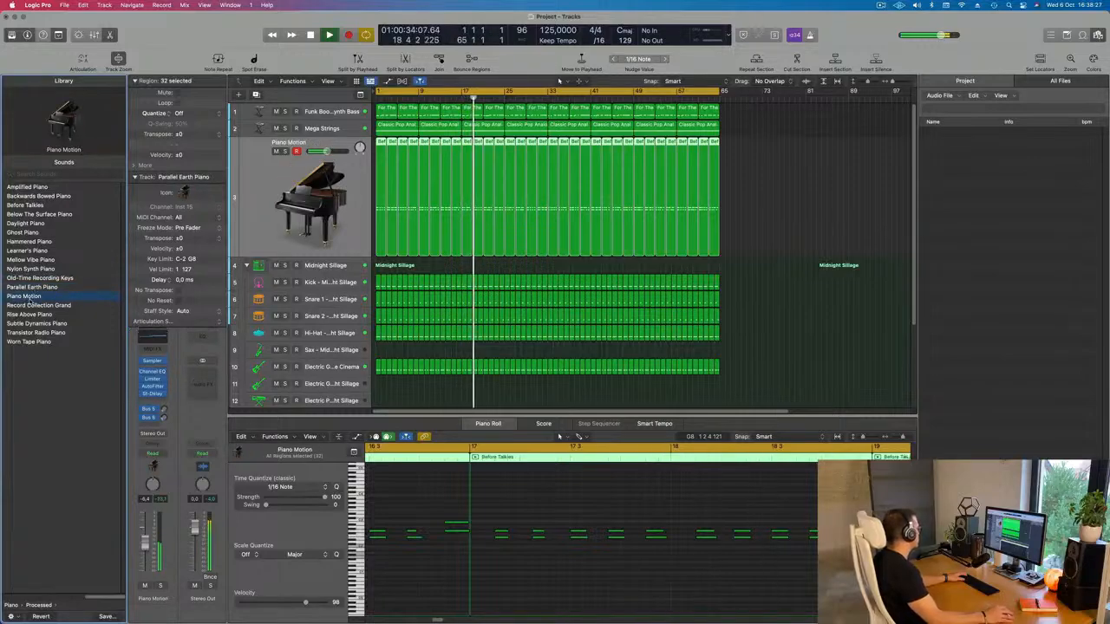
click(30, 307)
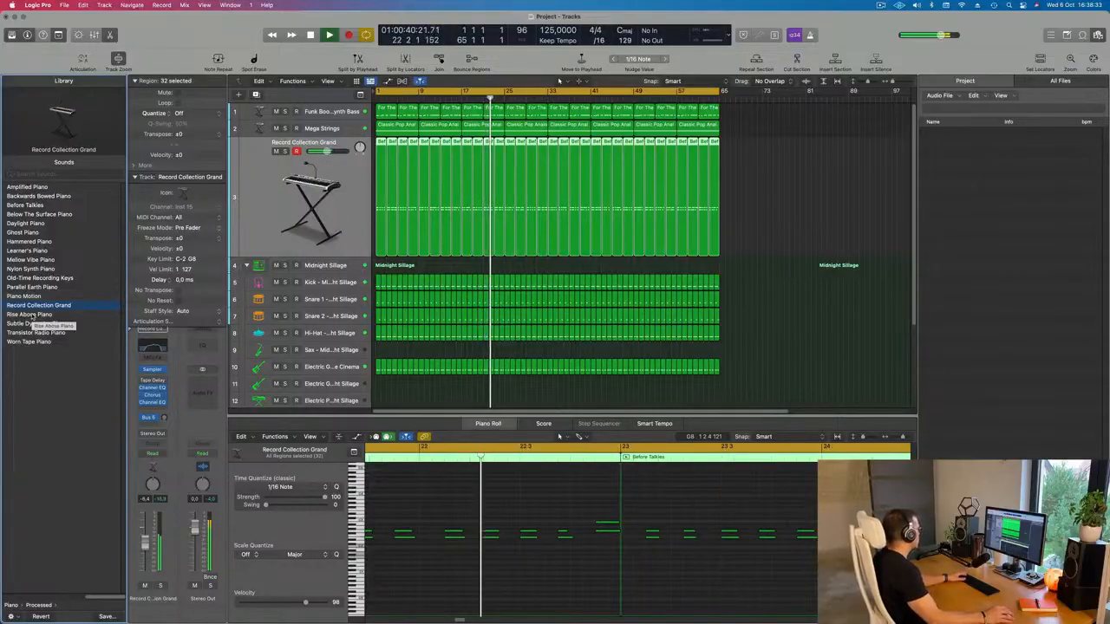
drag(145, 542, 145, 539)
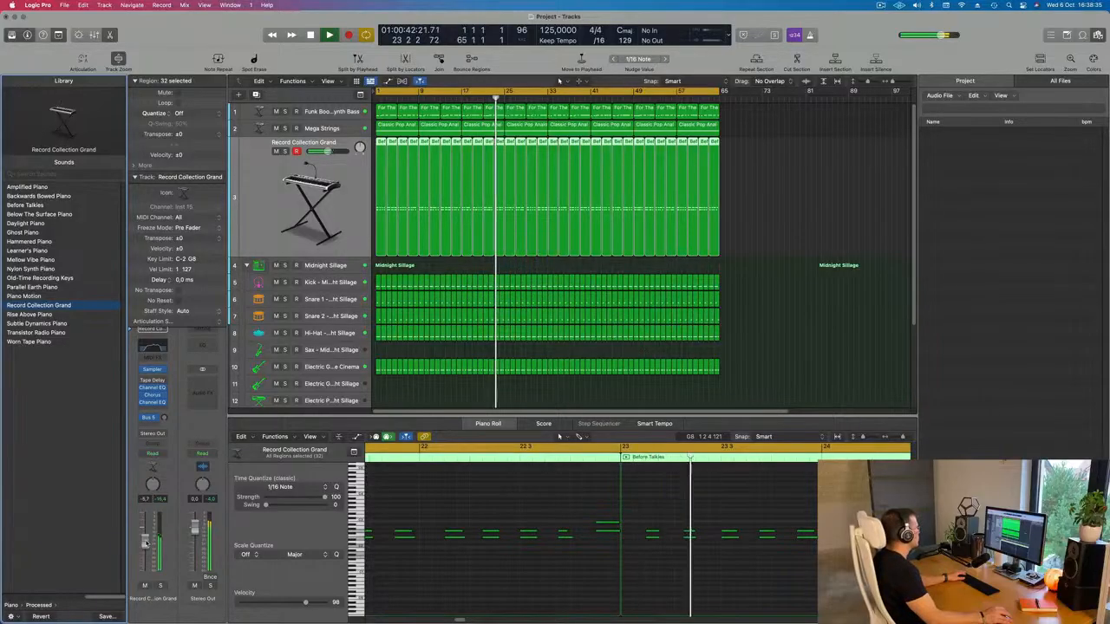
- Replay the groove from the beginning and add a send to Bus 1 (Delay) on the Record Collection Grand track
key(super+Left)
key(super+Left)
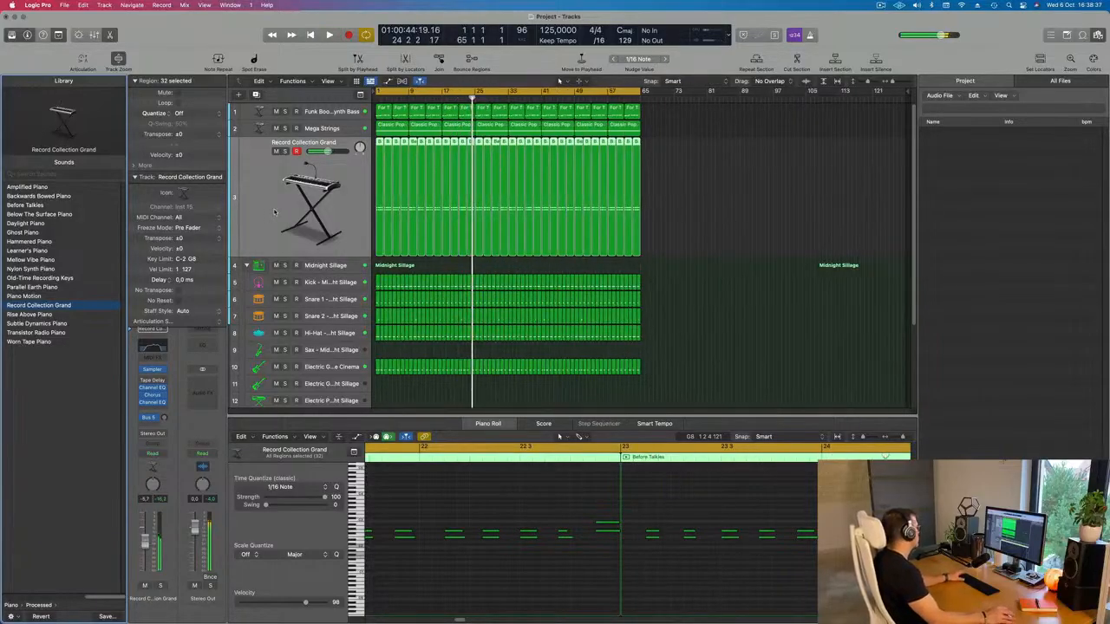
key(Return)
click(144, 419)
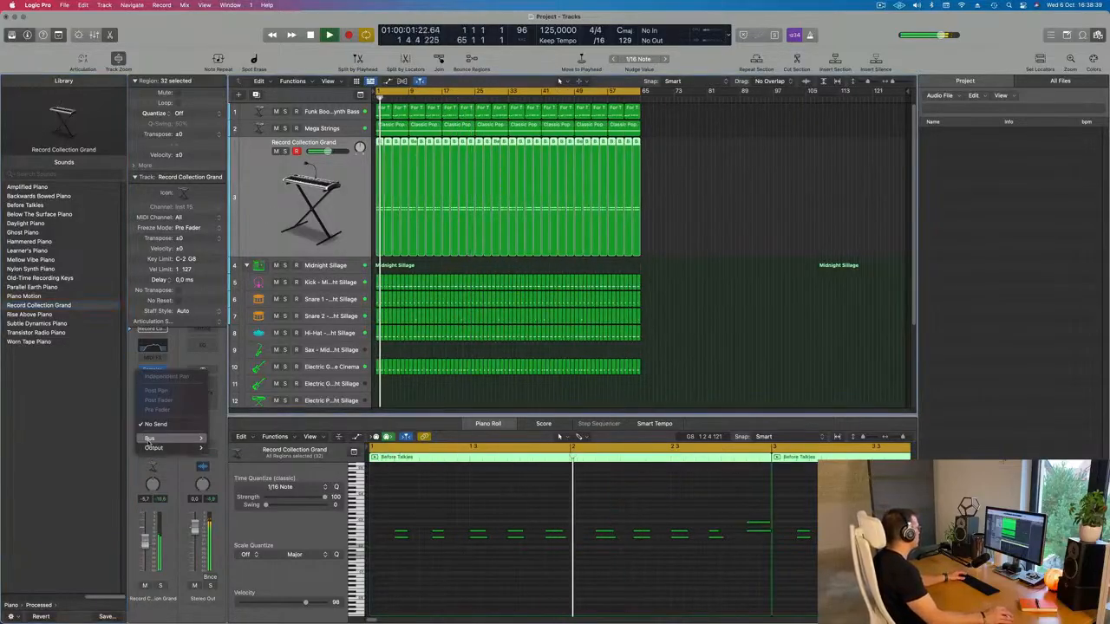
mouse_move(173, 438)
mouse_move(259, 269)
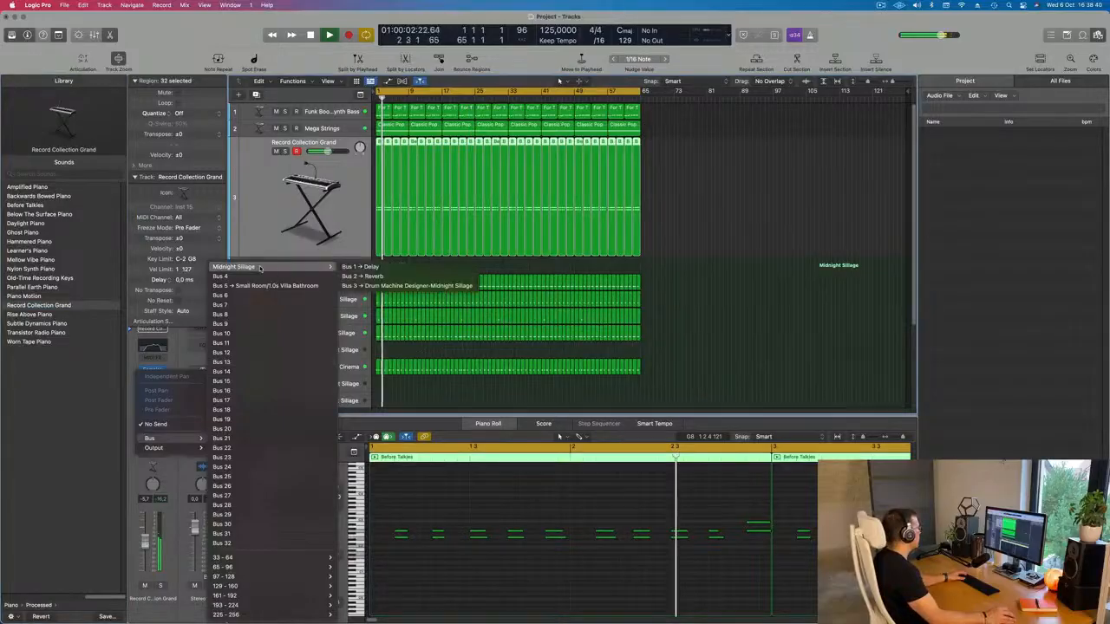
click(359, 266)
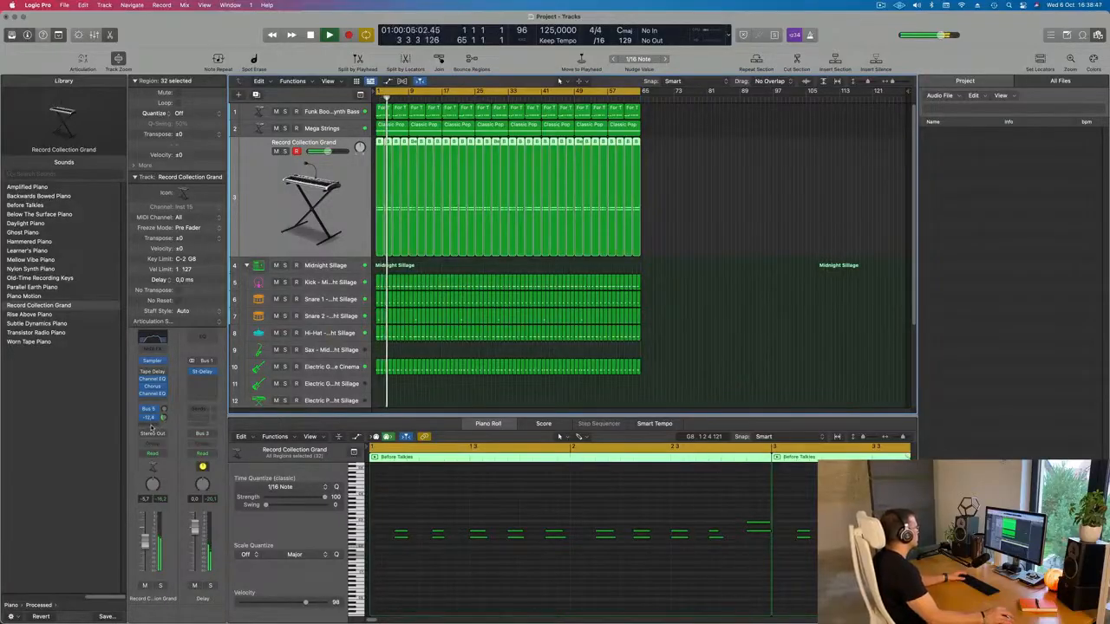
- Add a send to Bus 2 (Reverb) on the Record Collection Grand track, adjust its level and reselect the track's regions
click(151, 425)
mouse_move(154, 438)
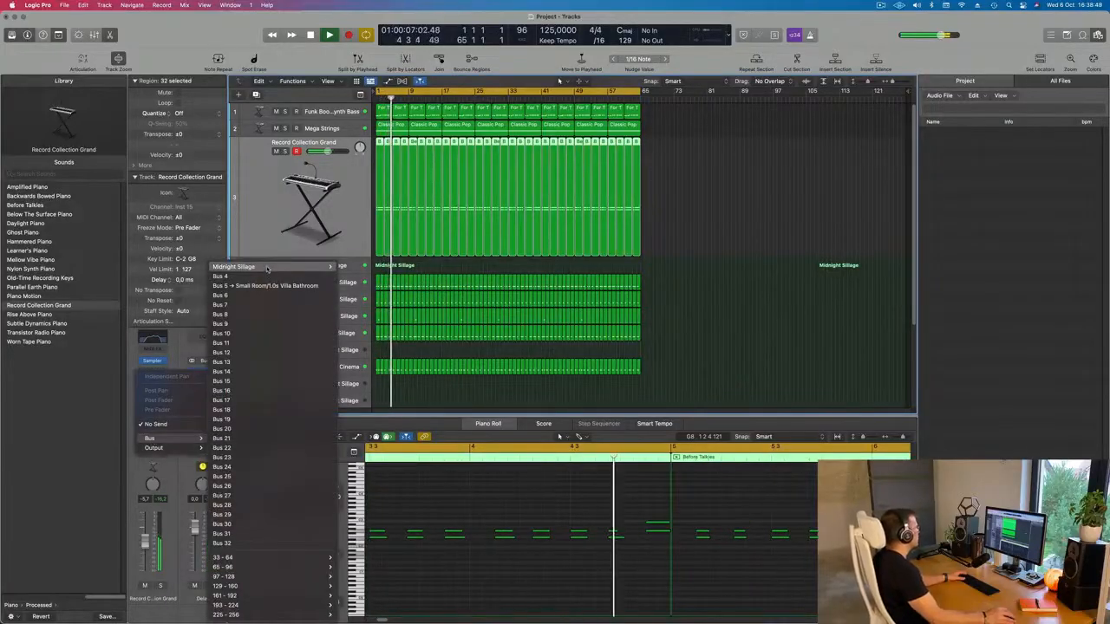
mouse_move(267, 268)
click(374, 276)
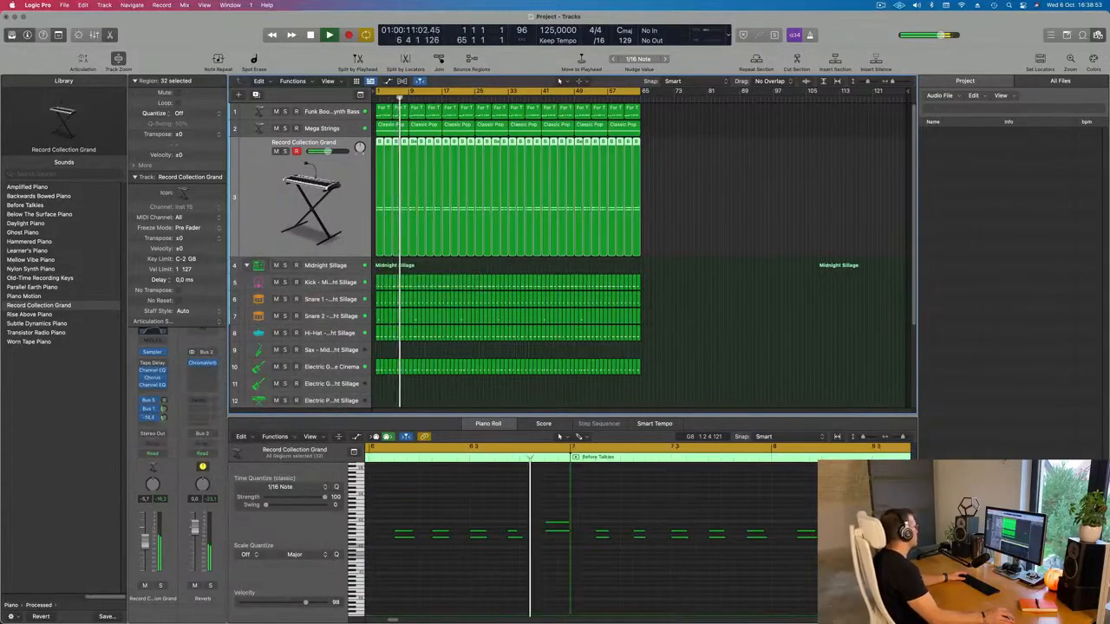
drag(168, 420, 168, 416)
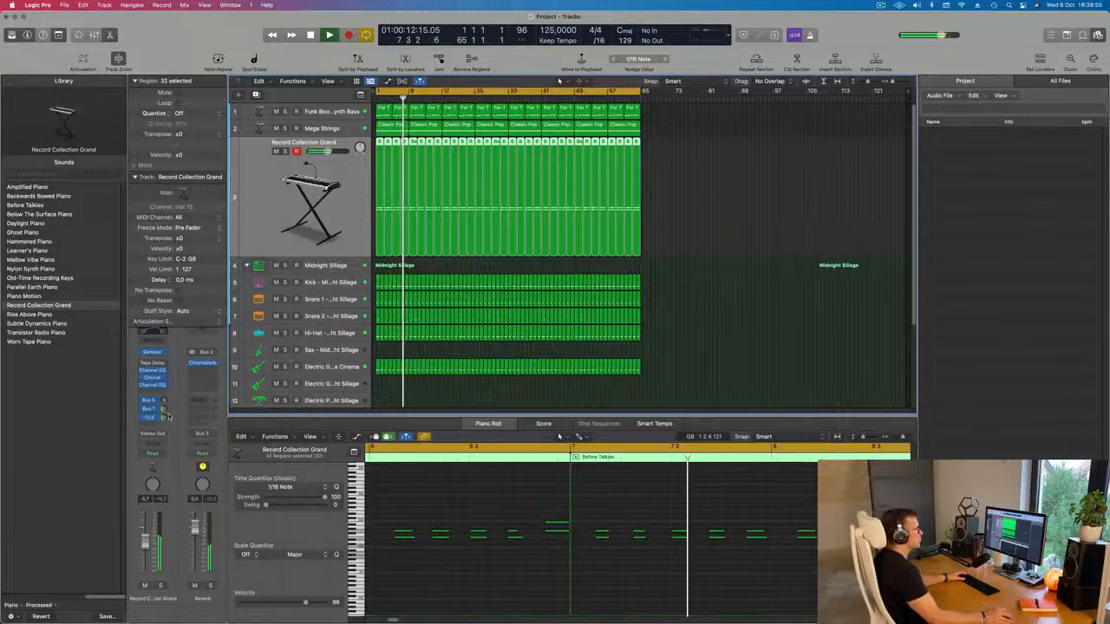
click(749, 268)
click(265, 206)
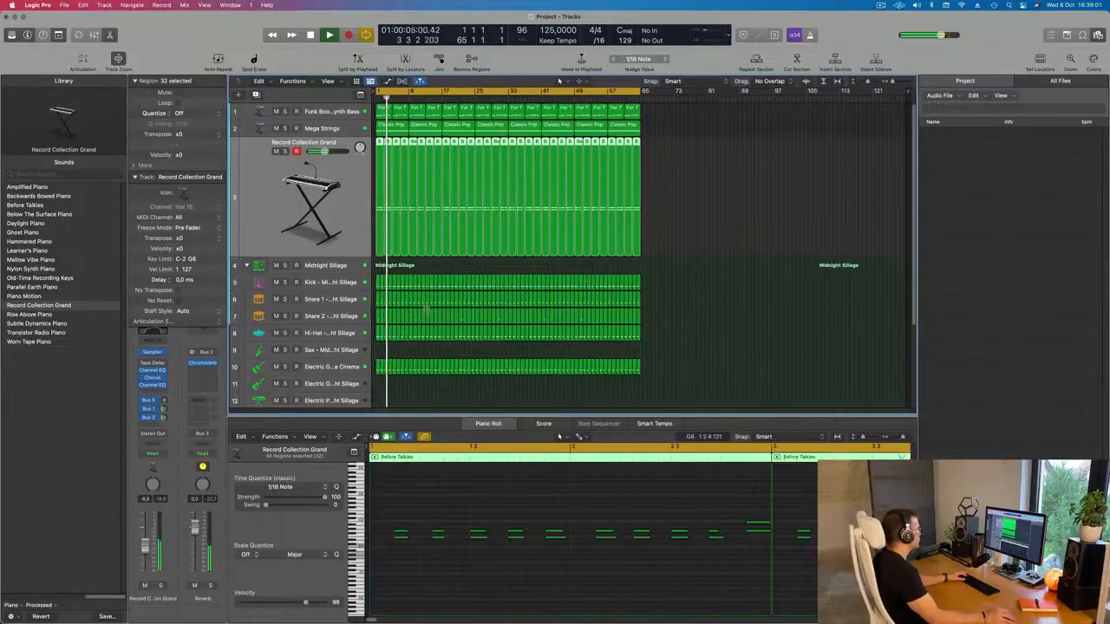
- Solo the looped electric piano track and the Tape FX track one at a time, then unsolo and replay the full groove from the beginning
scroll(426, 308, up, 2)
scroll(434, 290, down, 4)
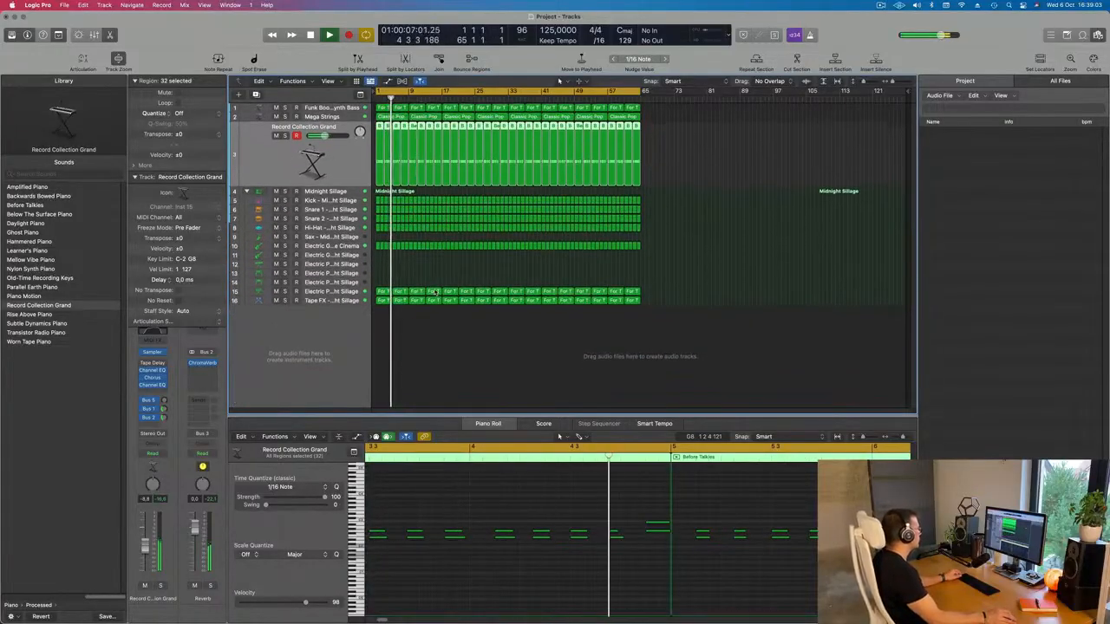
key(Return)
click(284, 292)
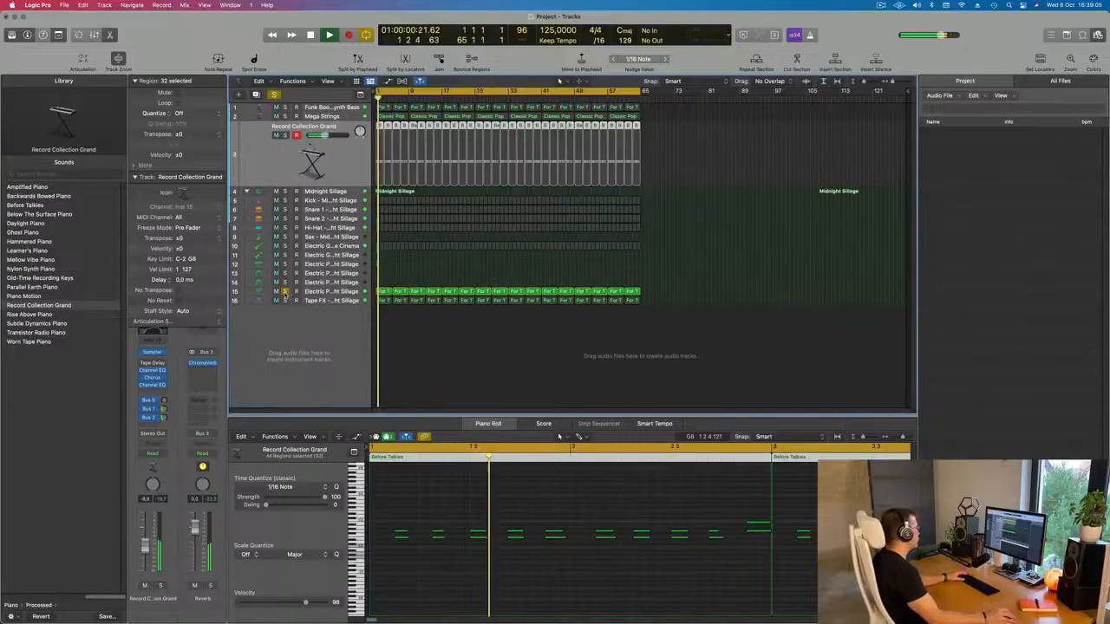
click(284, 301)
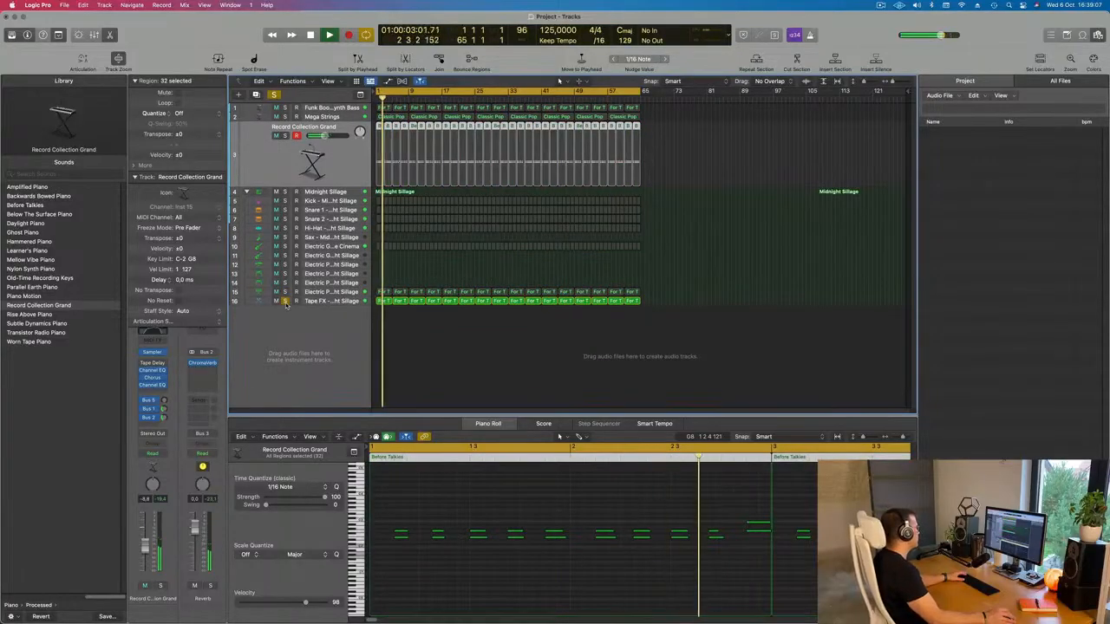
click(285, 301)
key(Return)
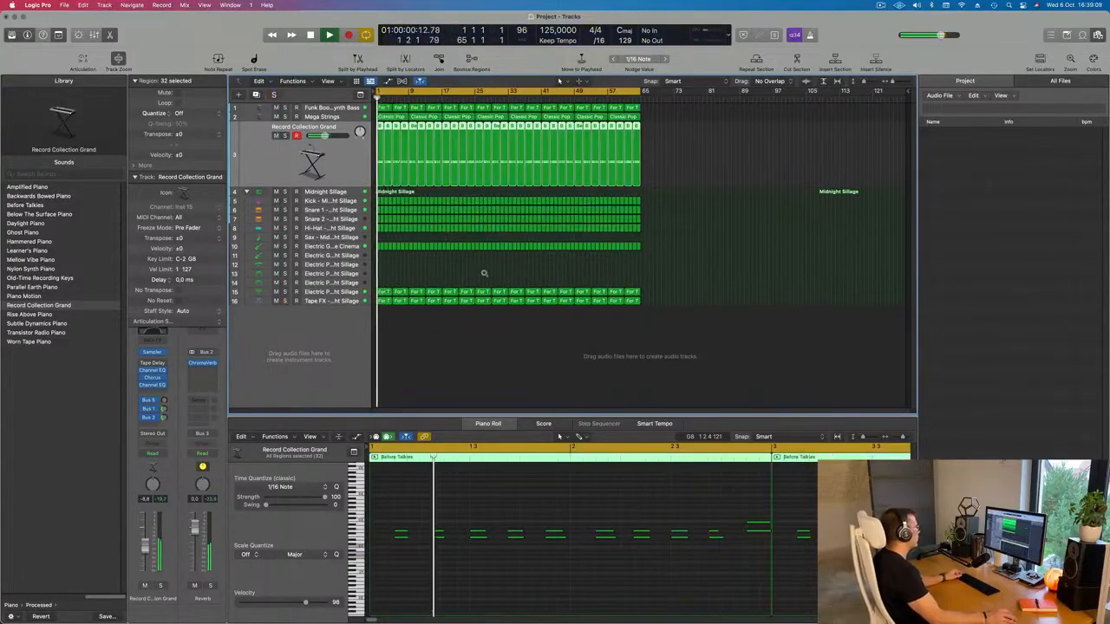
scroll(485, 272, up, 3)
scroll(470, 269, up, 4)
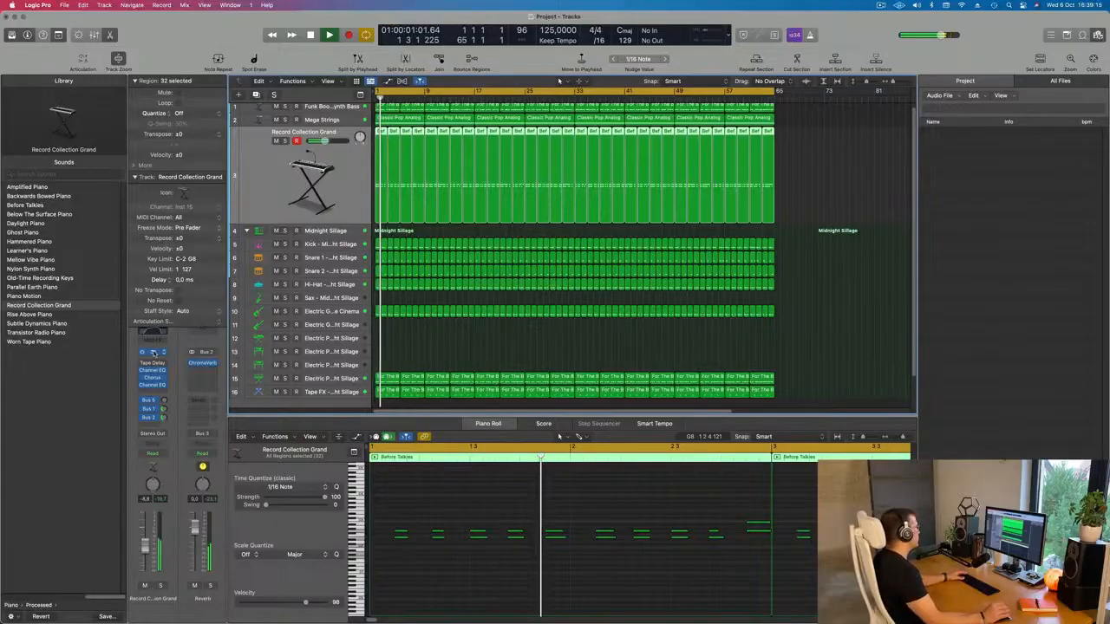
- Open the Record Collection Grand track's Sampler and adjust the cutoff, resonance and drive of Filter 1 while the groove plays
click(152, 352)
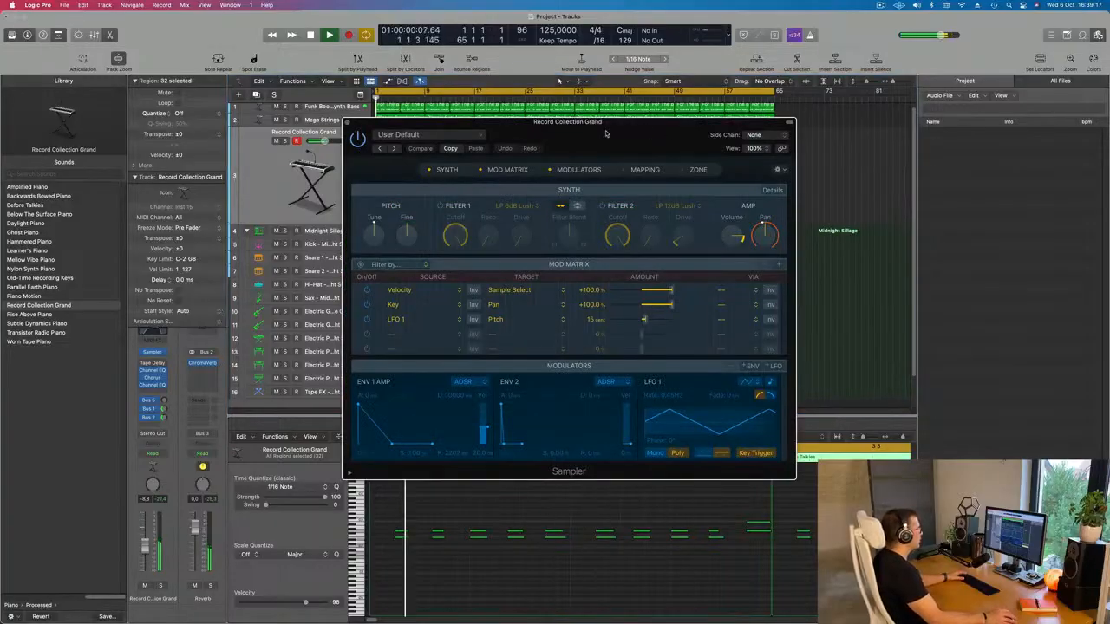
drag(606, 134, 633, 140)
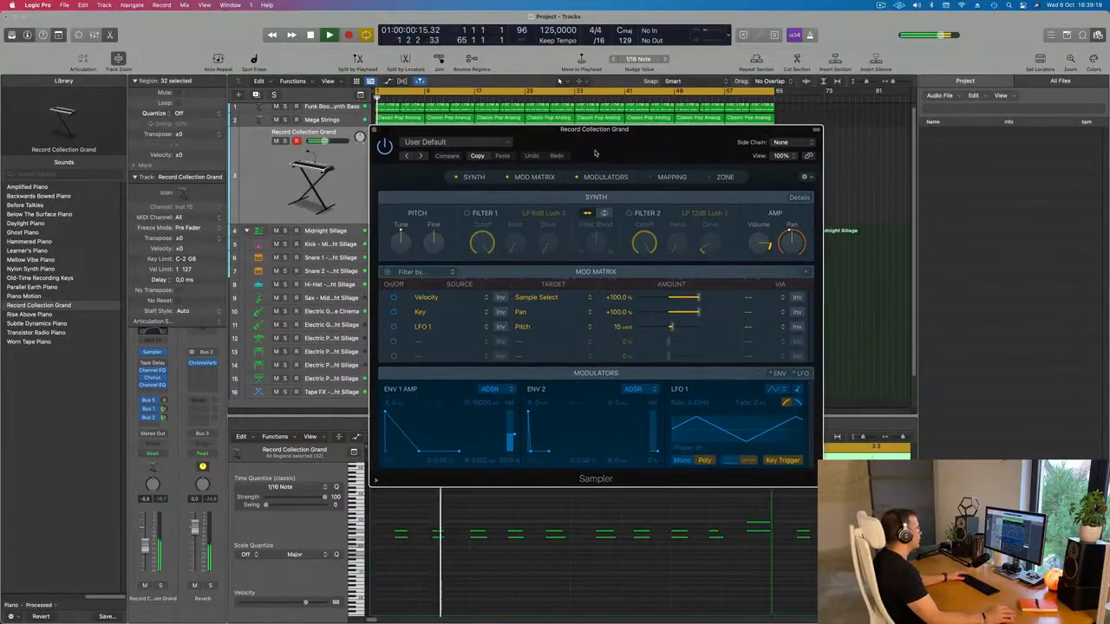
click(471, 241)
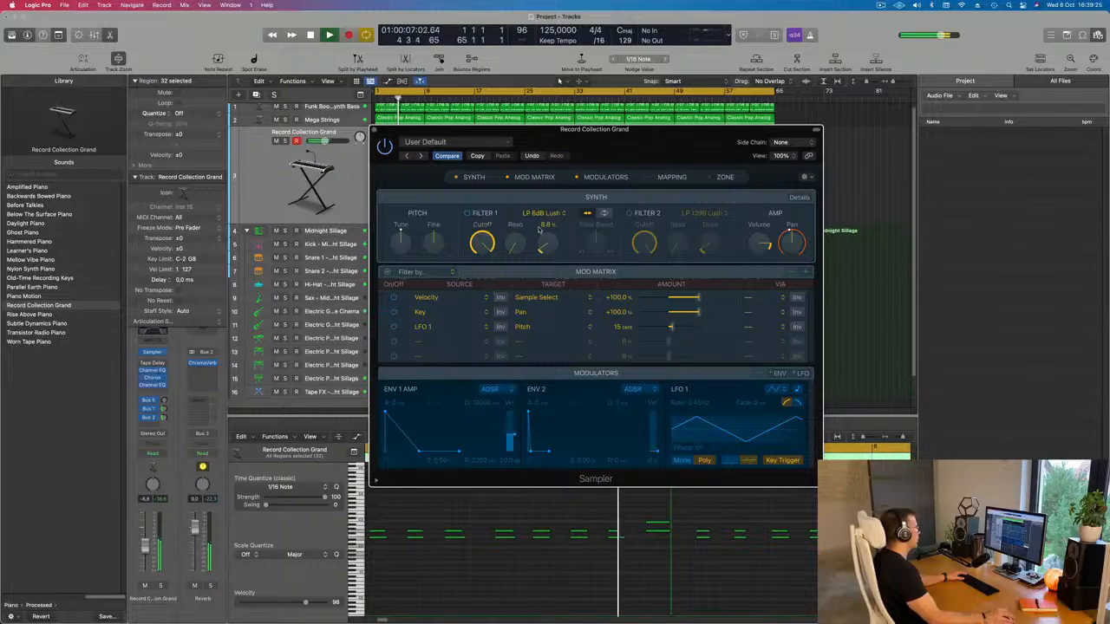
drag(516, 203, 512, 232)
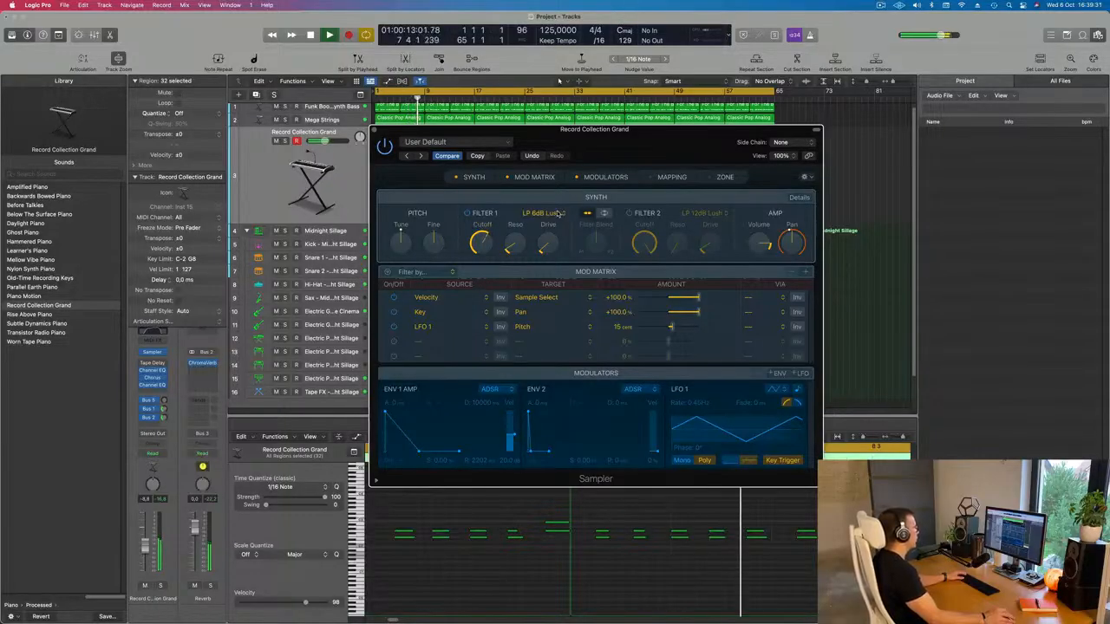
- Change Filter 1 to LP 12dB Lush (Fat), readjust its cutoff and close the Sampler
click(562, 215)
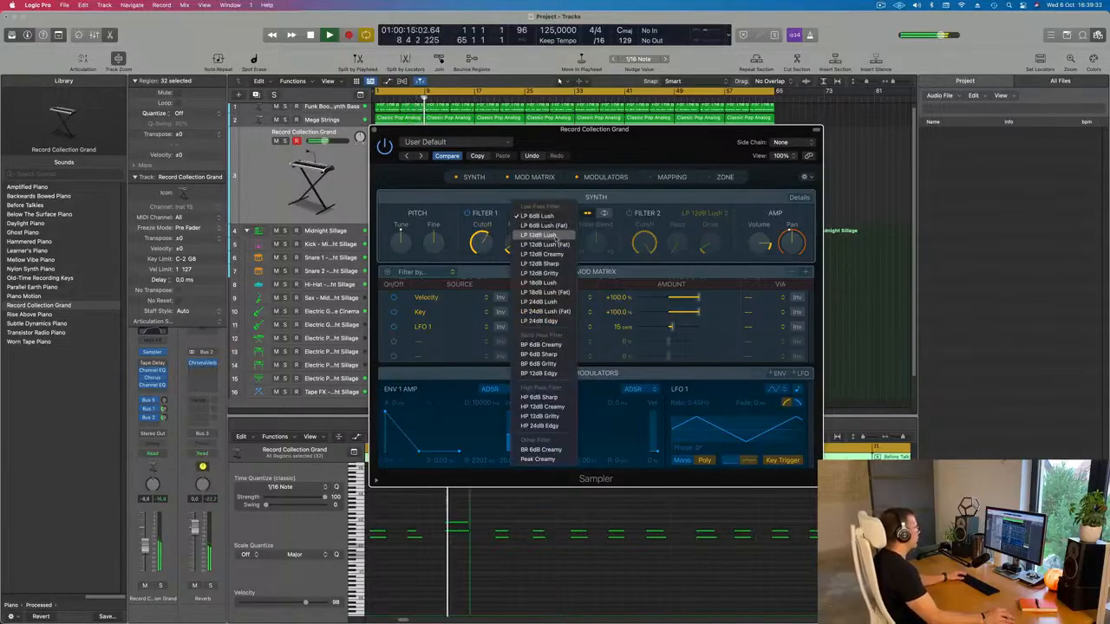
click(544, 245)
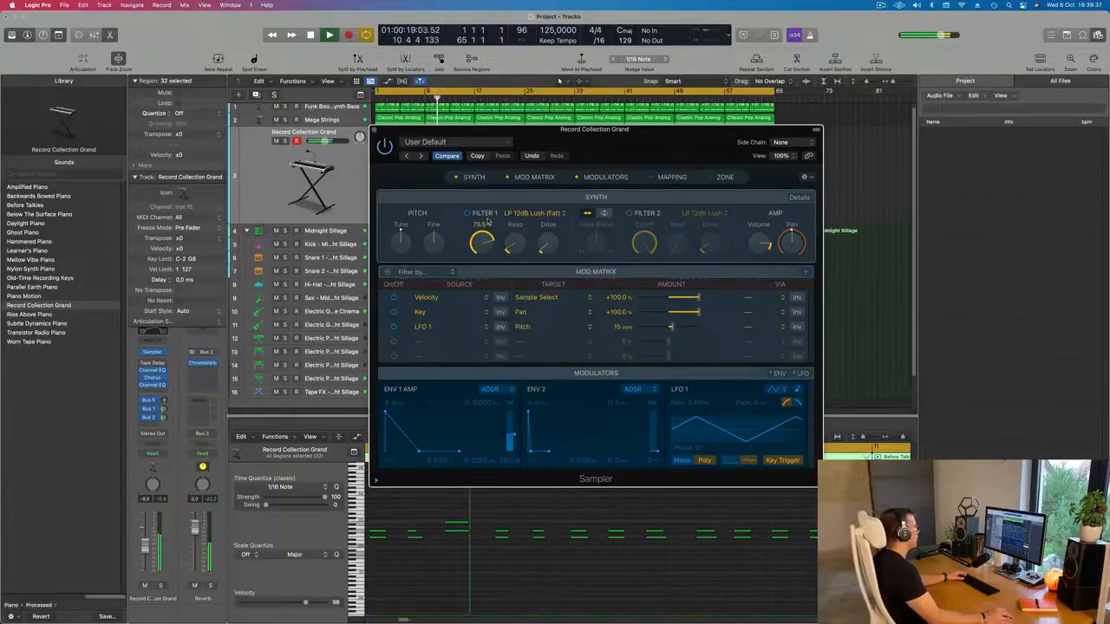
drag(488, 222, 488, 242)
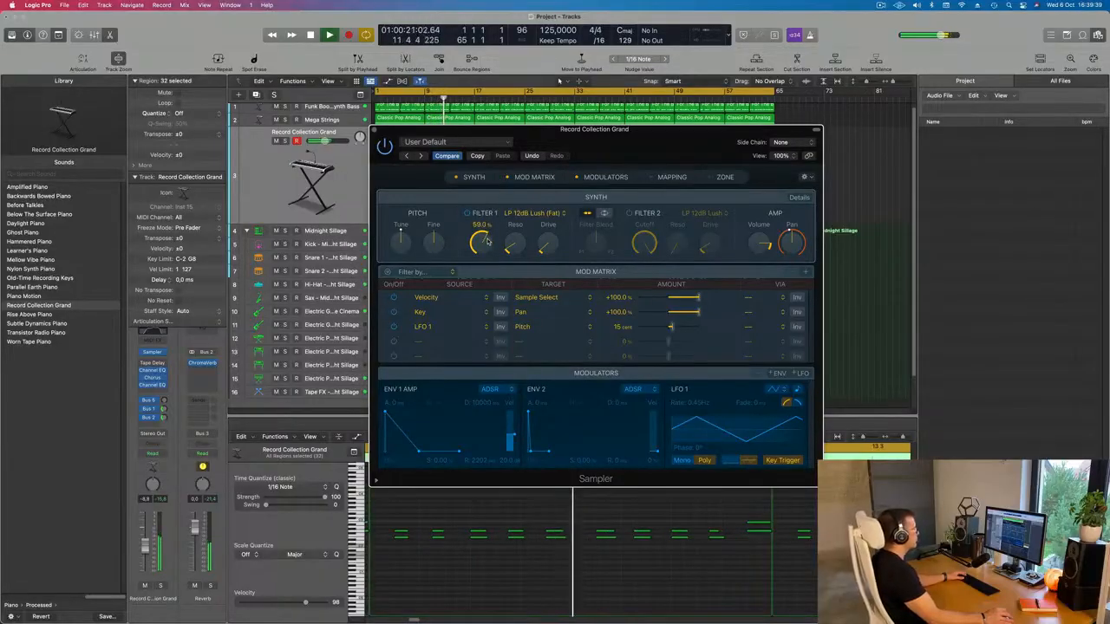
drag(377, 134, 321, 189)
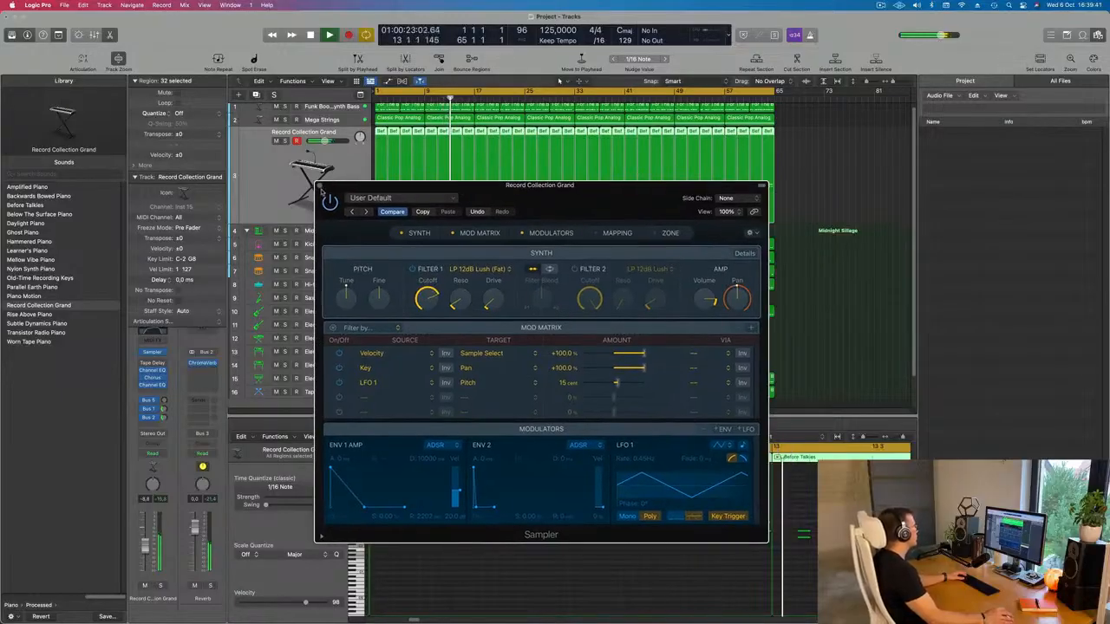
click(320, 186)
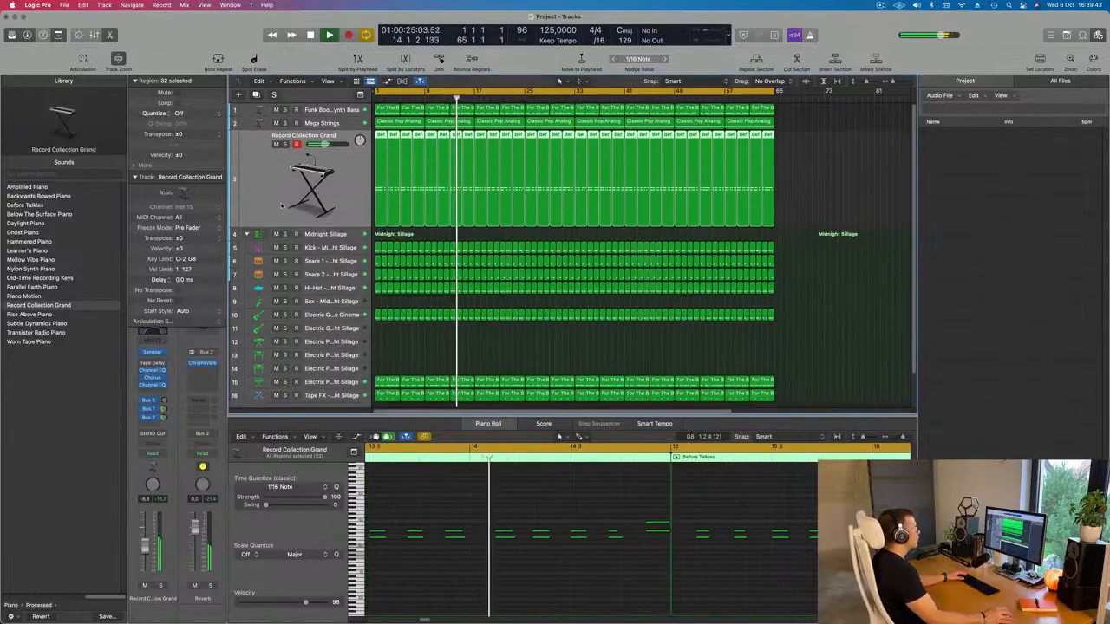
click(880, 5)
click(902, 45)
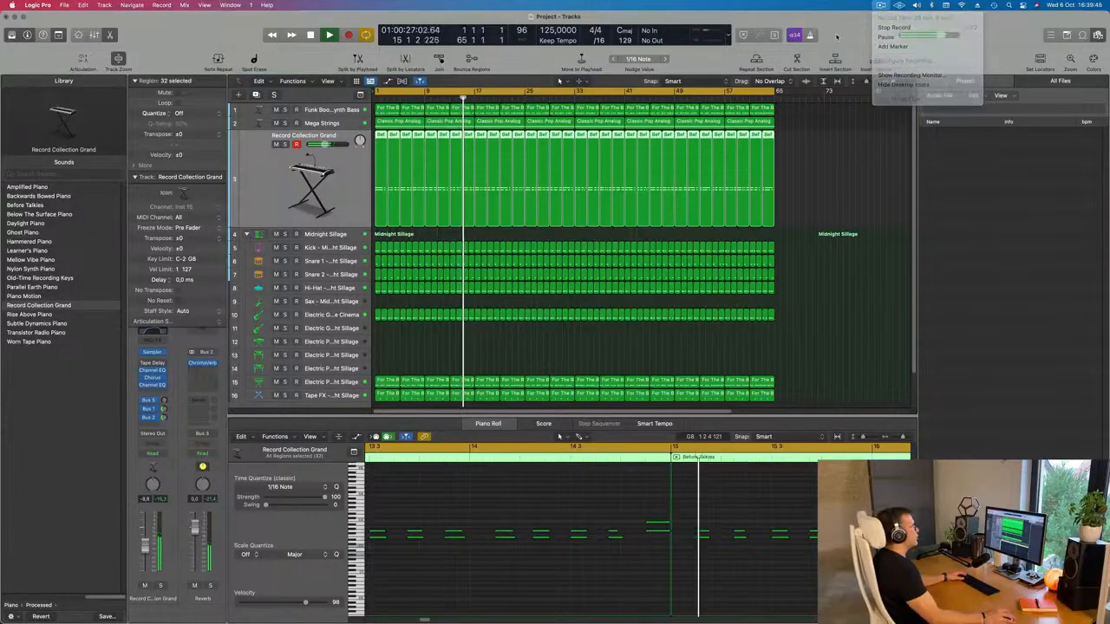
- Mute the Funk Boogie Synth Bass track and the looped Electric Piano track 15, and replay the groove from the beginning
key(Return)
click(267, 110)
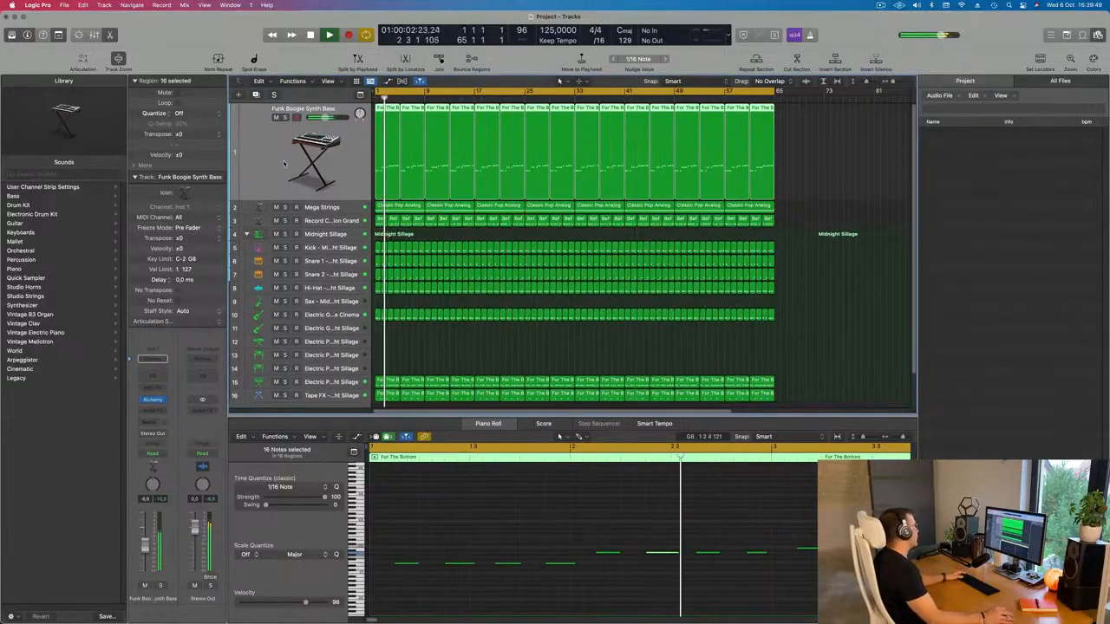
key(super+Left)
click(277, 117)
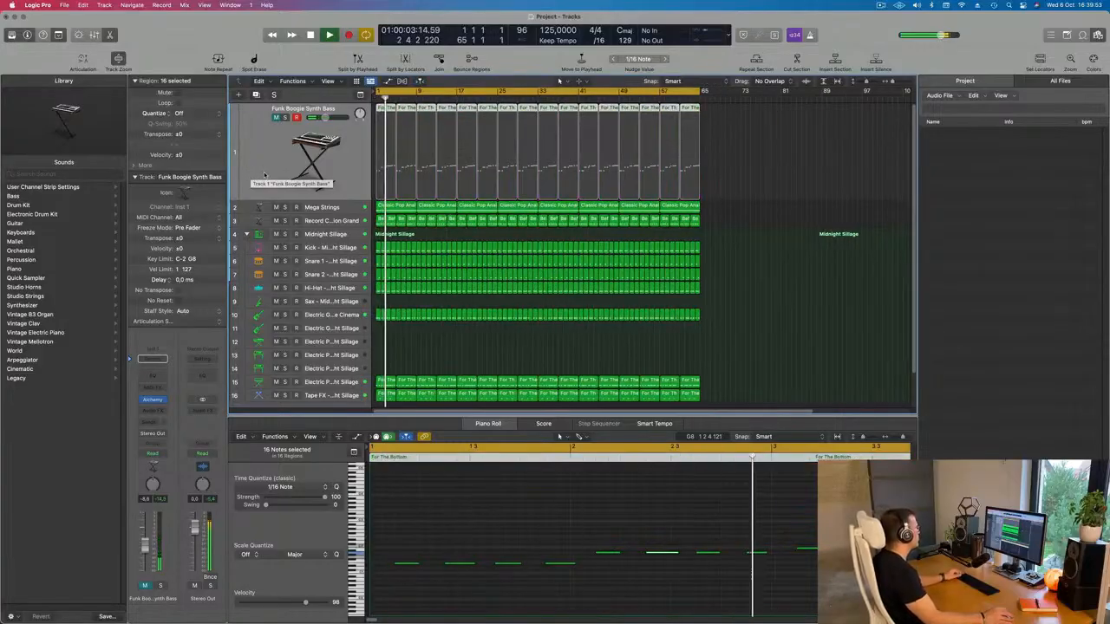
key(super+Right)
scroll(264, 174, down, 2)
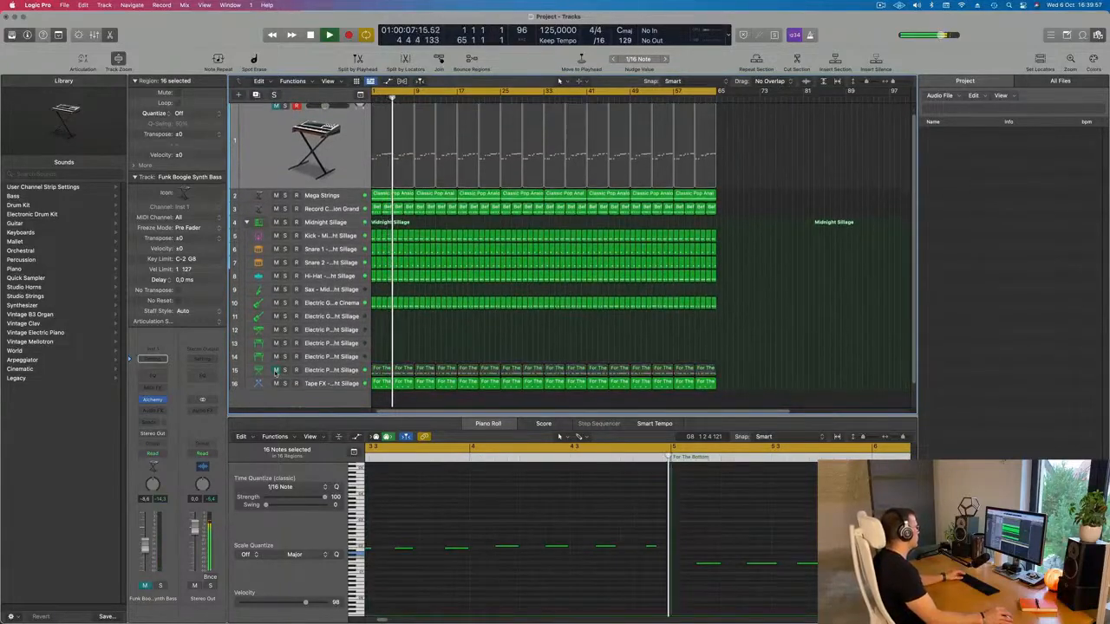
key(Return)
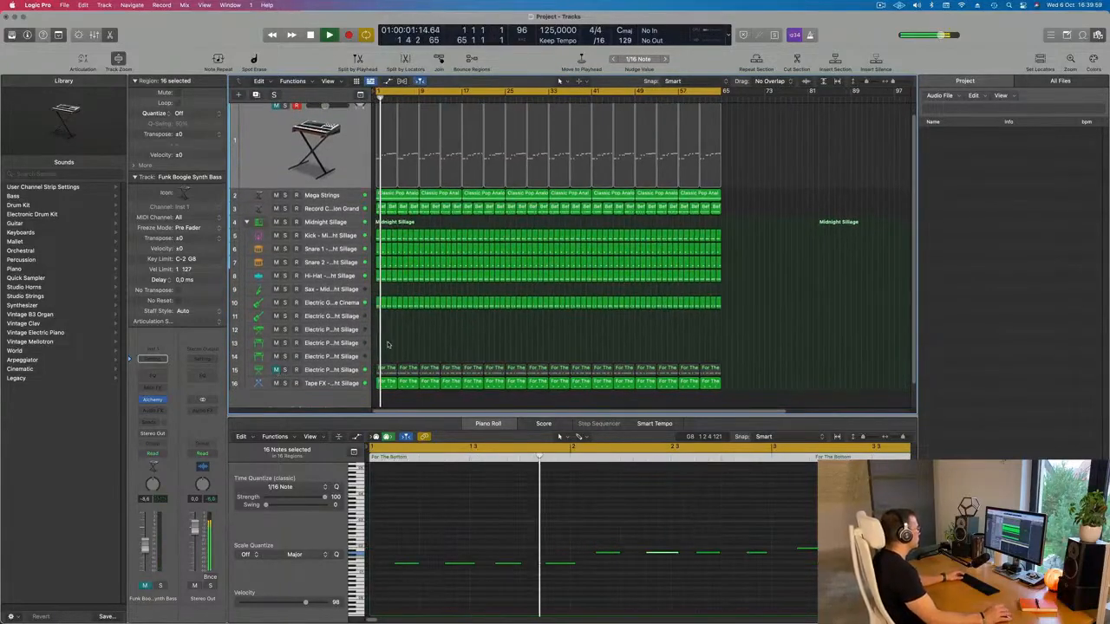
scroll(398, 350, up, 2)
scroll(401, 350, down, 4)
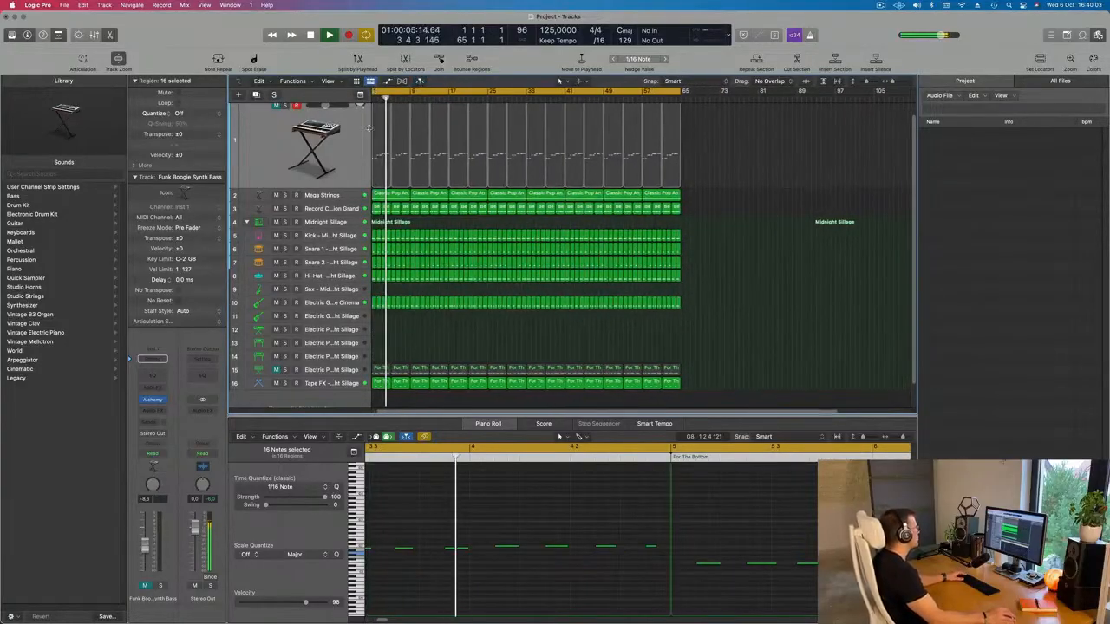
scroll(330, 226, up, 1)
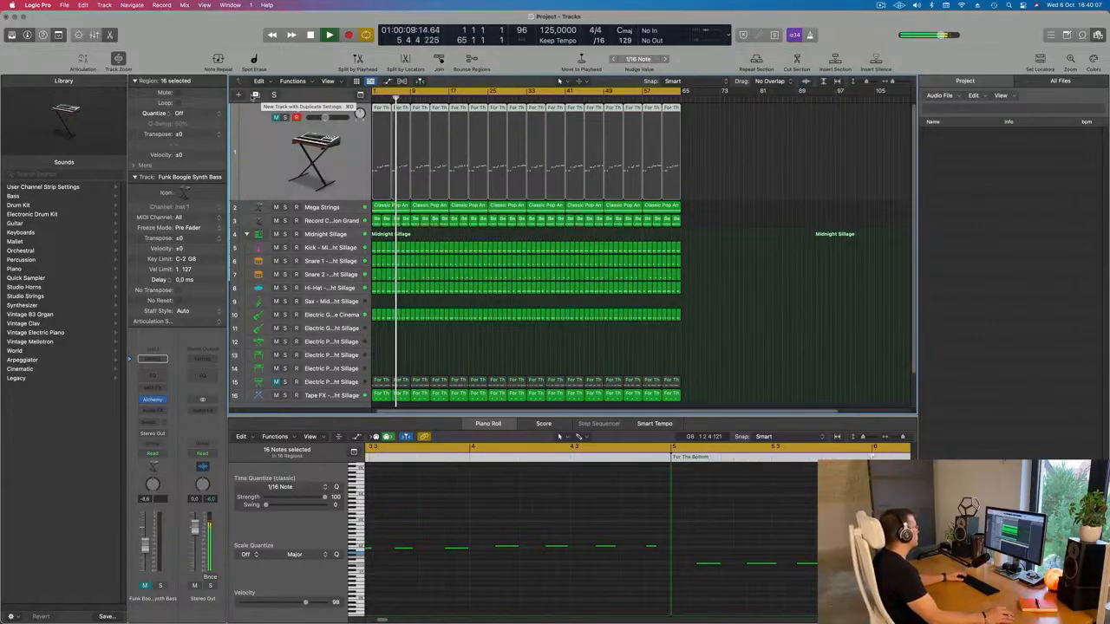
- Create a new track with the Funk Boogie Synth Bass track's settings duplicated, unmute it and open its Alchemy instrument
click(255, 96)
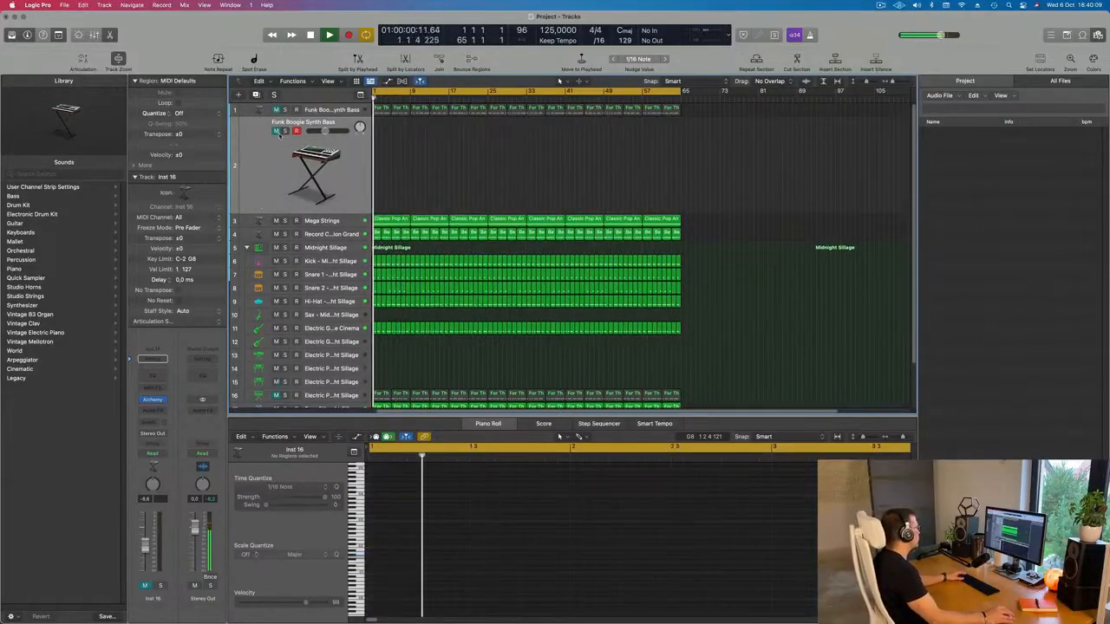
click(153, 399)
drag(608, 138, 678, 165)
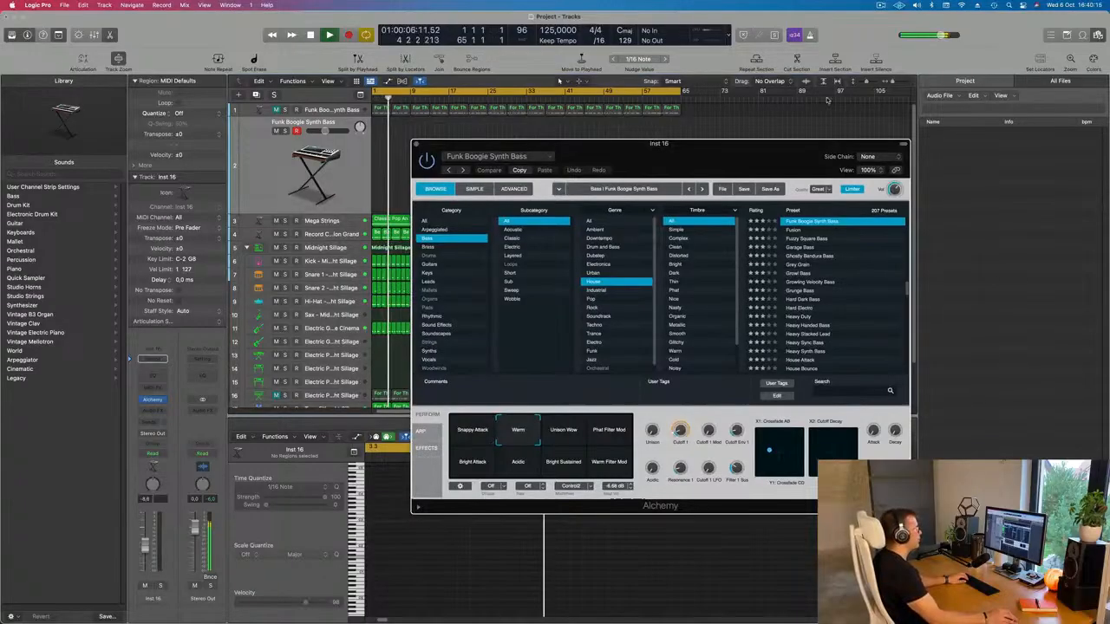
- Show the Musical Typing keyboard, try notes one octave lower on the new bass track and move the floating windows aside
key(cmd+k)
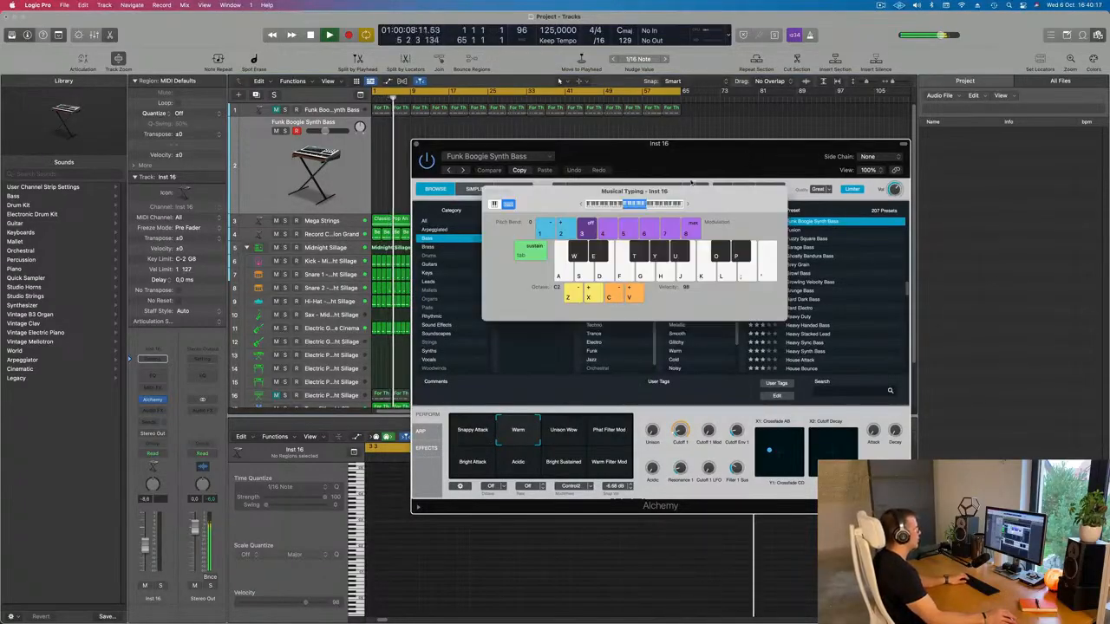
key(f)
key(z)
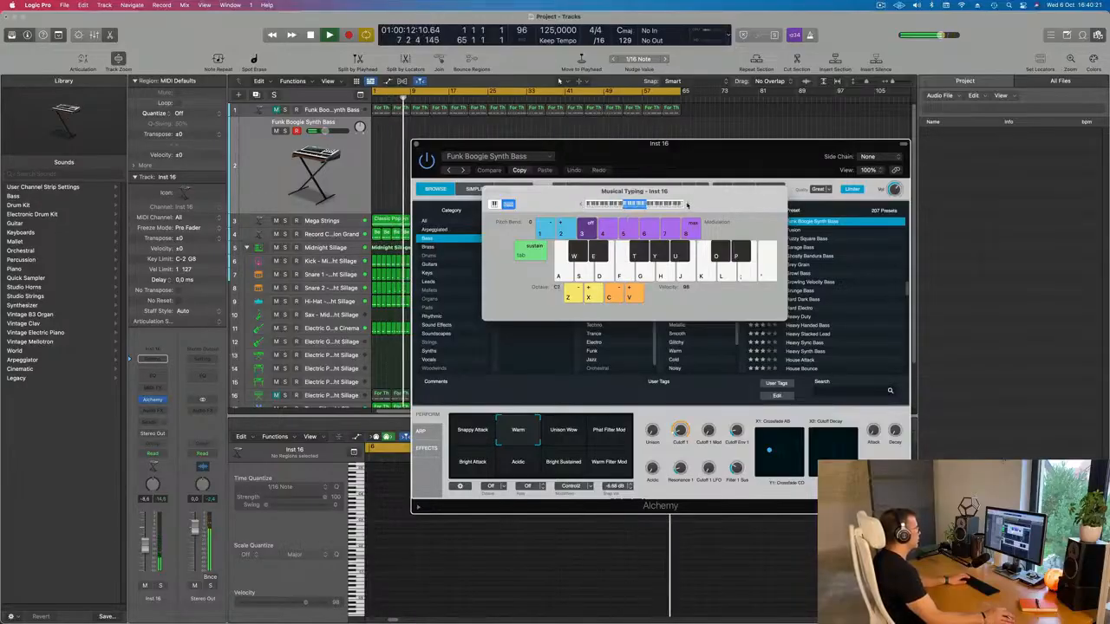
key(f)
drag(688, 205, 873, 191)
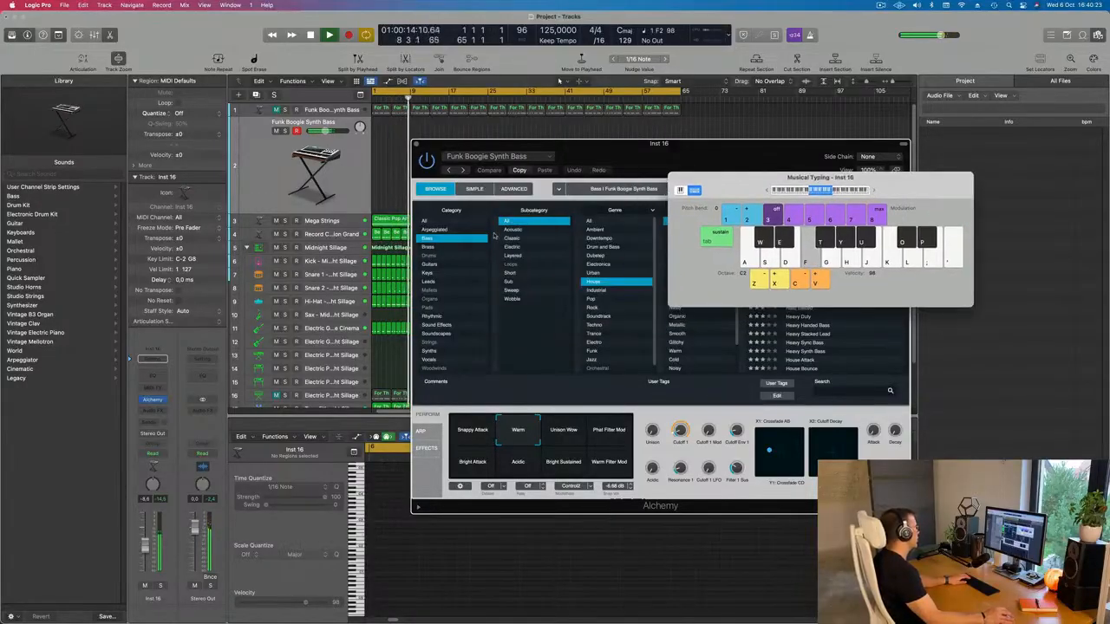
drag(567, 147, 779, 115)
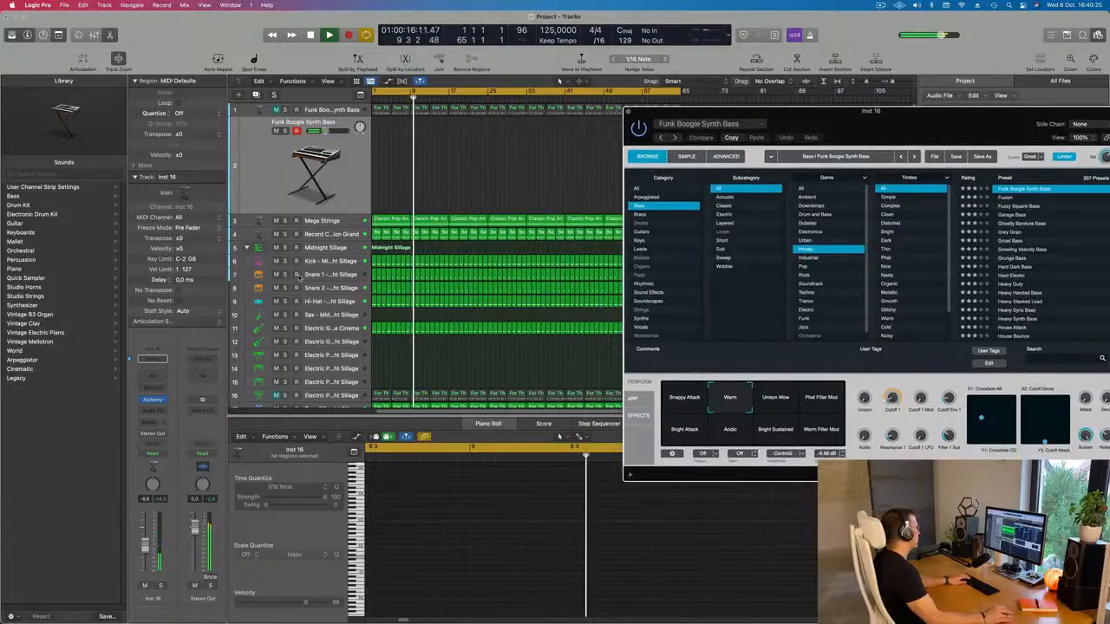
- Inspect the Hi-Hat, Snare 2 and Snare 1 tracks one by one, and reselect the duplicated bass track
click(327, 300)
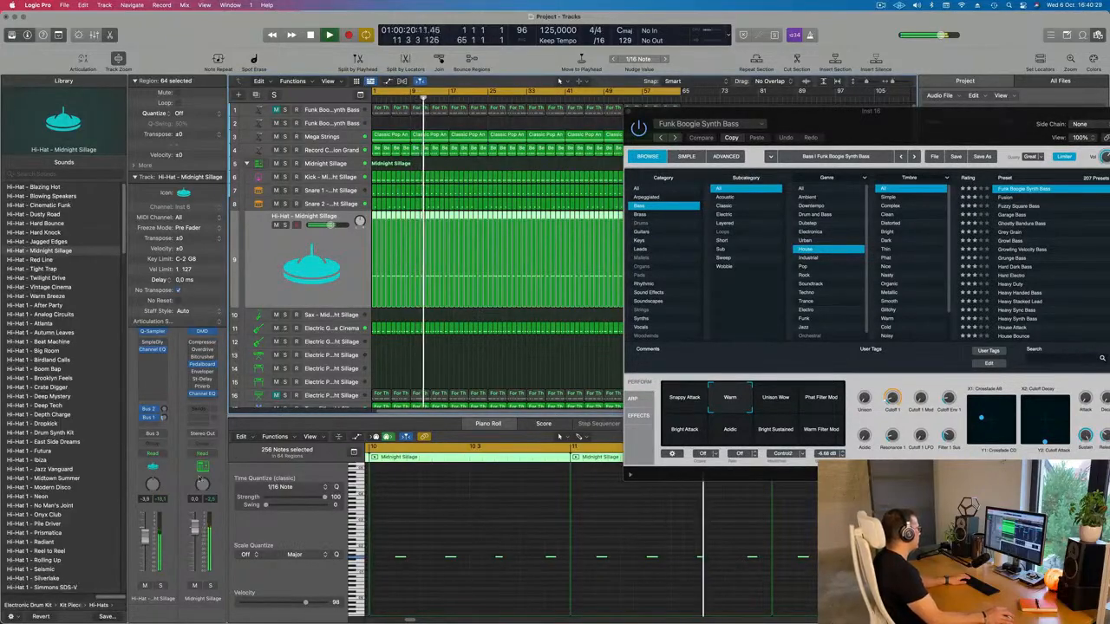
click(323, 204)
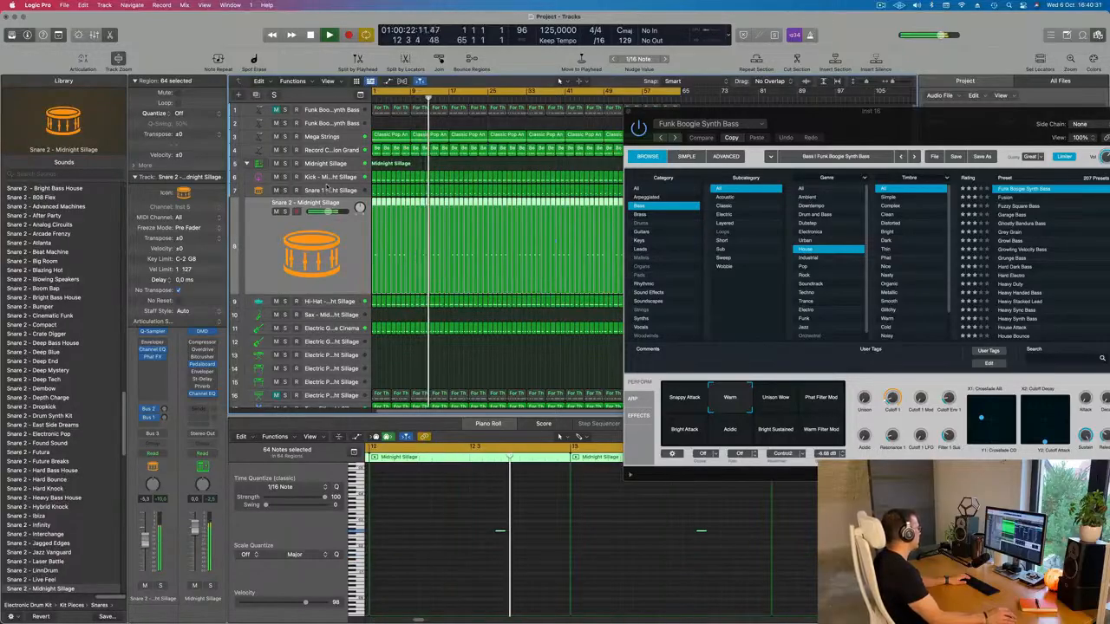
key(Up)
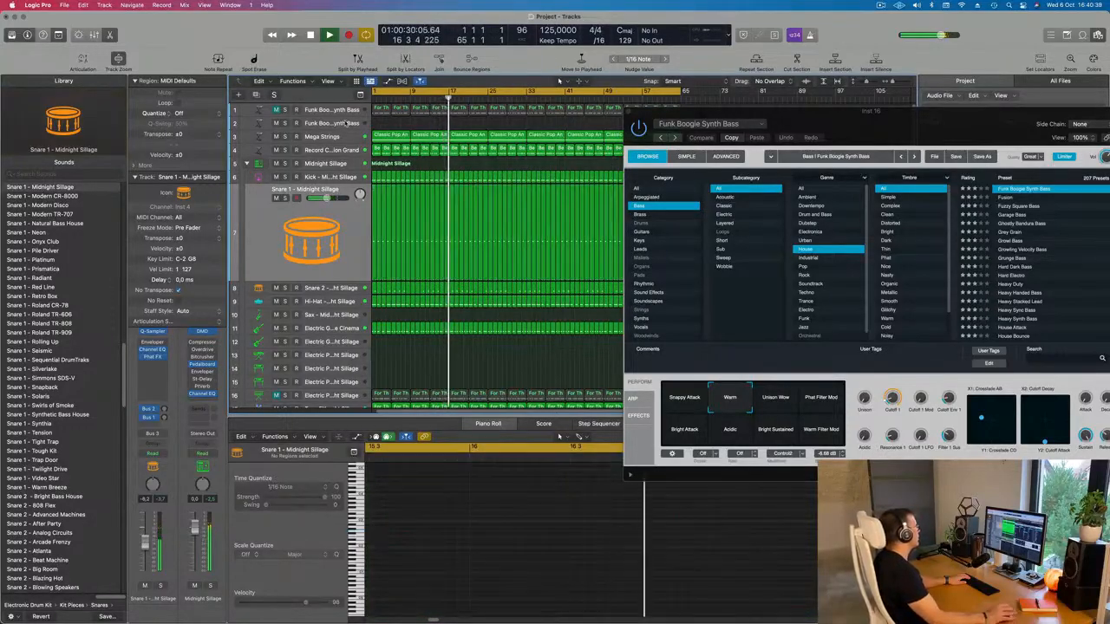
click(344, 122)
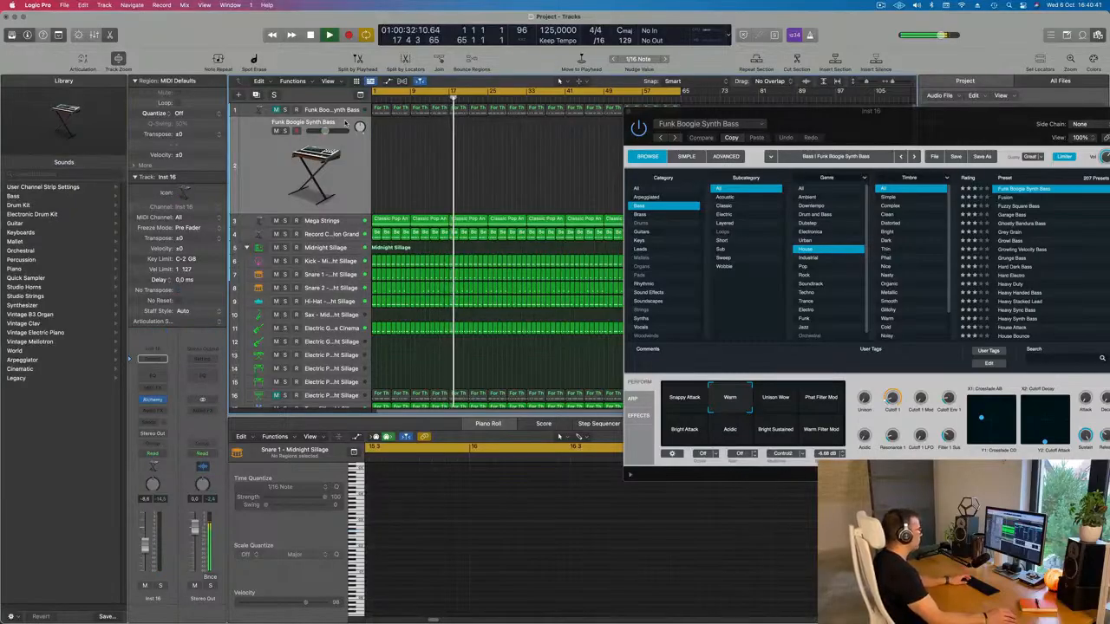
- Reposition the Alchemy window so that it sits clear of the Musical Typing keyboard
drag(941, 122, 719, 190)
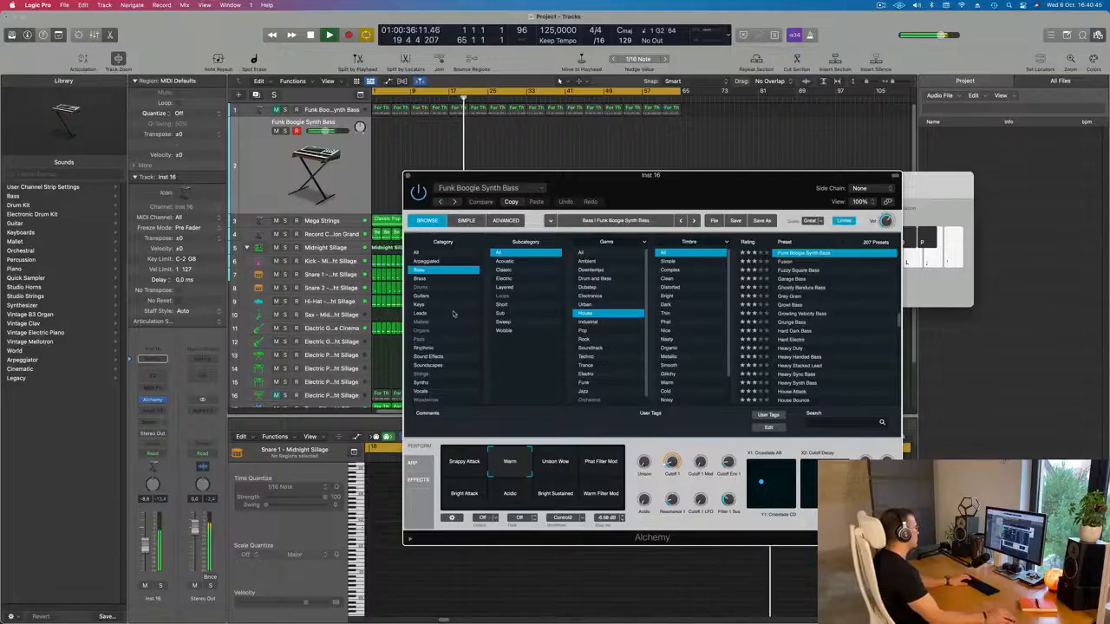
drag(599, 186, 665, 185)
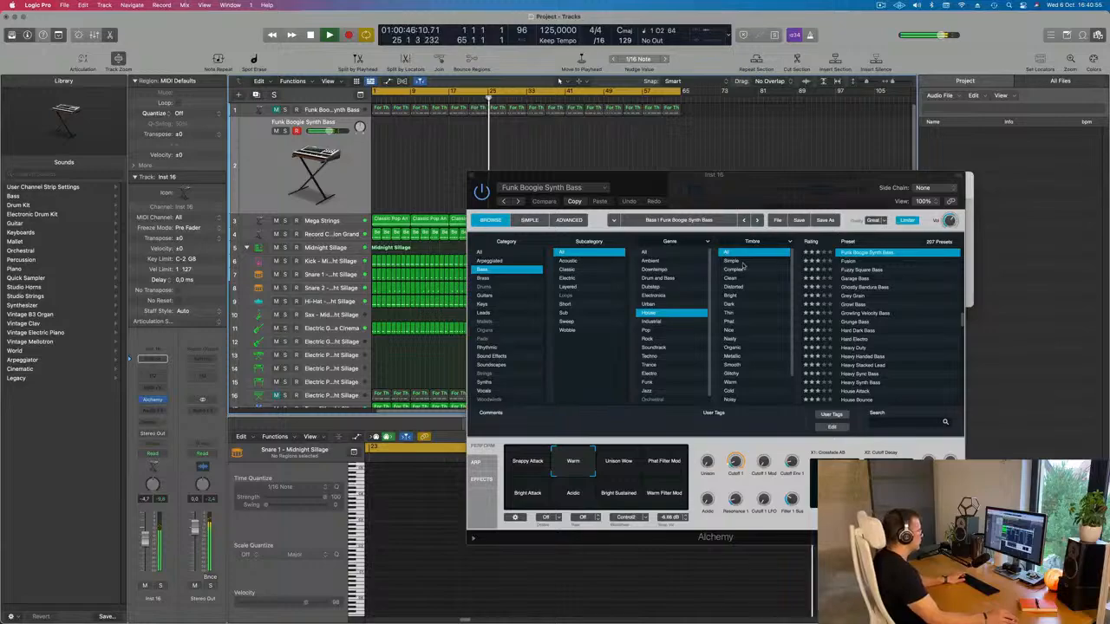
key(super+k)
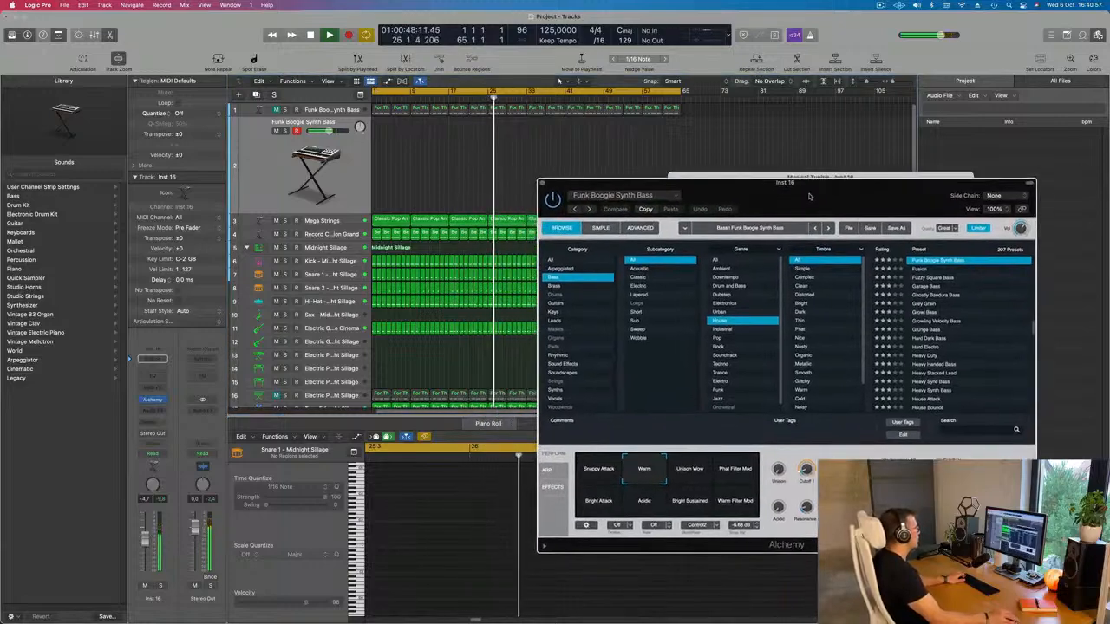
drag(740, 187, 739, 304)
- Lower the Musical Typing octave to C1 while testing low bass notes, and move the keyboard window away from Alchemy
key(a)
key(a)
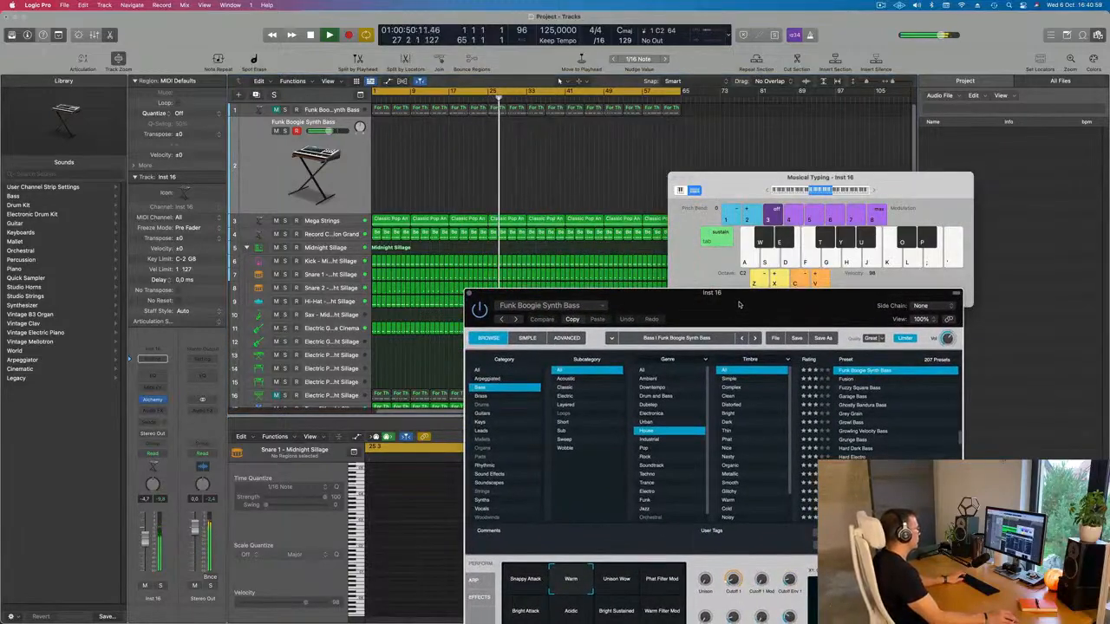
key(a)
key(a)
click(768, 190)
key(a)
key(a)
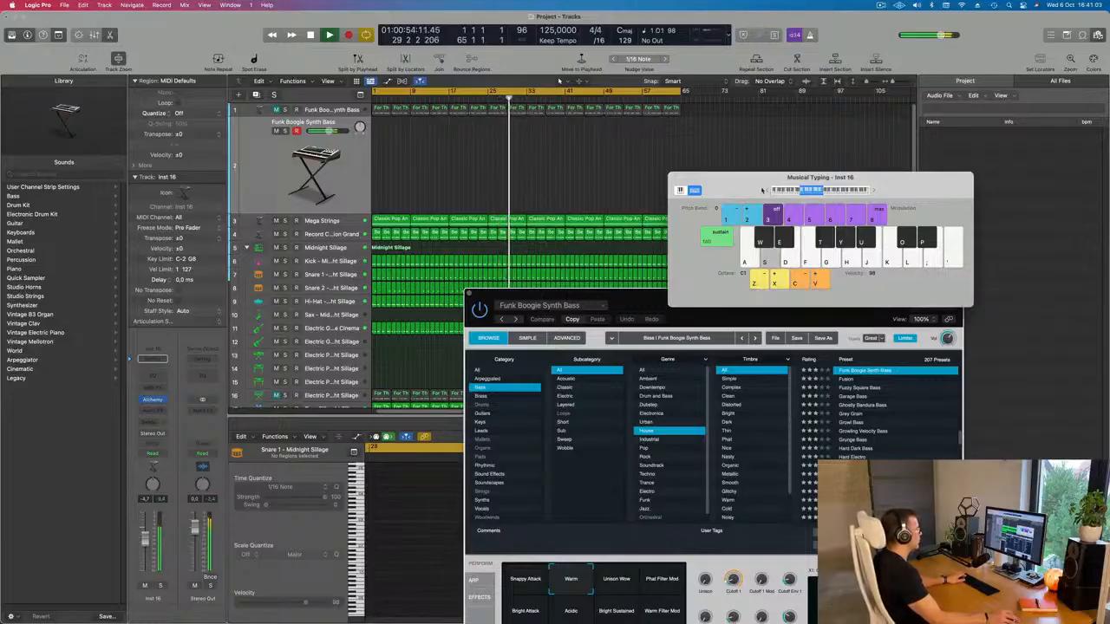
drag(767, 190, 713, 157)
- Rehearse a bass line using the notes D1, G1, A1 and B1 over the playing groove
key(s)
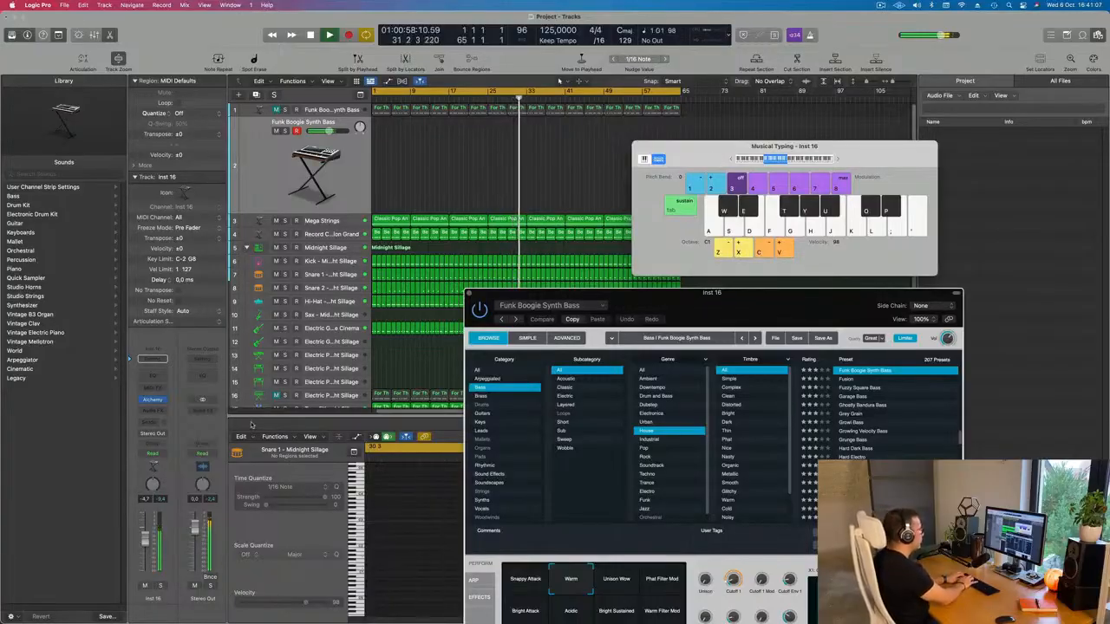
key(g)
key(g)
key(g)
key(h)
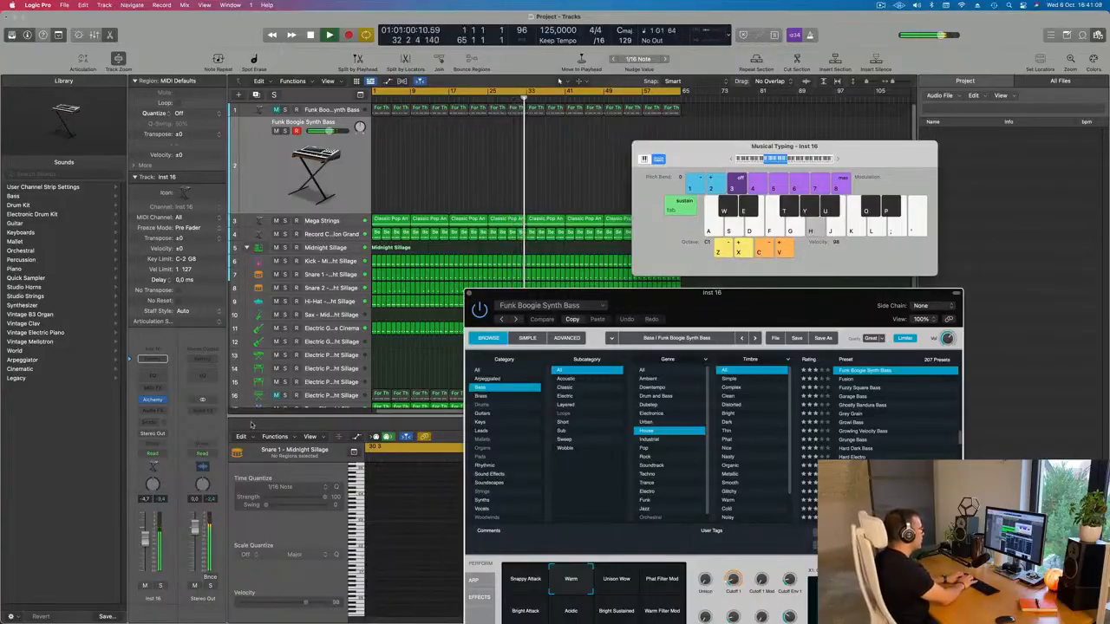
key(j)
key(h)
key(s)
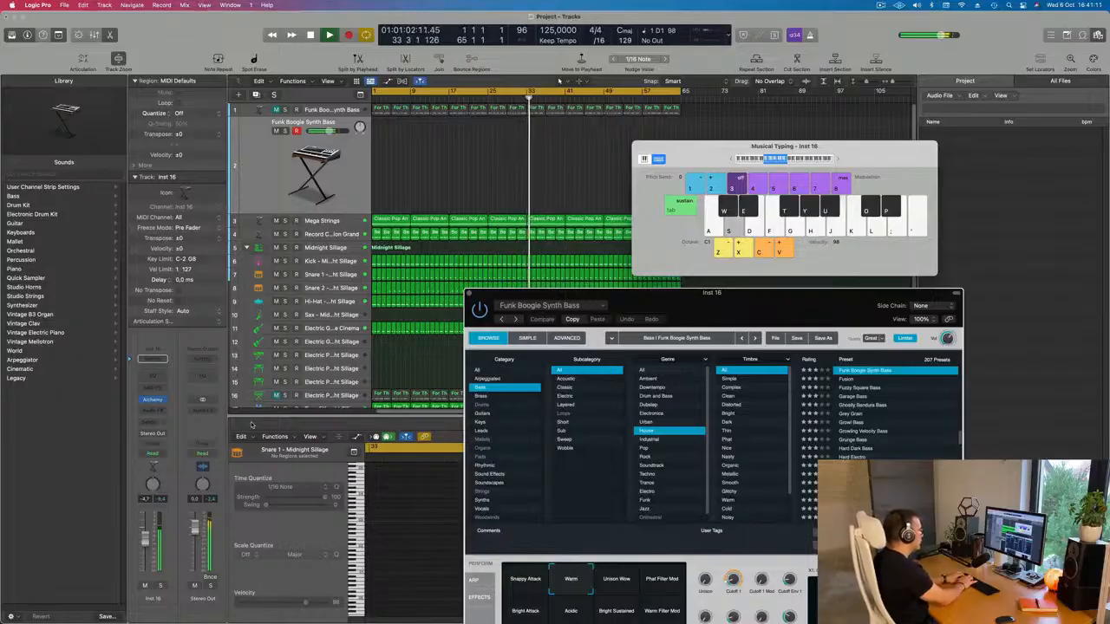
key(j)
key(j)
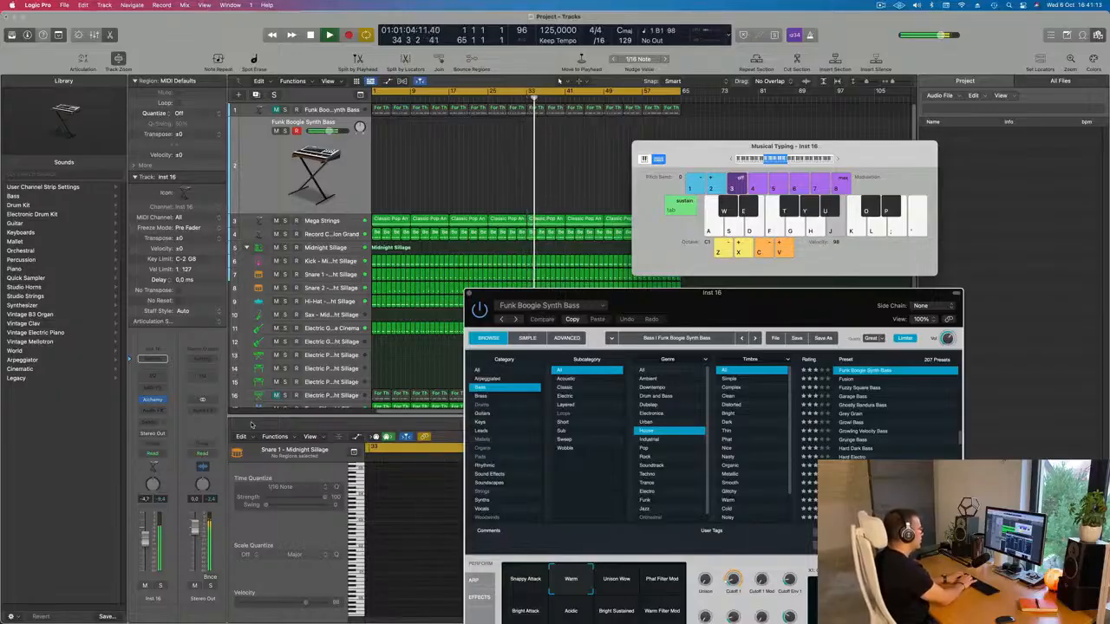
key(j)
key(j)
key(j)
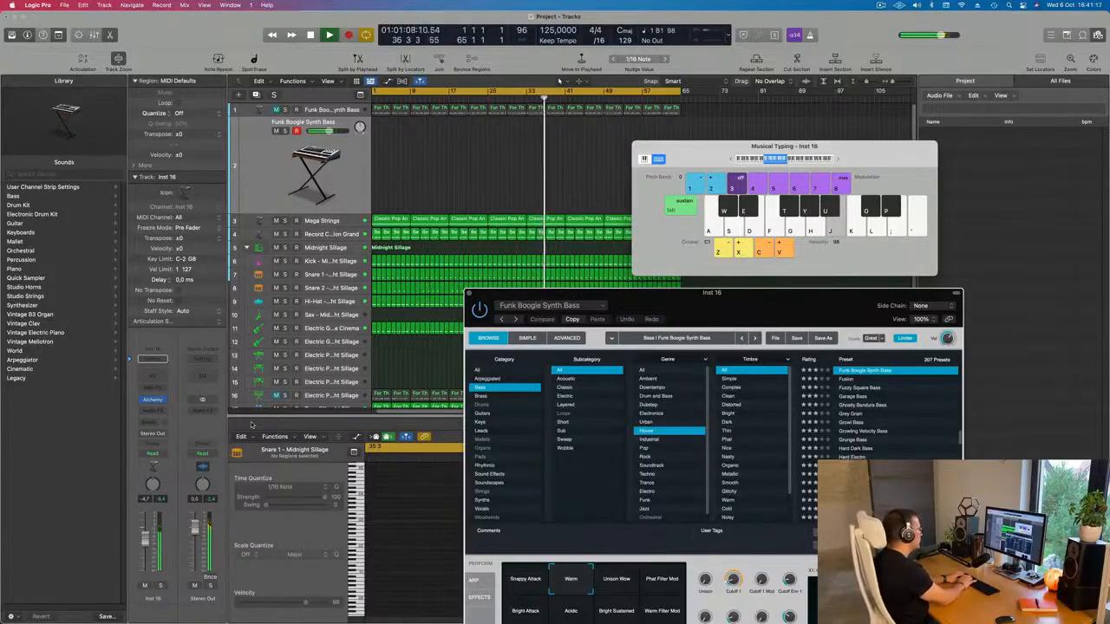
key(h)
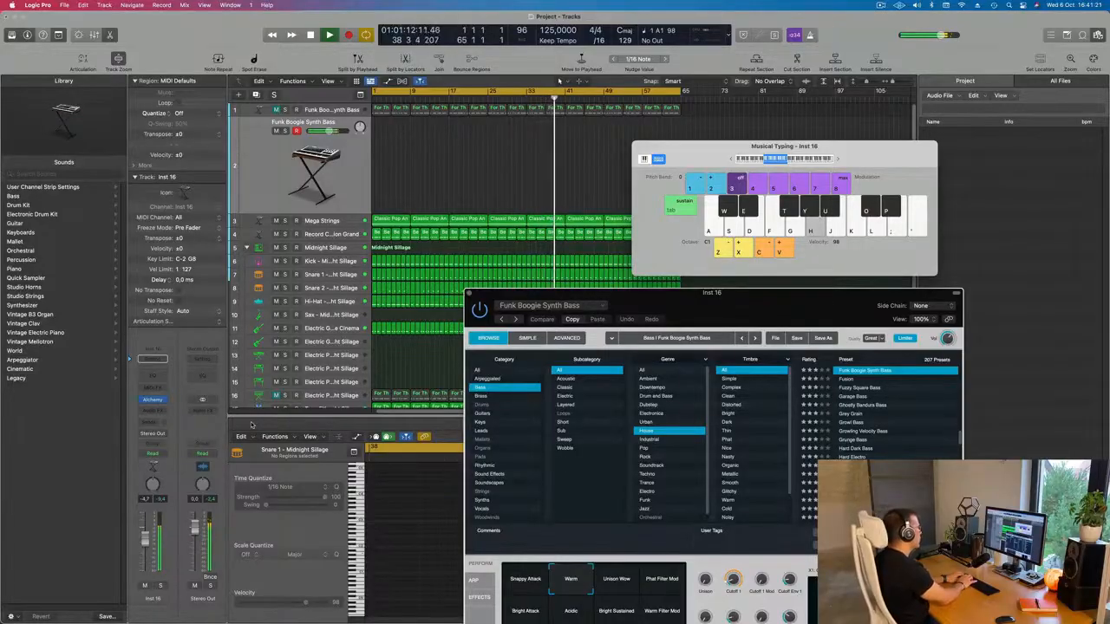
key(g)
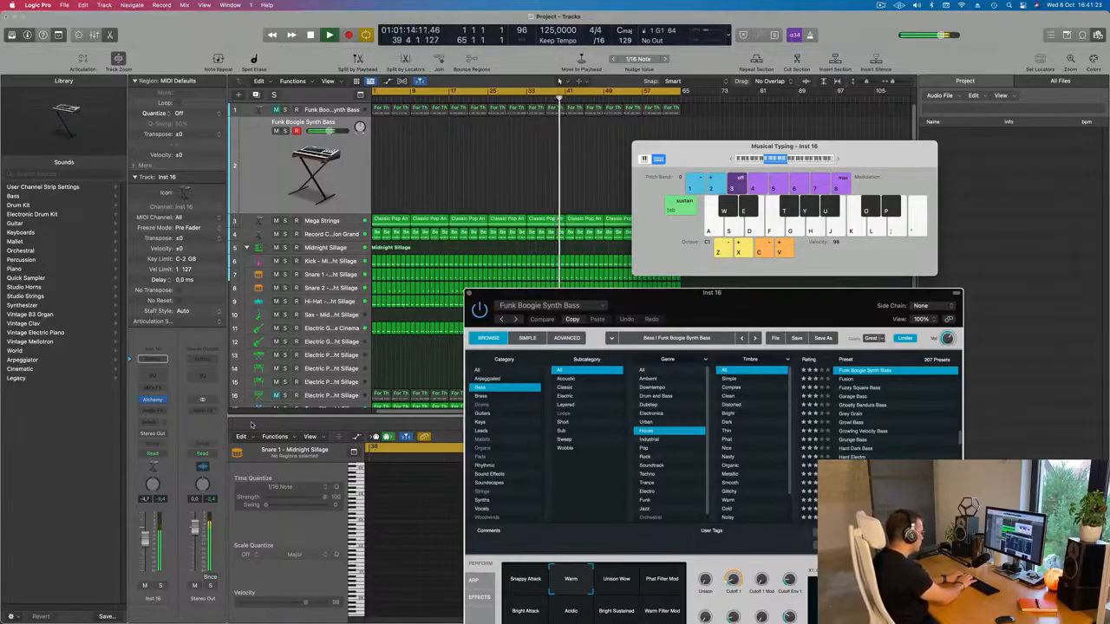
- Record an eight-bar bass line on the duplicated Funk Boogie Synth Bass track from bar 41, and stop at about bar 49
key(r)
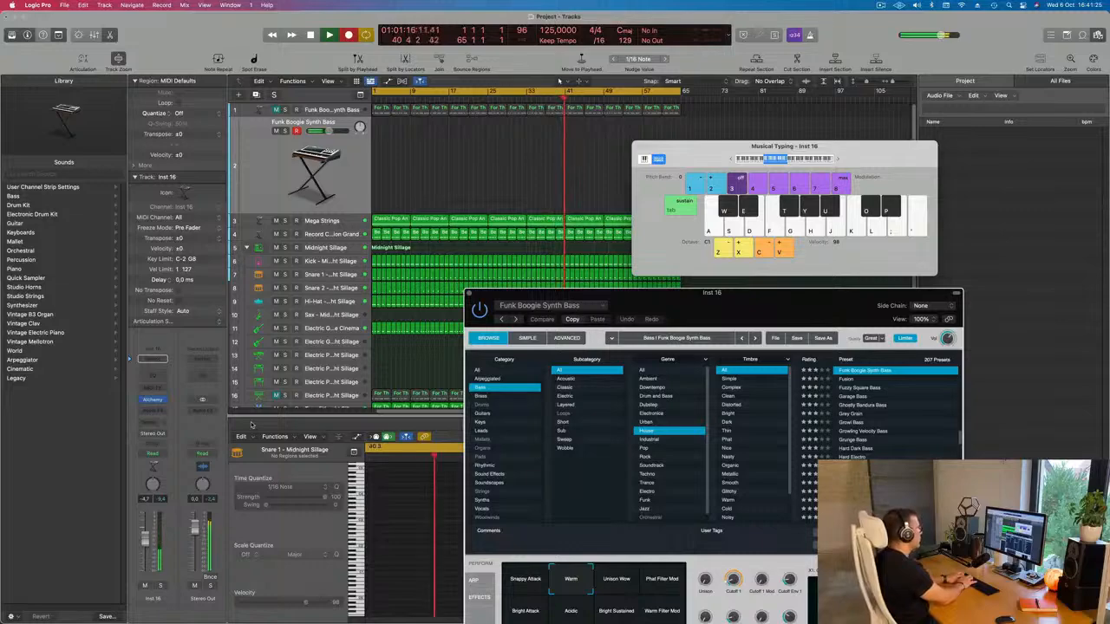
key(u)
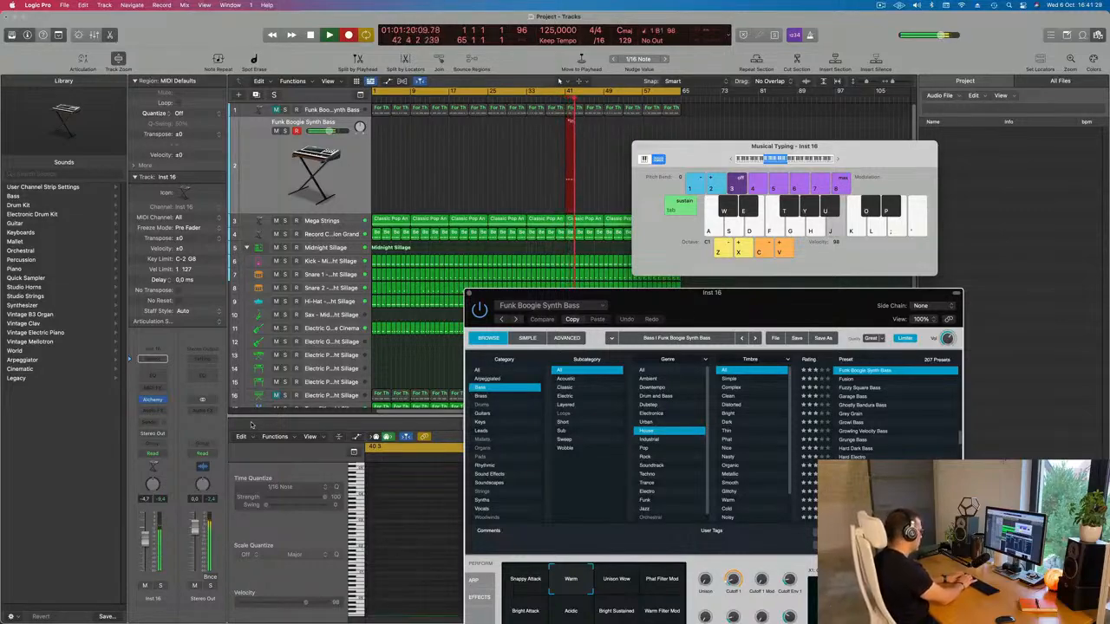
key(h)
key(h)
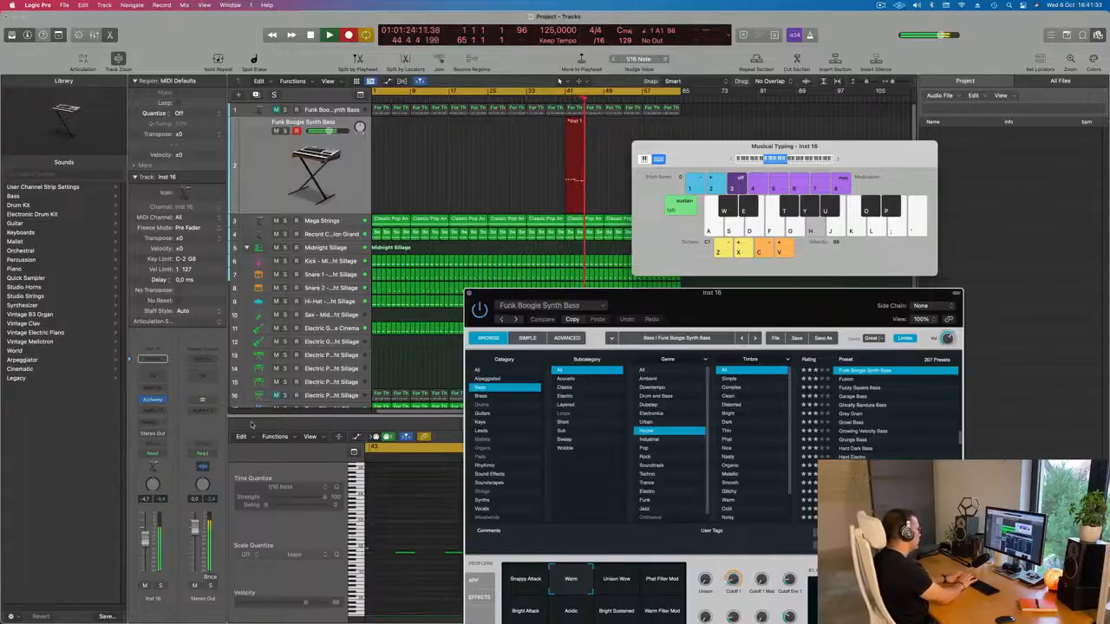
key(g)
key(g)
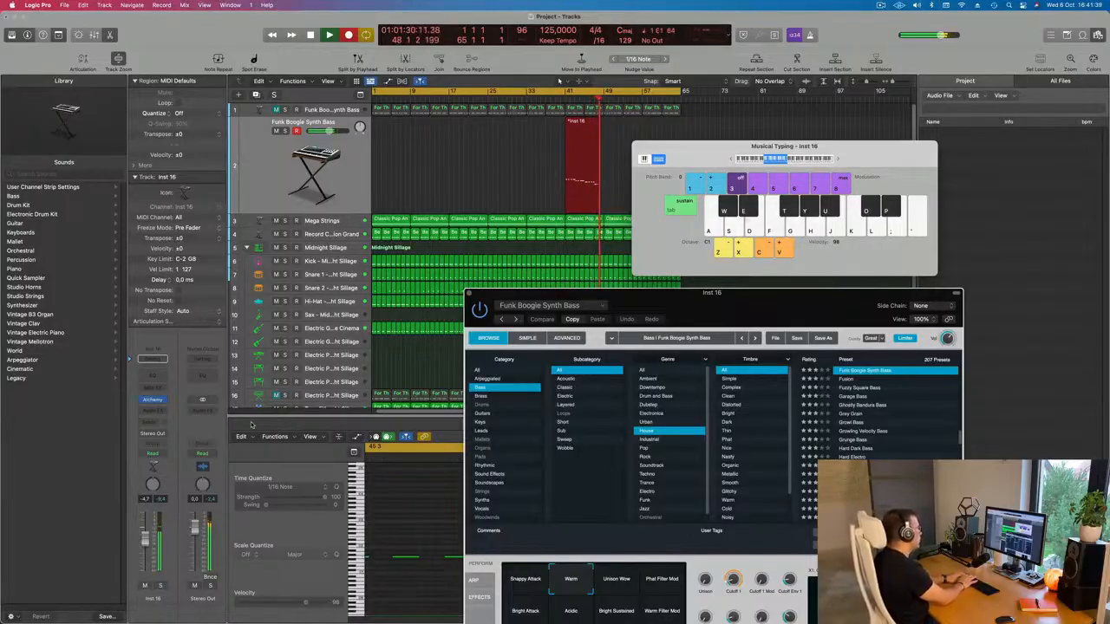
key(d)
key(space)
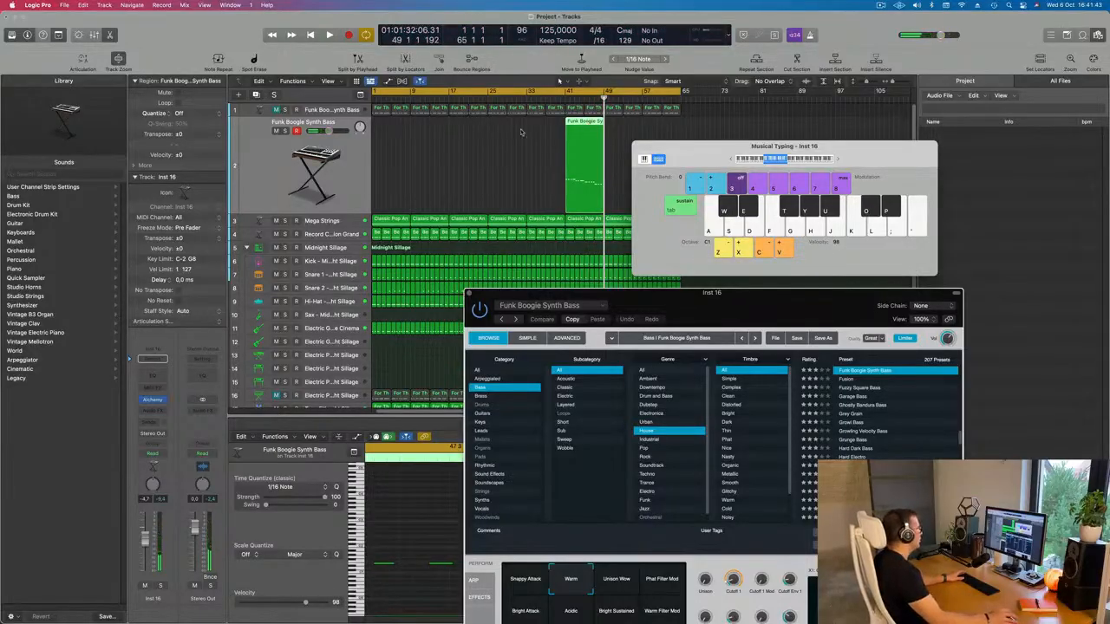
- Move the newly recorded bass region to bar 1 and hide the Piano Roll
drag(583, 121, 390, 124)
double_click(388, 123)
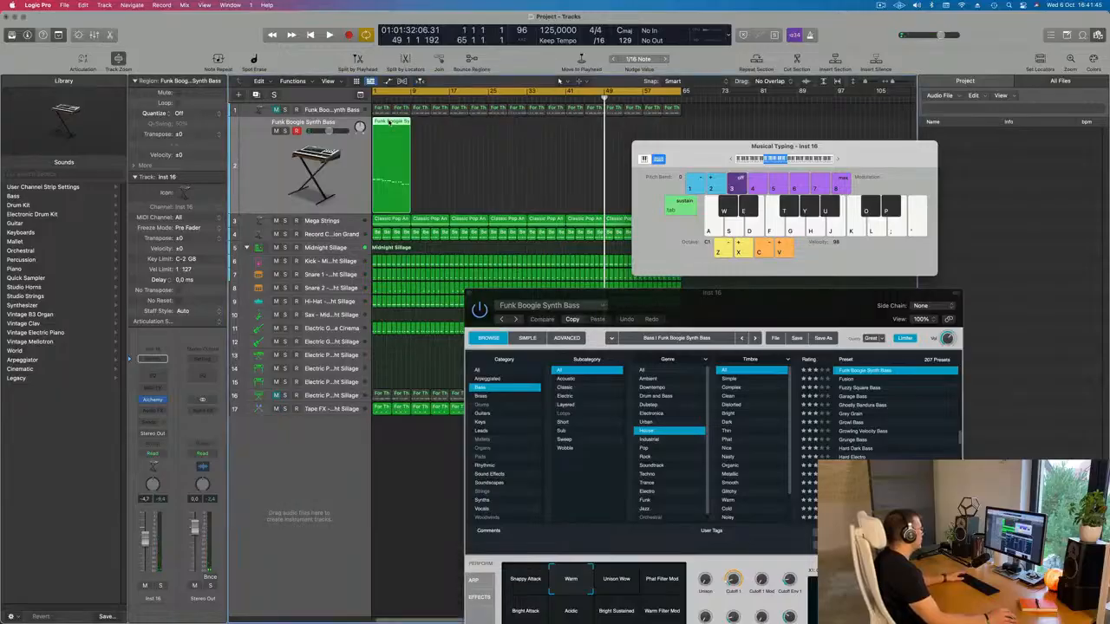
- Open the bar 1 bass region in the Piano Roll, move the Alchemy window aside, and audition the notes from the start
double_click(385, 145)
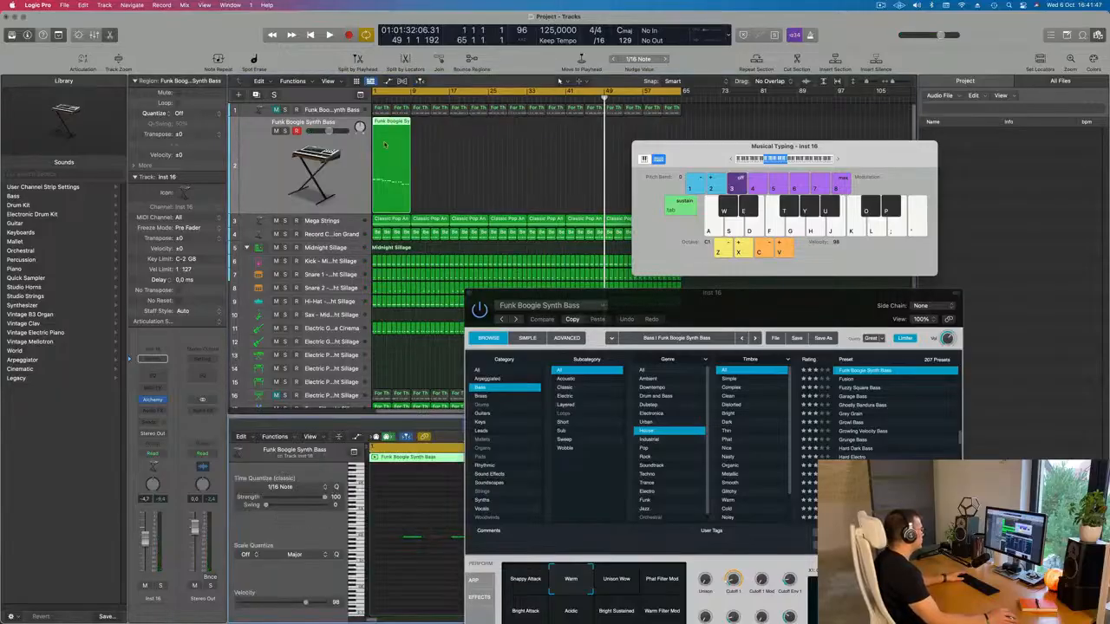
drag(621, 295, 954, 272)
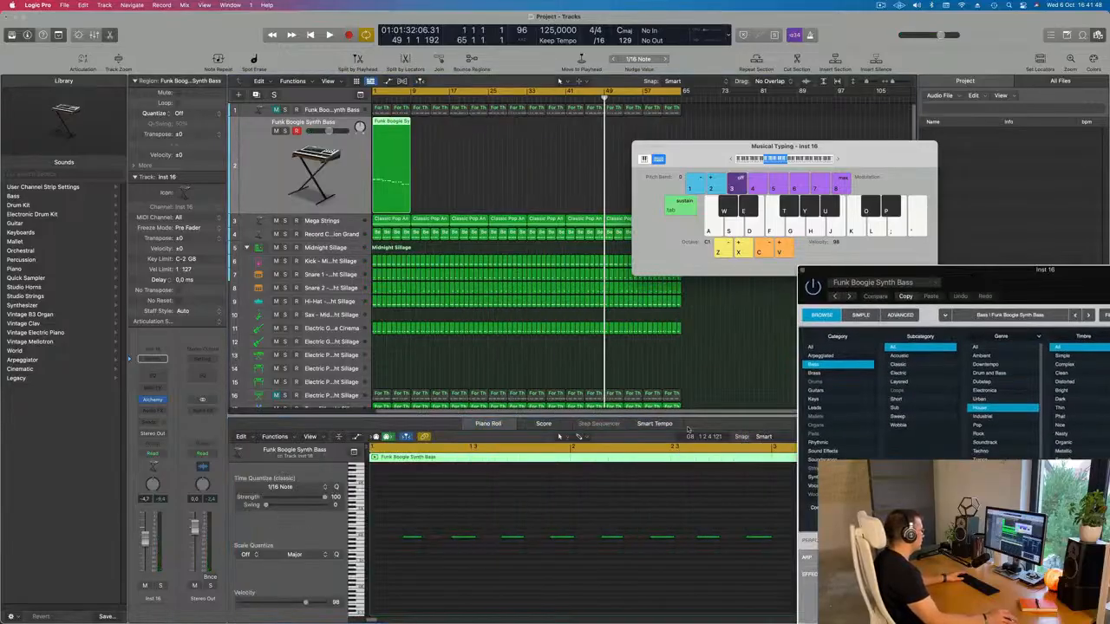
ctrl+alt+click(501, 513)
key(Return)
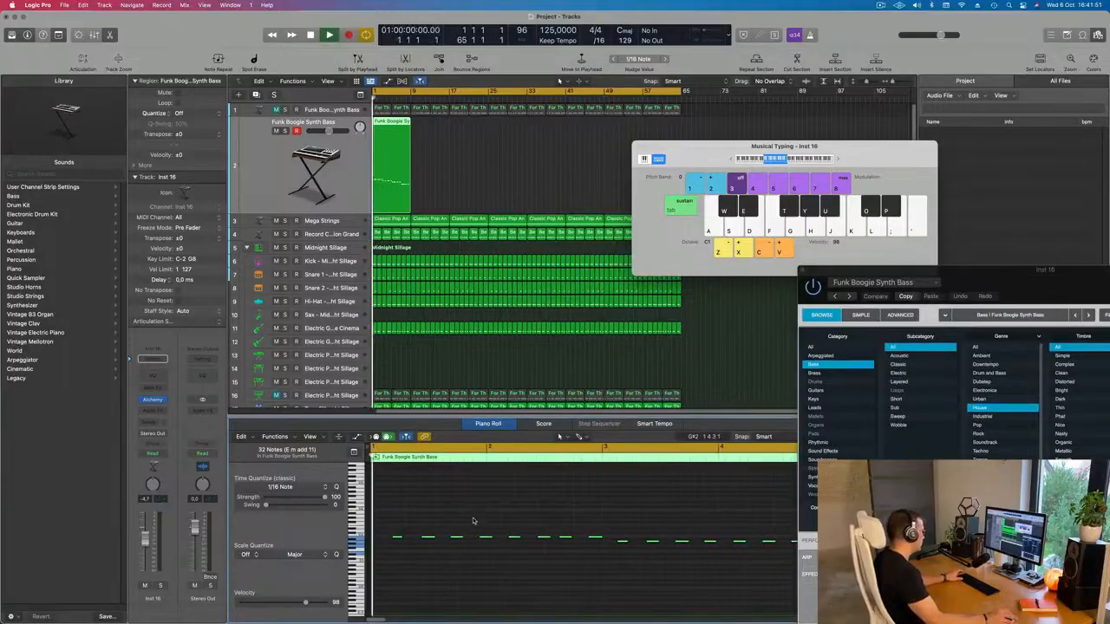
key(space)
key(super+Left)
key(super+Left)
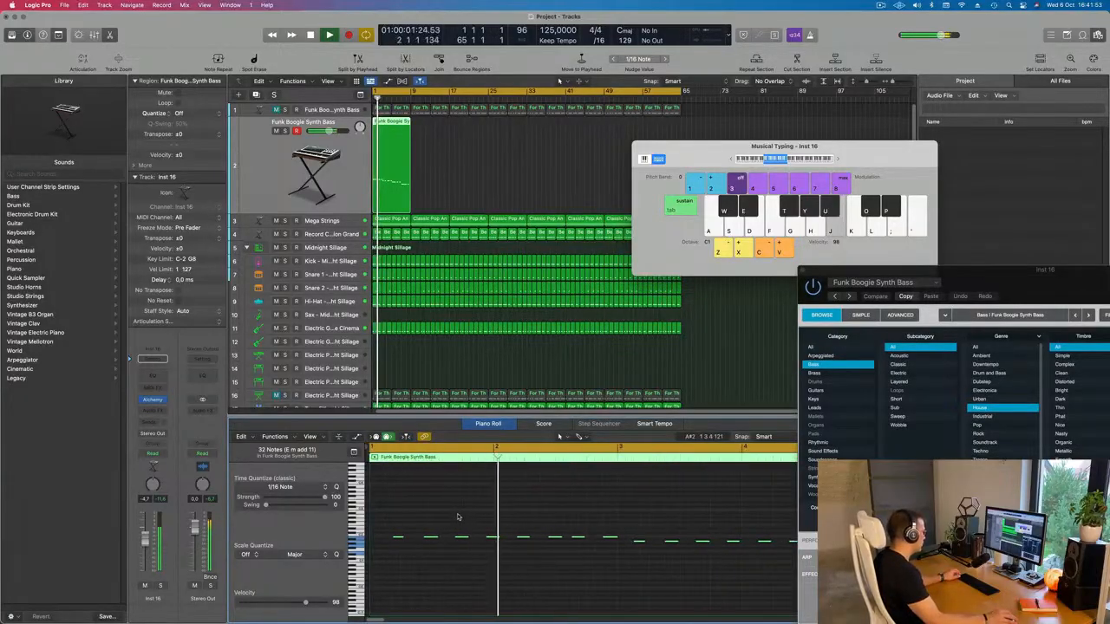
key(space)
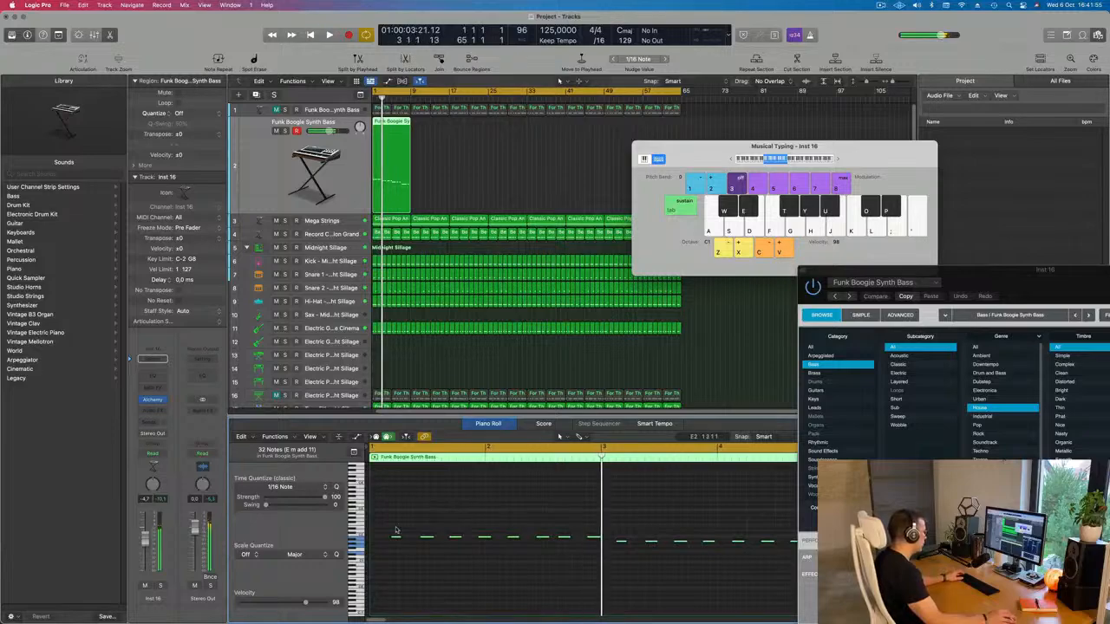
- Nudge the first six bass notes slightly earlier and play the region from bar 1 to check their timing
drag(451, 546, 543, 558)
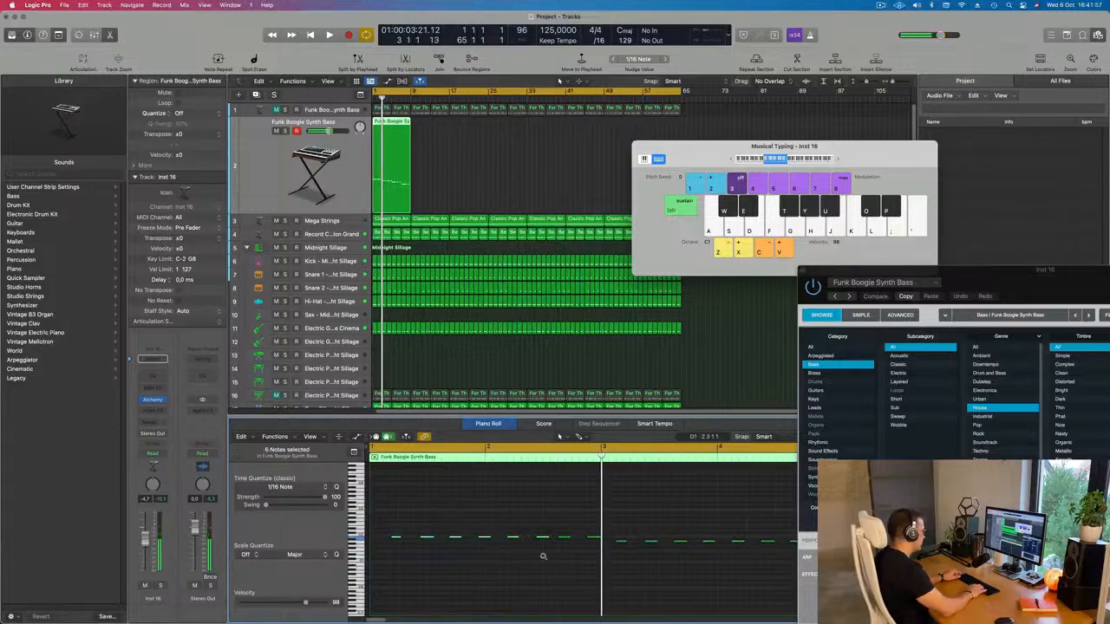
key(Return)
key(space)
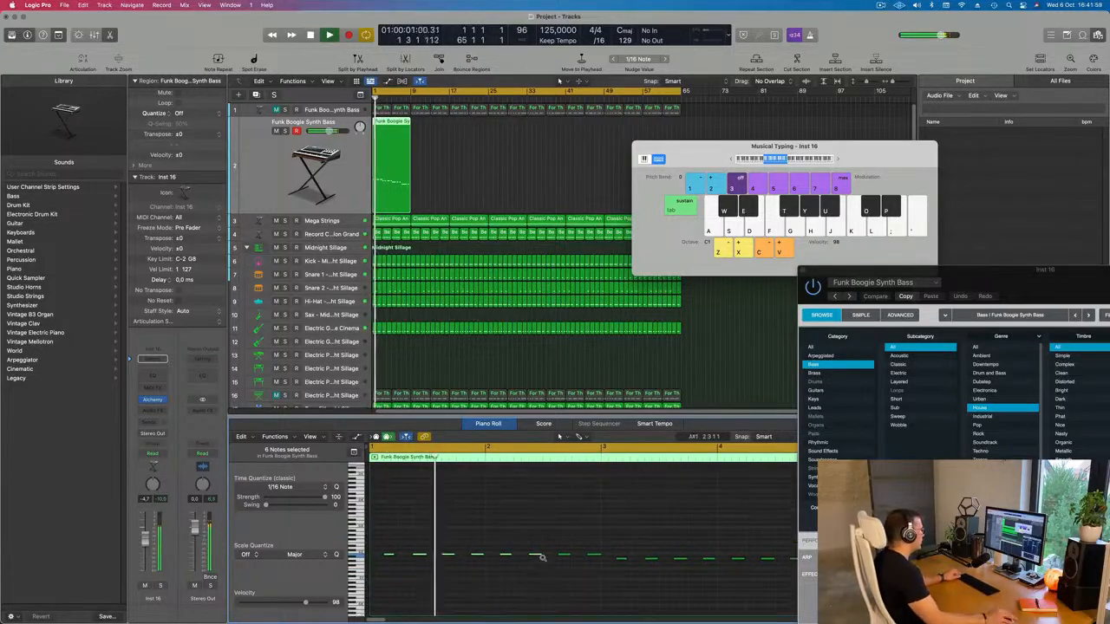
scroll(529, 564, up, 2)
scroll(526, 565, down, 1)
scroll(518, 567, left, 4)
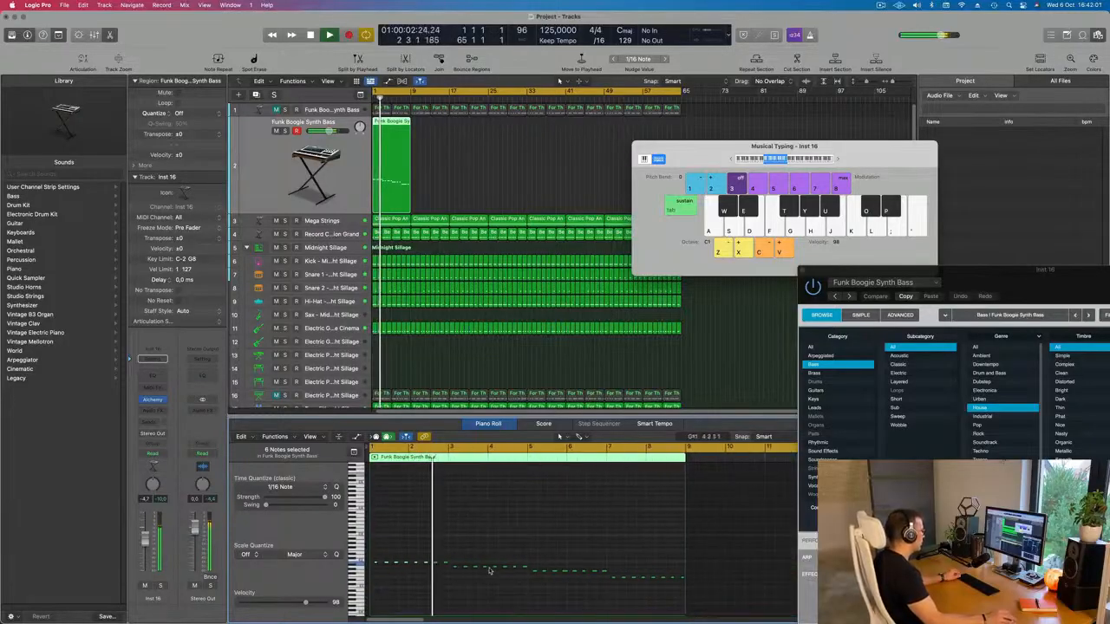
scroll(443, 567, right, 2)
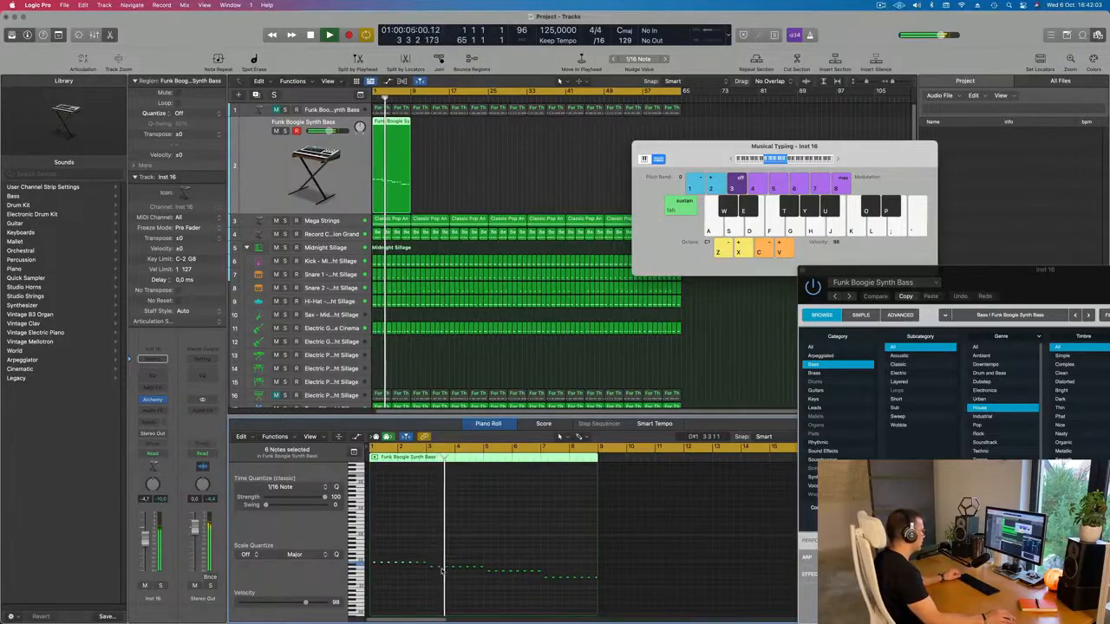
scroll(438, 576, right, 1)
scroll(436, 581, left, 1)
scroll(437, 581, down, 2)
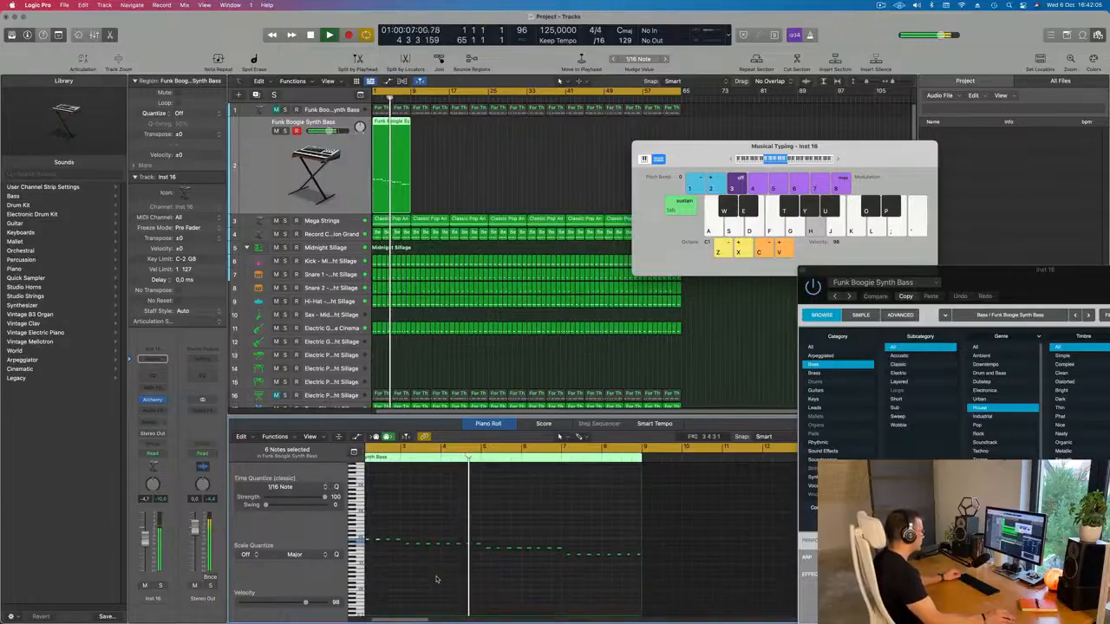
scroll(416, 529, up, 3)
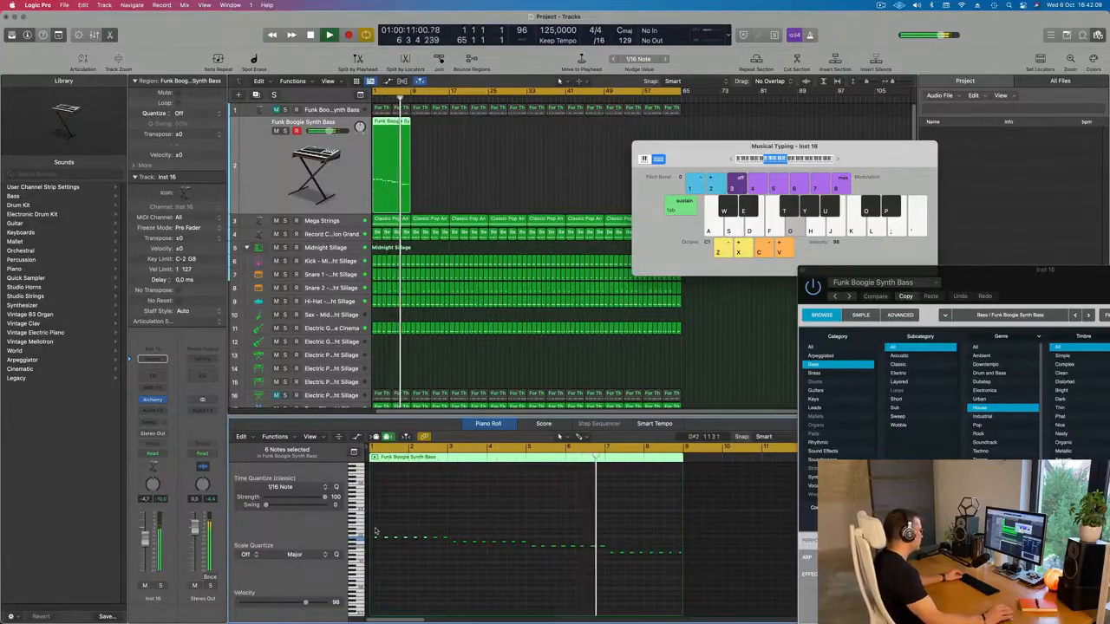
- Lengthen the bass notes across bars 1 to 8 so that each one nearly reaches the next
drag(375, 532, 523, 548)
key(super+Left)
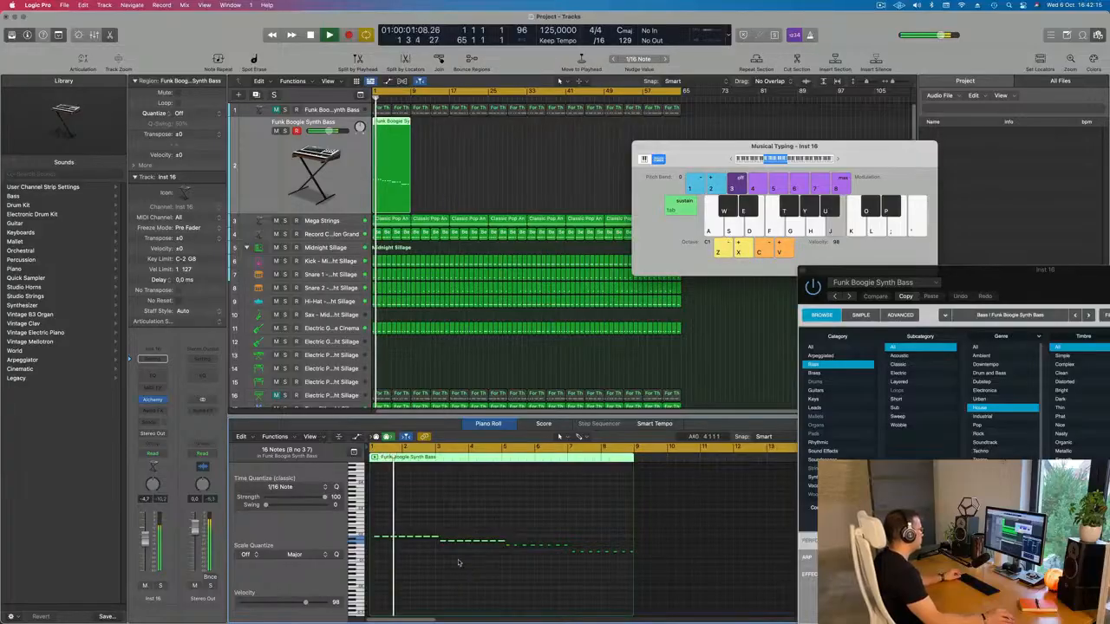
key(super+Right)
key(super+Right)
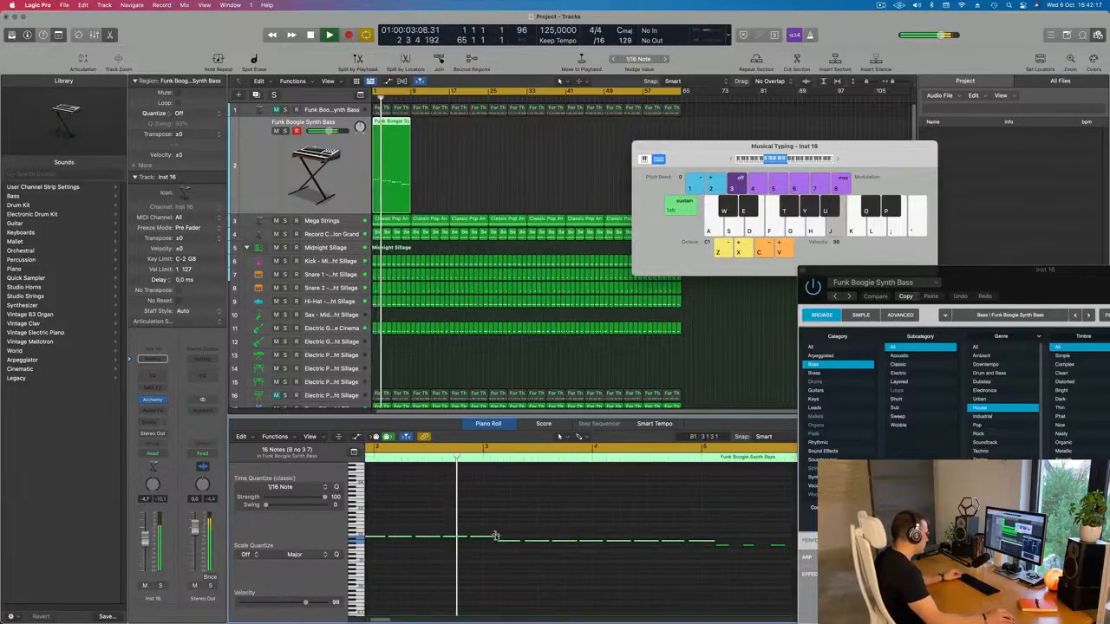
drag(493, 539, 488, 541)
key(Return)
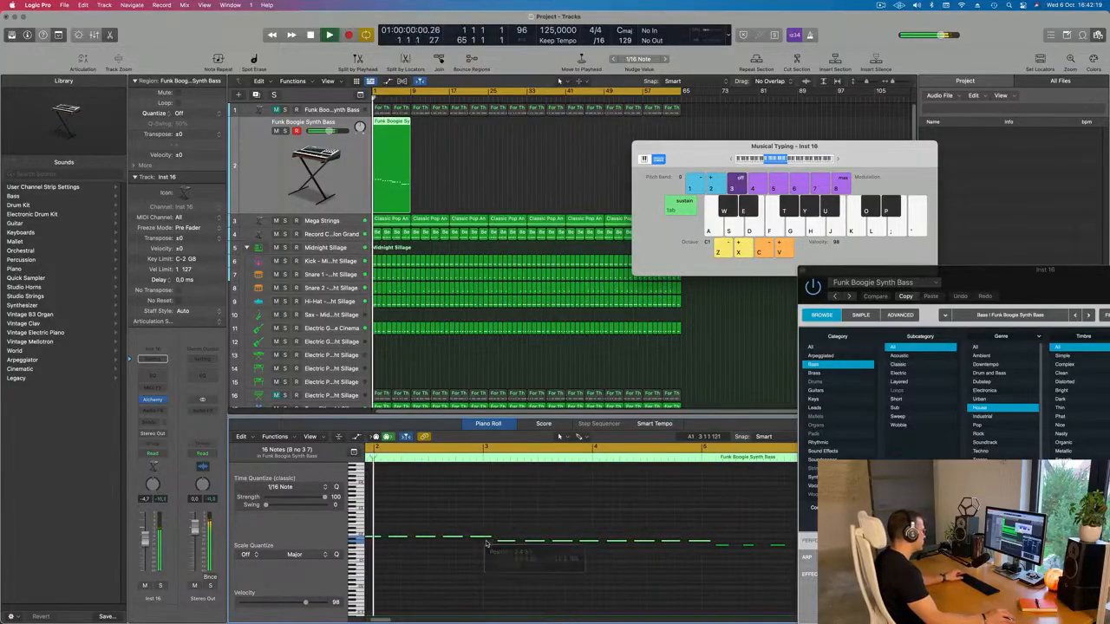
ctrl+alt+click(485, 558)
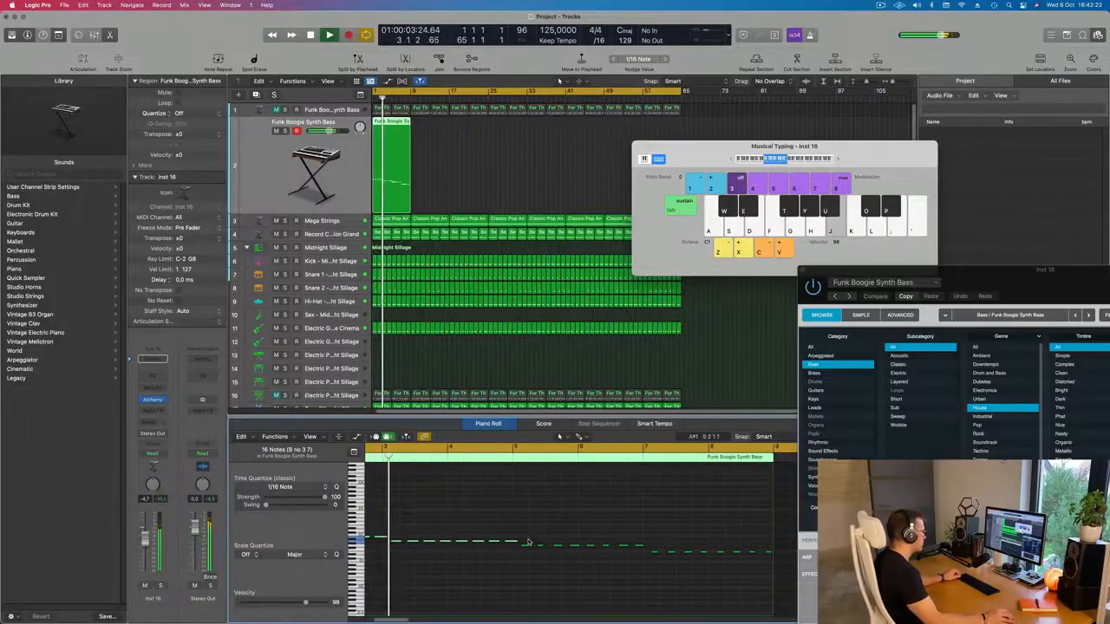
drag(526, 542, 767, 562)
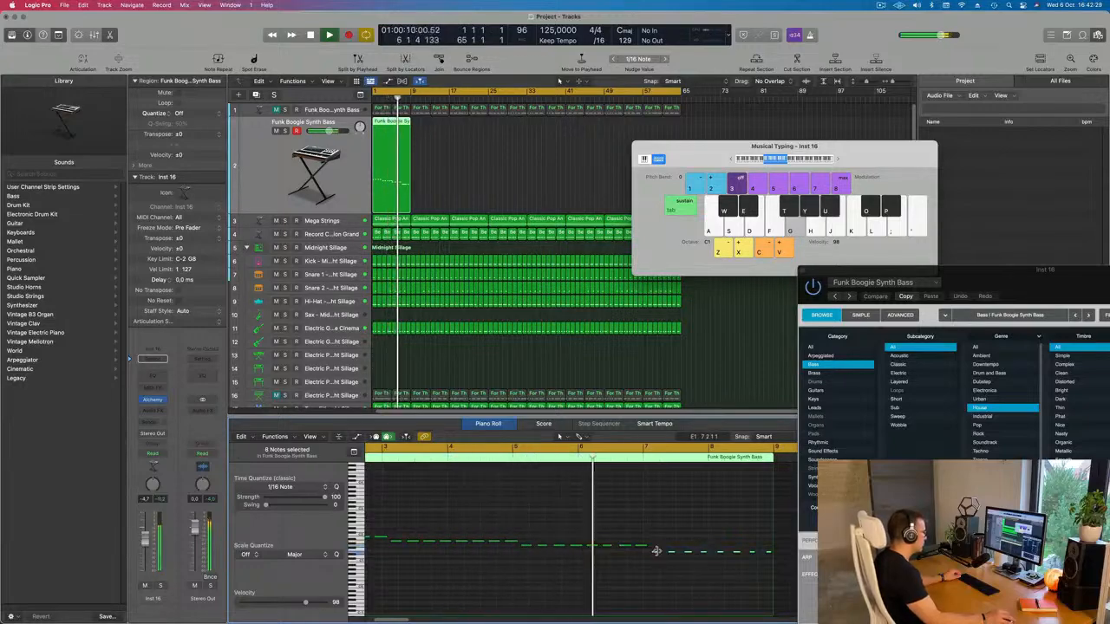
drag(656, 551, 661, 555)
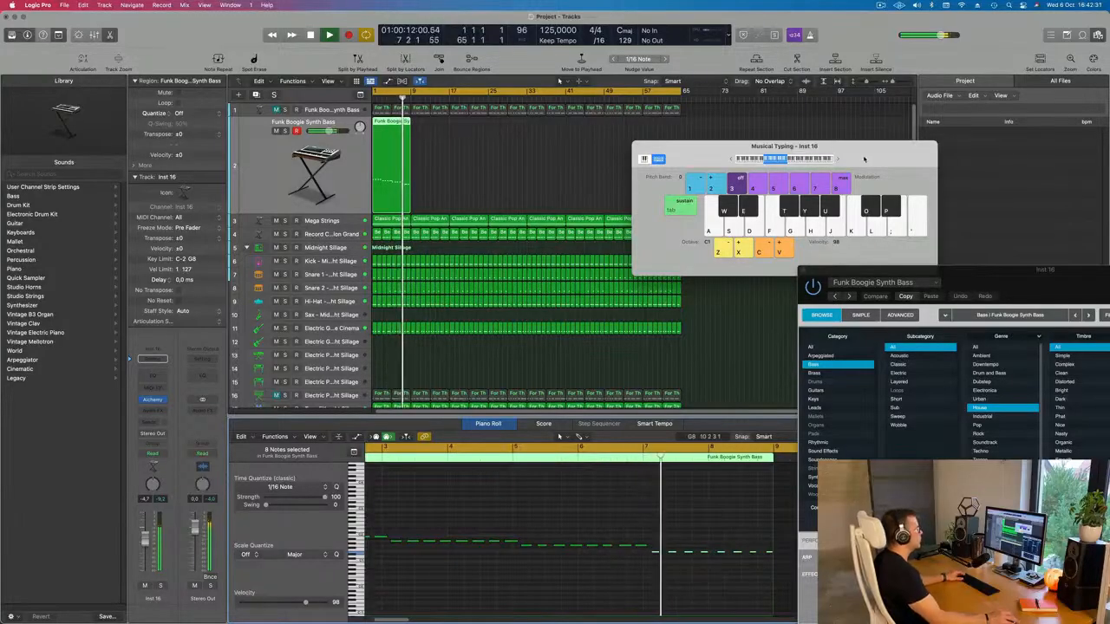
- Close the Musical Typing window and repeat the eight-bar bass region up to bar 65
drag(871, 159, 685, 232)
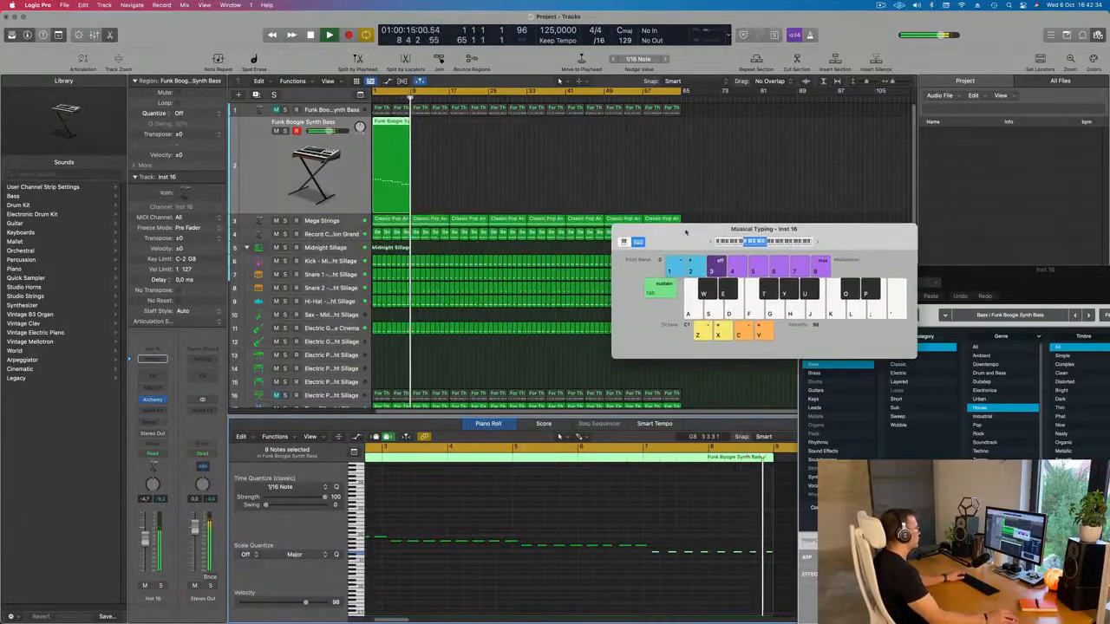
click(618, 231)
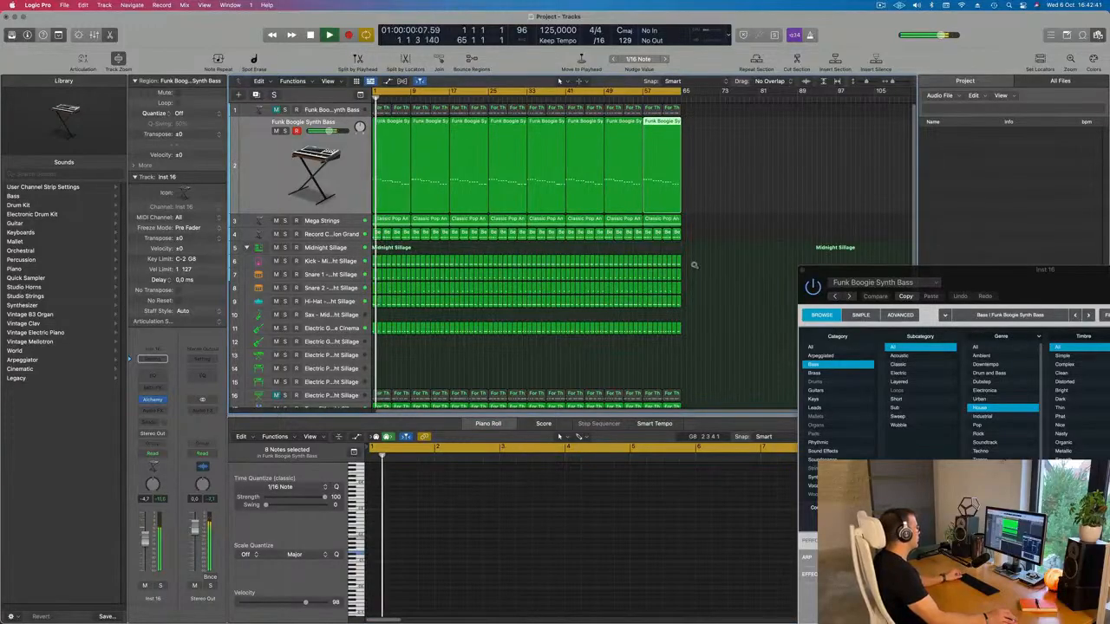
- Replace the old regions on the Electric Piano 4 track with a copy of the bass region at bar 1, and unmute that track
scroll(695, 265, down, 2)
key(super+Up)
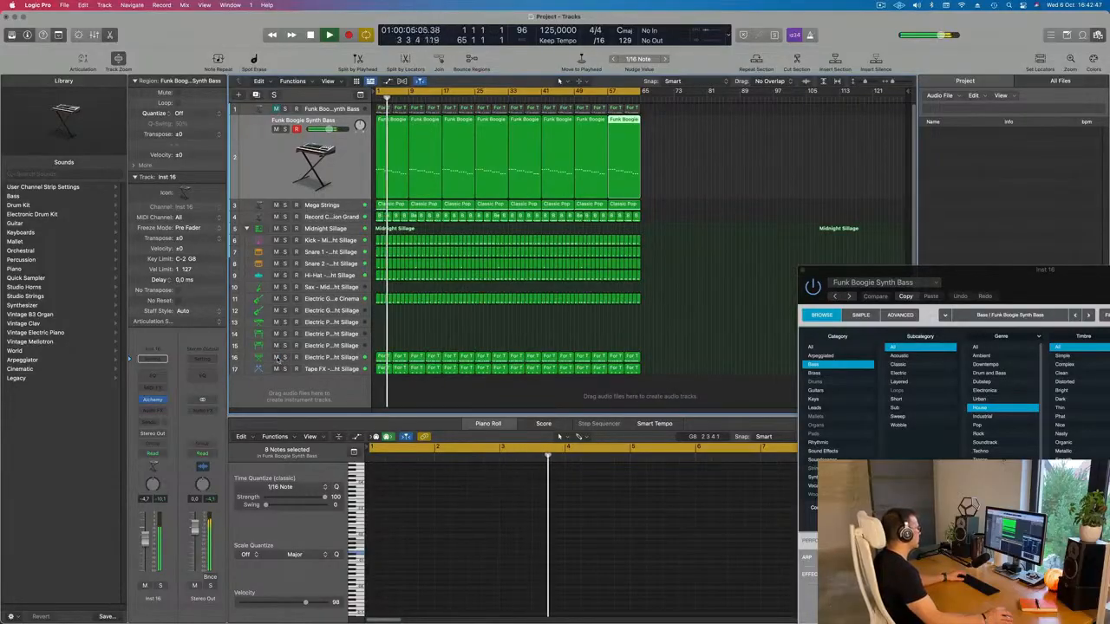
drag(668, 340, 379, 349)
key(BackSpace)
drag(386, 139, 384, 357)
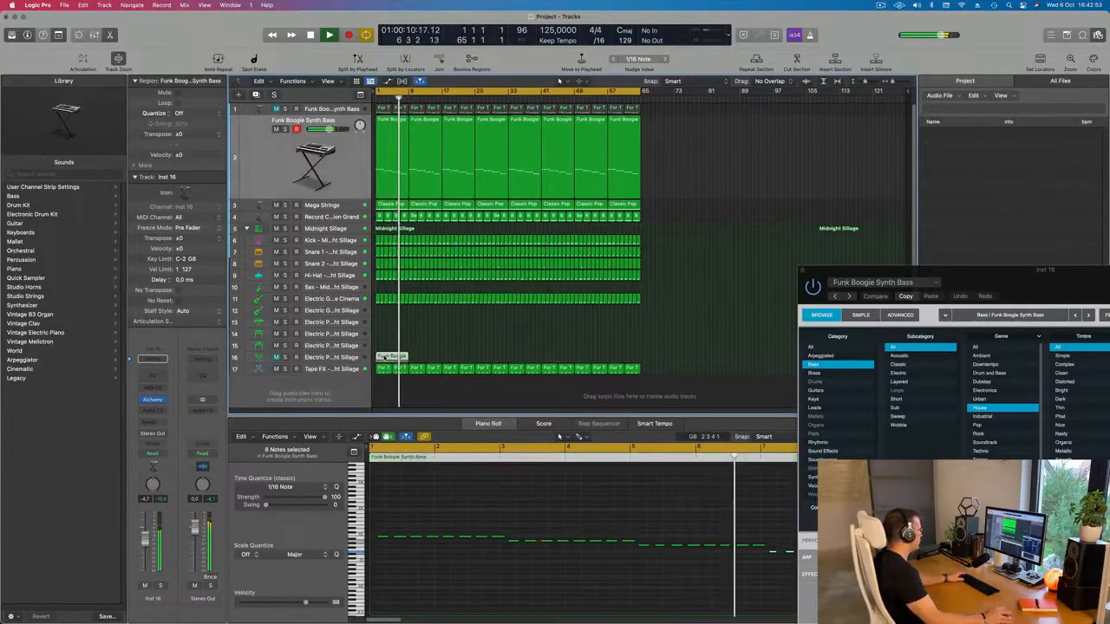
click(337, 359)
key(space)
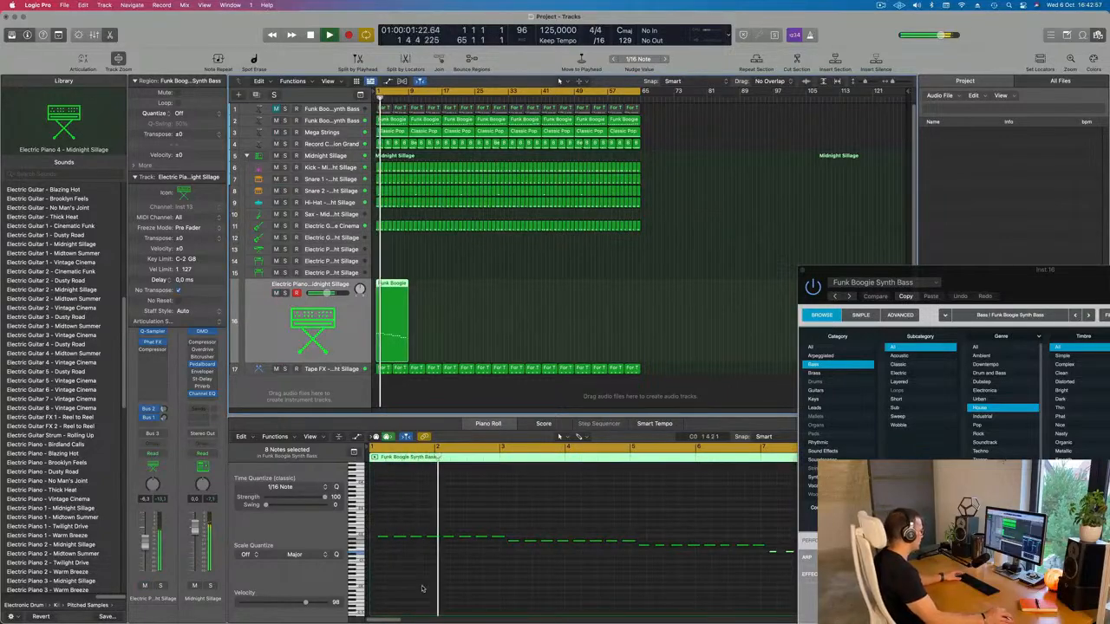
- Transpose all notes of the copied Electric Piano 4 region up one octave and check the track in solo
key(super+a)
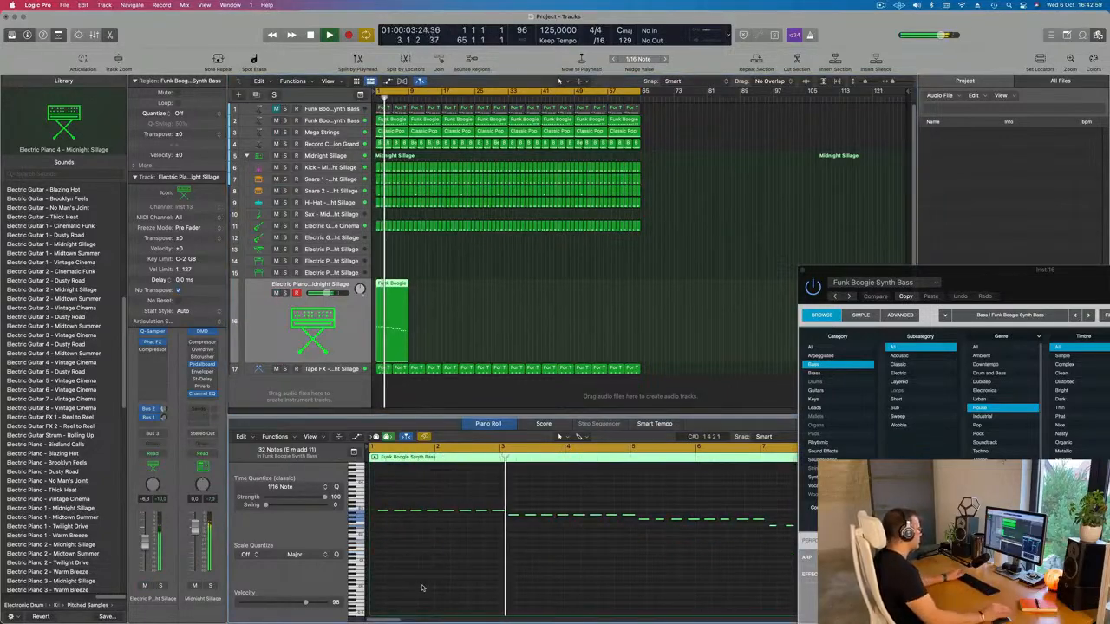
key(Return)
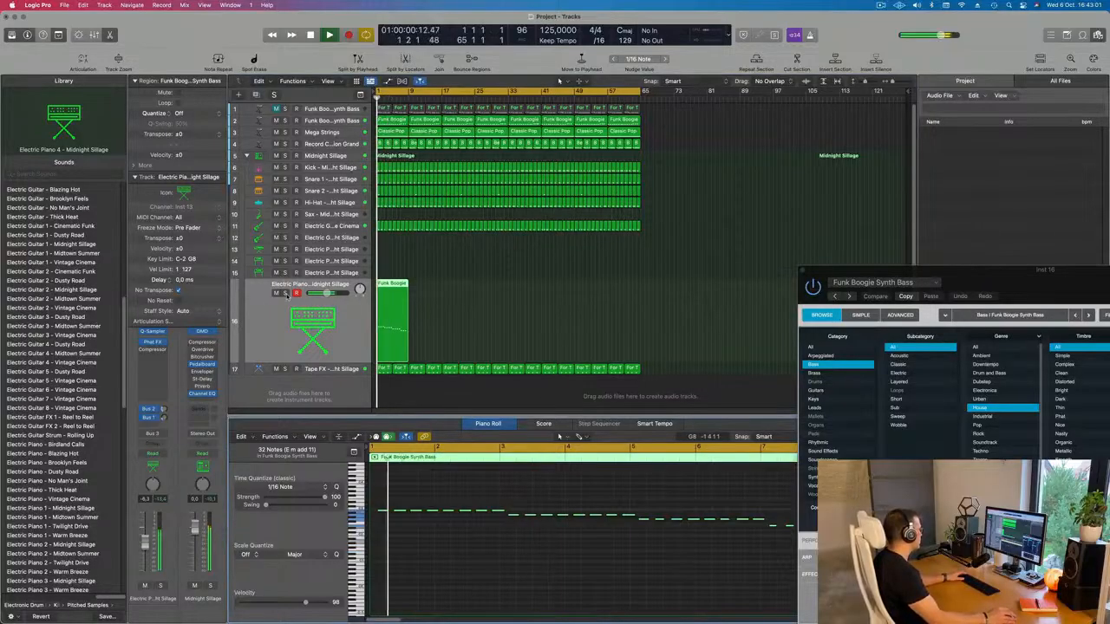
key(s)
key(s)
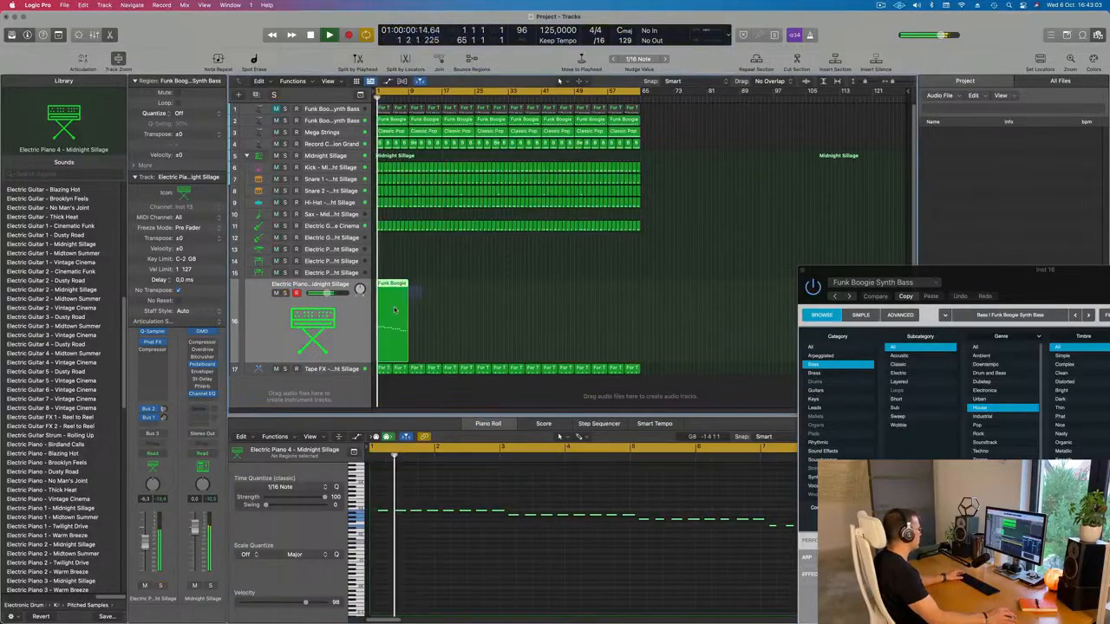
- Repeat the Electric Piano 4 region seven times to fill the track up to bar 65, and play from bar 1
key(super+r)
key(super+r)
key(super+r)
key(super+r)
key(super+r)
key(super+r)
key(super+r)
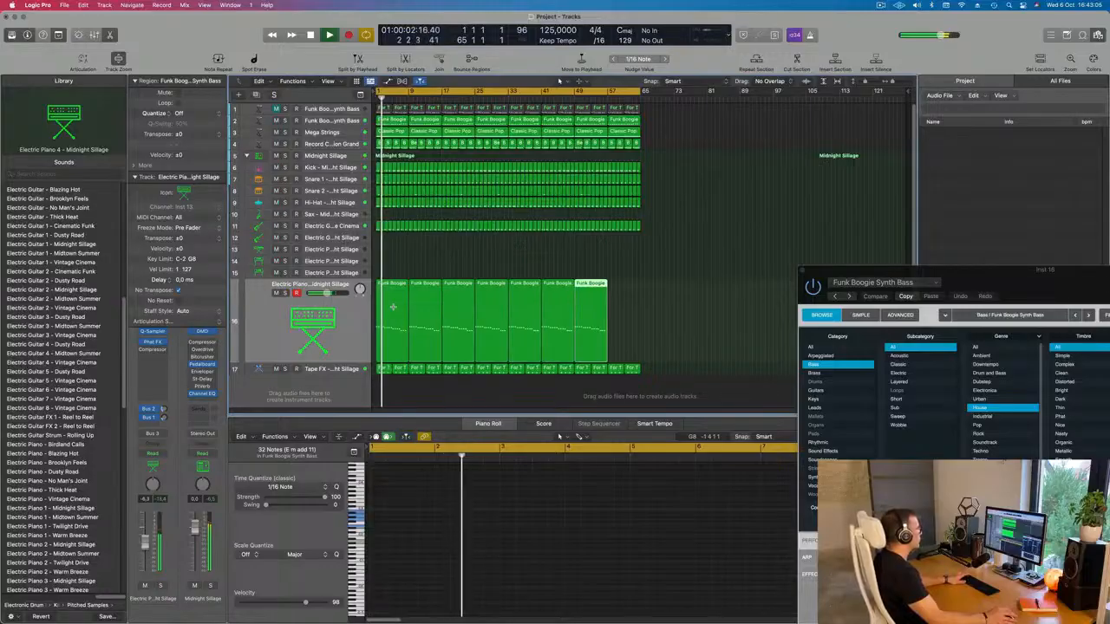
key(Return)
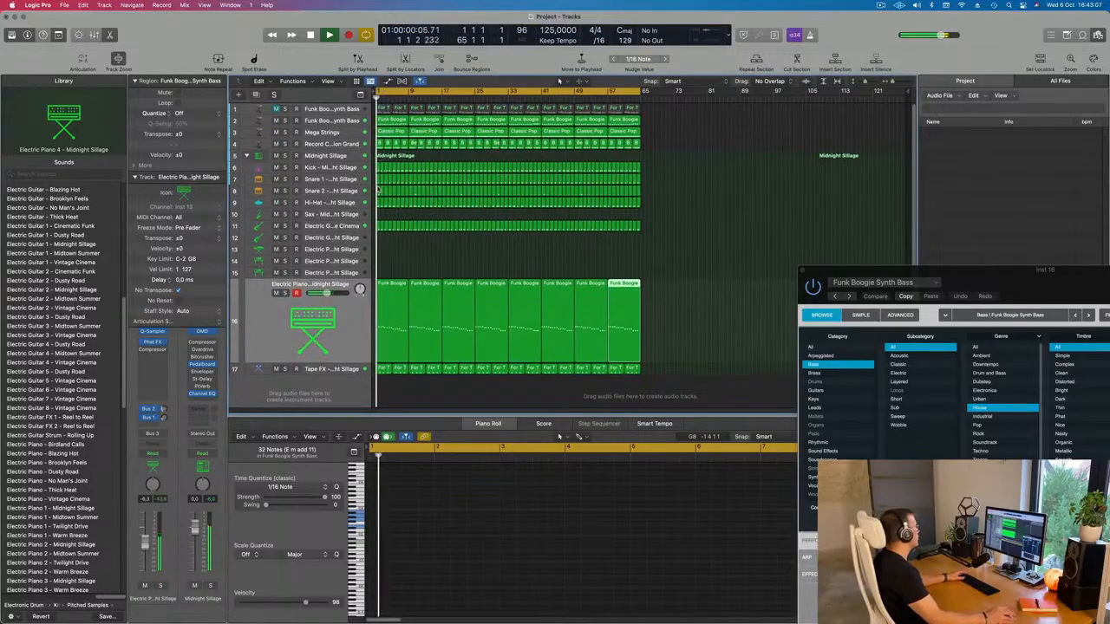
- Check the Record Collection Grand track in solo and lower its volume to -13.0 dB
click(326, 143)
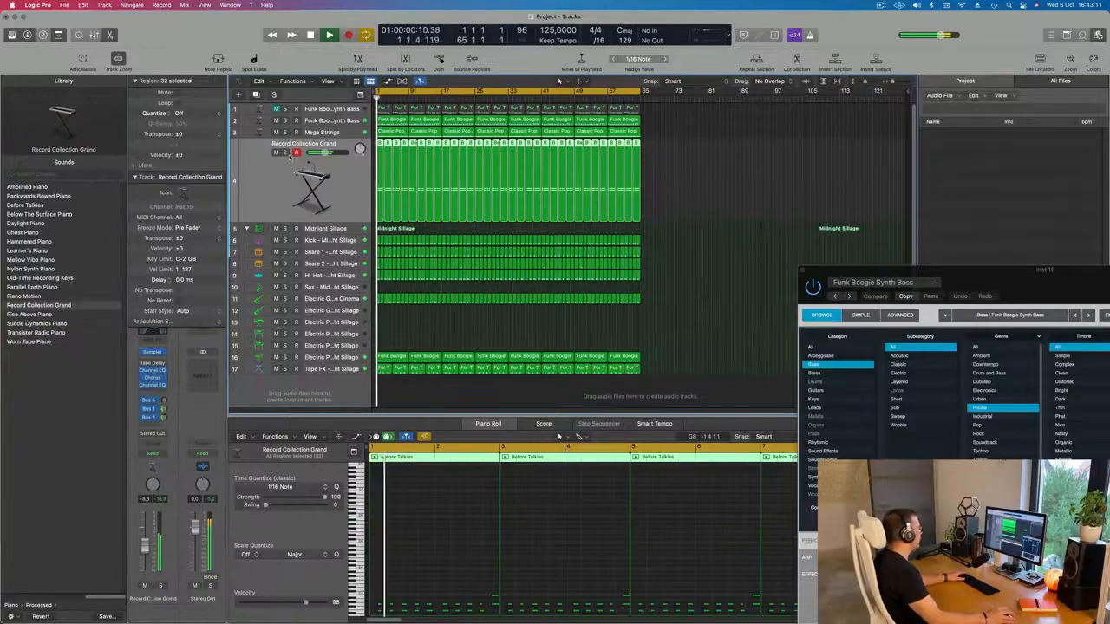
click(286, 153)
click(287, 152)
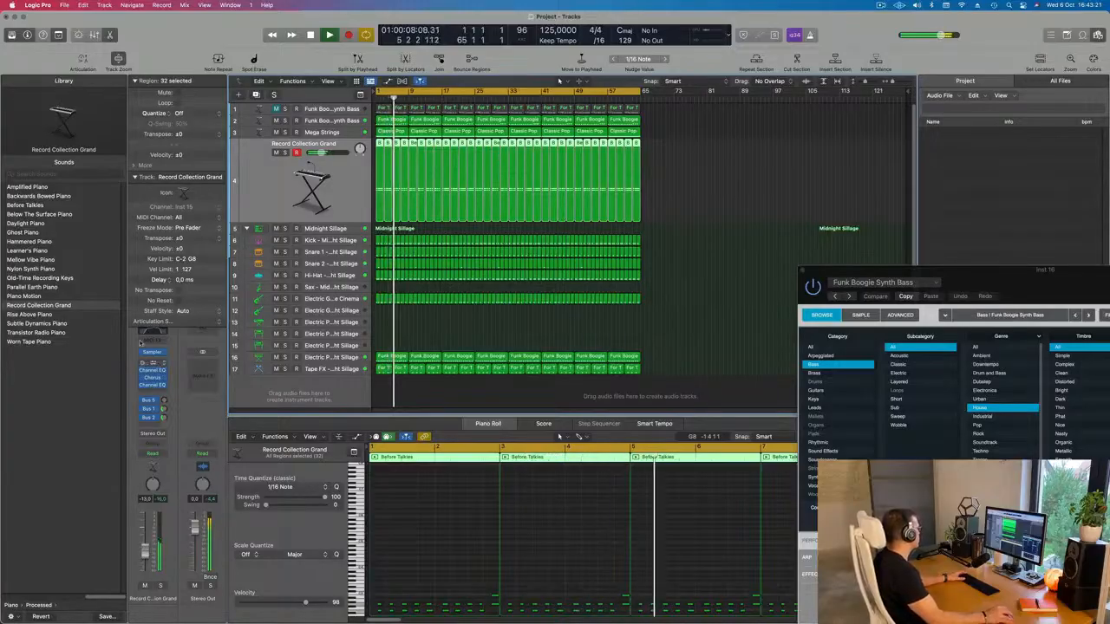
- Compare the Rise Above, Subtle Dynamics and Worn Tape pianos with Transistor Radio Piano, and keep Transistor Radio Piano on the piano track
click(41, 314)
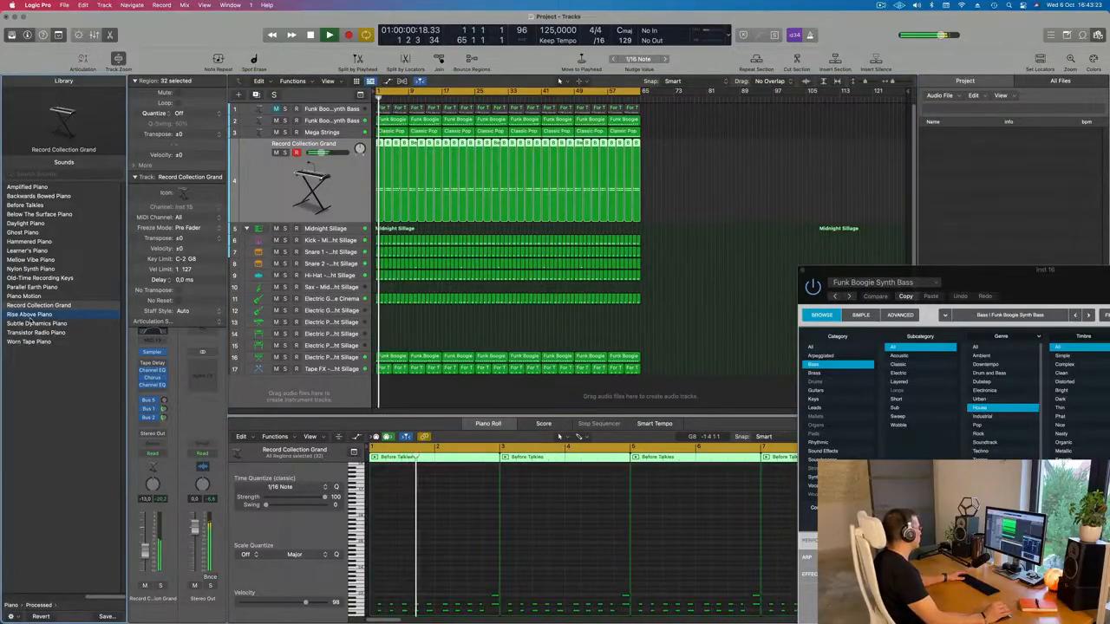
click(35, 324)
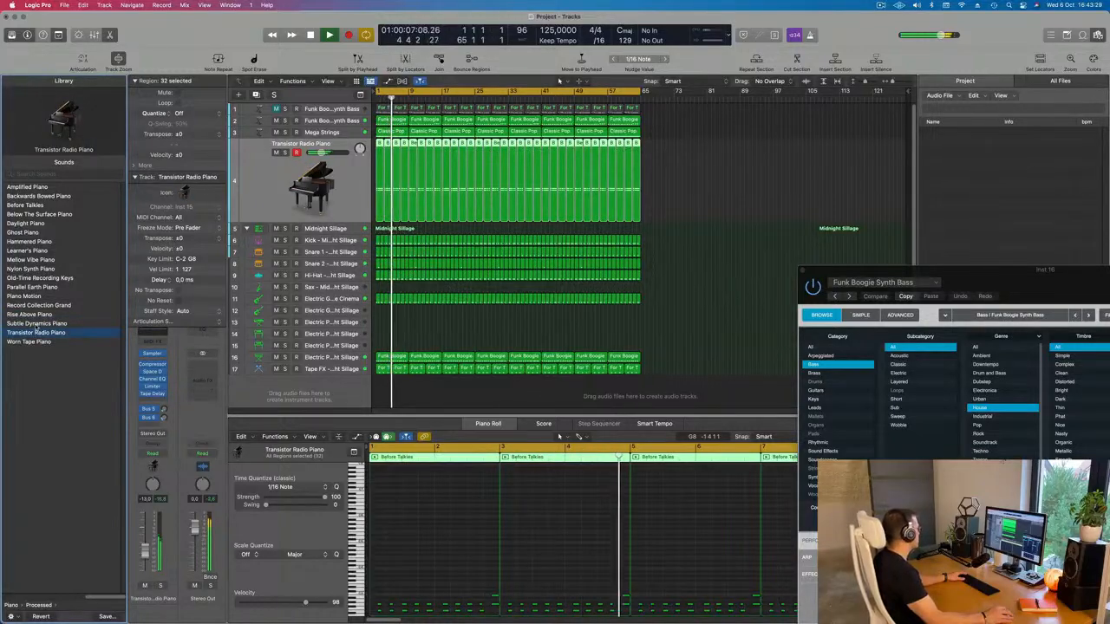
click(29, 343)
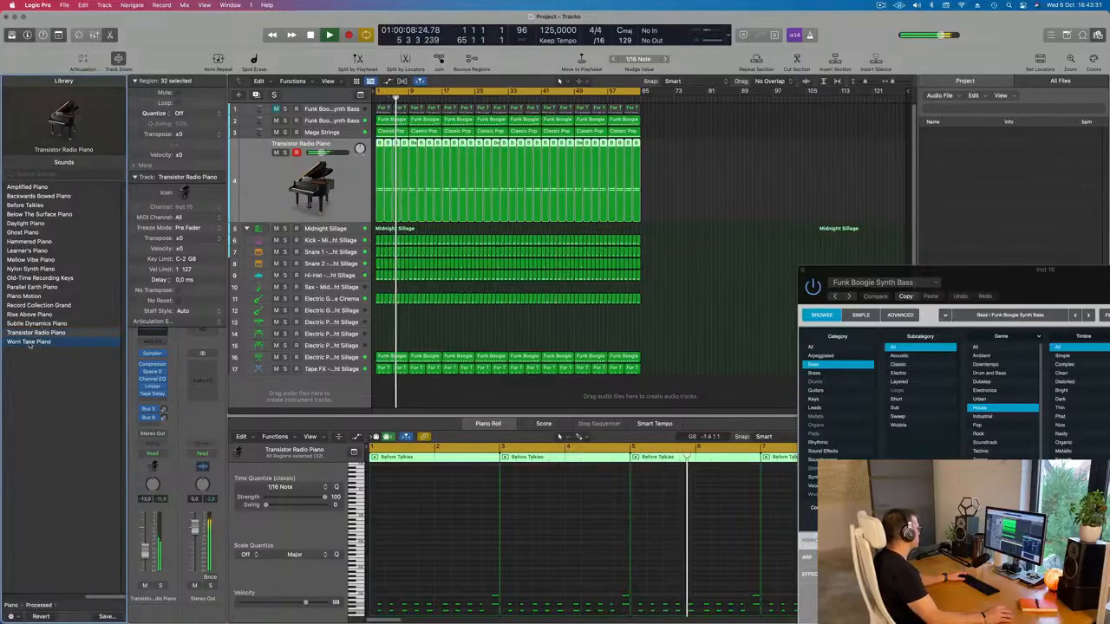
click(52, 332)
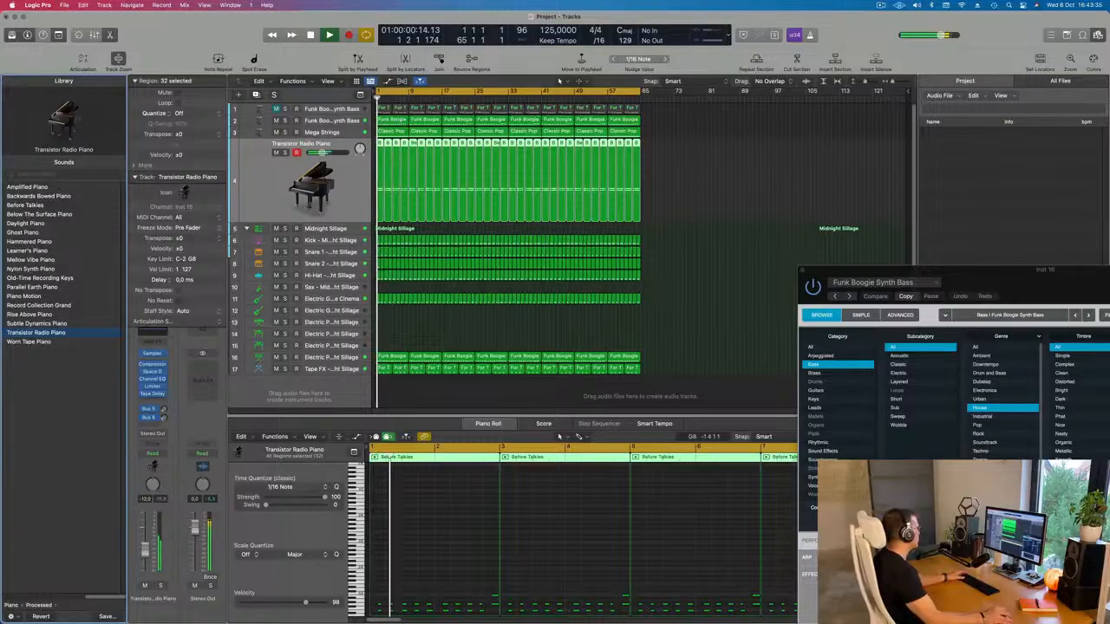
- Raise the Transistor Radio Piano volume slightly and add a send to the Midnight Sillage delay on Bus 1
click(150, 425)
mouse_move(173, 438)
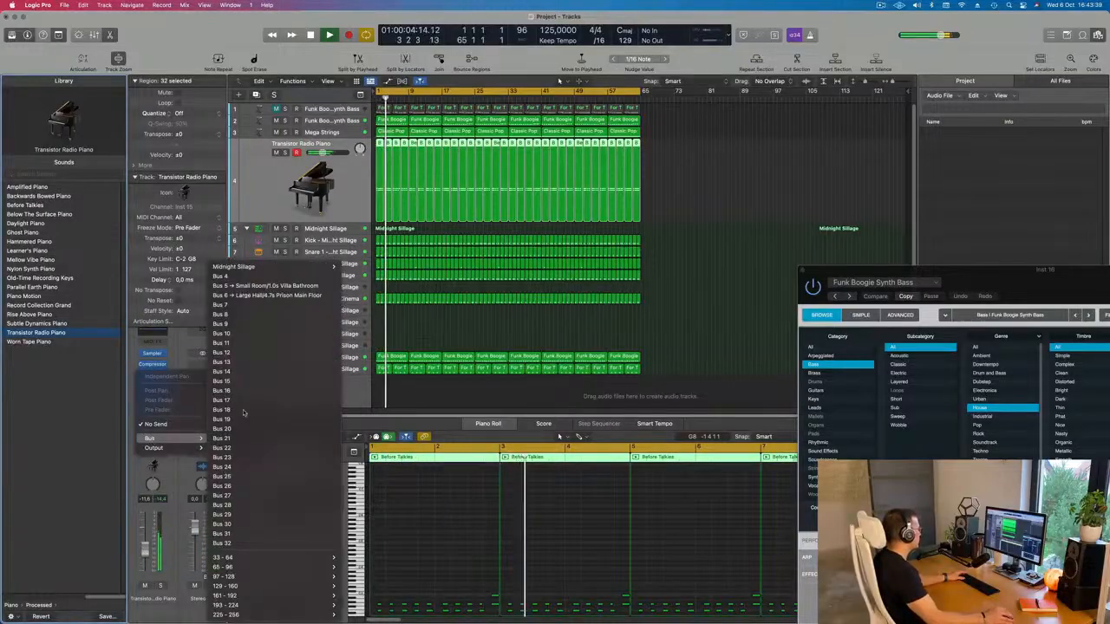
mouse_move(309, 269)
click(364, 267)
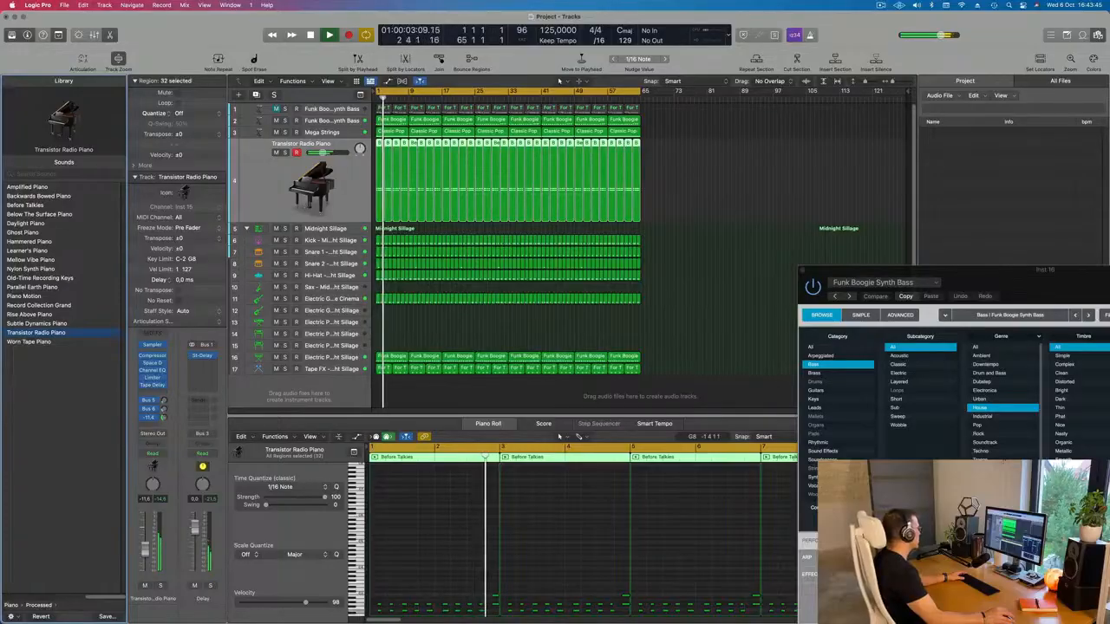
- Add a send to the Midnight Sillage reverb on Bus 2 to the Transistor Radio Piano track
click(152, 427)
mouse_move(174, 438)
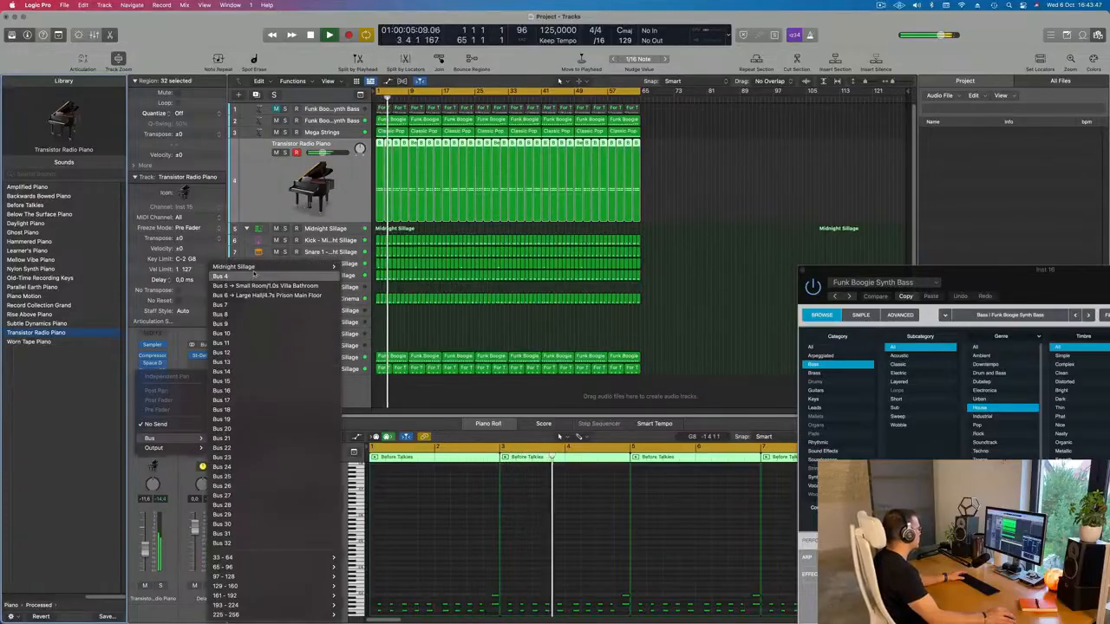
mouse_move(282, 269)
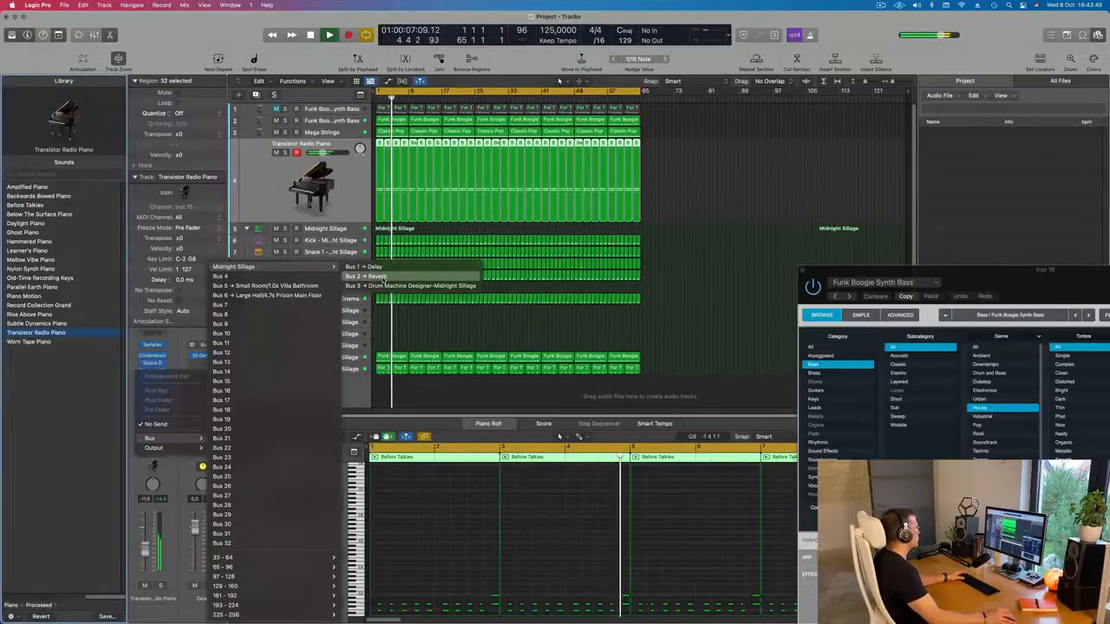
click(383, 277)
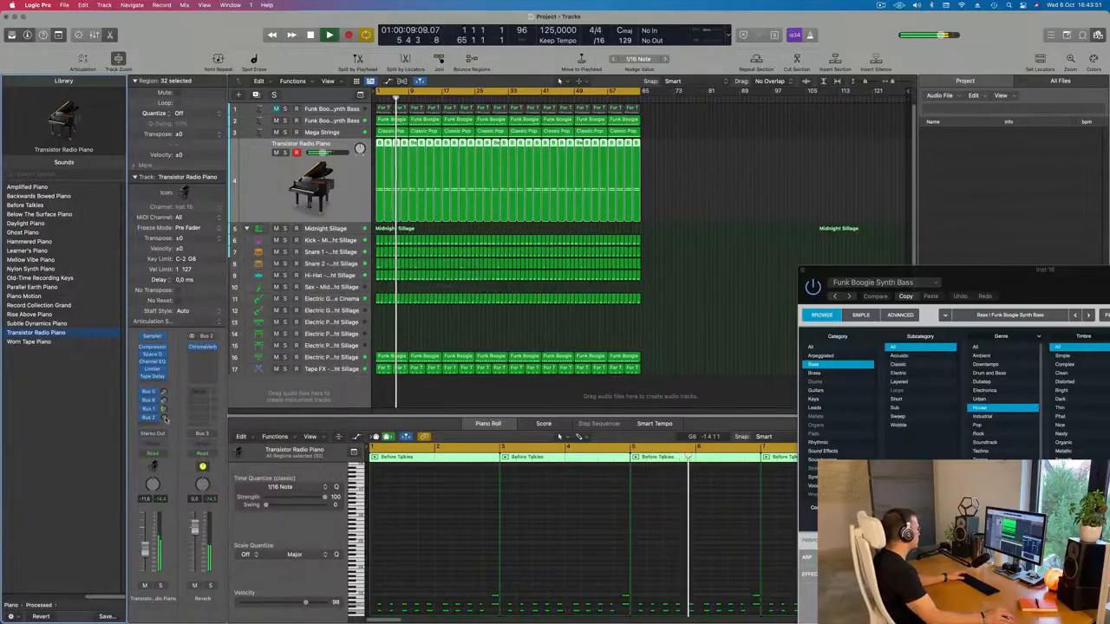
click(164, 391)
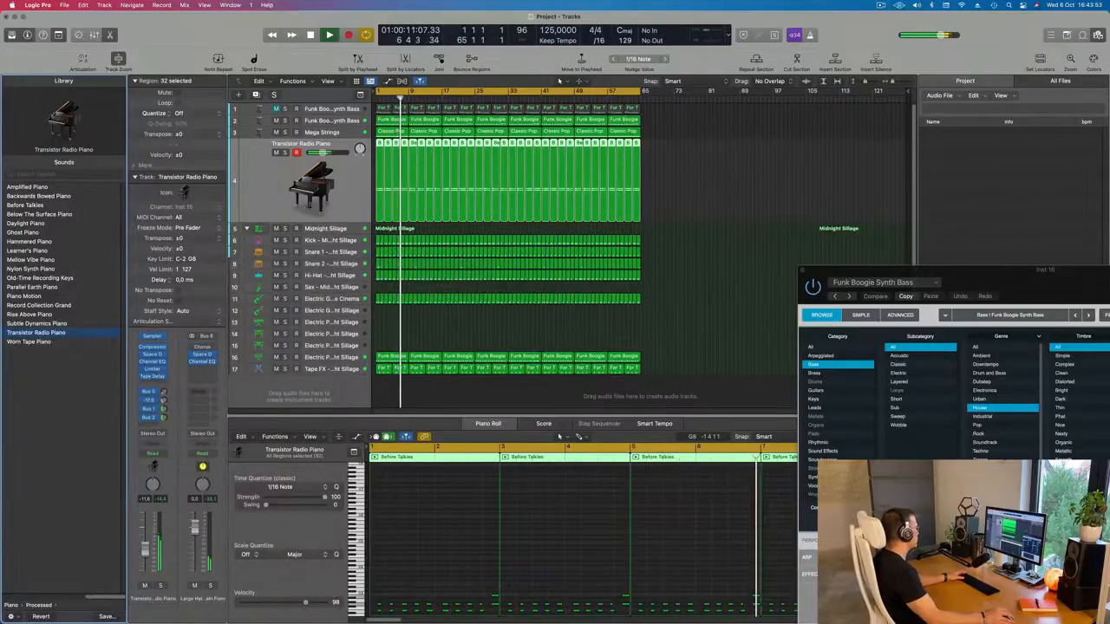
- Deselect the piano regions, close the floating Funk Boogie Synth Bass instrument window, and play from bar 1
click(685, 249)
scroll(685, 252, up, 3)
scroll(656, 255, down, 3)
scroll(627, 278, up, 2)
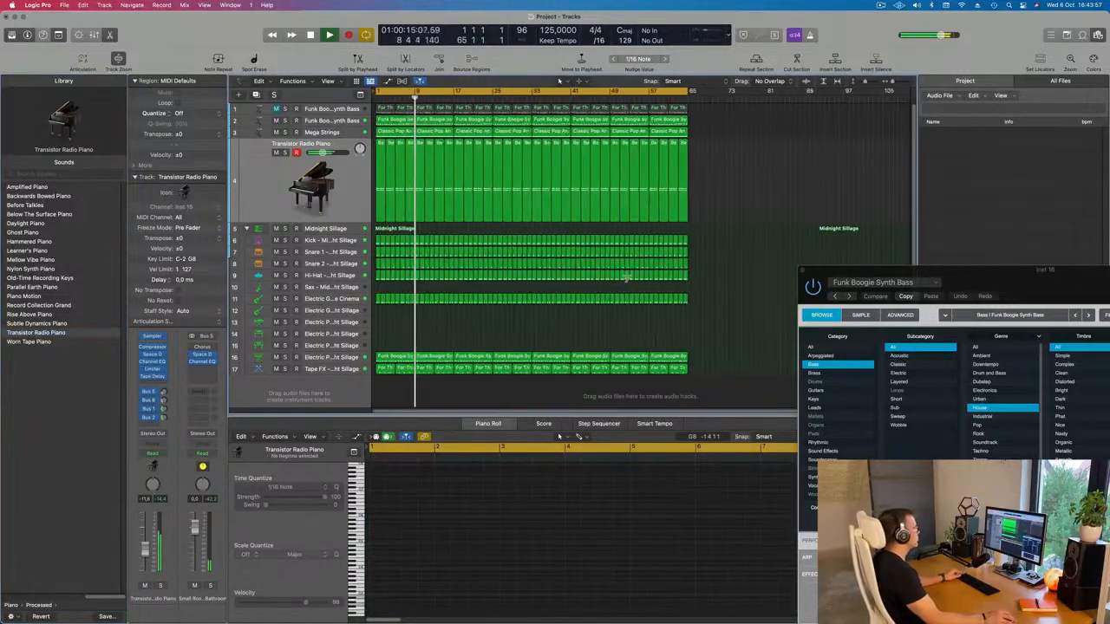
drag(806, 271, 620, 258)
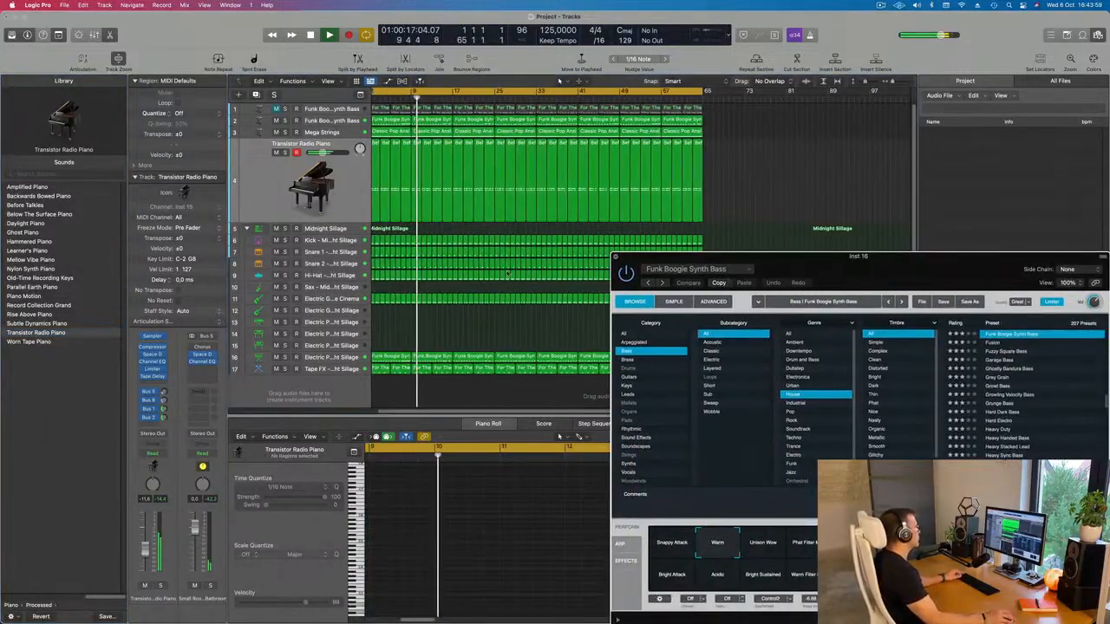
key(super+w)
key(Return)
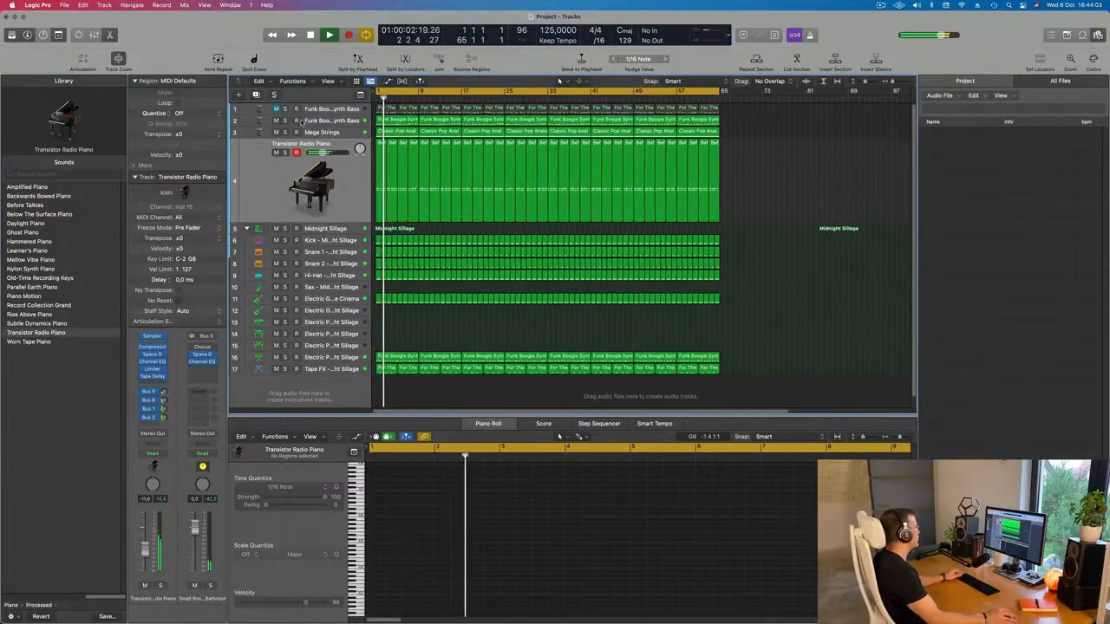
- Select the unmuted Funk Boogie Synth Bass track and hide the project file browser to widen the arrangement
click(308, 123)
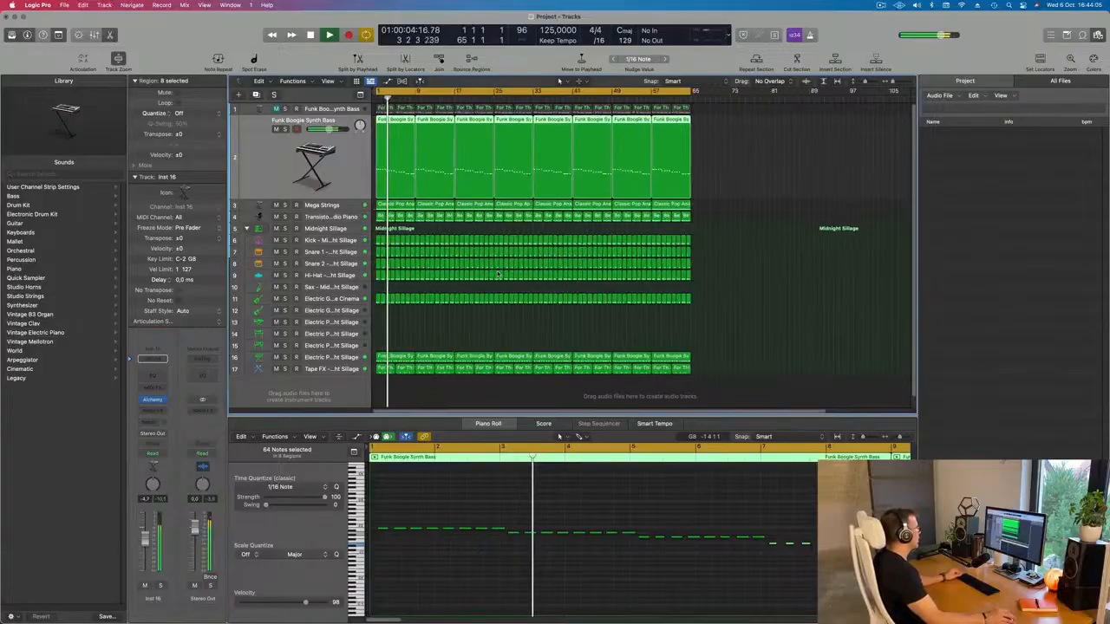
key(super+Right)
key(super+Right)
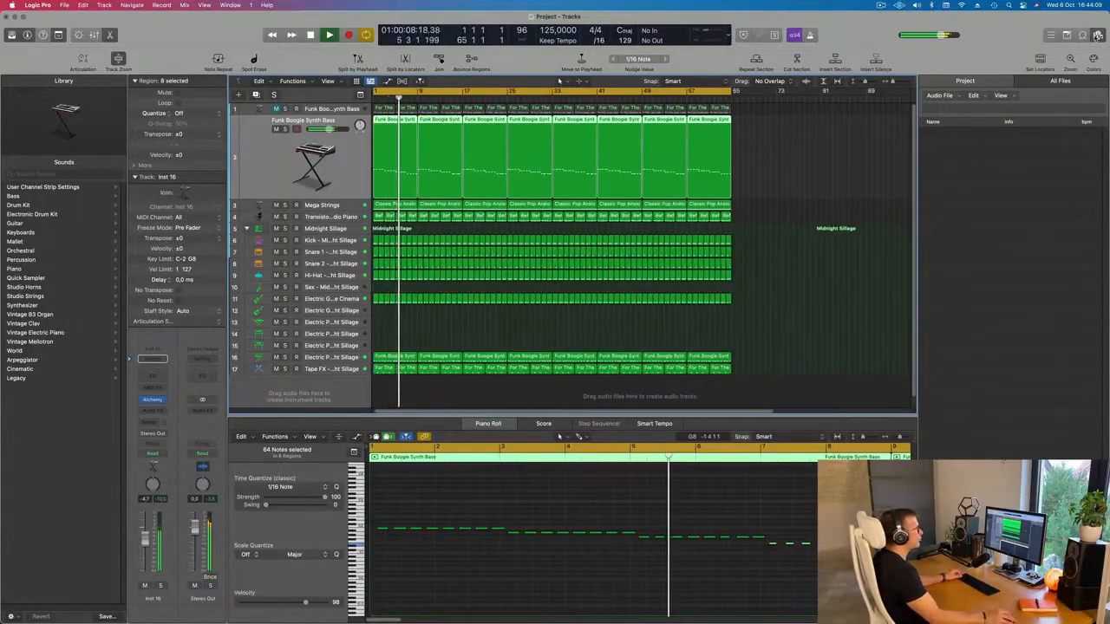
key(f)
key(super+Right)
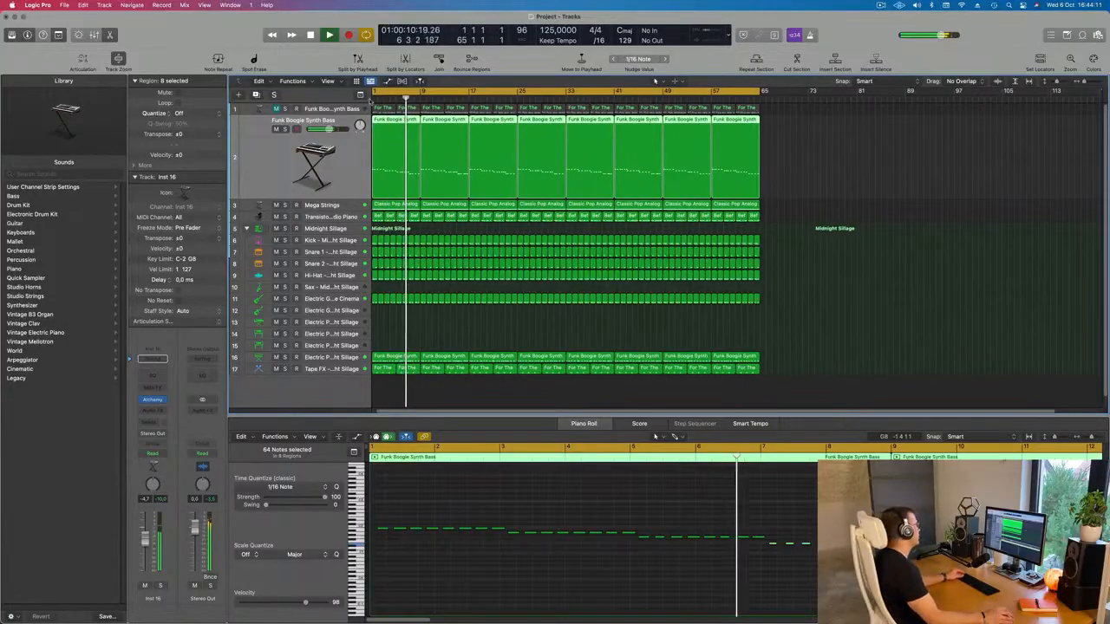
- Show the secondary ruler so the arrangement displays elapsed time above the bar numbers
click(359, 96)
click(360, 95)
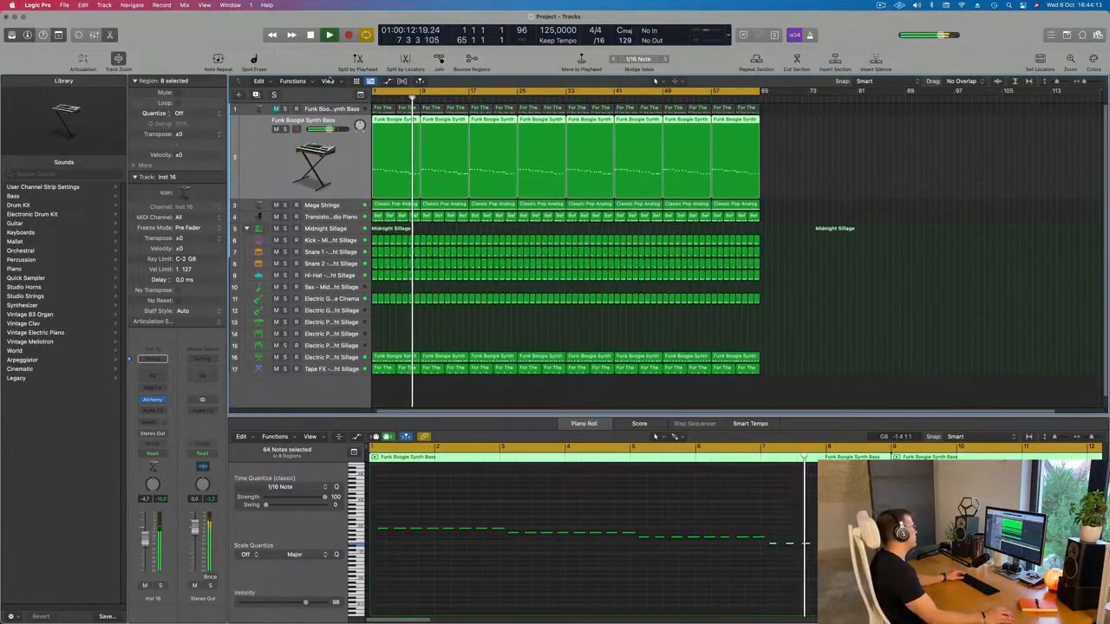
click(328, 80)
click(346, 187)
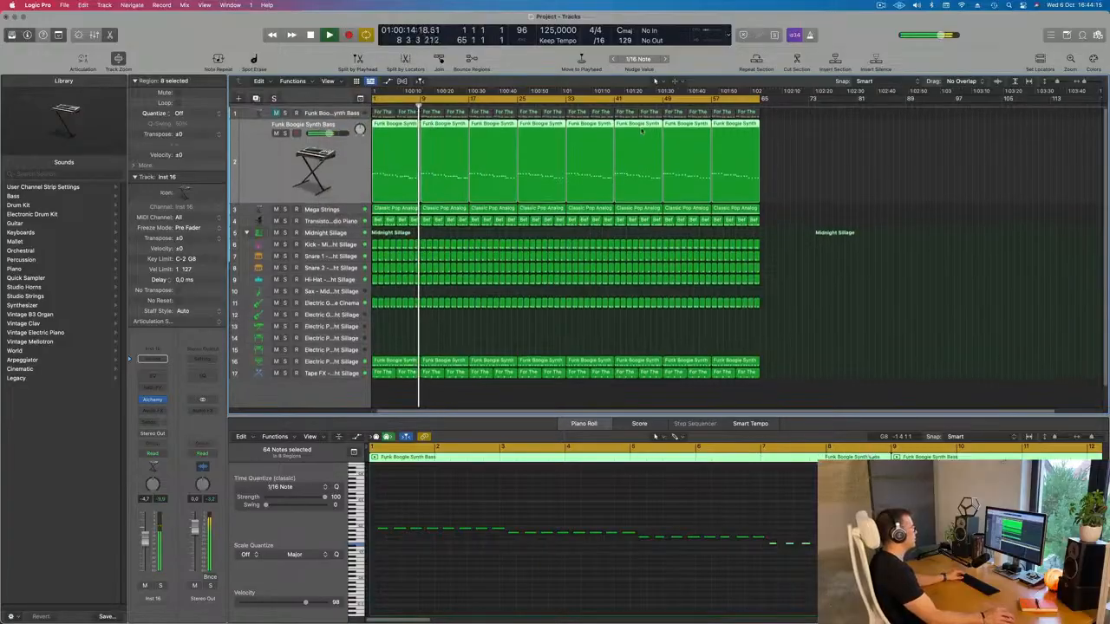
- Select the Snare 1 track in the Midnight Sillage drum stack
scroll(860, 179, up, 2)
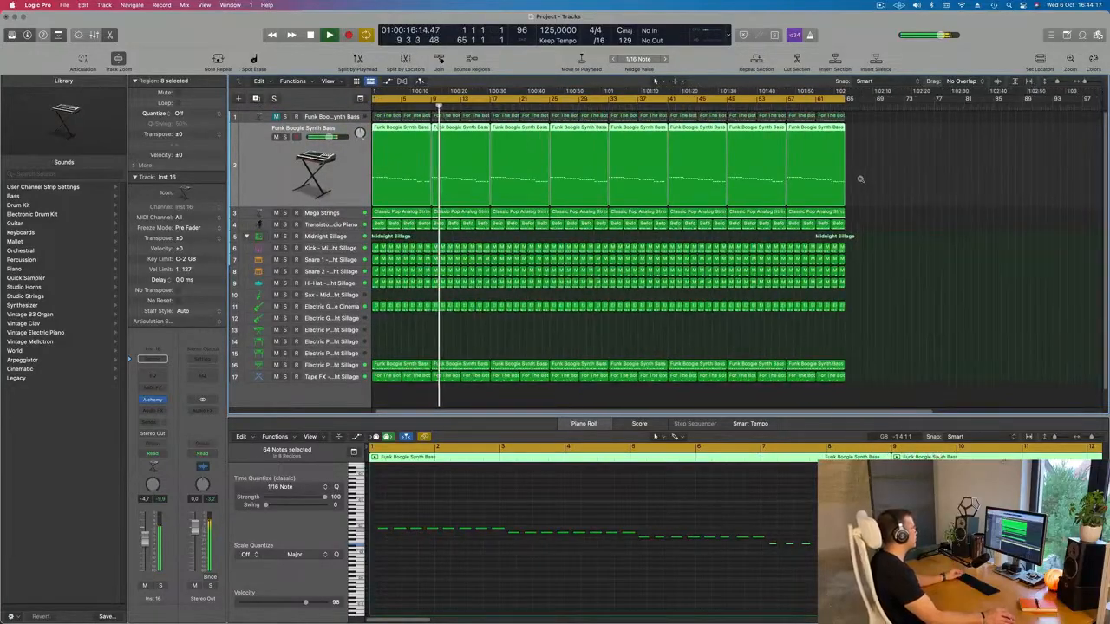
scroll(432, 190, down, 3)
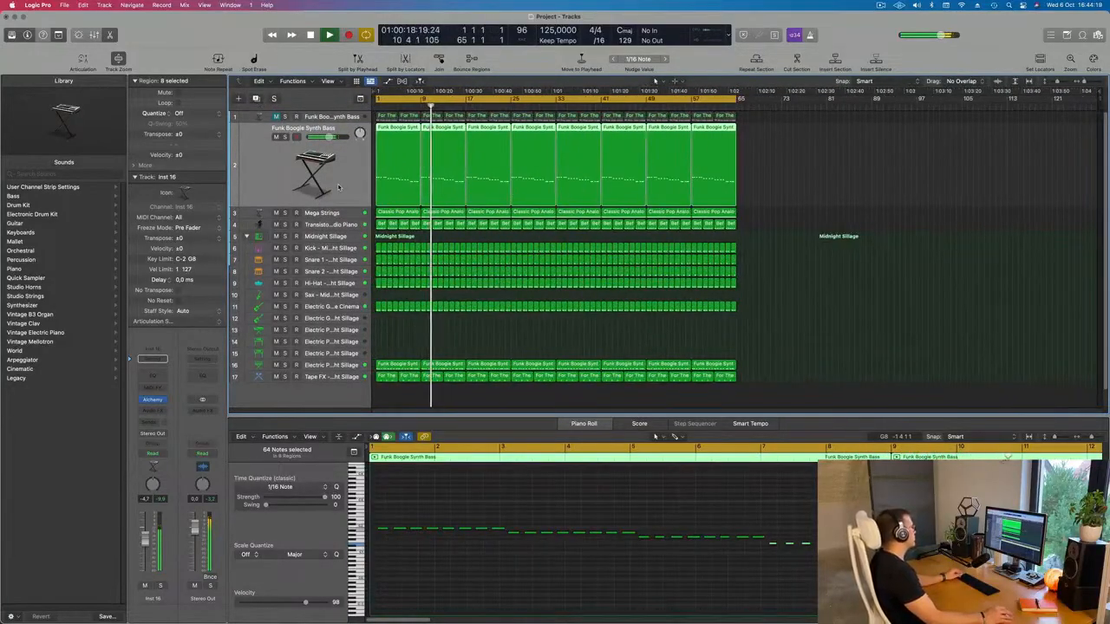
scroll(338, 187, down, 3)
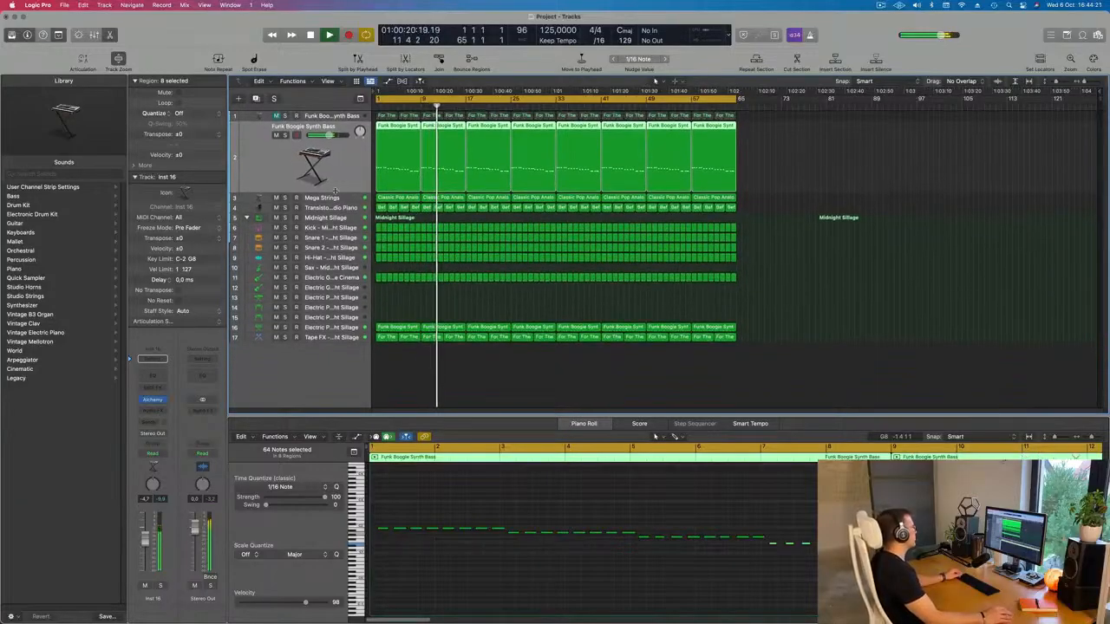
click(329, 237)
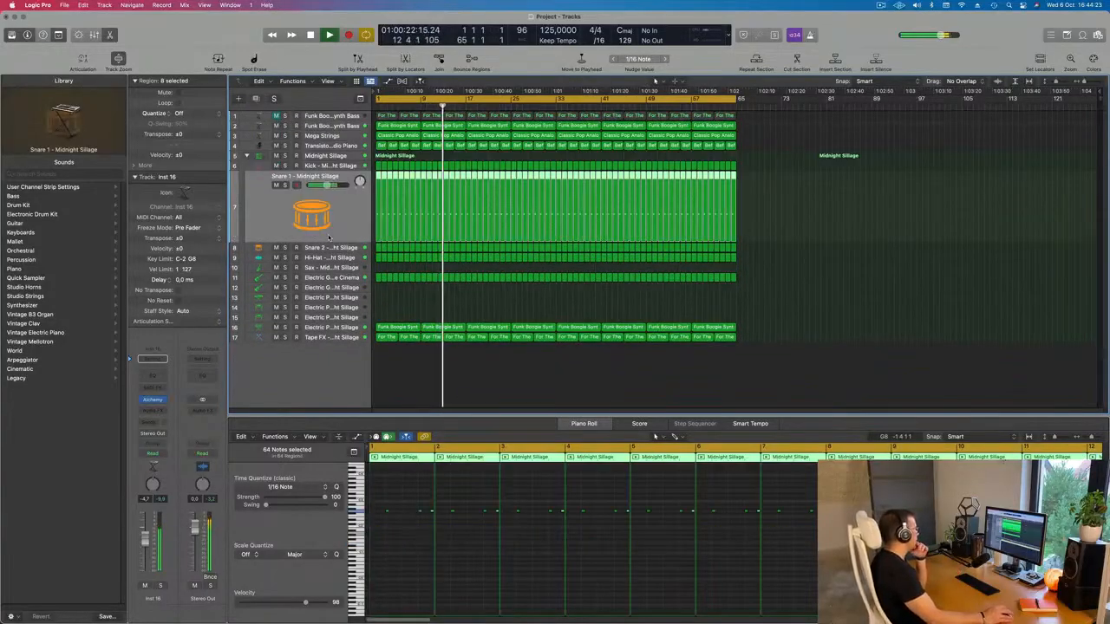